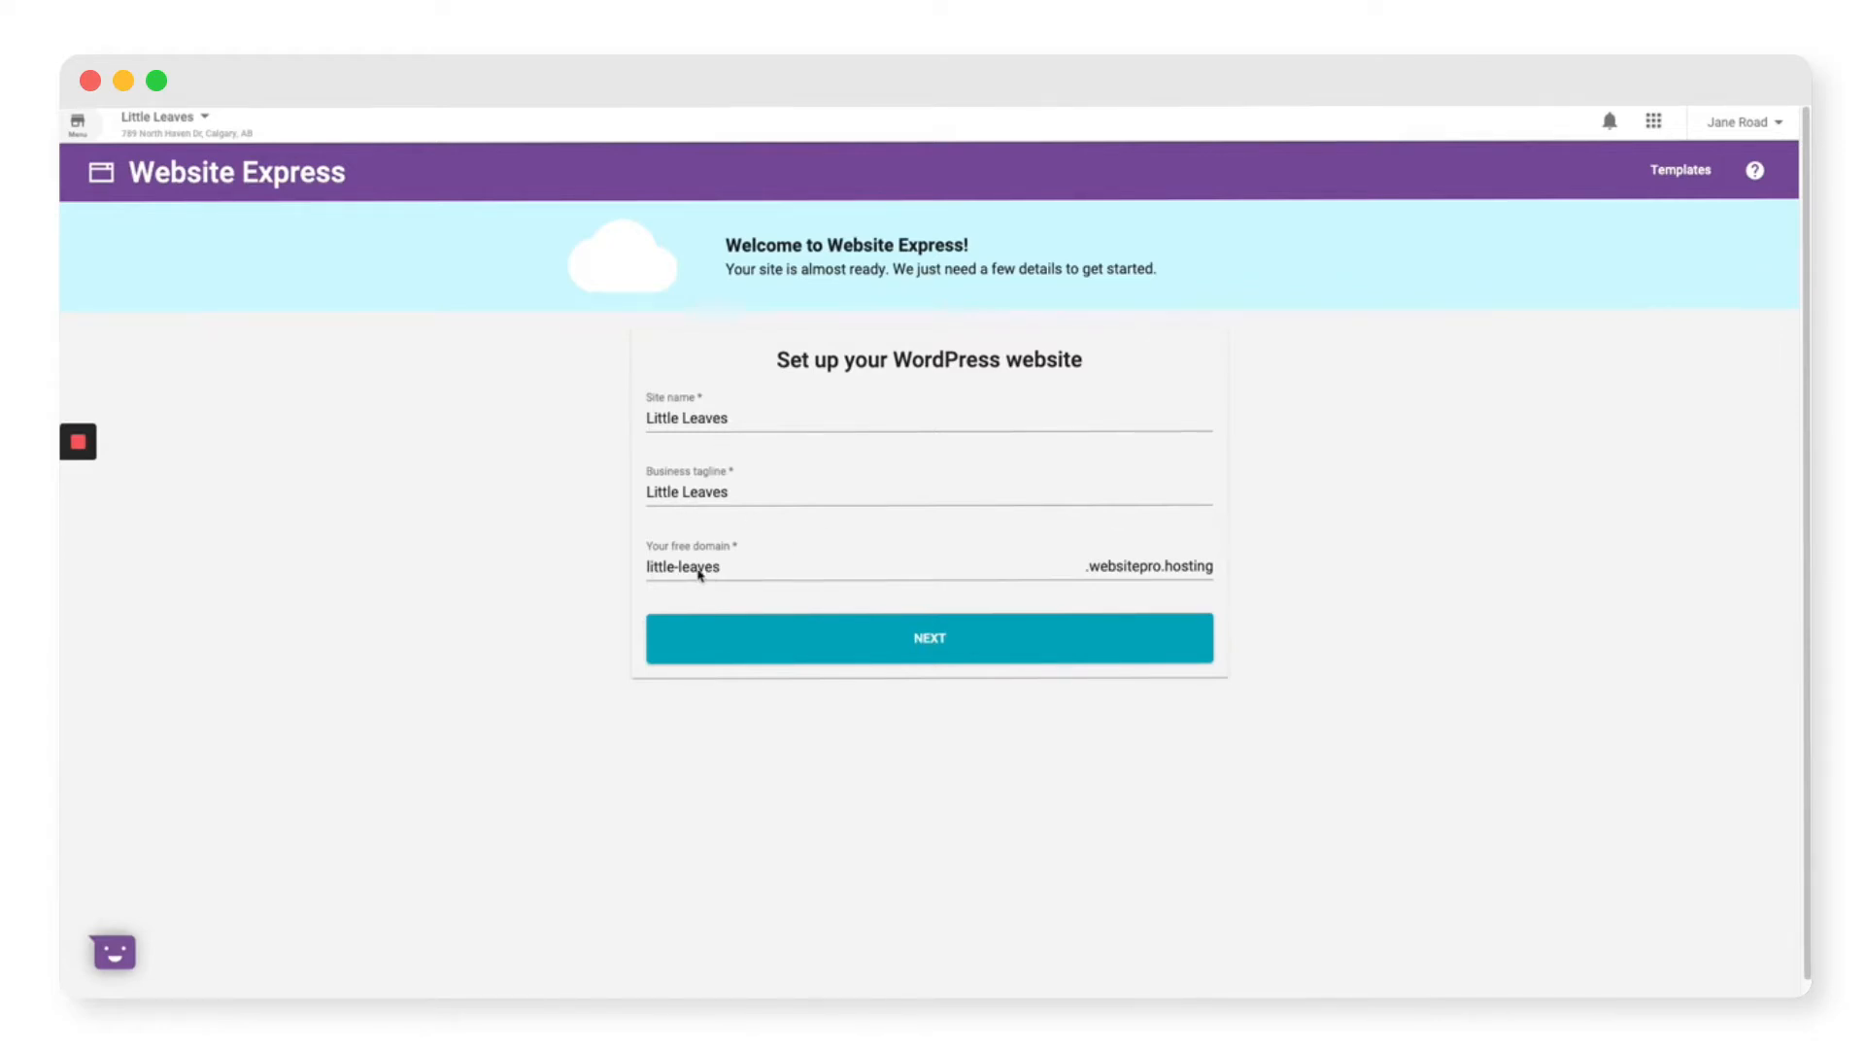
Step: Submit the Little Leaves site details with domain little-leaves to reach template selection
{"action": "left_click", "coordinate": [917, 645]}
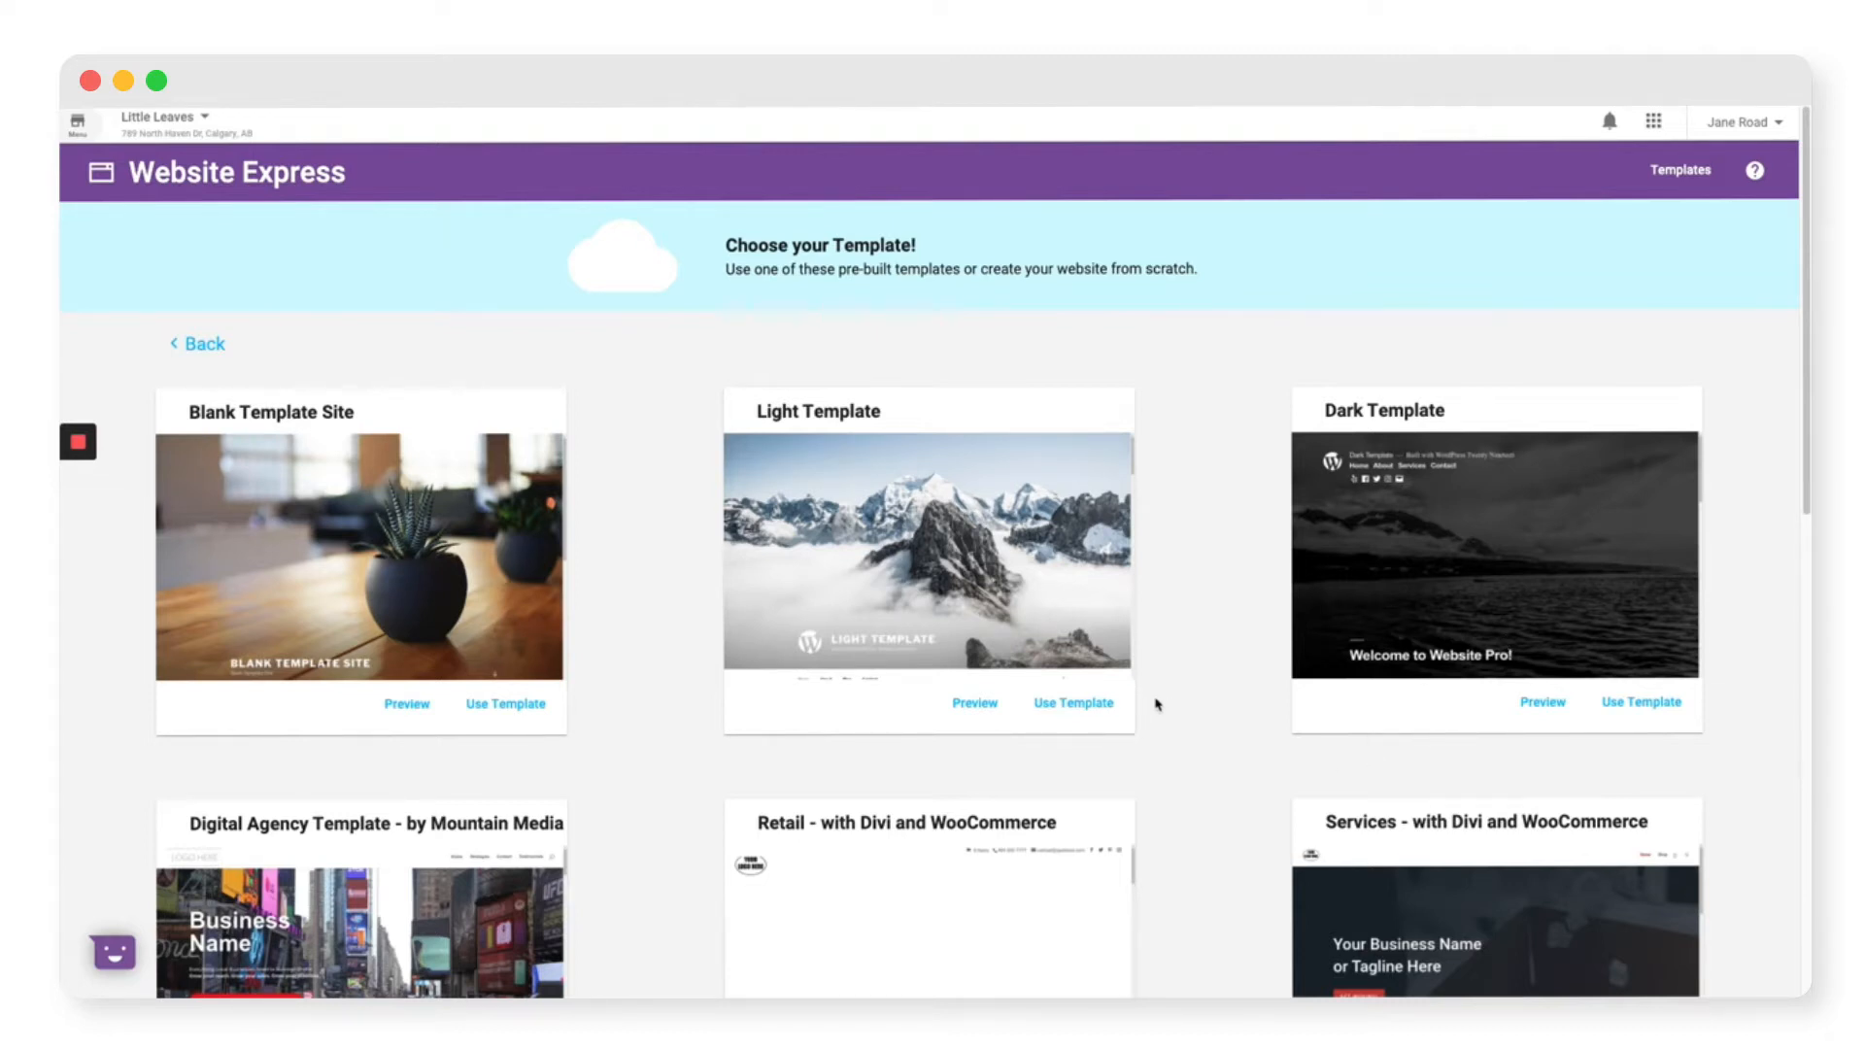
Step: Apply and confirm the Retail – with Divi and WooCommerce template for Little Leaves
{"action": "scroll", "coordinate": [1158, 705], "scroll_direction": "down", "scroll_amount": 3}
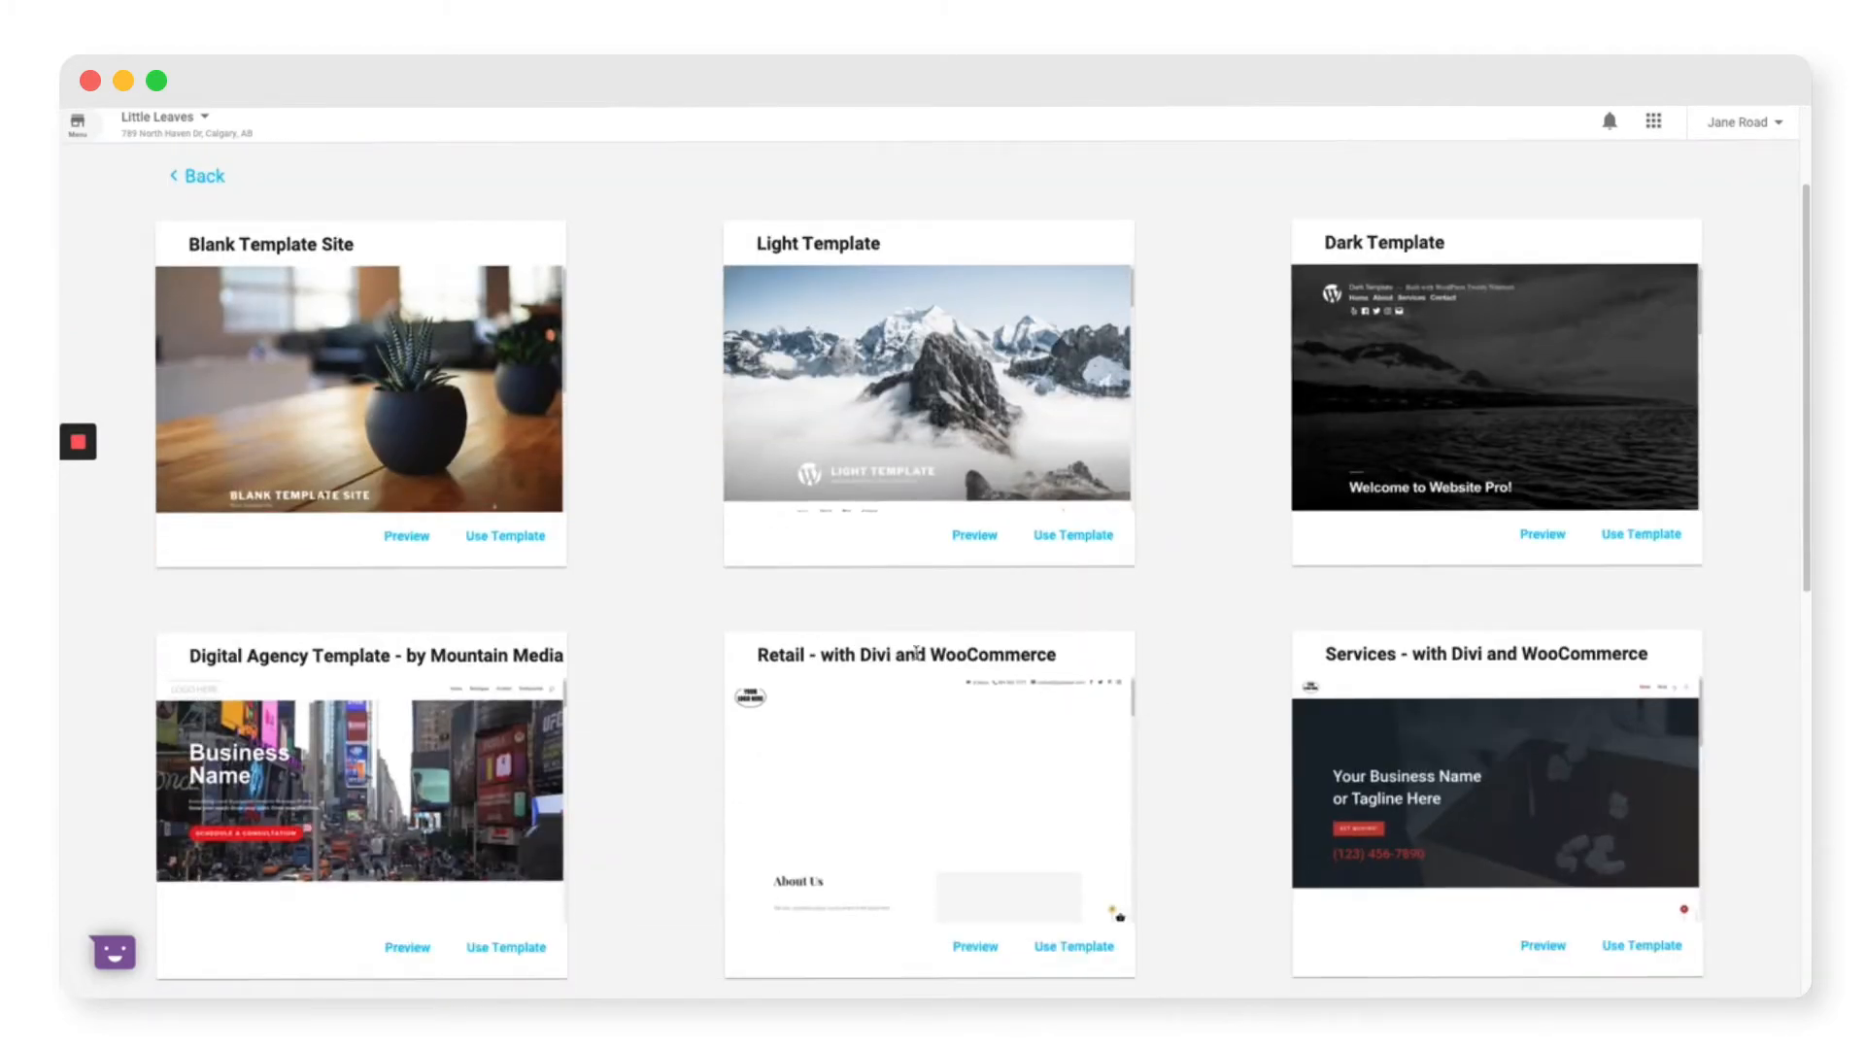
{"action": "left_click_drag", "start_coordinate": [821, 656], "coordinate": [1065, 673]}
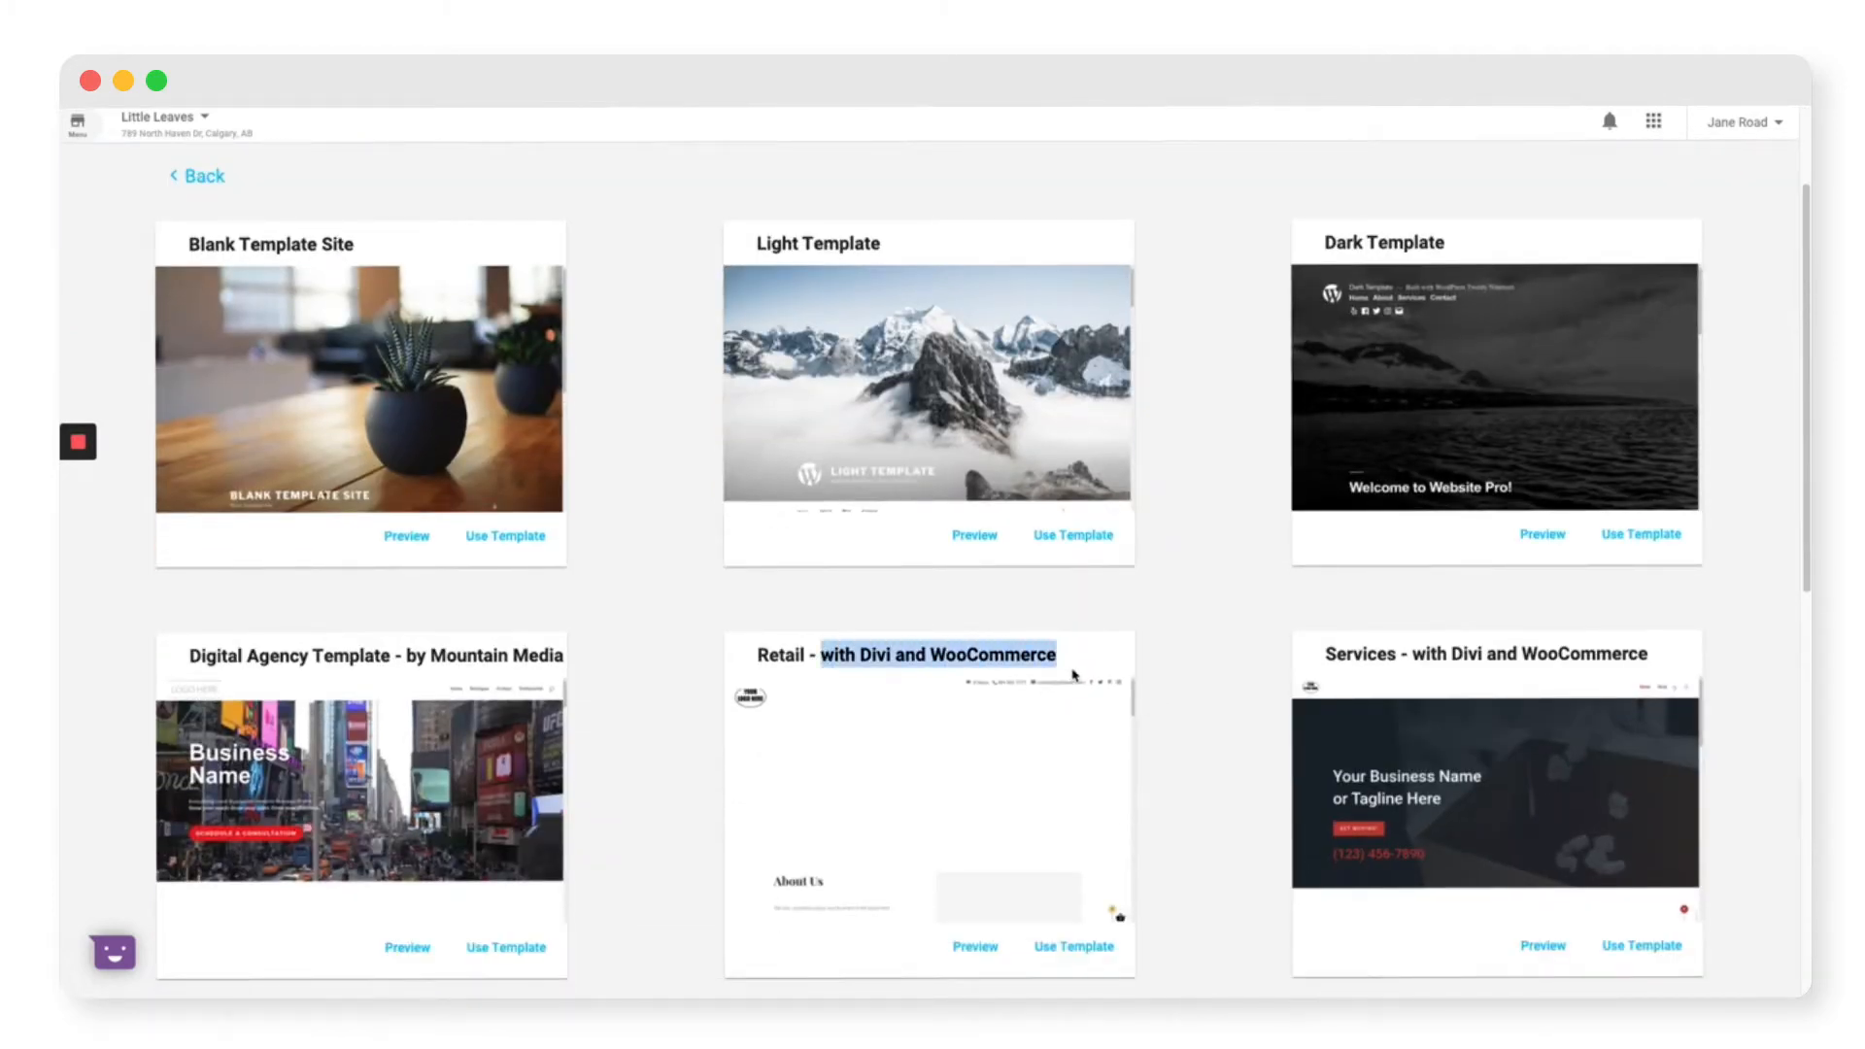
{"action": "left_click", "coordinate": [1176, 651]}
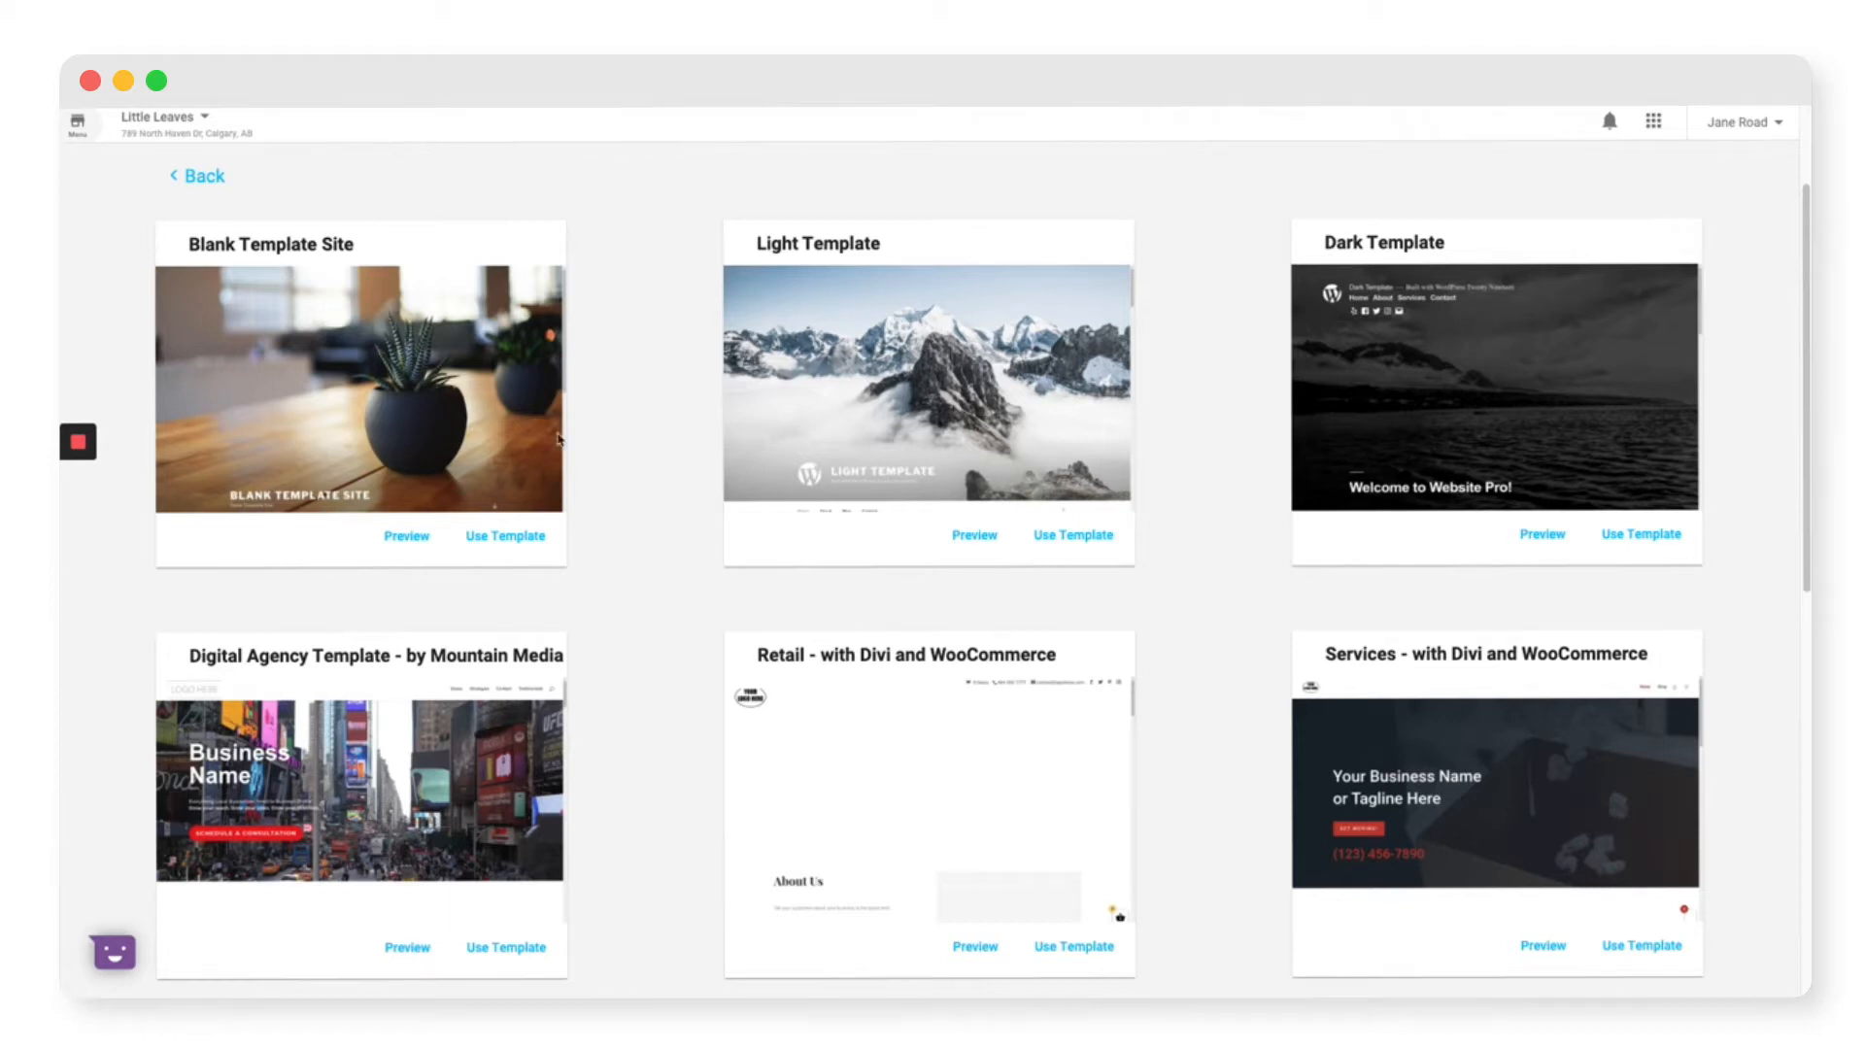
{"action": "scroll", "coordinate": [1227, 678], "scroll_direction": "down", "scroll_amount": 5}
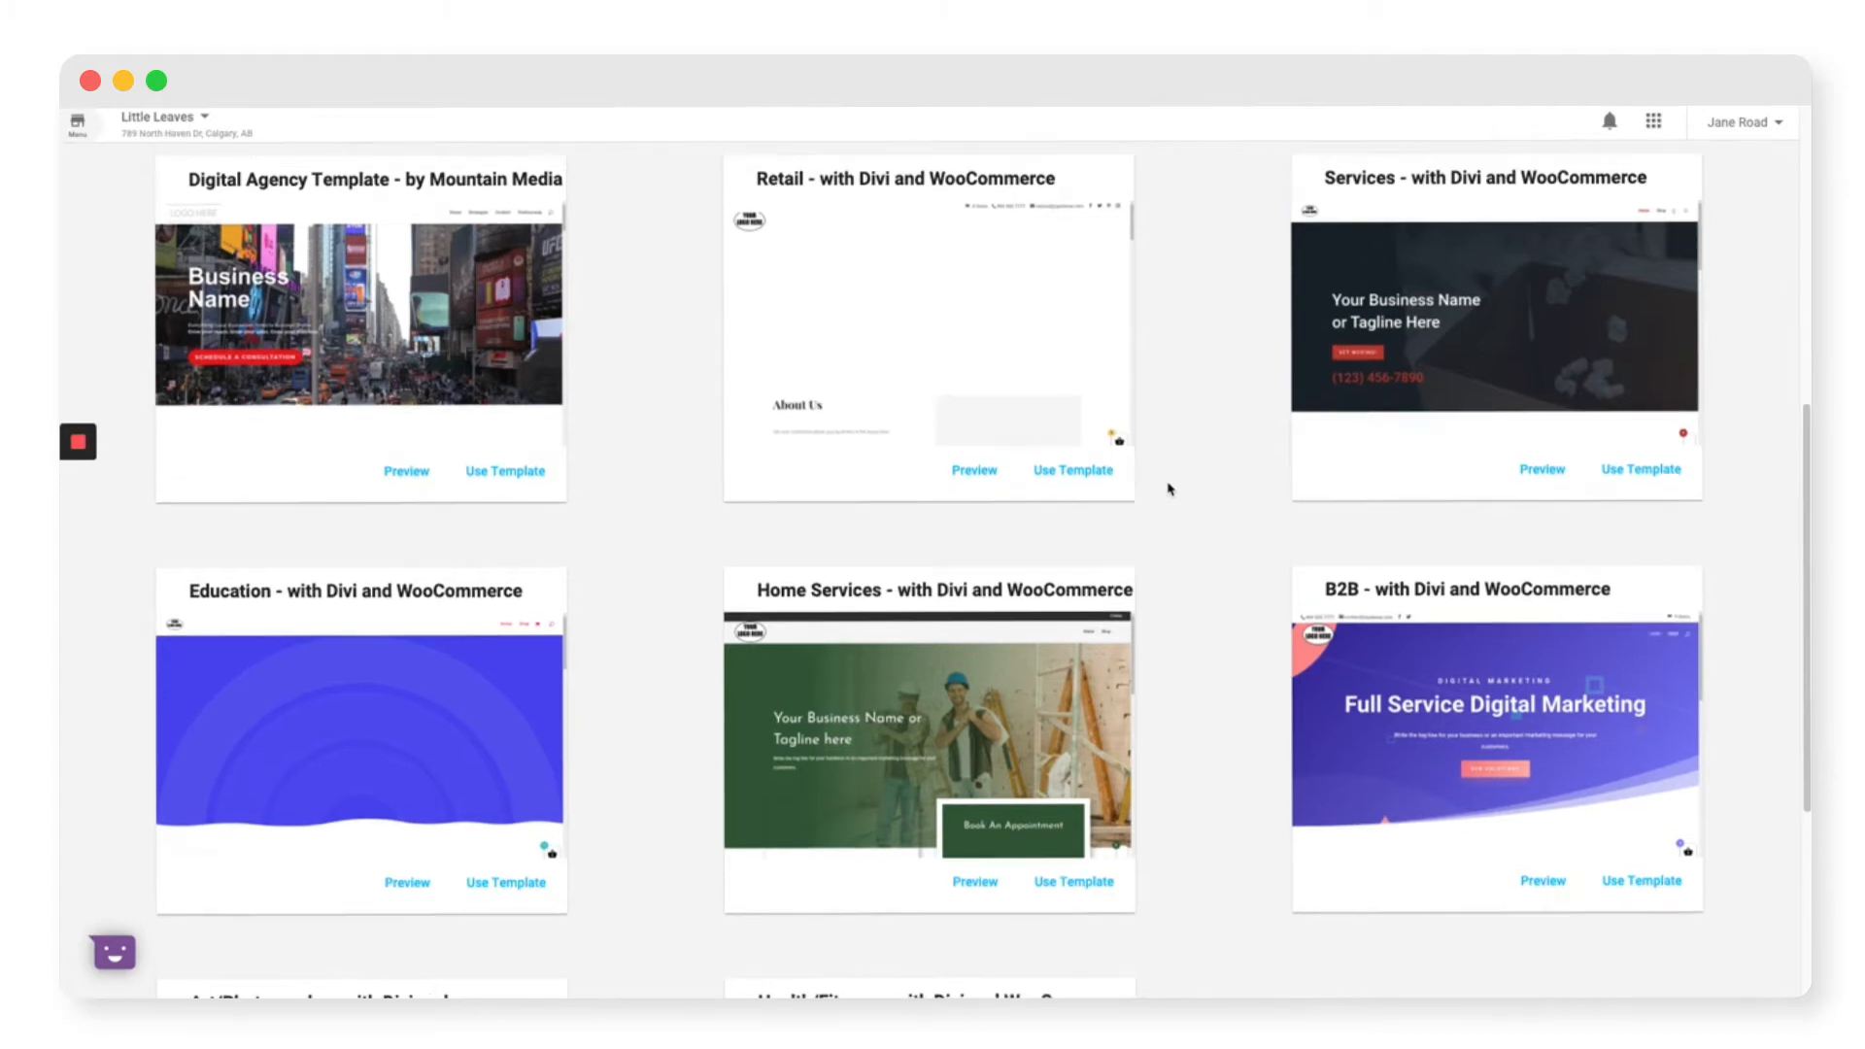
{"action": "scroll", "coordinate": [1165, 487], "scroll_direction": "up", "scroll_amount": 2}
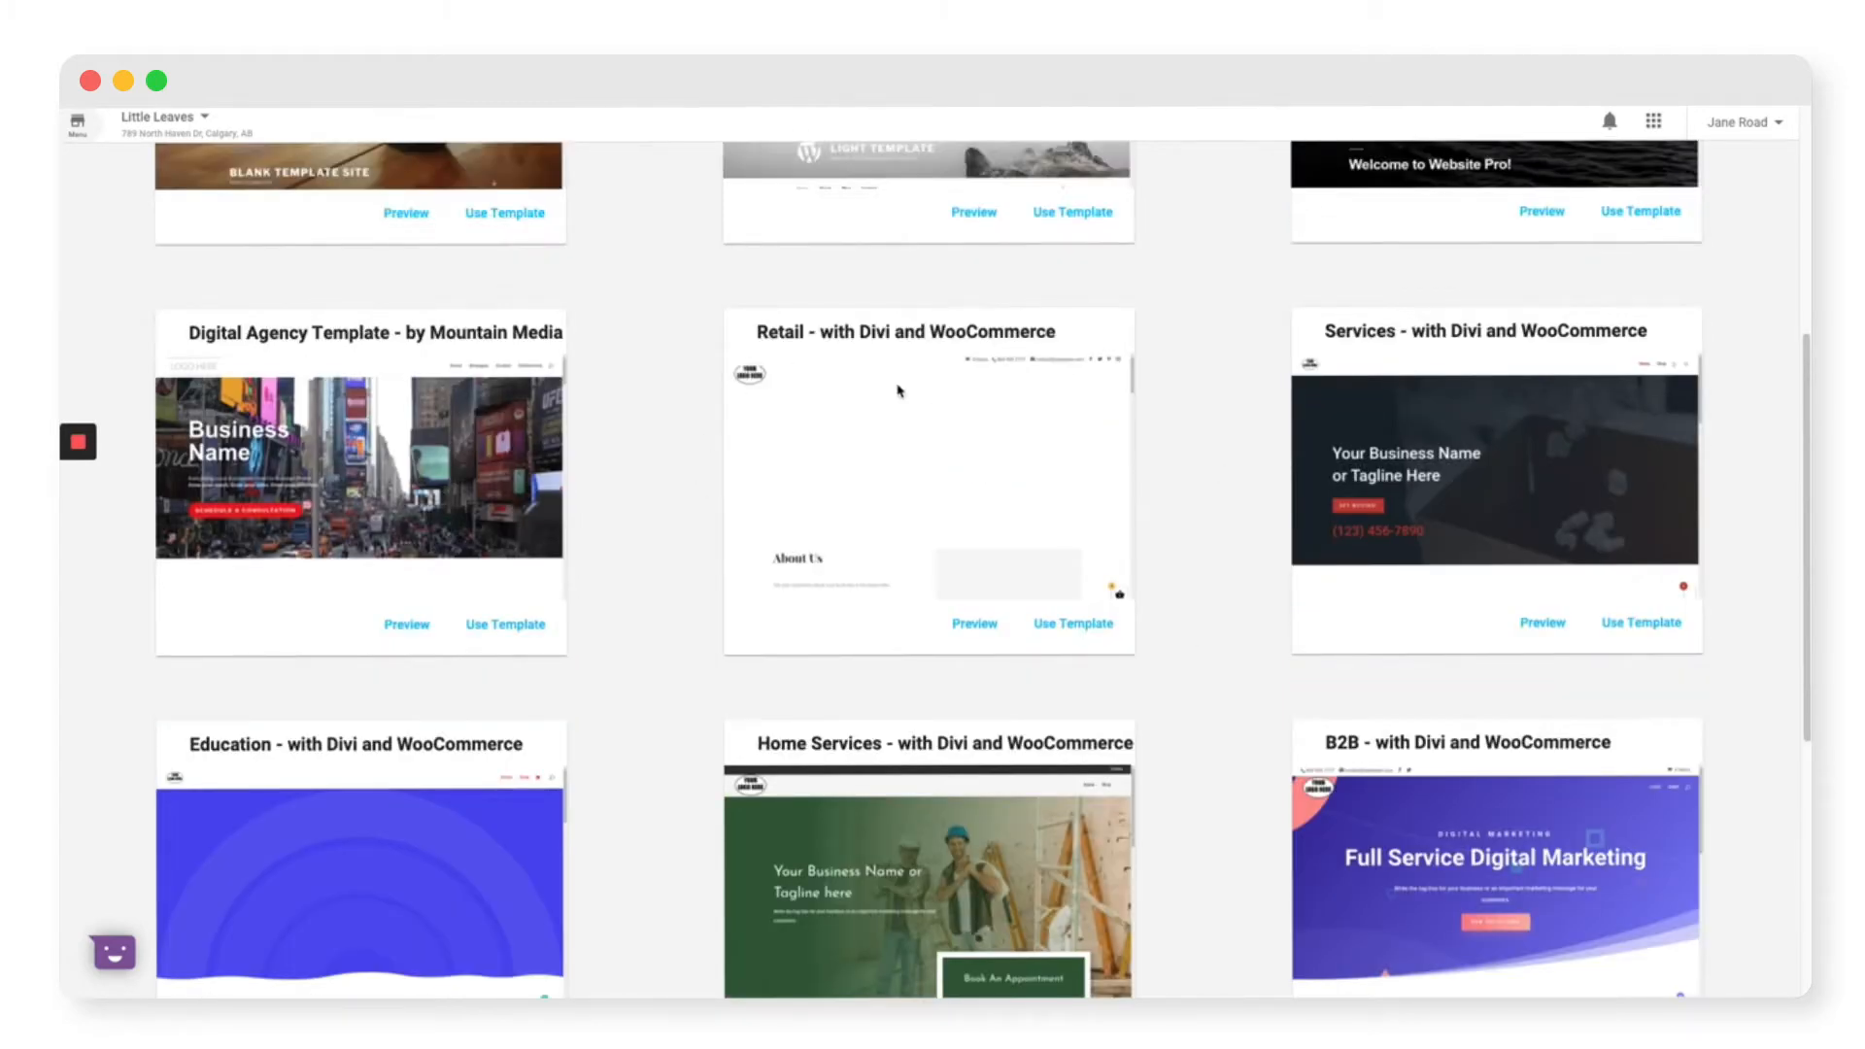
{"action": "left_click", "coordinate": [1076, 629]}
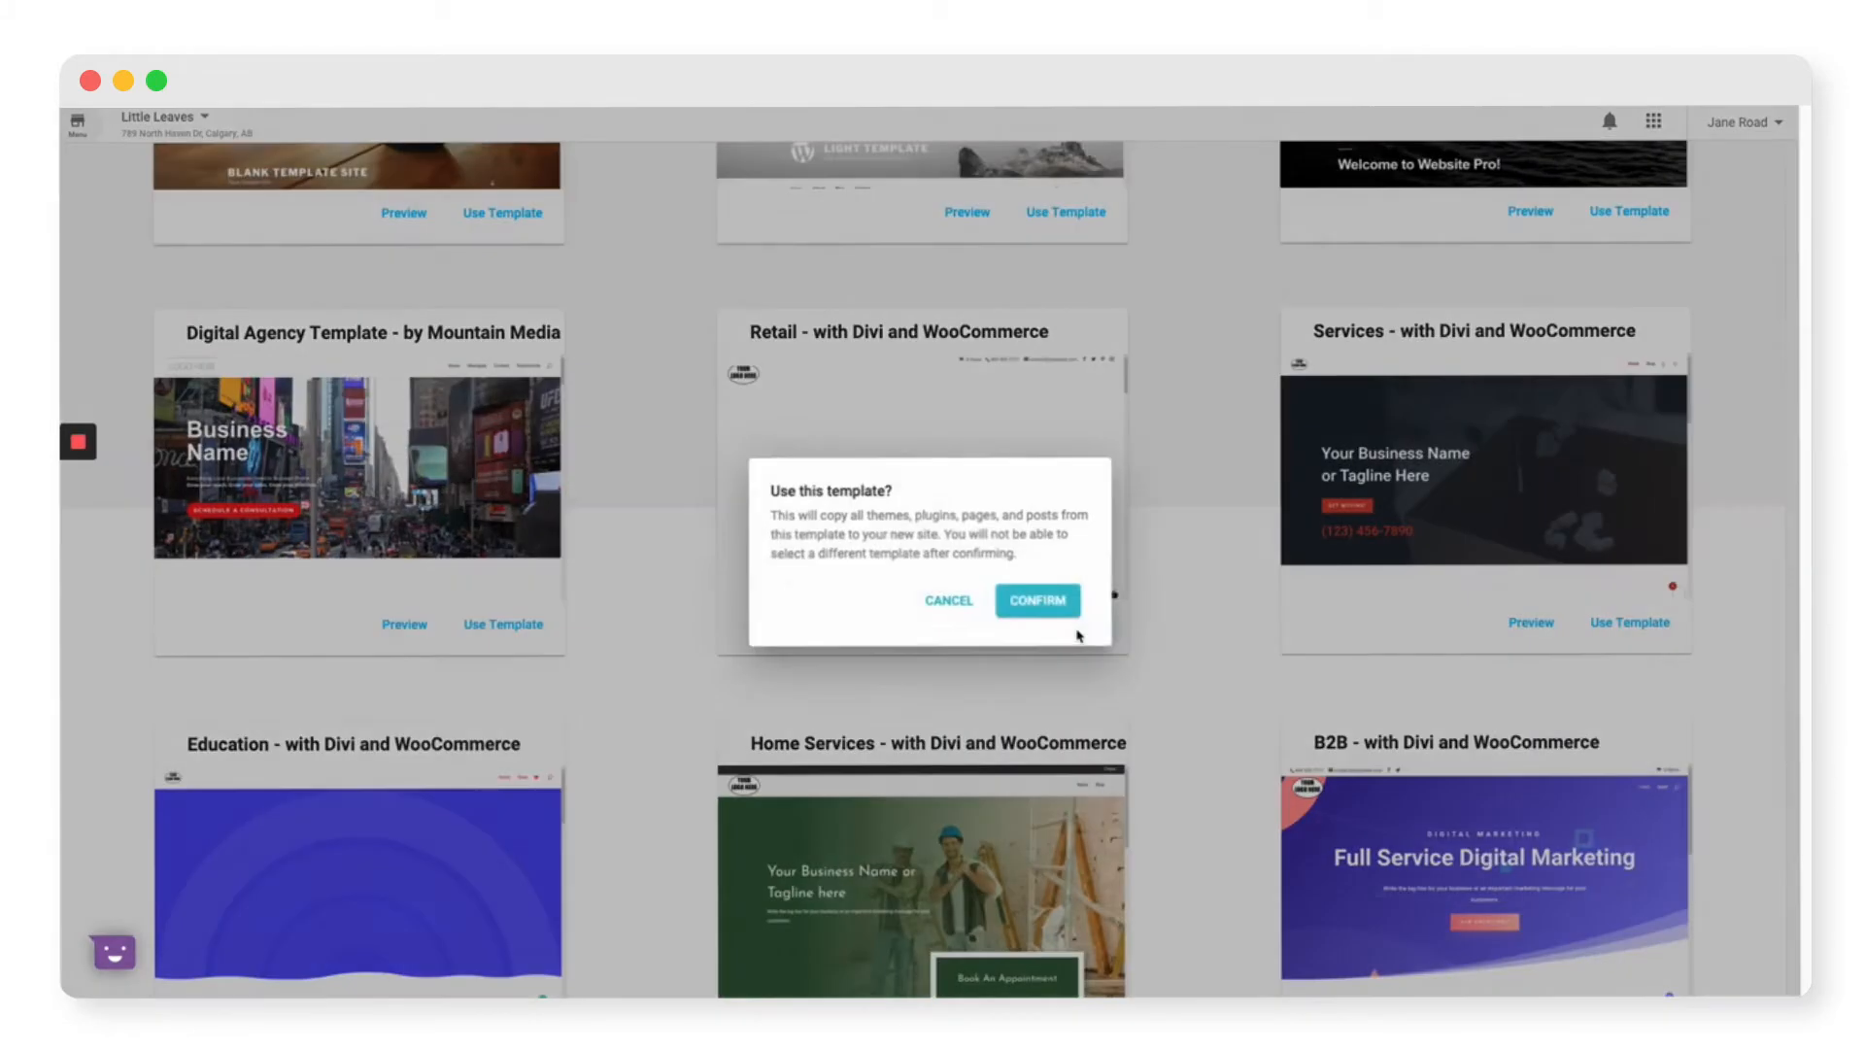
{"action": "left_click", "coordinate": [1044, 600]}
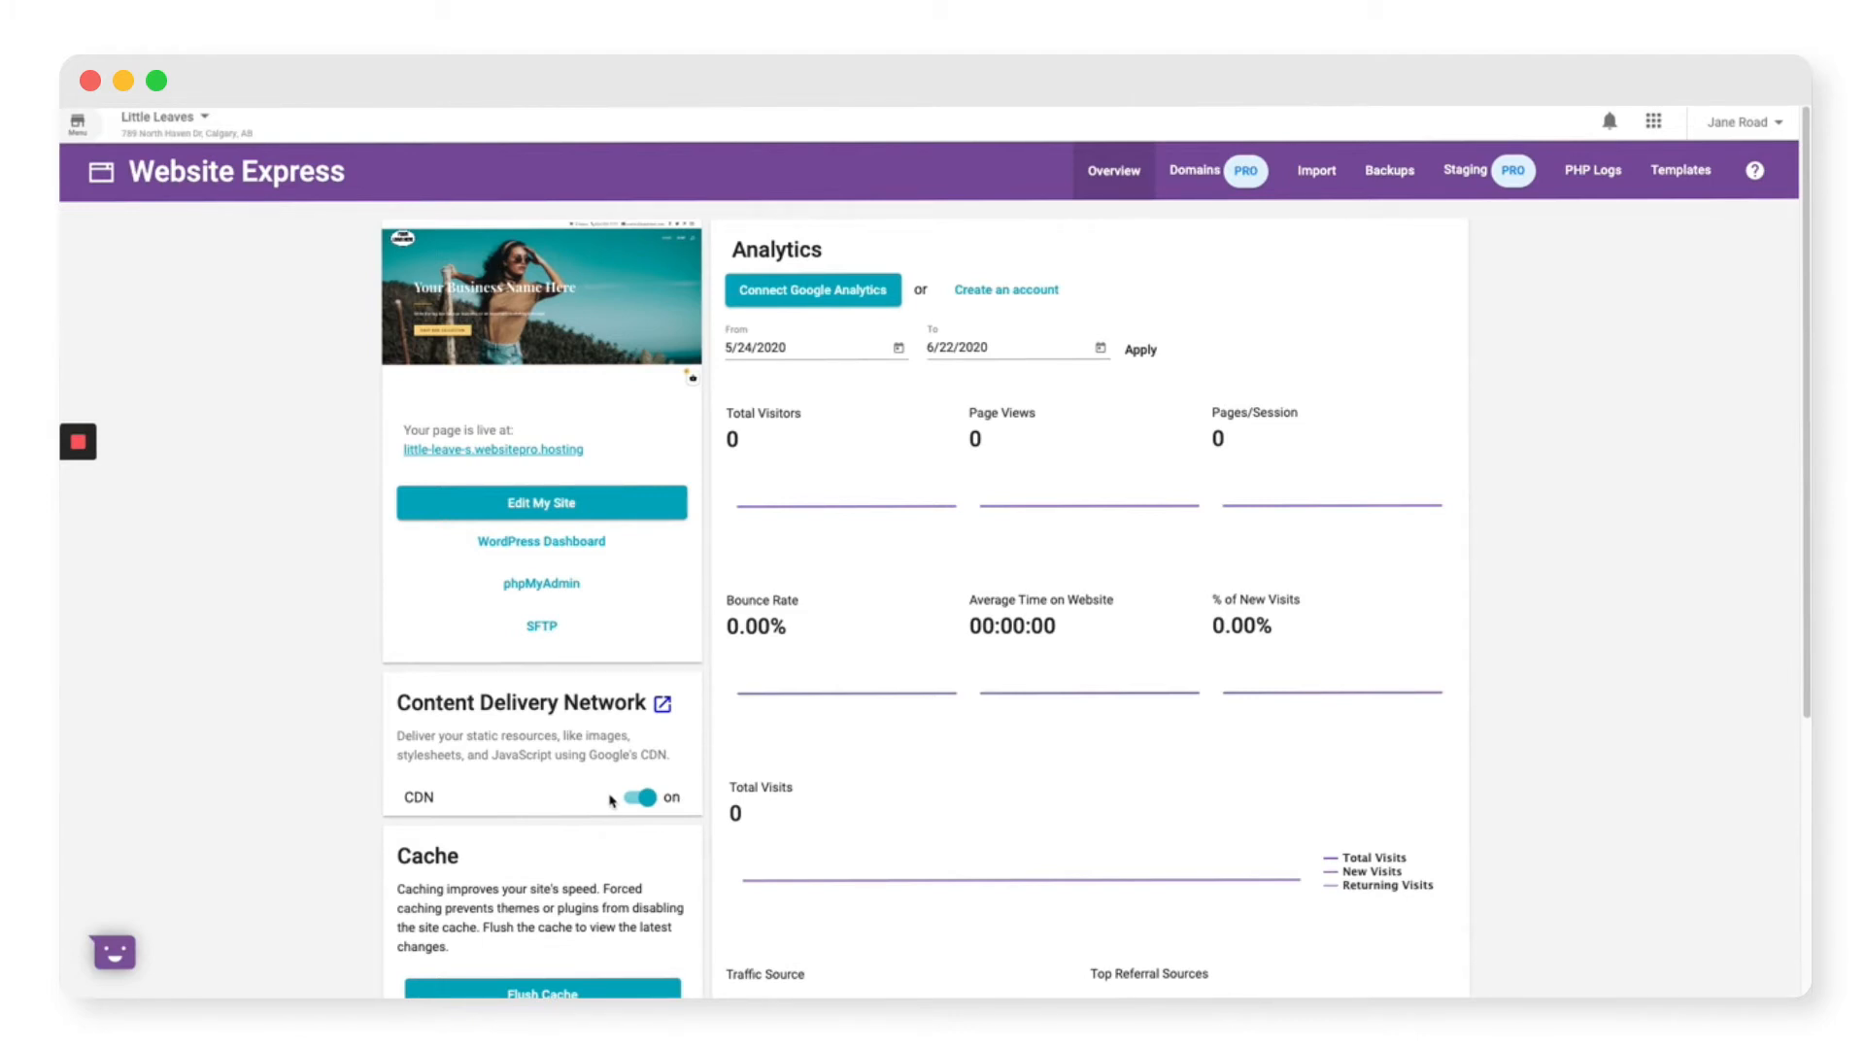
Step: Show the Import page's steps for migrating a WordPress site via All-in-One WP Migration
{"action": "scroll", "coordinate": [610, 799], "scroll_direction": "down", "scroll_amount": 2}
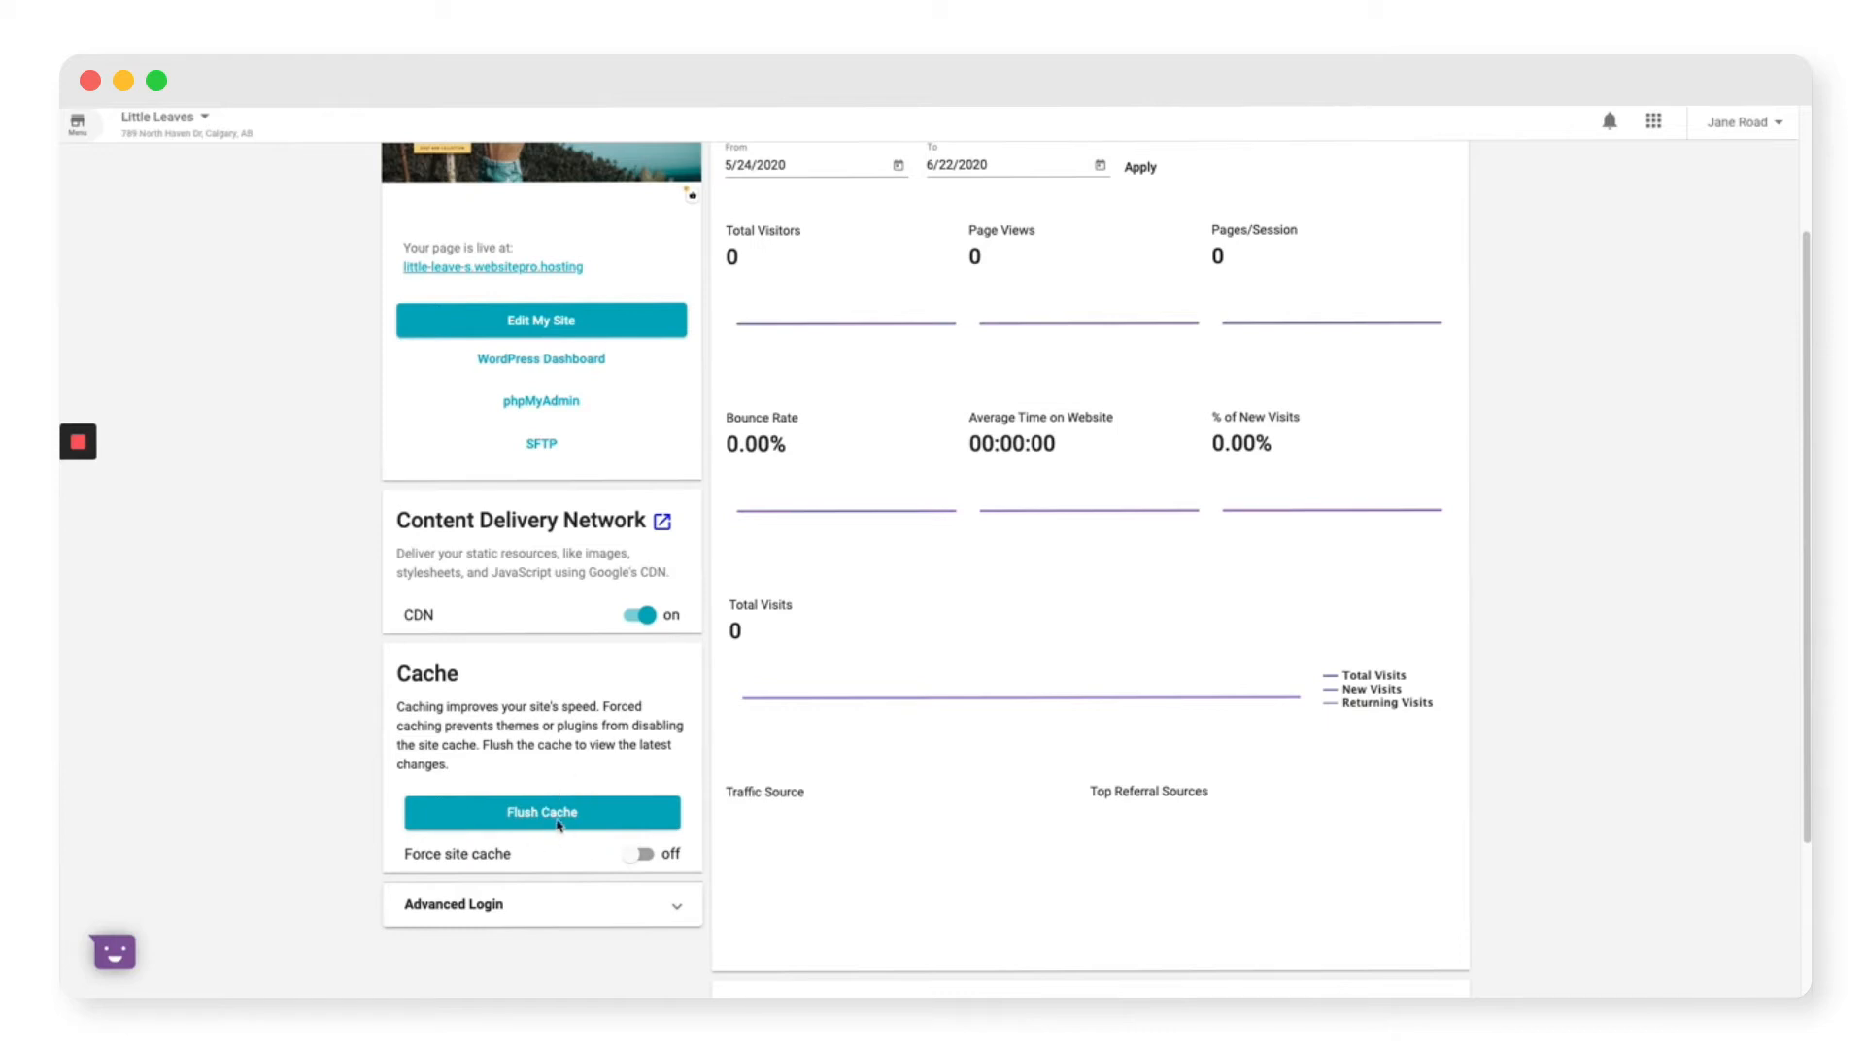
{"action": "scroll", "coordinate": [603, 821], "scroll_direction": "up", "scroll_amount": 1}
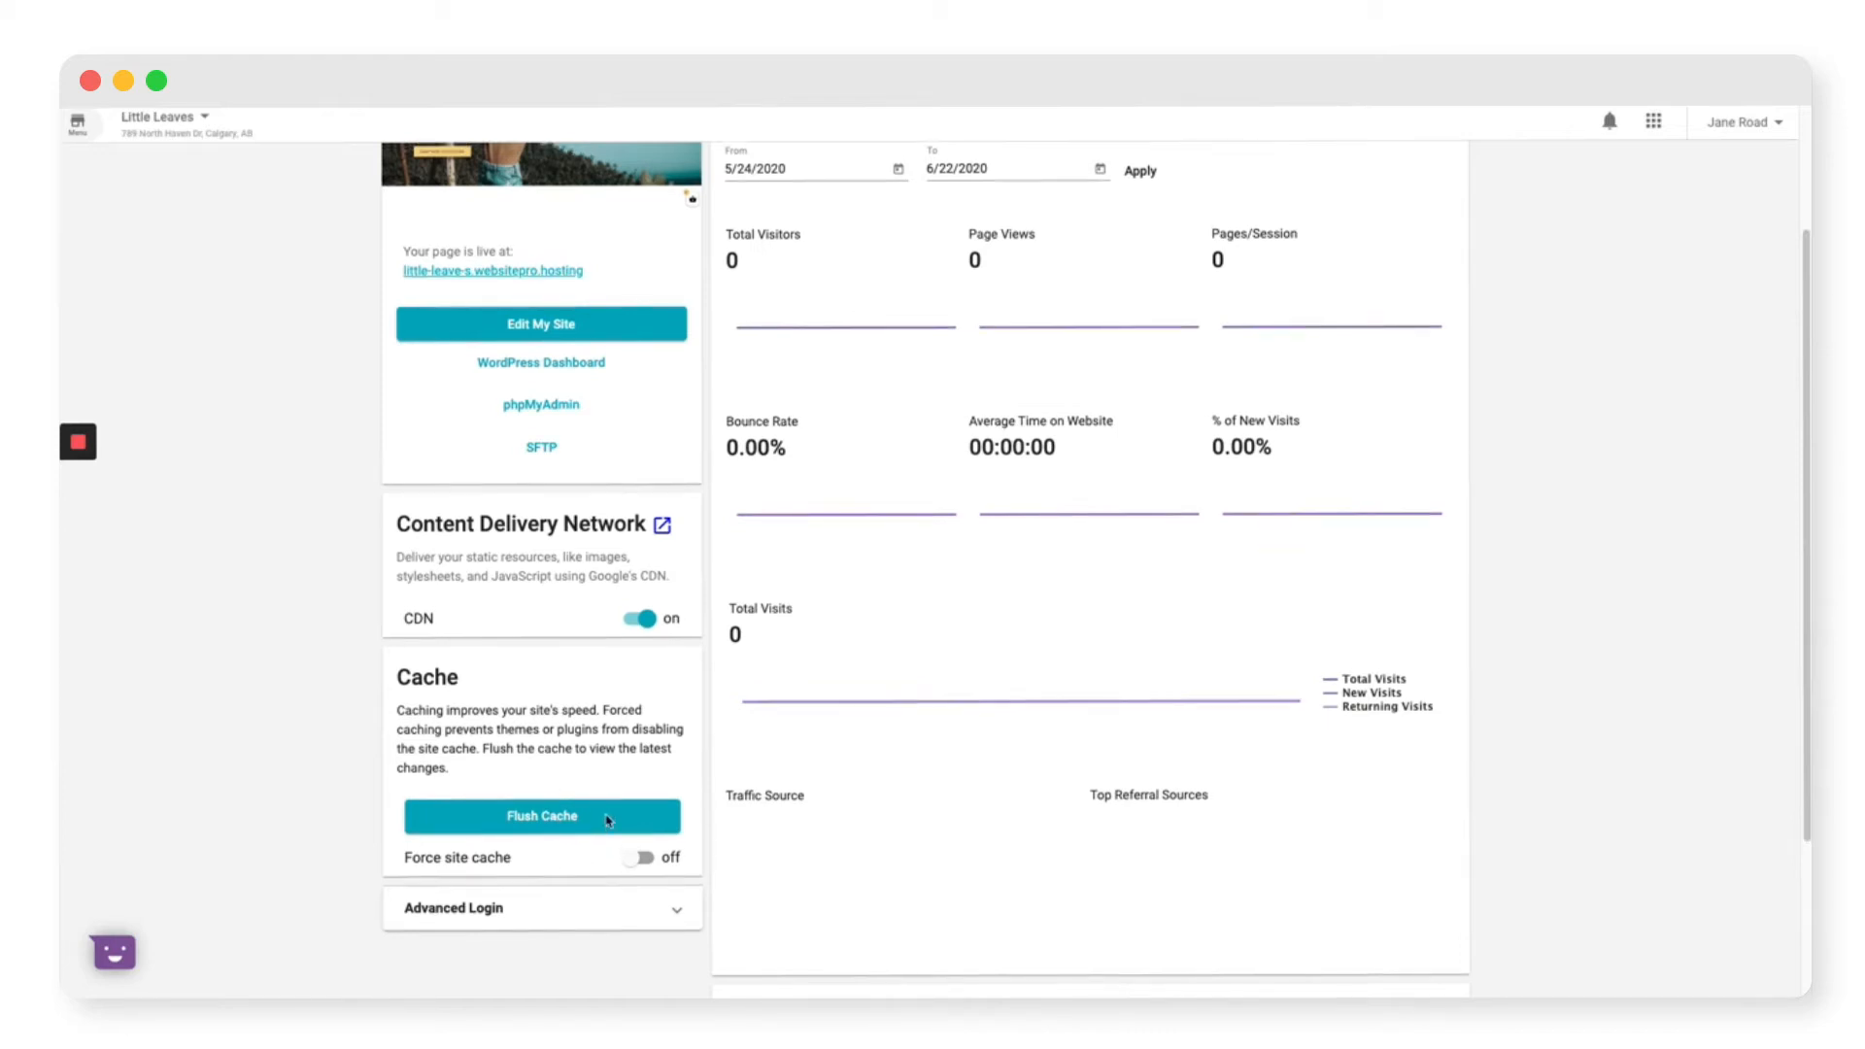
{"action": "scroll", "coordinate": [606, 820], "scroll_direction": "up", "scroll_amount": 3}
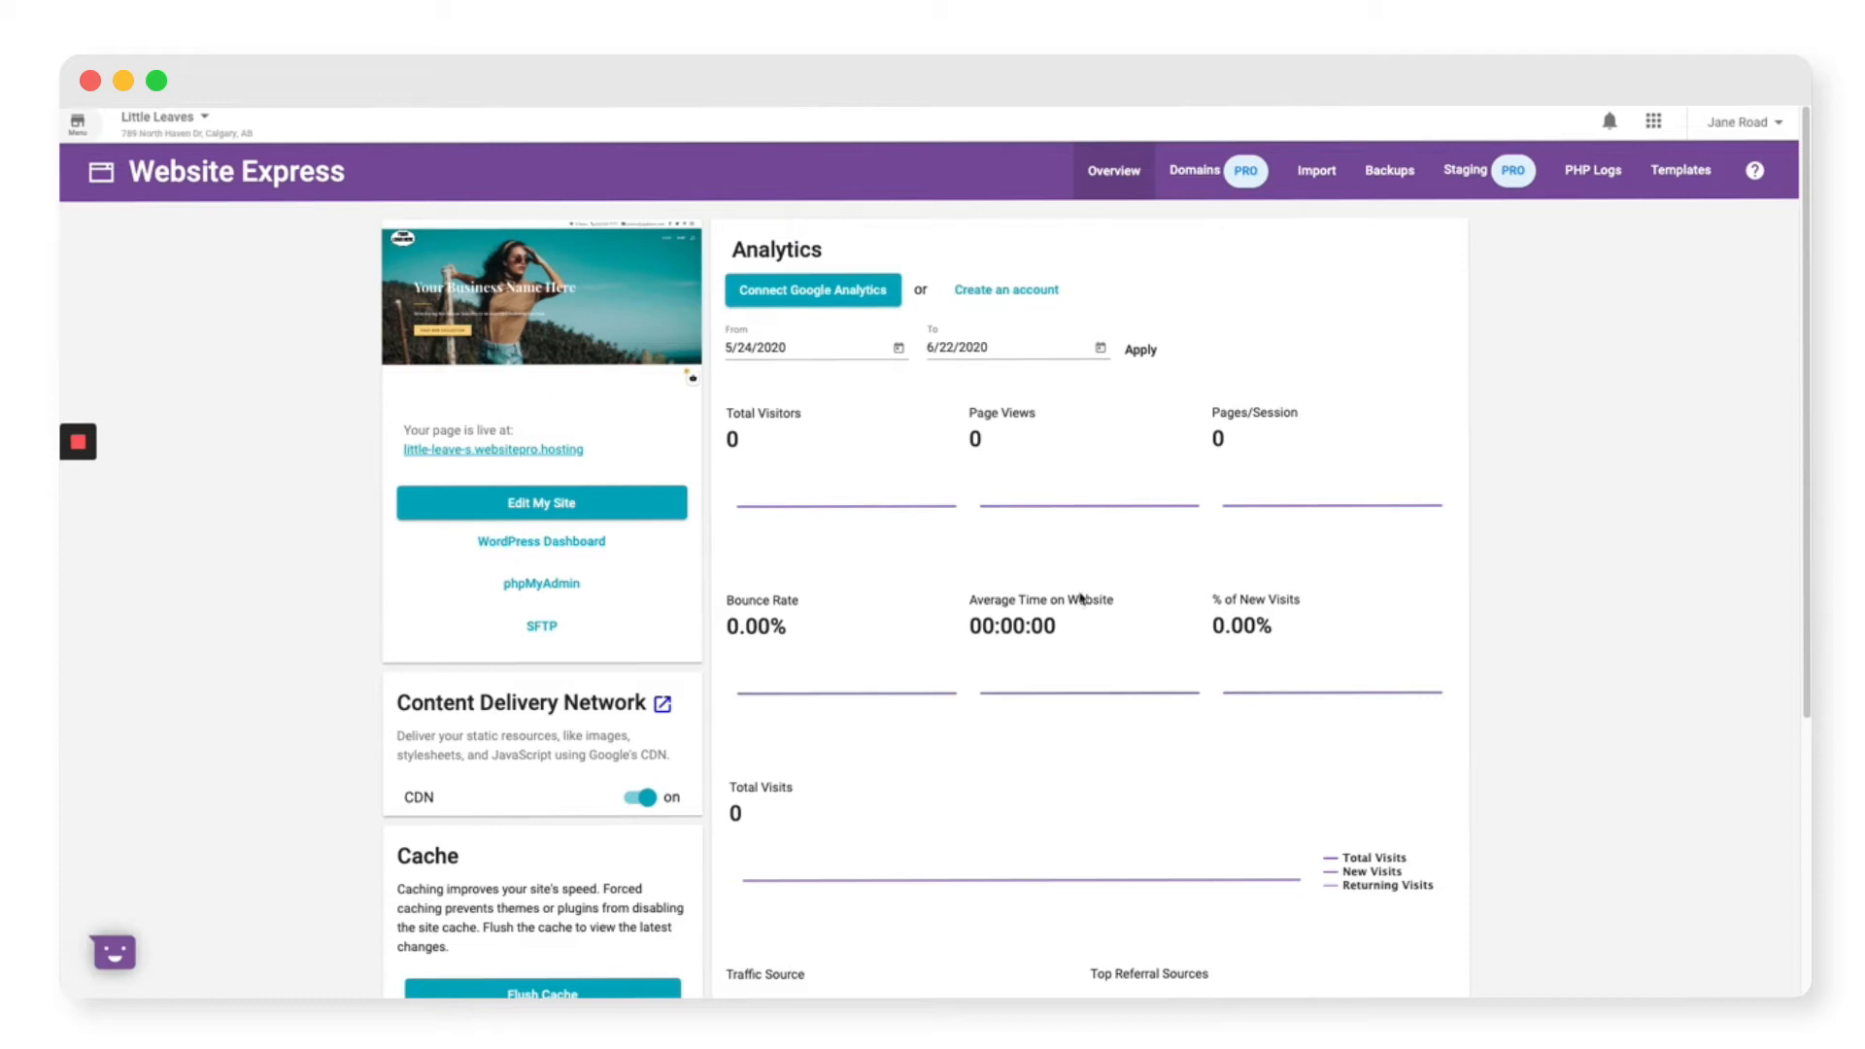
{"action": "left_click", "coordinate": [1317, 173]}
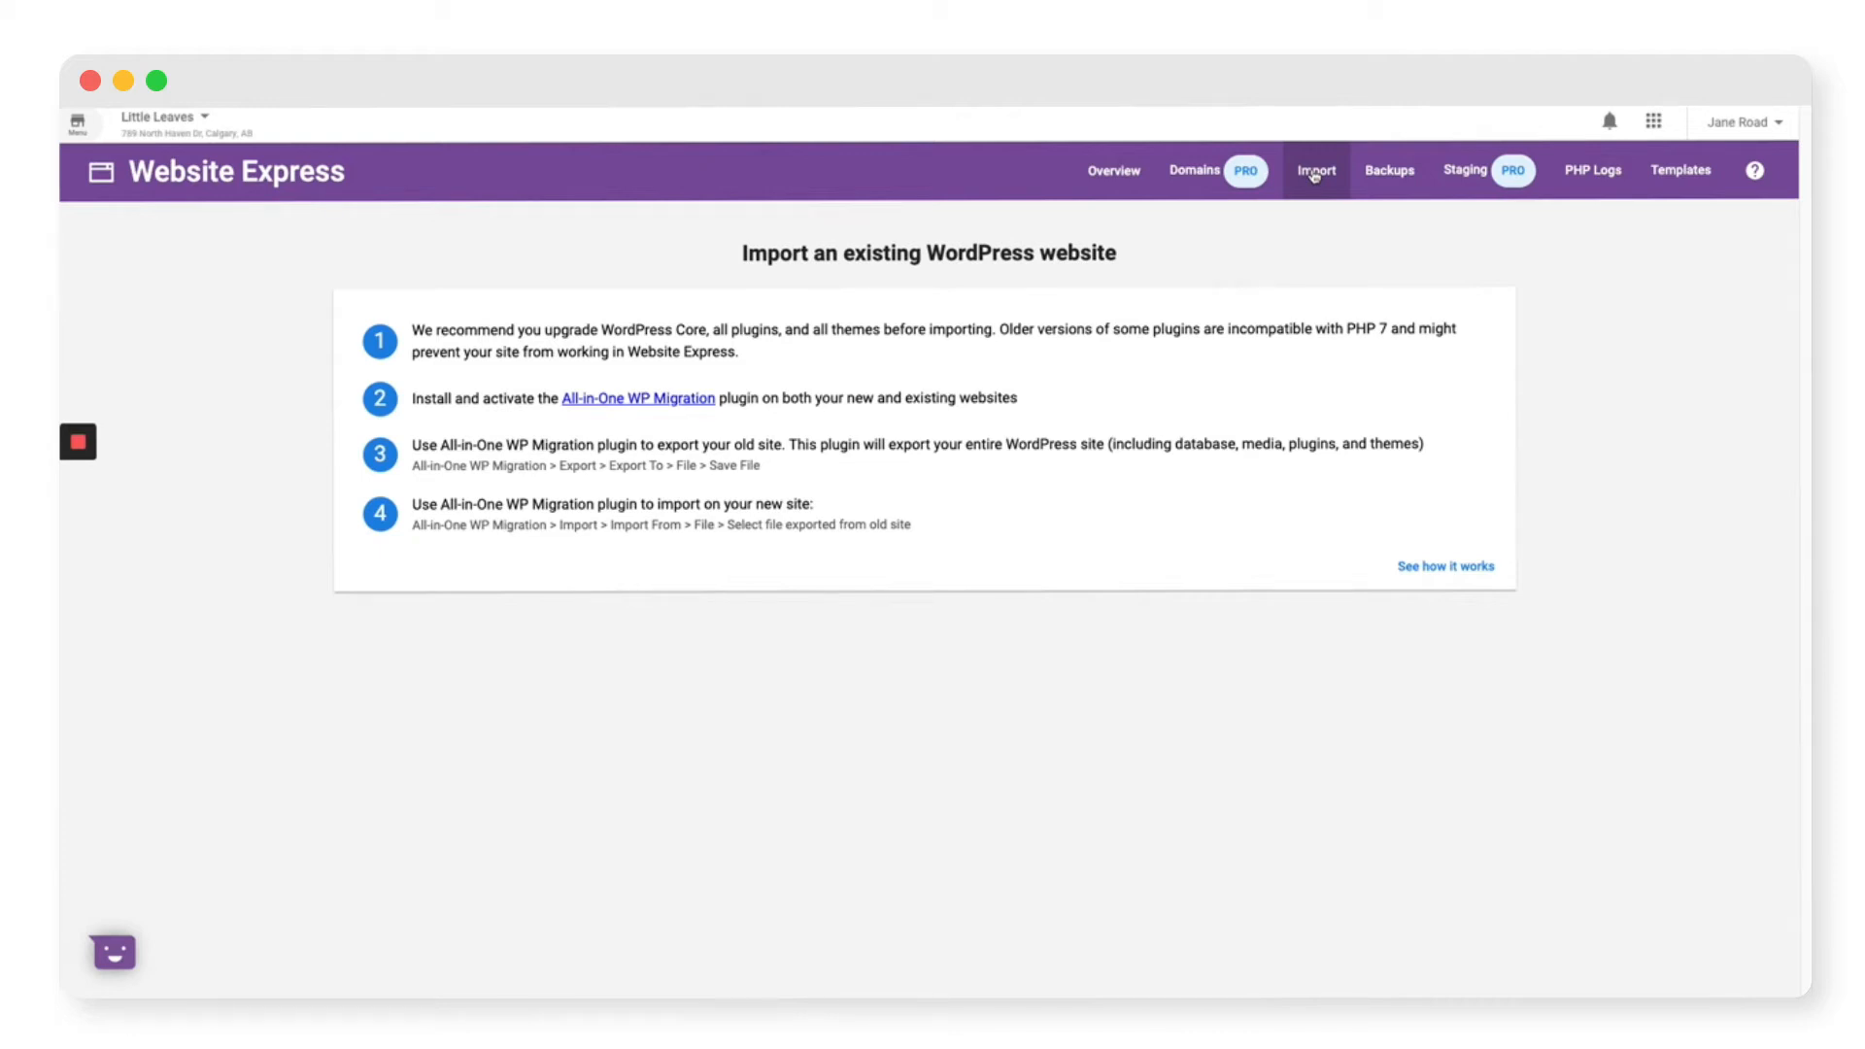
Step: Review the Backups and PHP Logs pages, then return to the site Overview
{"action": "left_click", "coordinate": [1418, 177]}
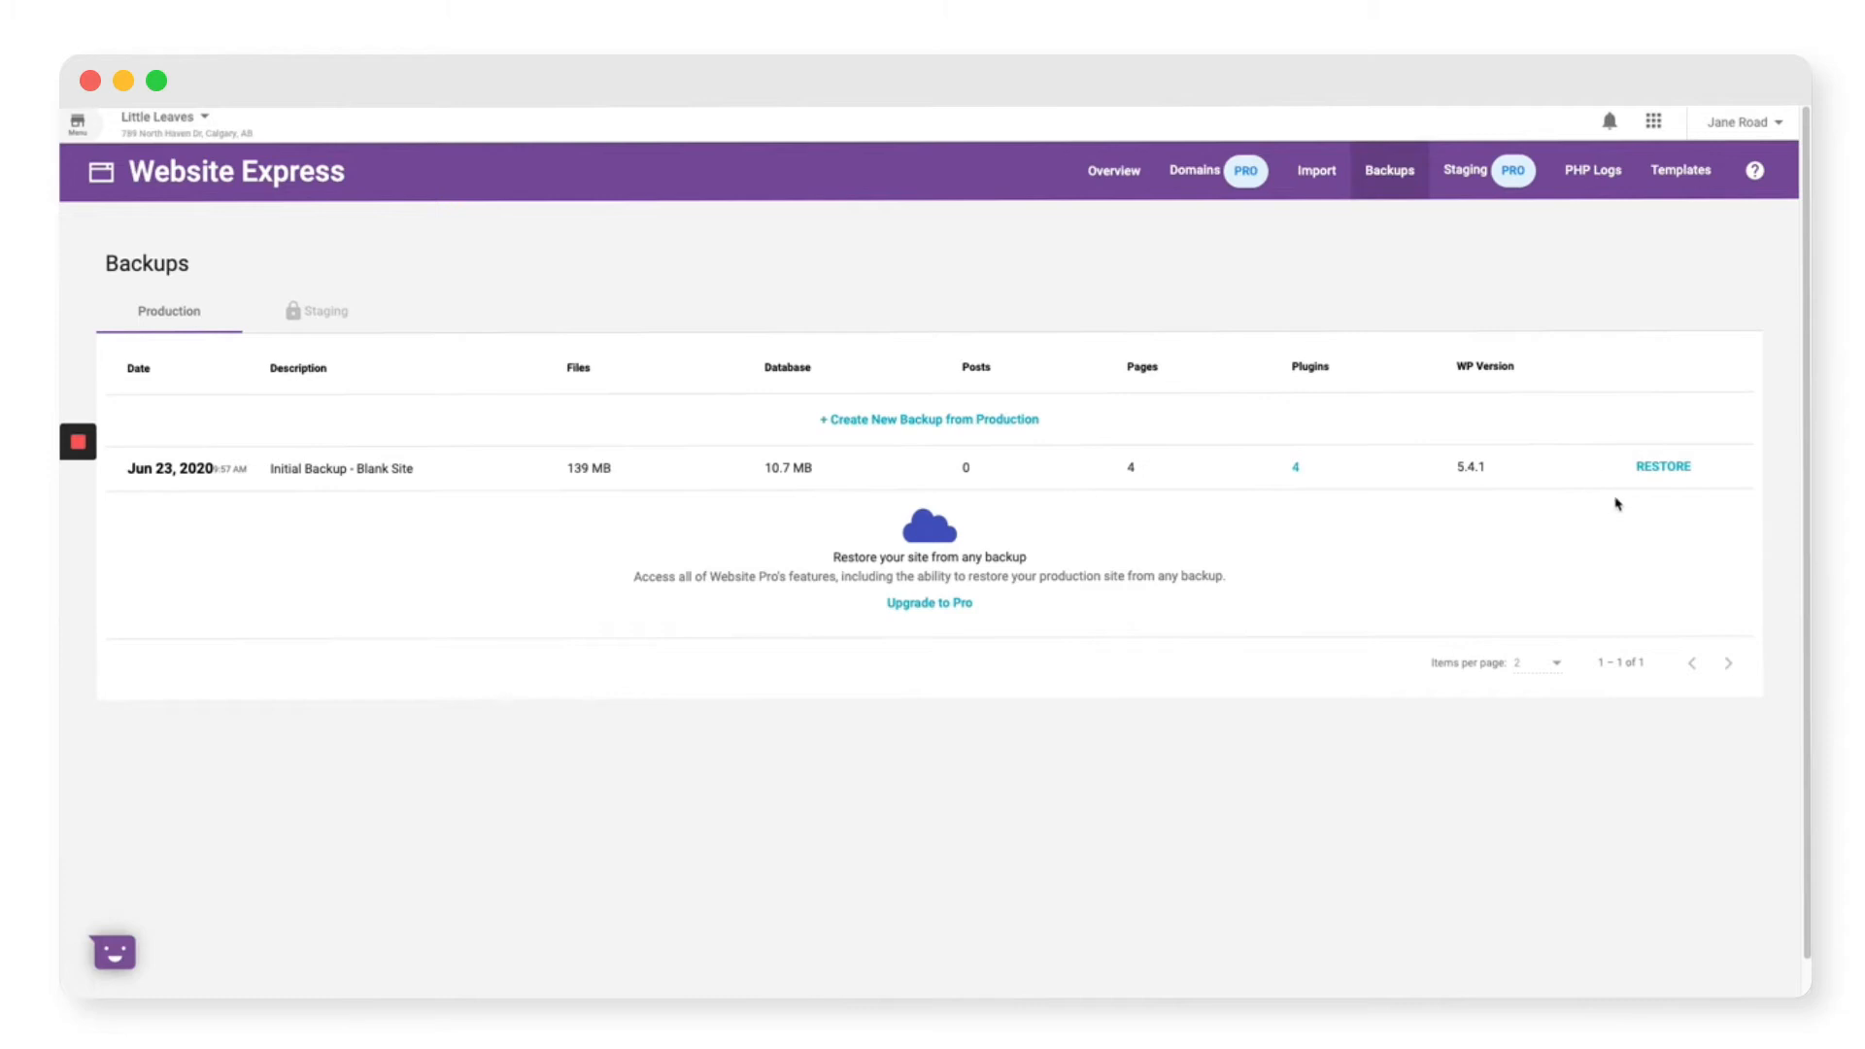
{"action": "left_click", "coordinate": [1586, 166]}
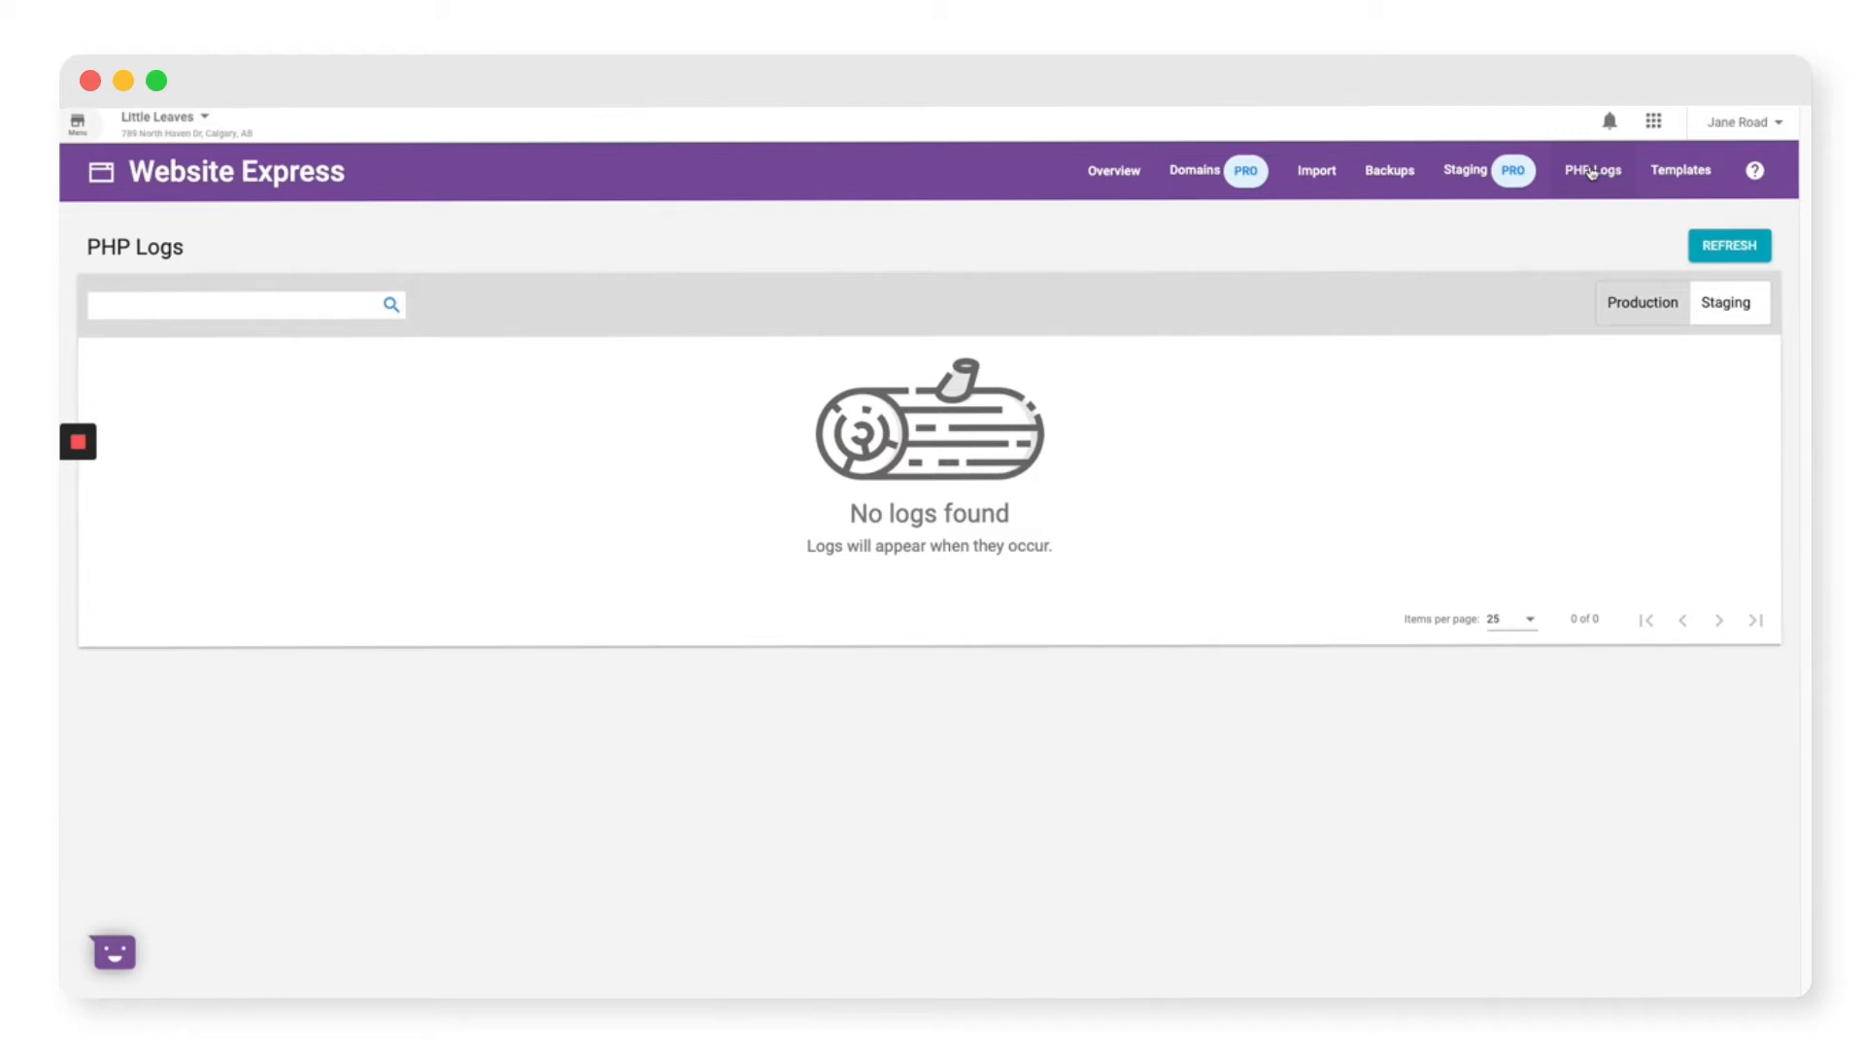
{"action": "left_click", "coordinate": [1091, 182]}
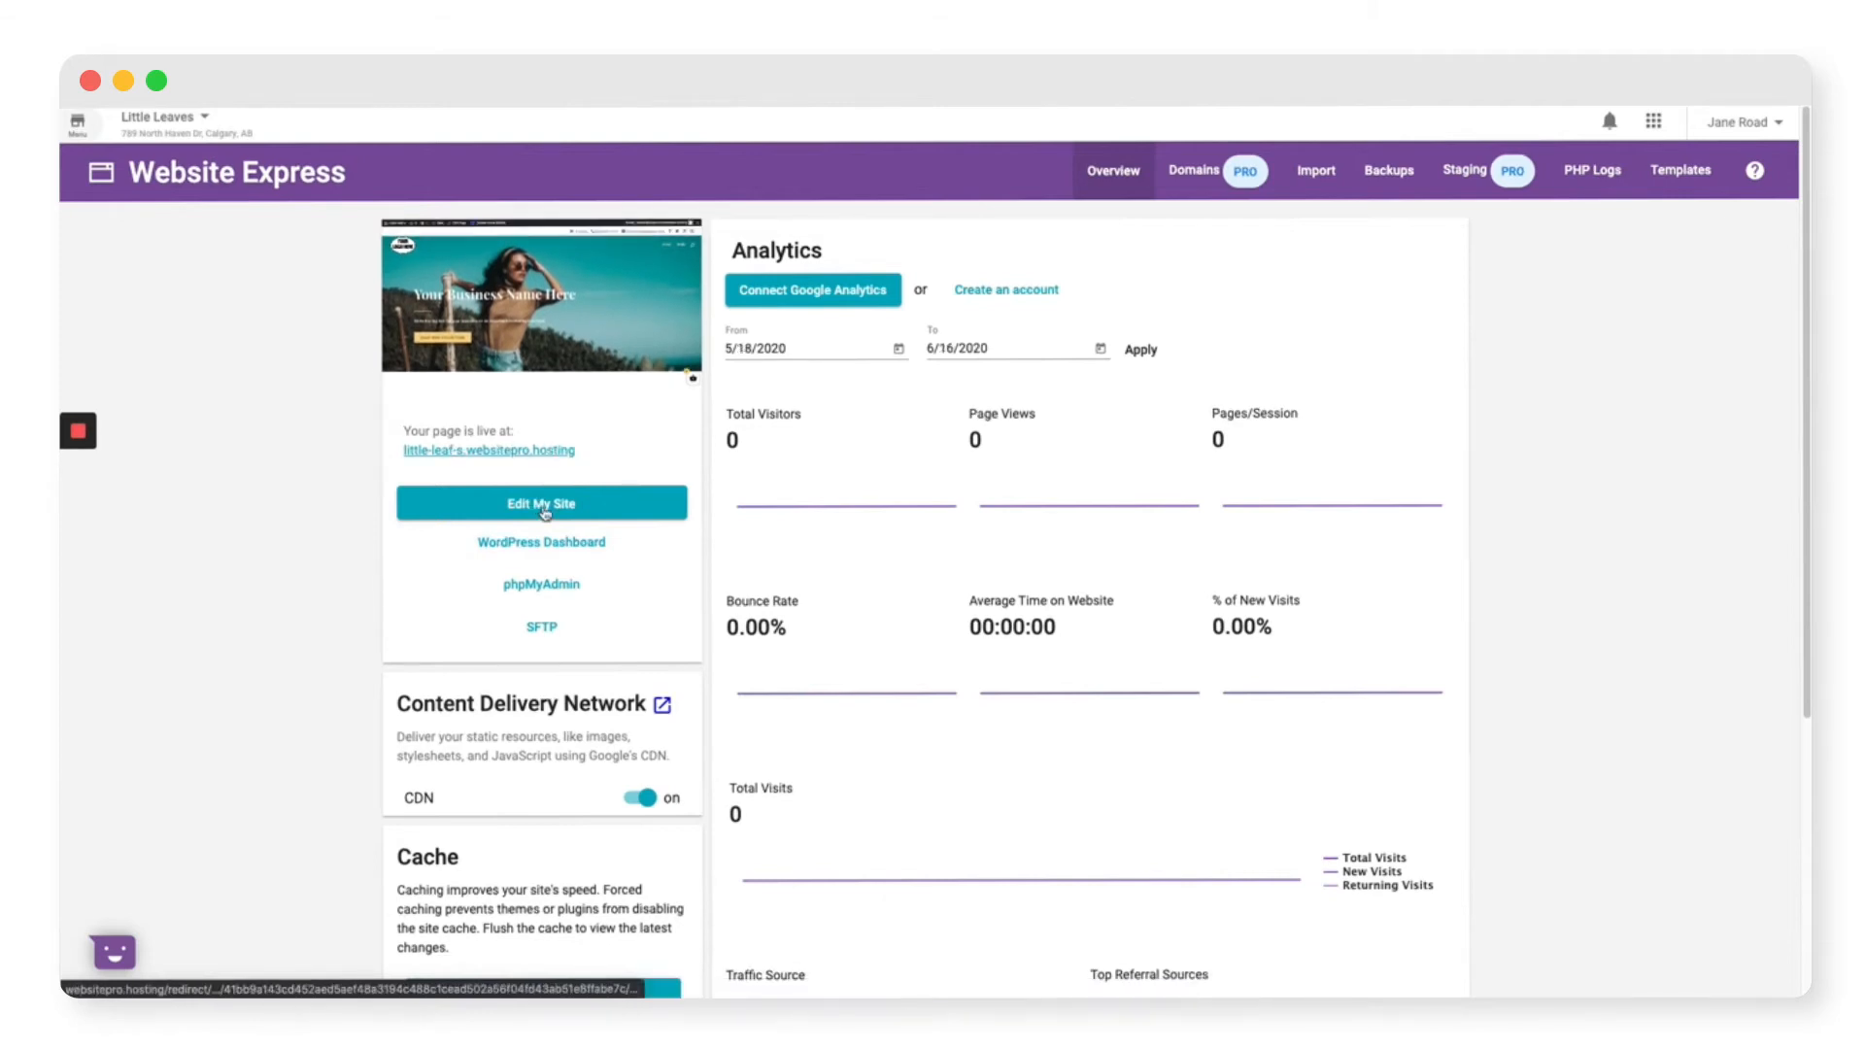
Step: Launch the Divi Visual Builder on the Little Leaves homepage via Edit My Site
{"action": "left_click", "coordinate": [545, 512]}
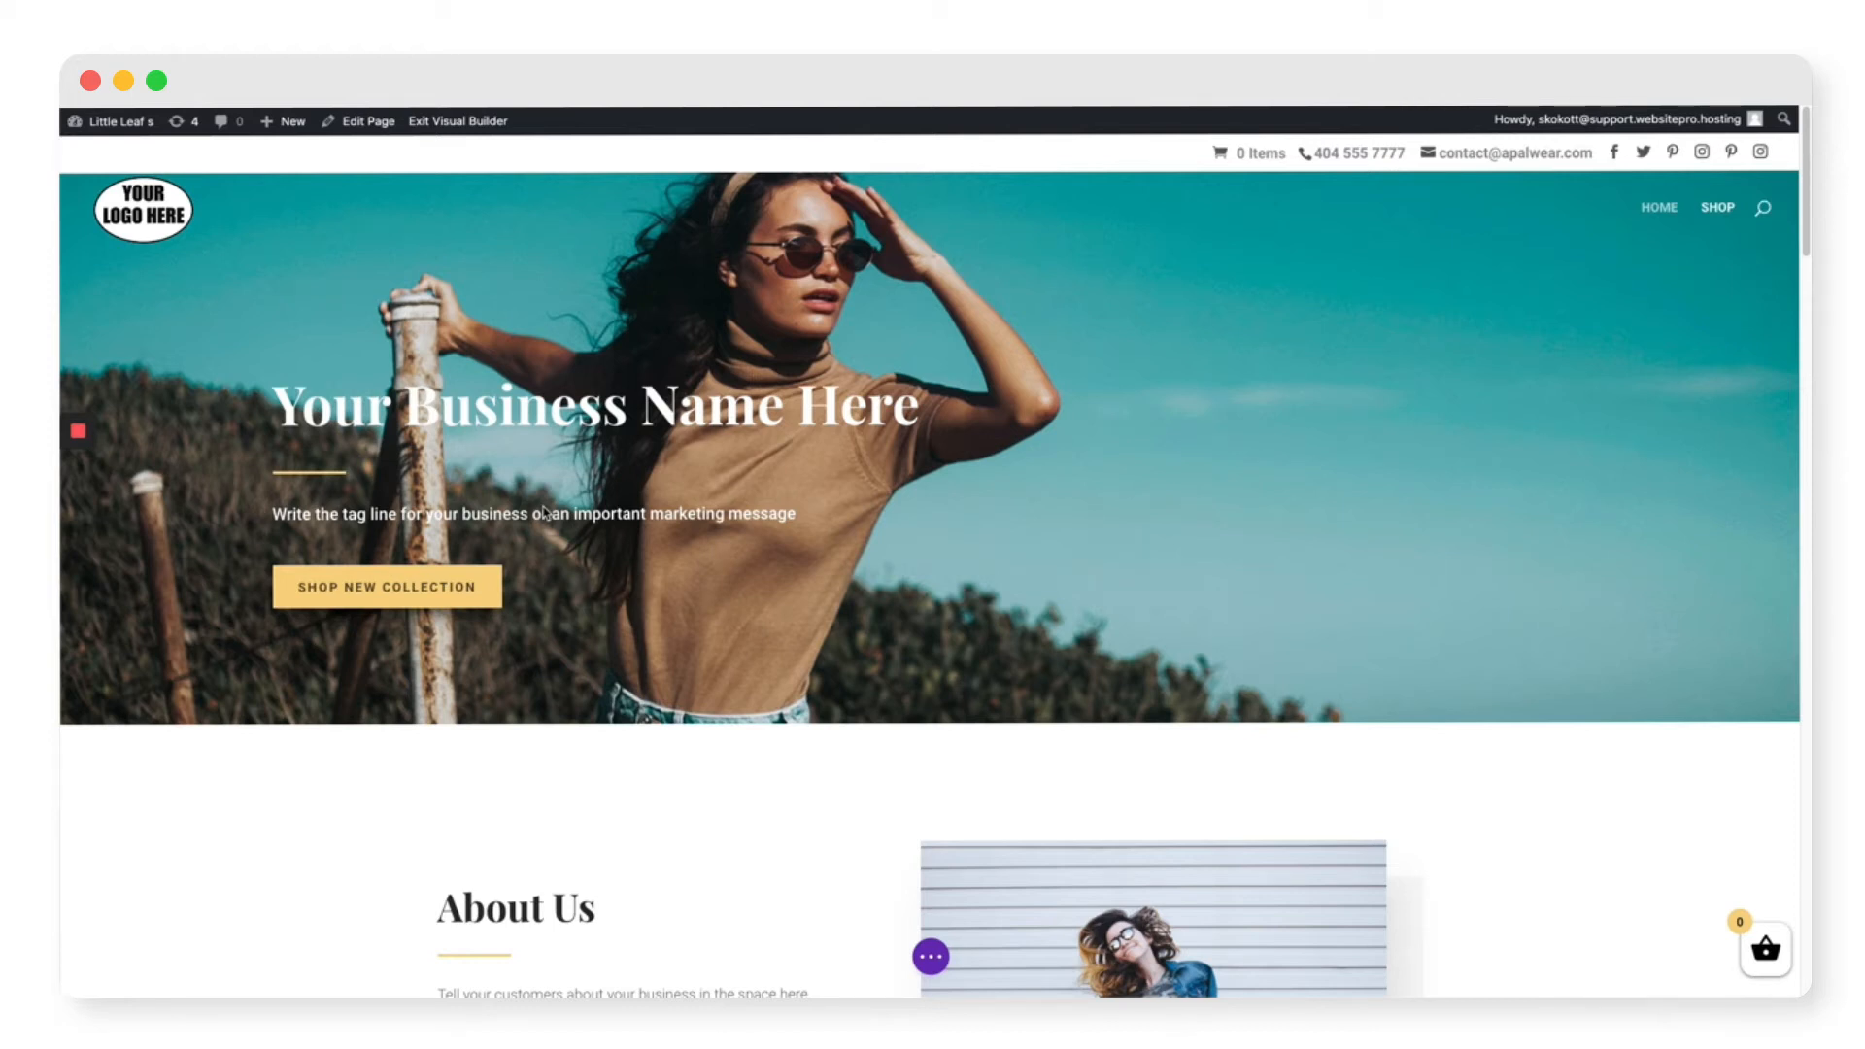
{"action": "mouse_move", "coordinate": [827, 389]}
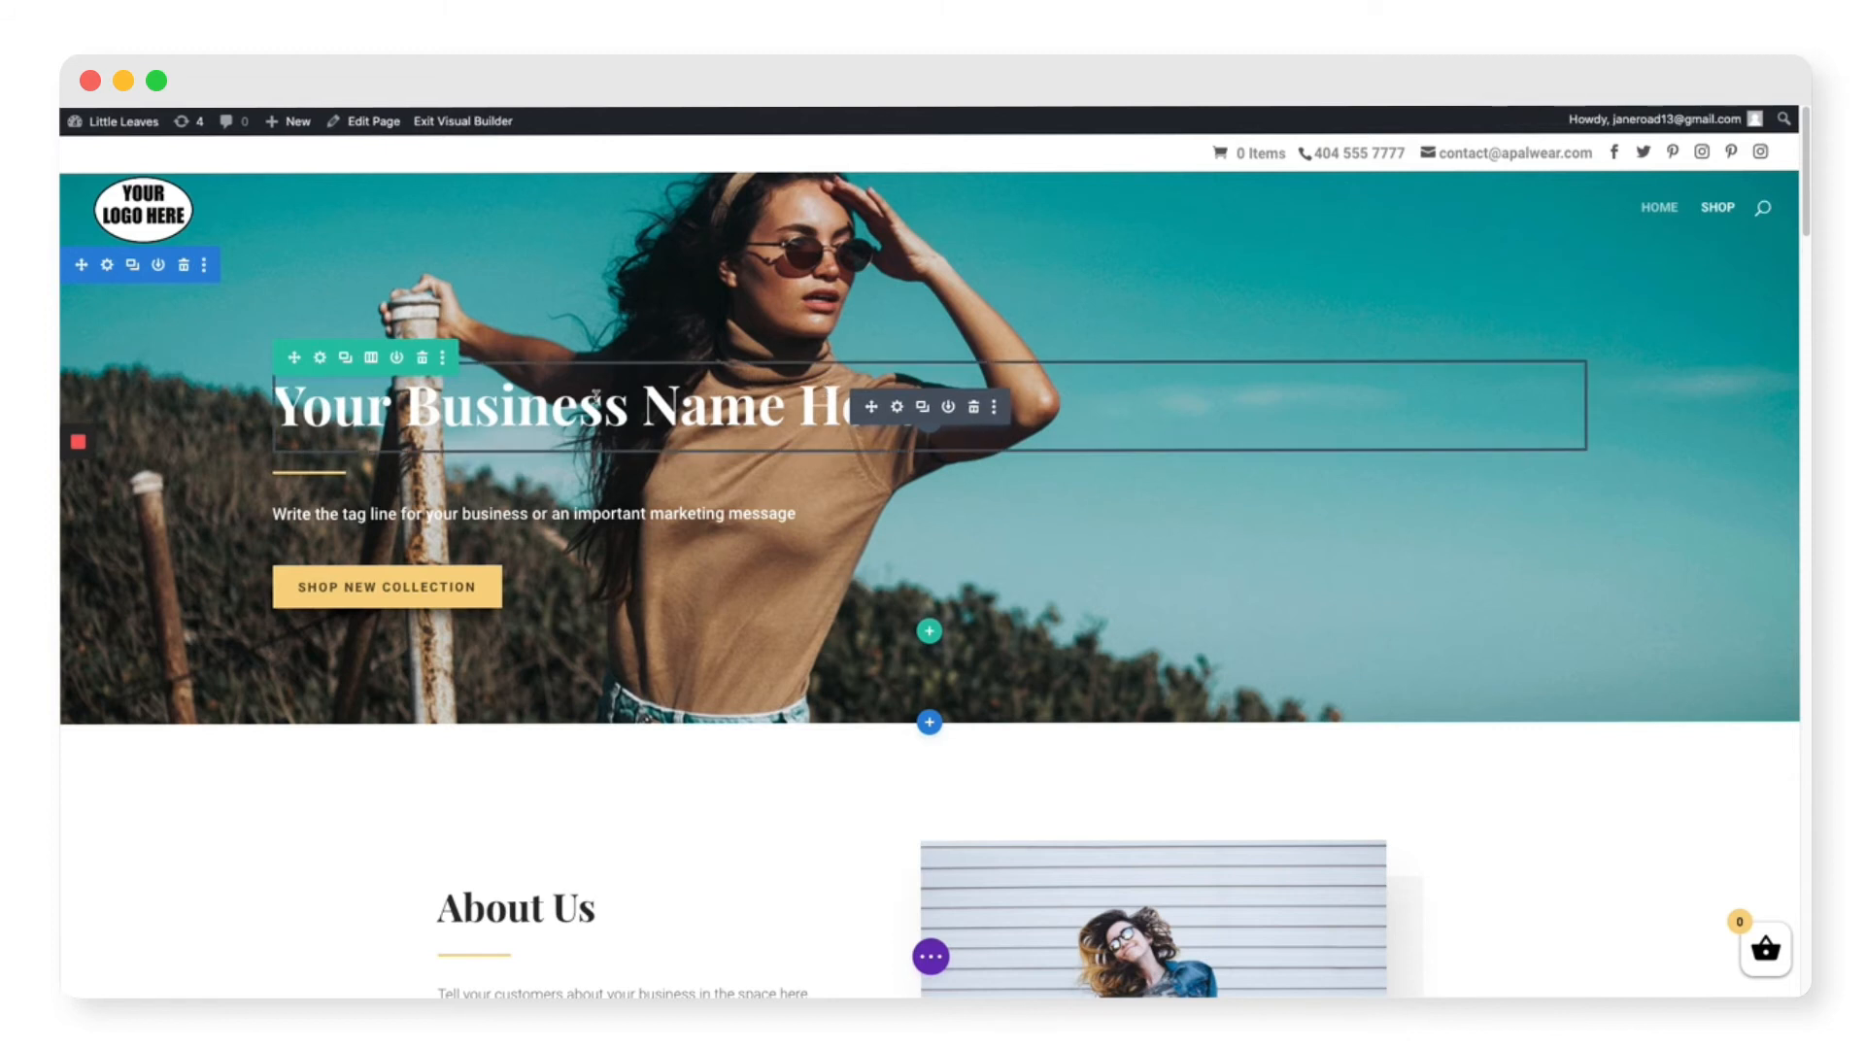
Step: Change the hero headline text to 'Little Leaves'
{"action": "left_click", "coordinate": [598, 399]}
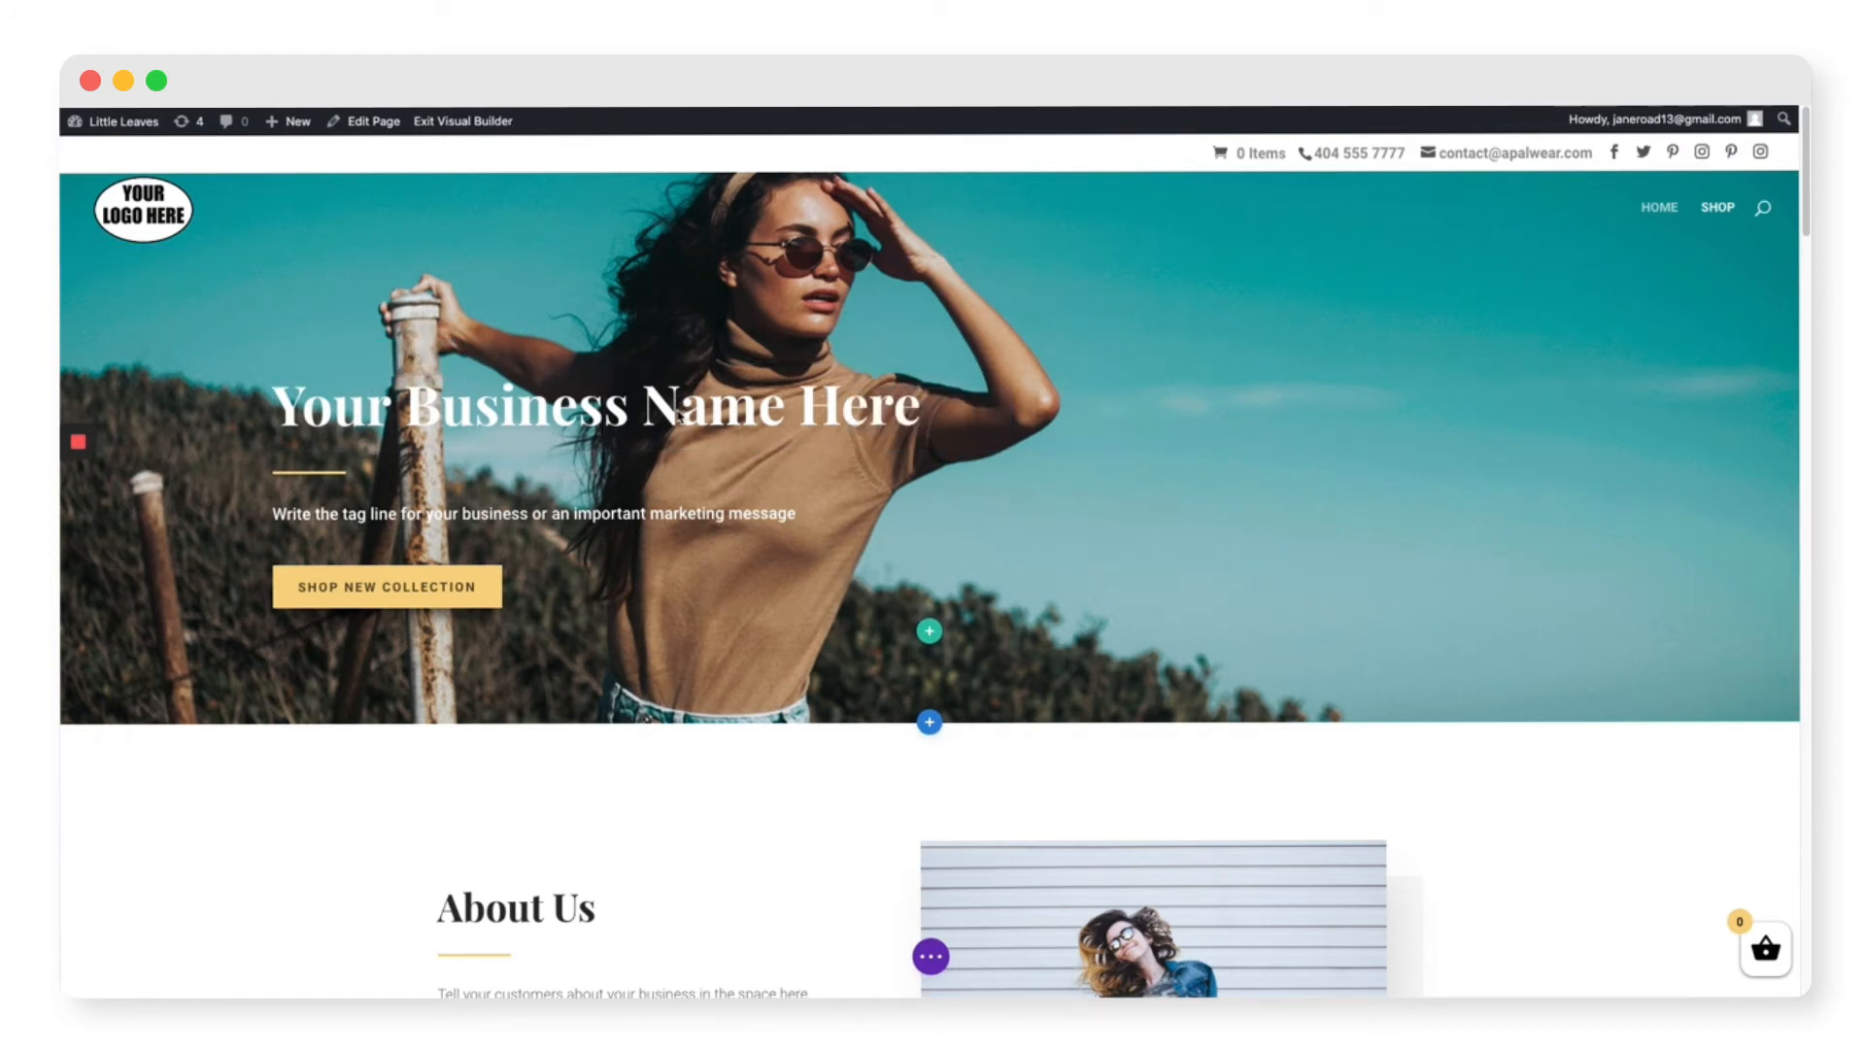
{"action": "triple_click", "coordinate": [678, 414]}
{"action": "type", "text": "Little Leaves"}
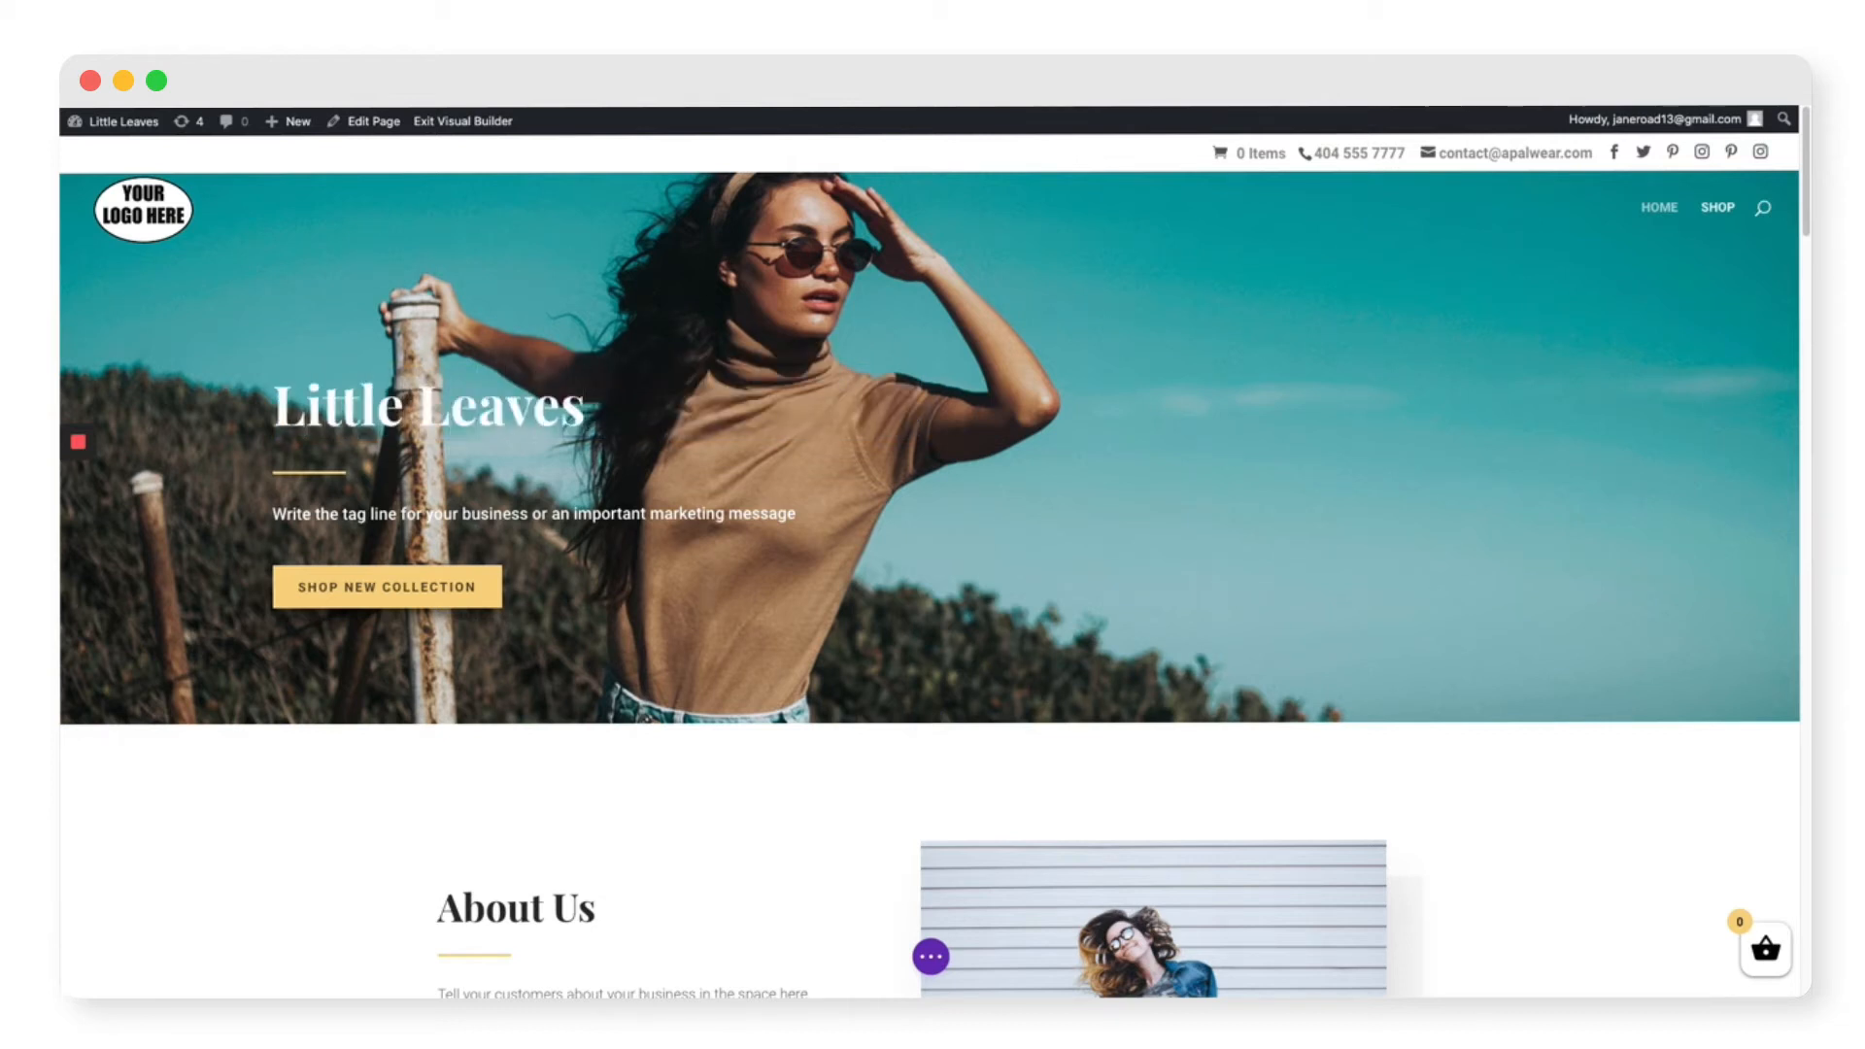
Step: Replace the hero tagline module text with 'Give the gift of green' and save it
{"action": "mouse_move", "coordinate": [918, 520]}
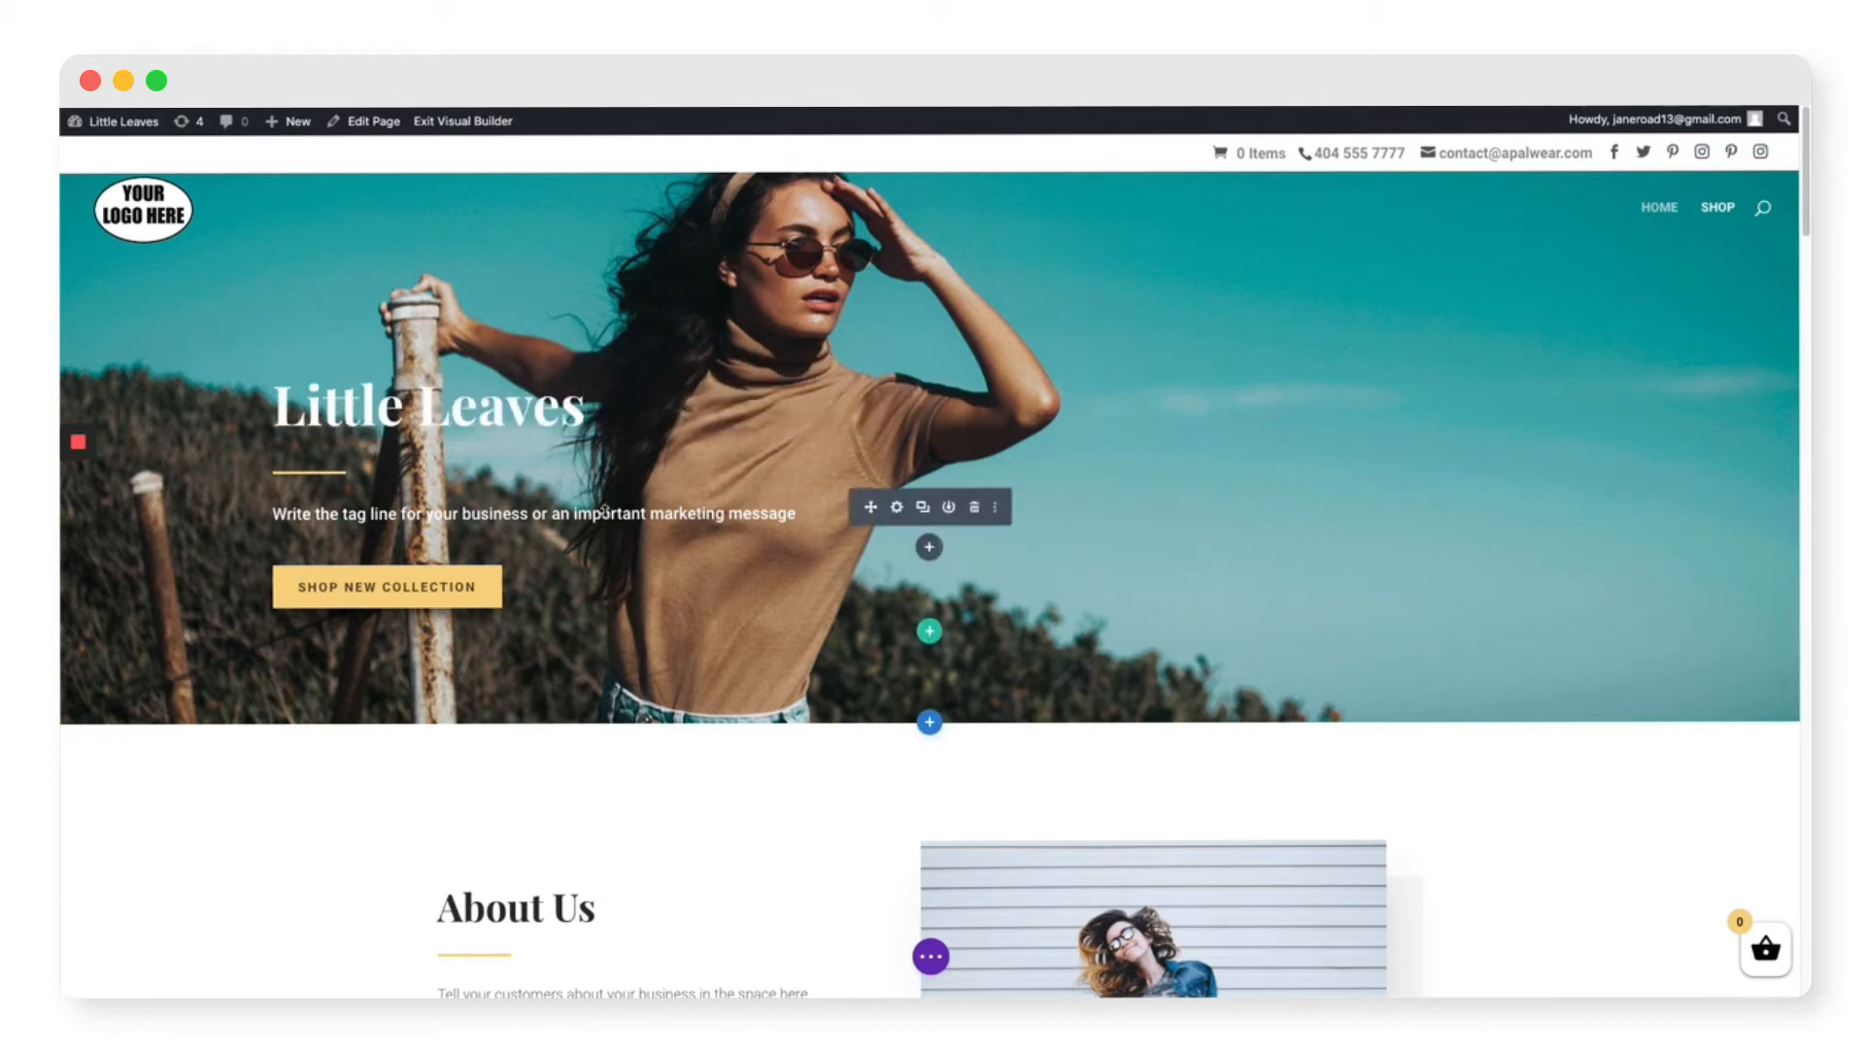
{"action": "left_click", "coordinate": [902, 511]}
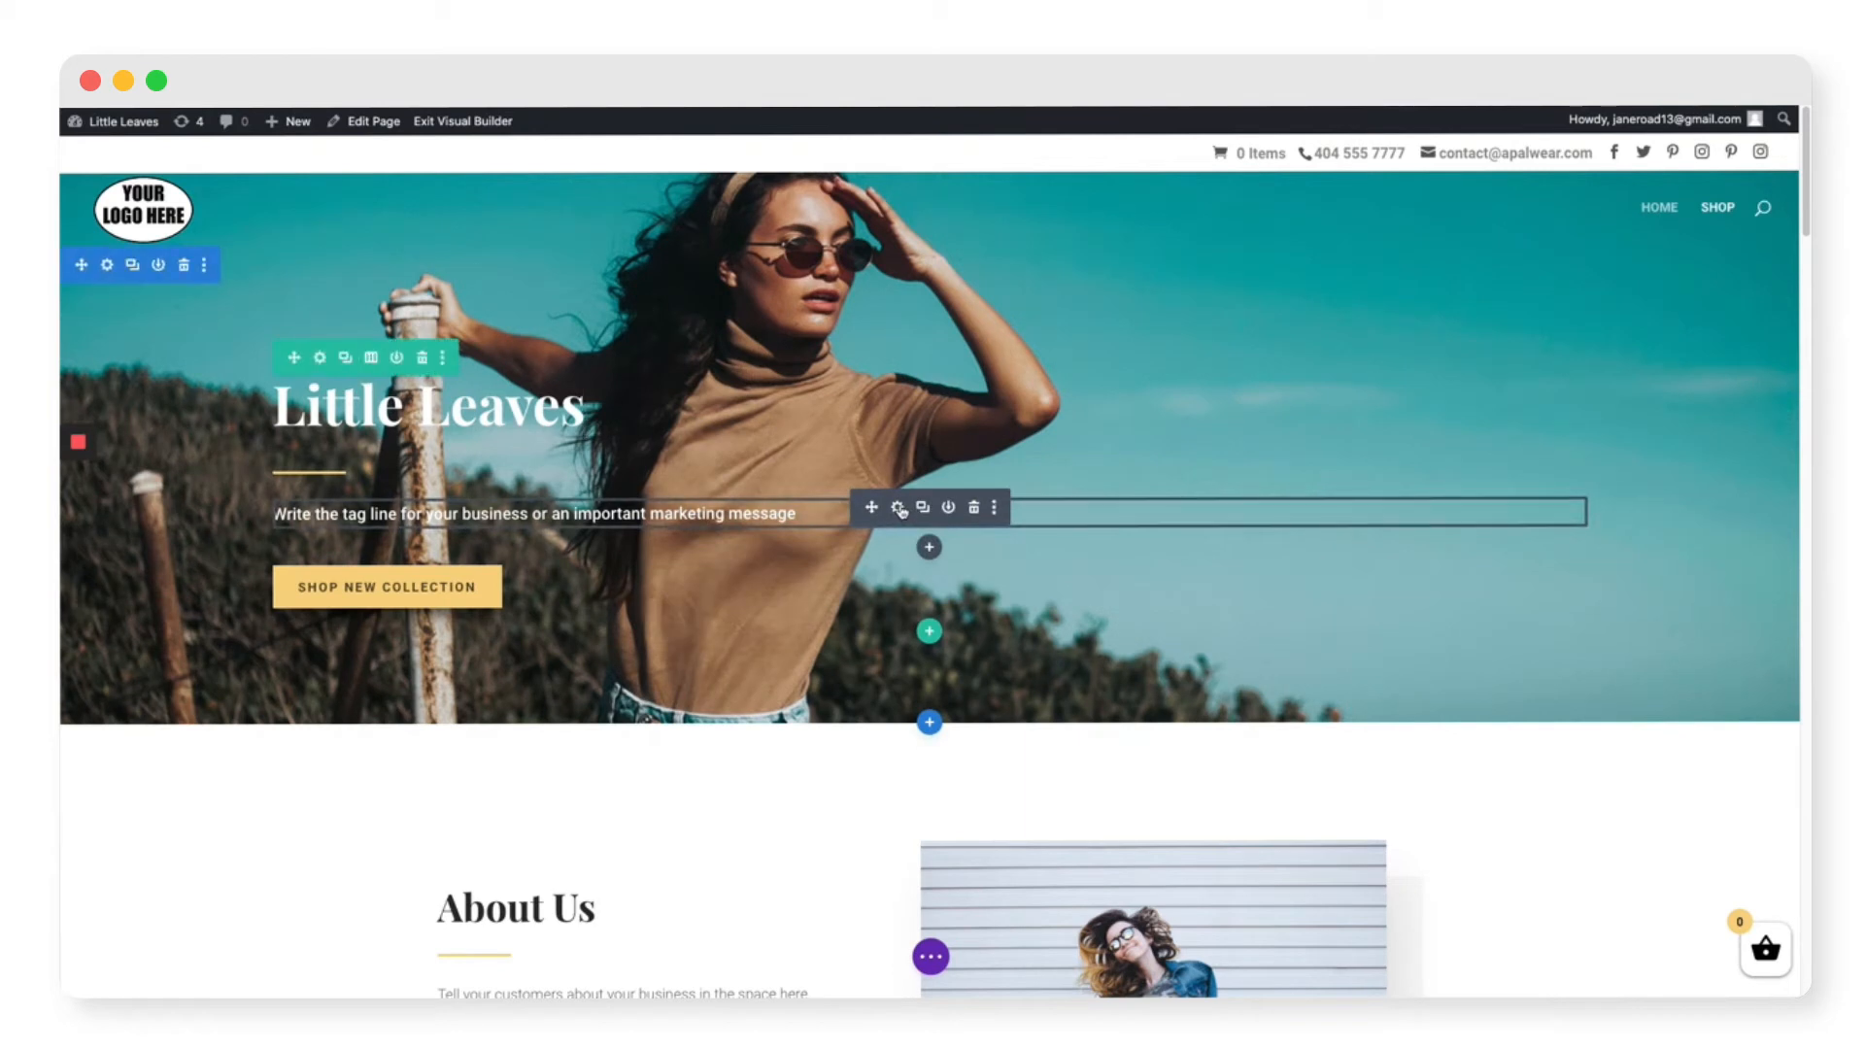
{"action": "left_click", "coordinate": [898, 507]}
{"action": "double_click", "coordinate": [1213, 512]}
{"action": "triple_click", "coordinate": [1215, 516]}
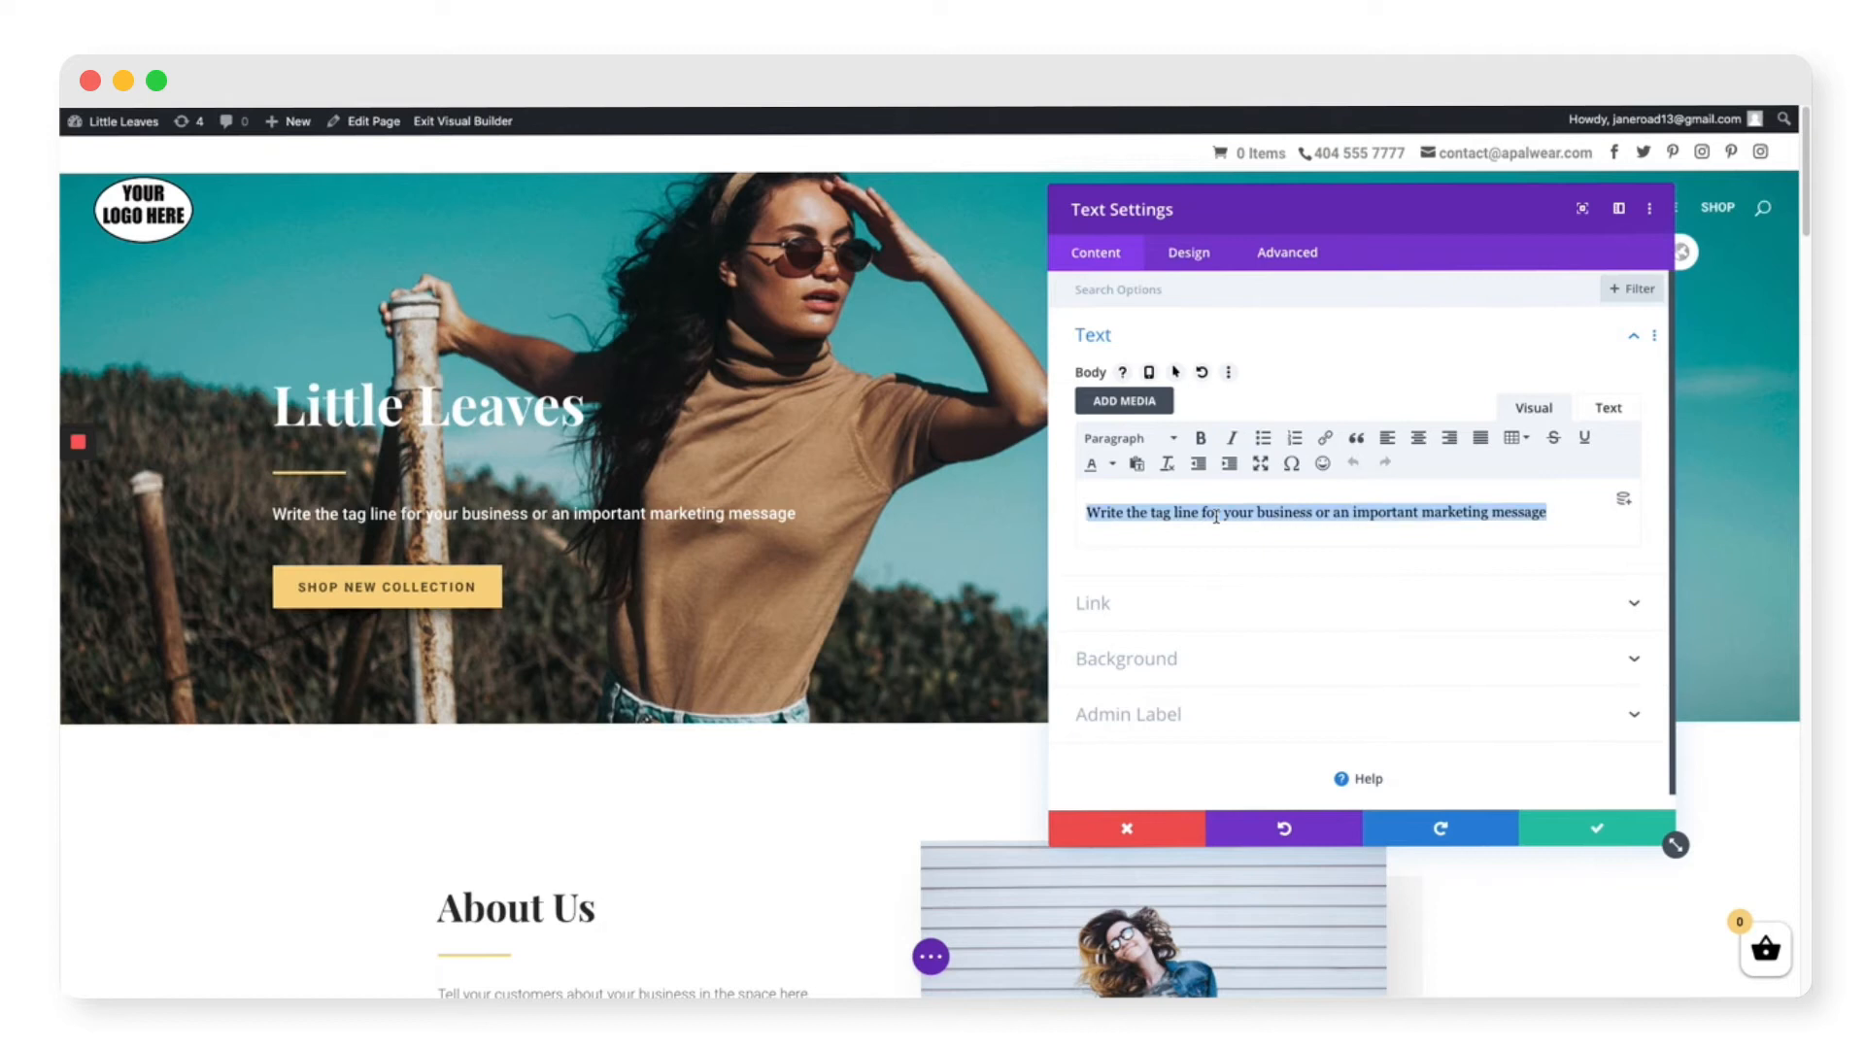
{"action": "type", "text": "Give th"}
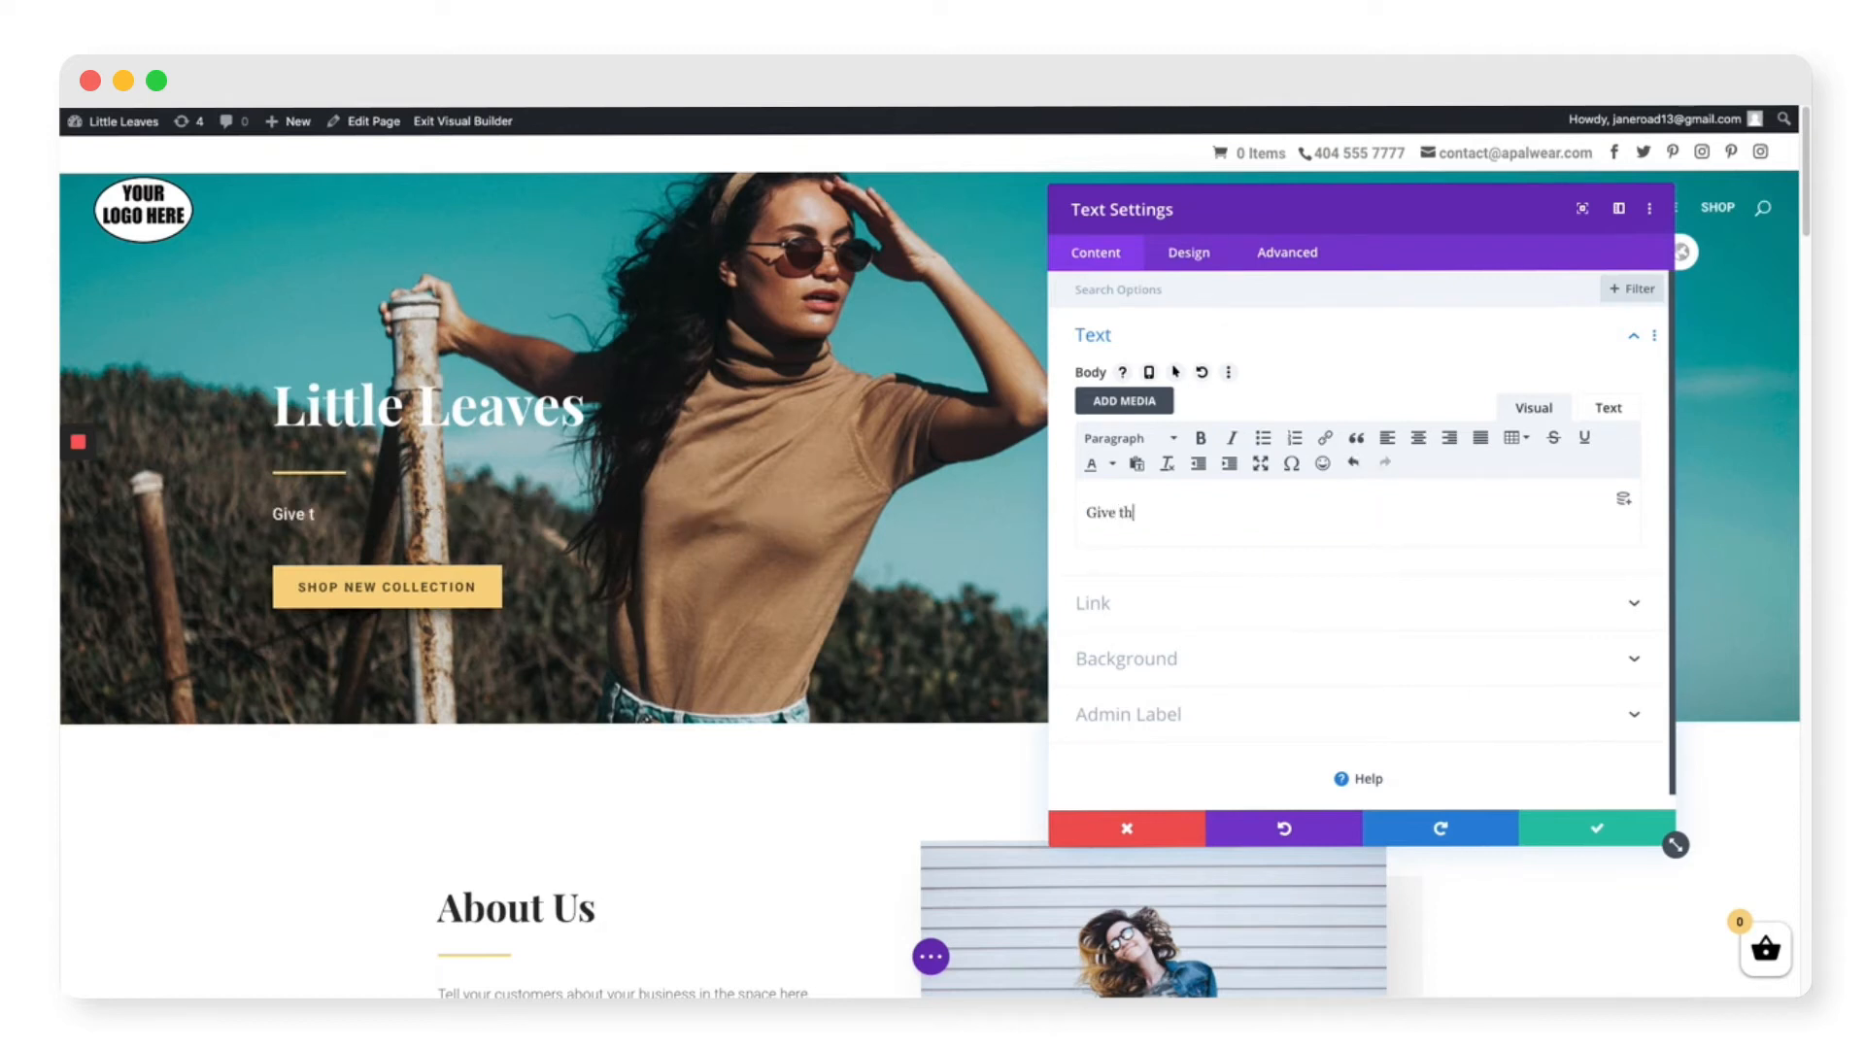
{"action": "type", "text": "e gift of green!"}
{"action": "left_click", "coordinate": [1544, 825]}
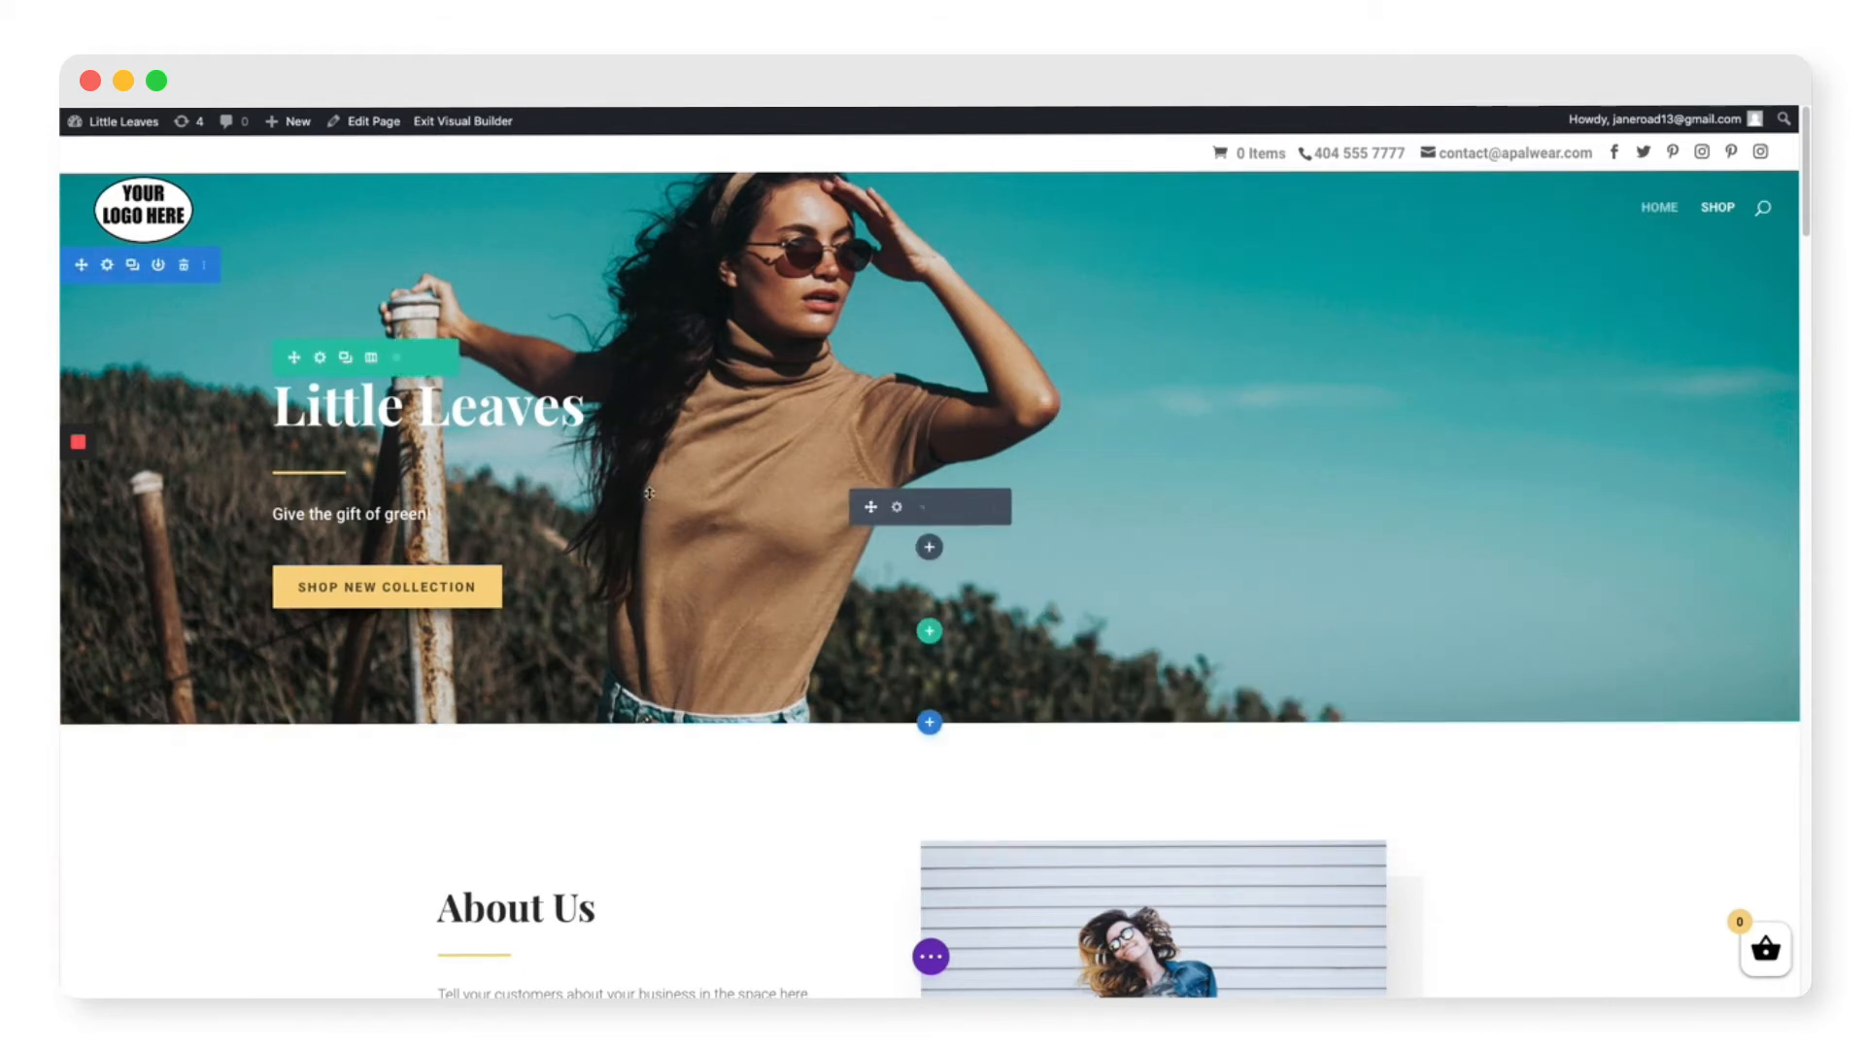
Step: Remove the pink background image from the hero section's background settings
{"action": "left_click", "coordinate": [107, 265]}
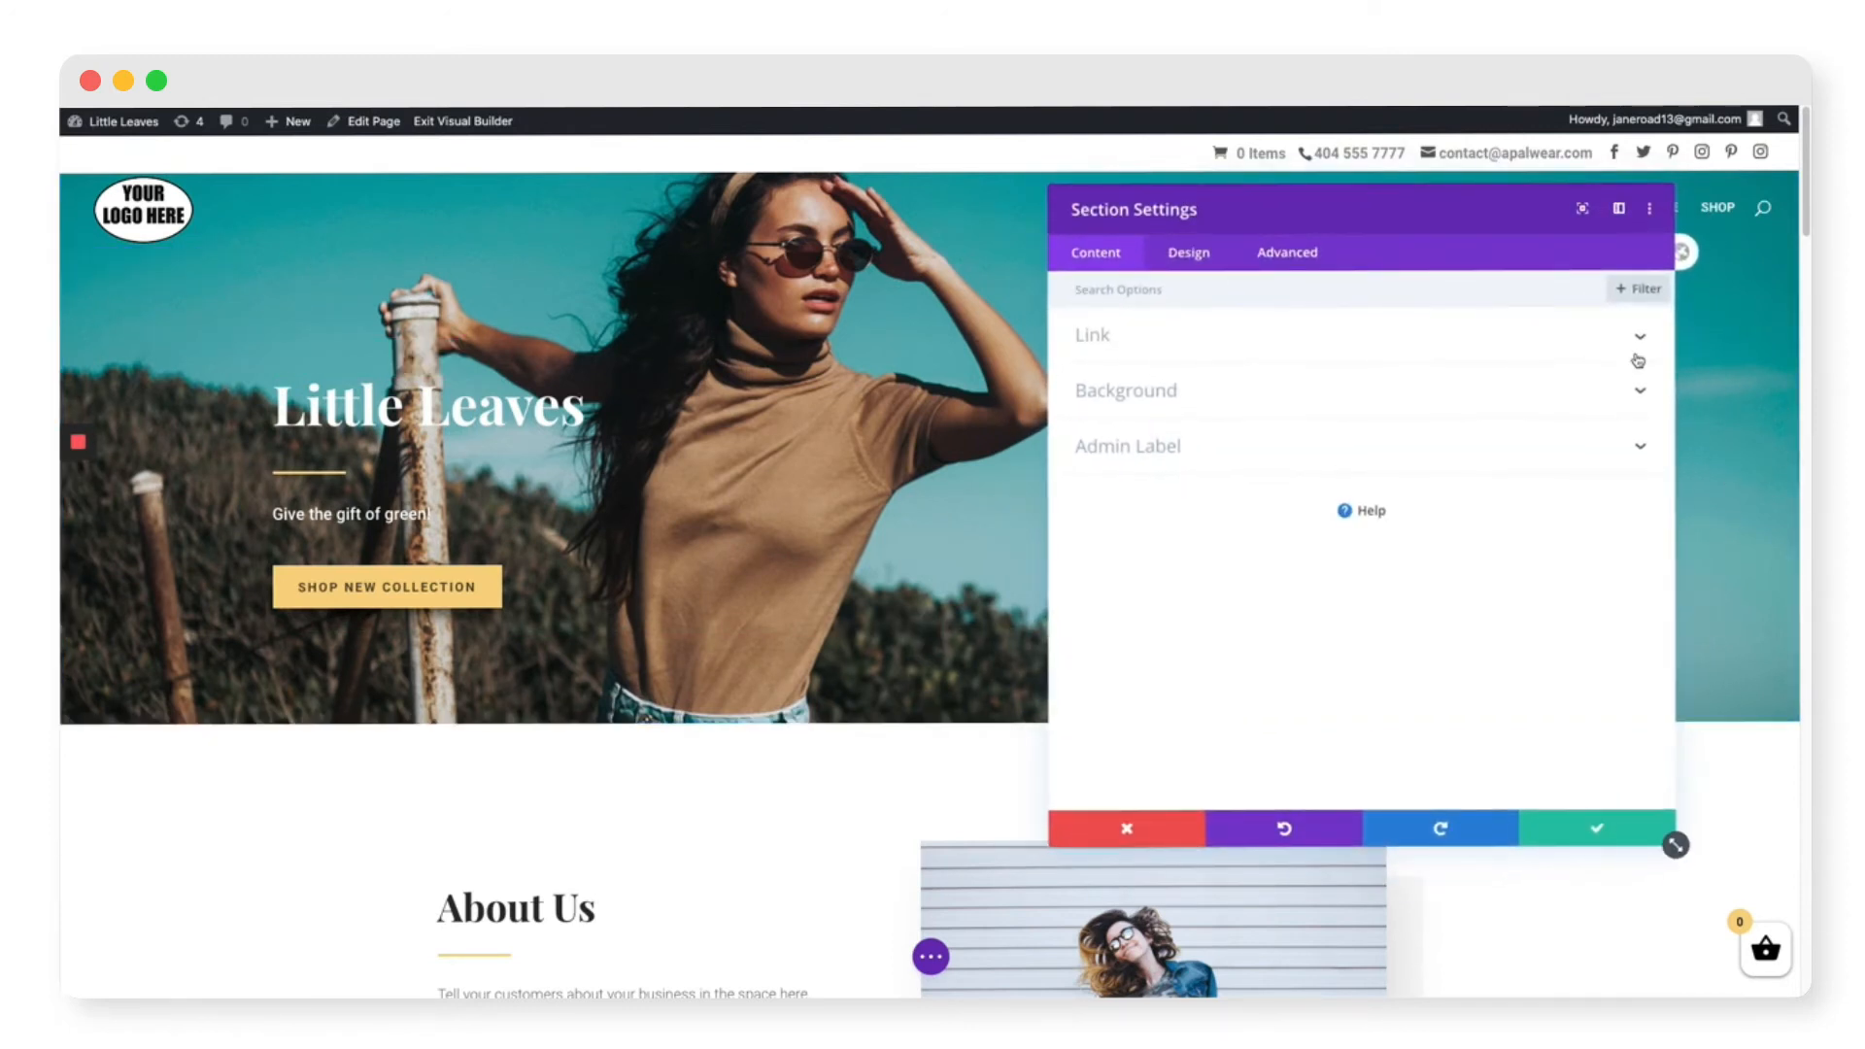
{"action": "left_click", "coordinate": [1637, 396]}
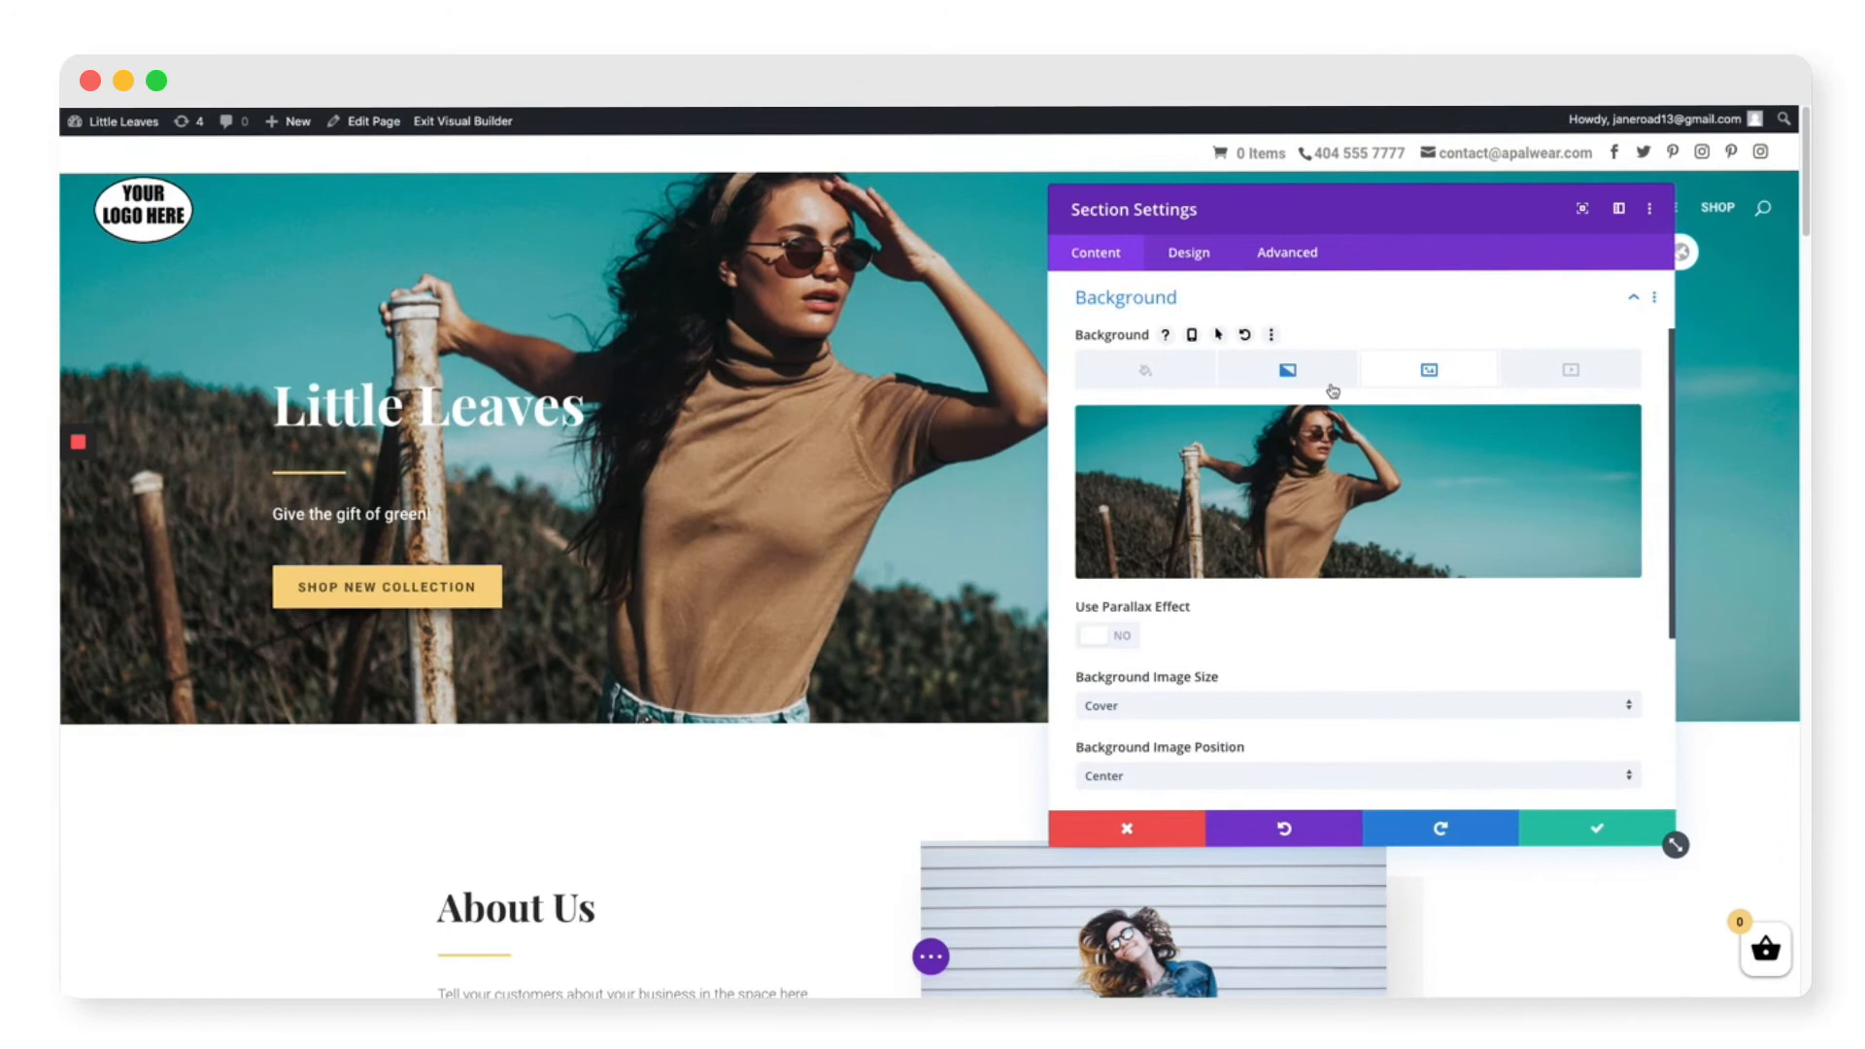
{"action": "mouse_move", "coordinate": [1187, 493]}
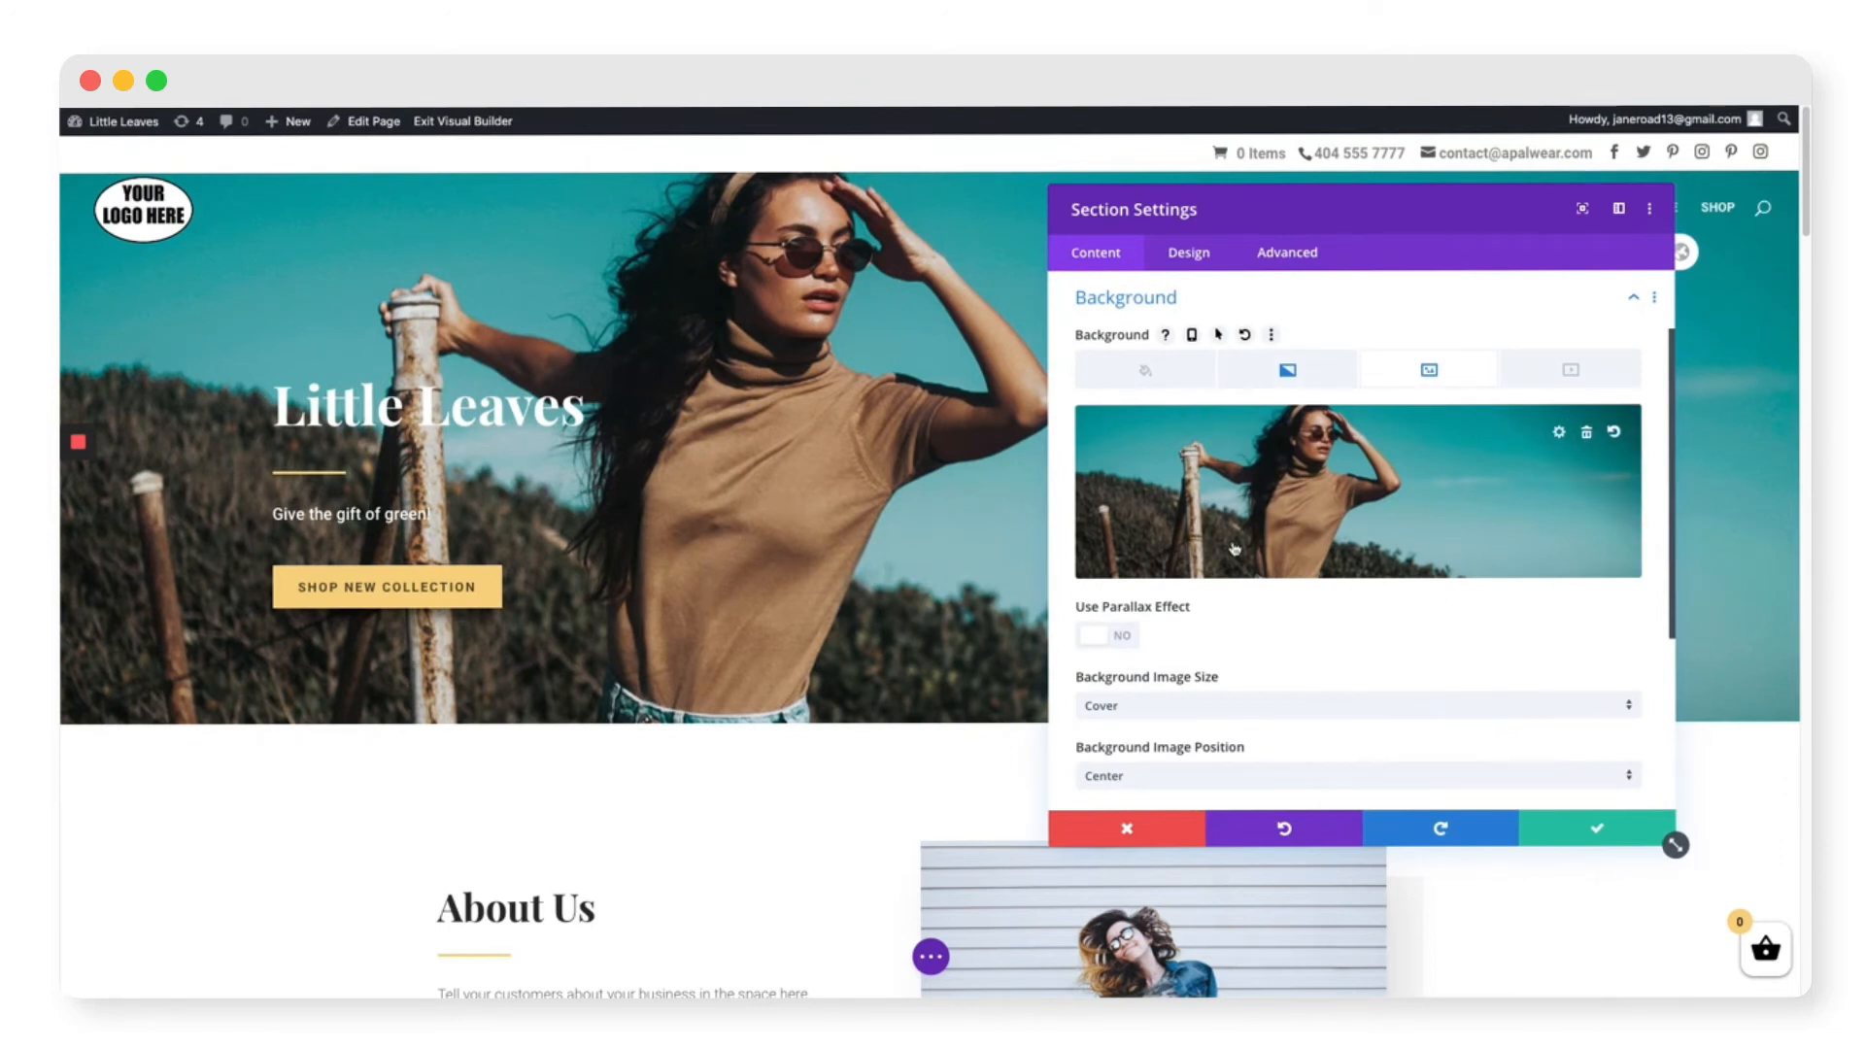
{"action": "left_click", "coordinate": [1593, 431]}
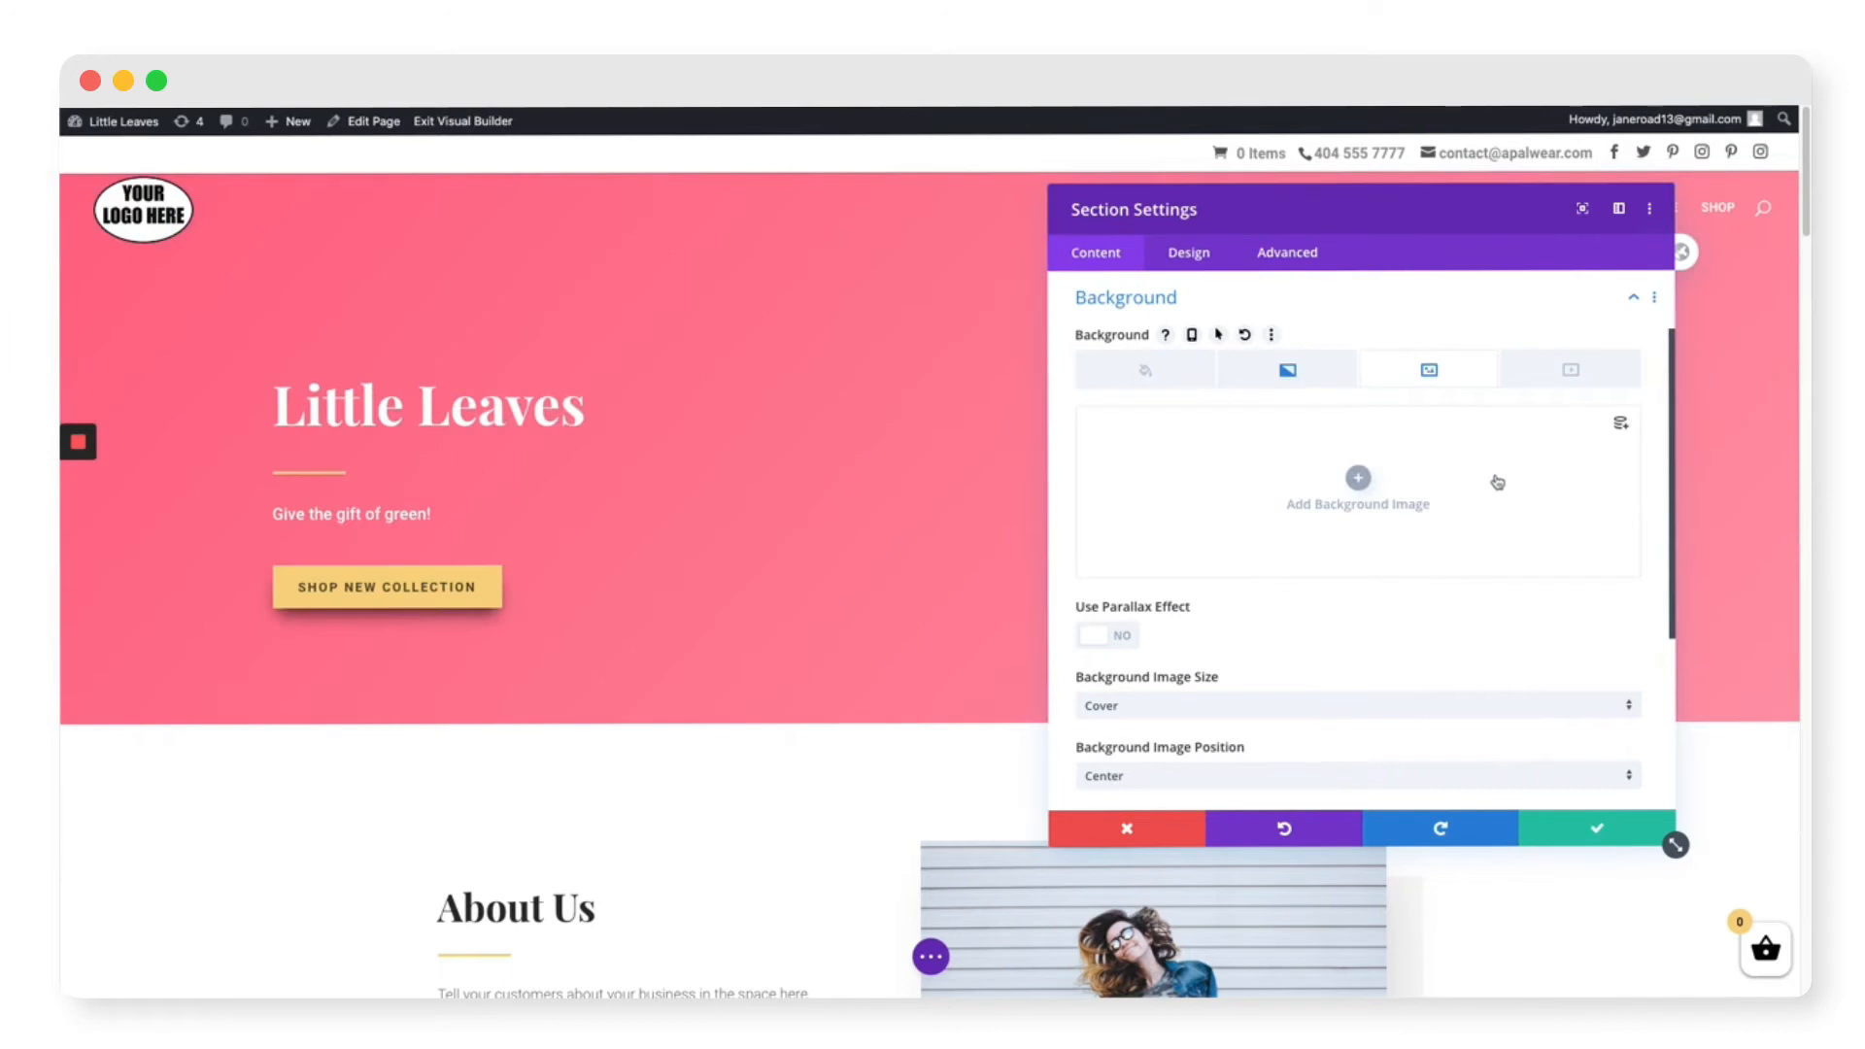
Step: Upload the store images and set the plant-pots Header-Image.jpg as the hero background
{"action": "left_click", "coordinate": [1358, 479]}
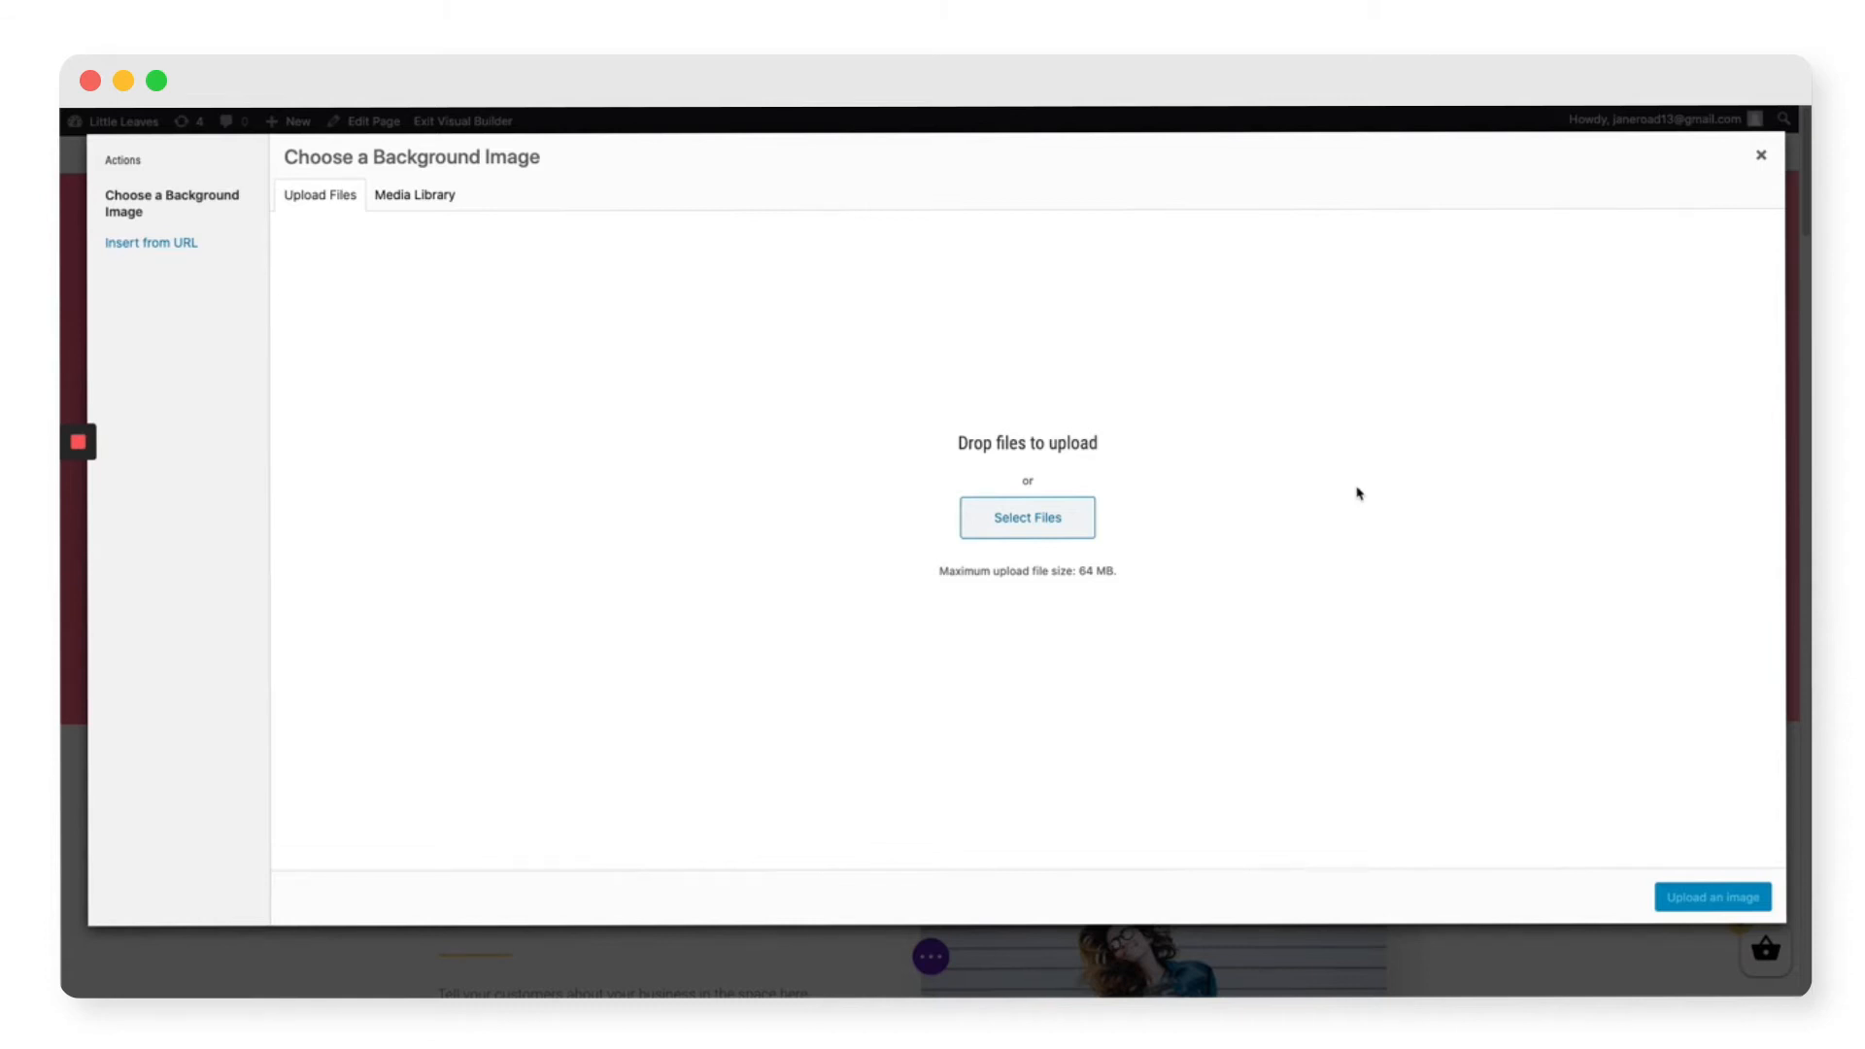
{"action": "left_click_drag", "start_coordinate": [1457, 621], "coordinate": [1291, 645]}
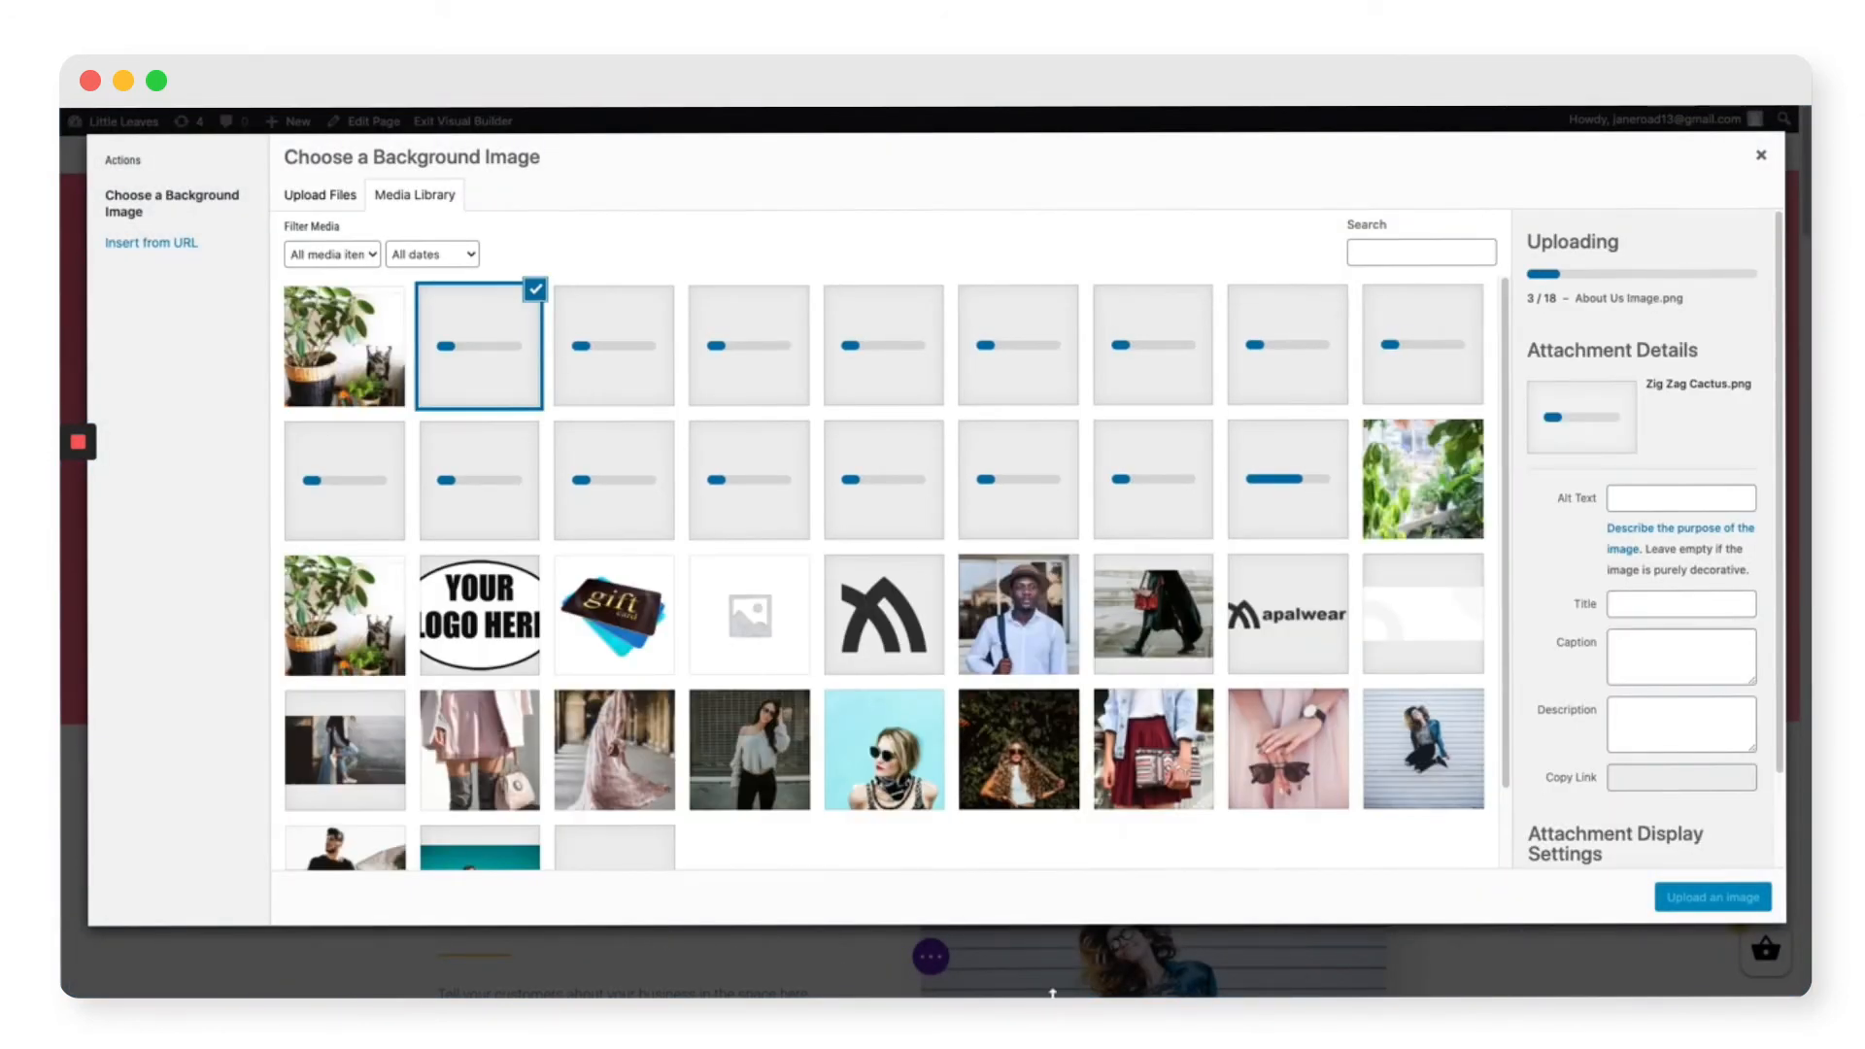
{"action": "mouse_move", "coordinate": [1049, 971]}
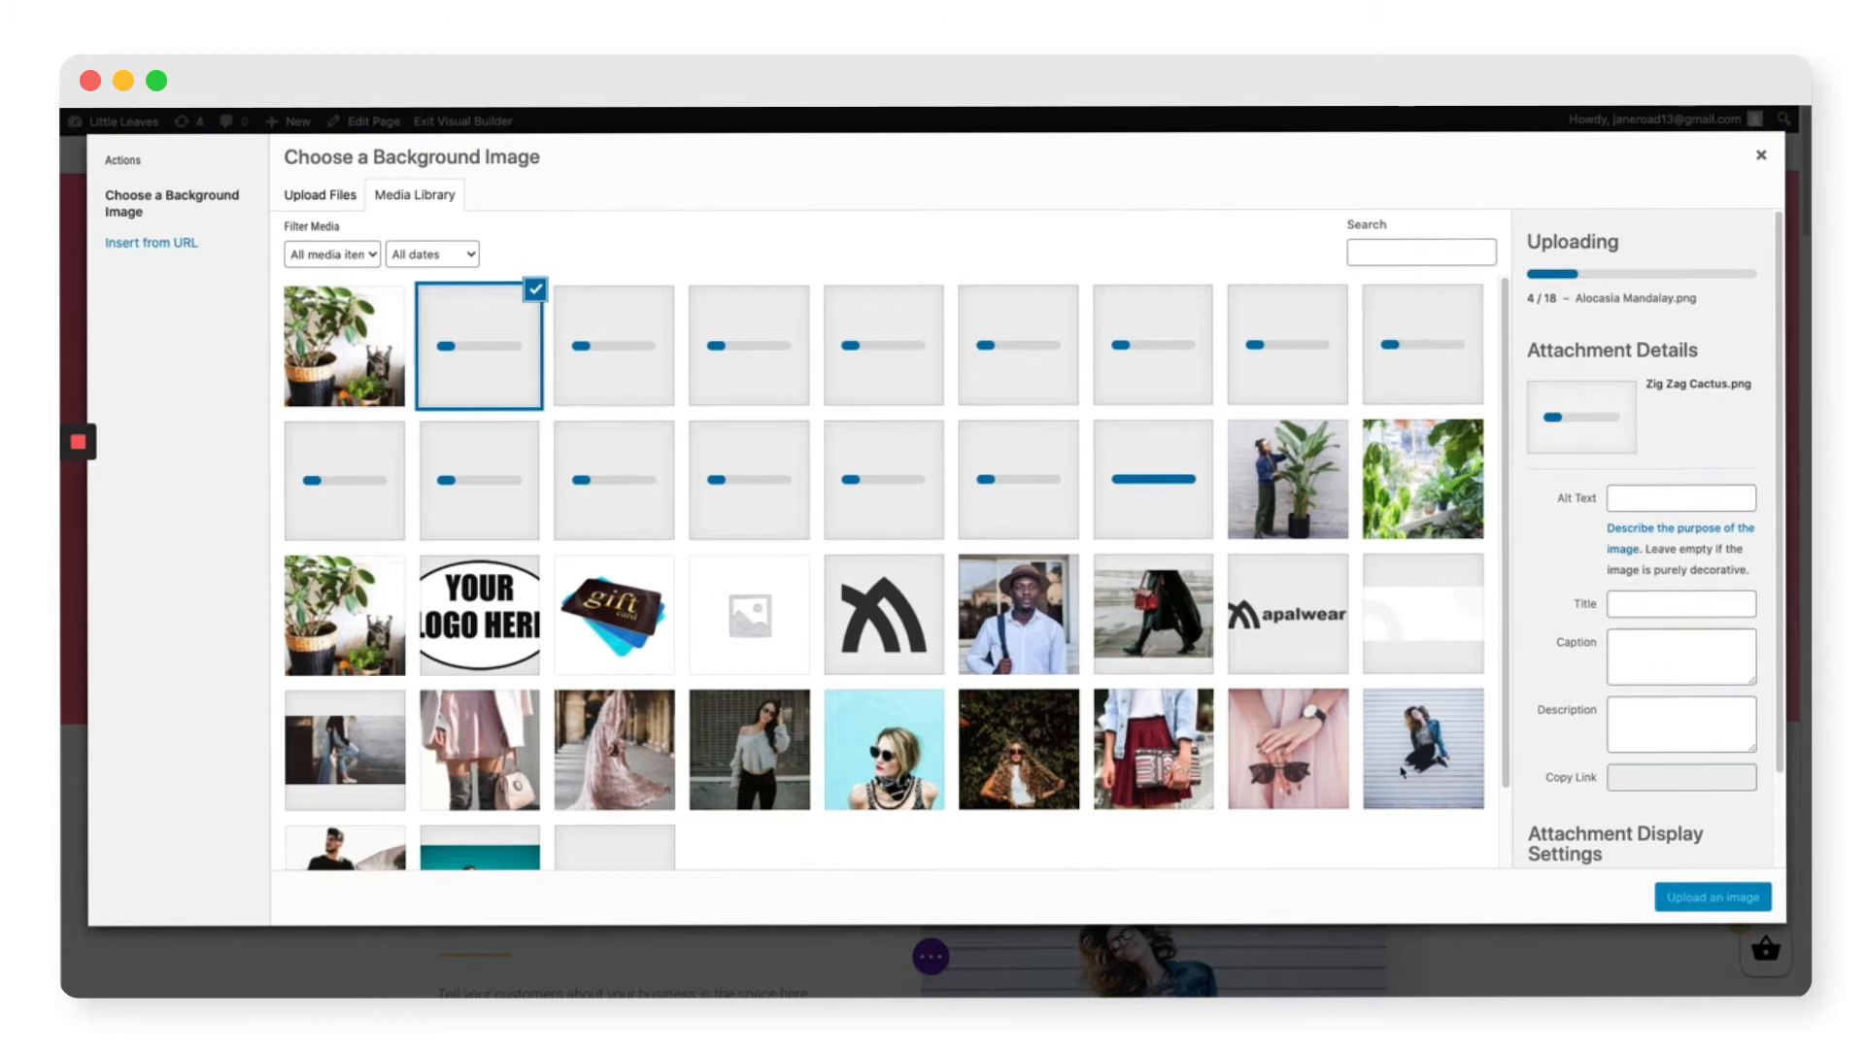
{"action": "left_click", "coordinate": [1448, 746]}
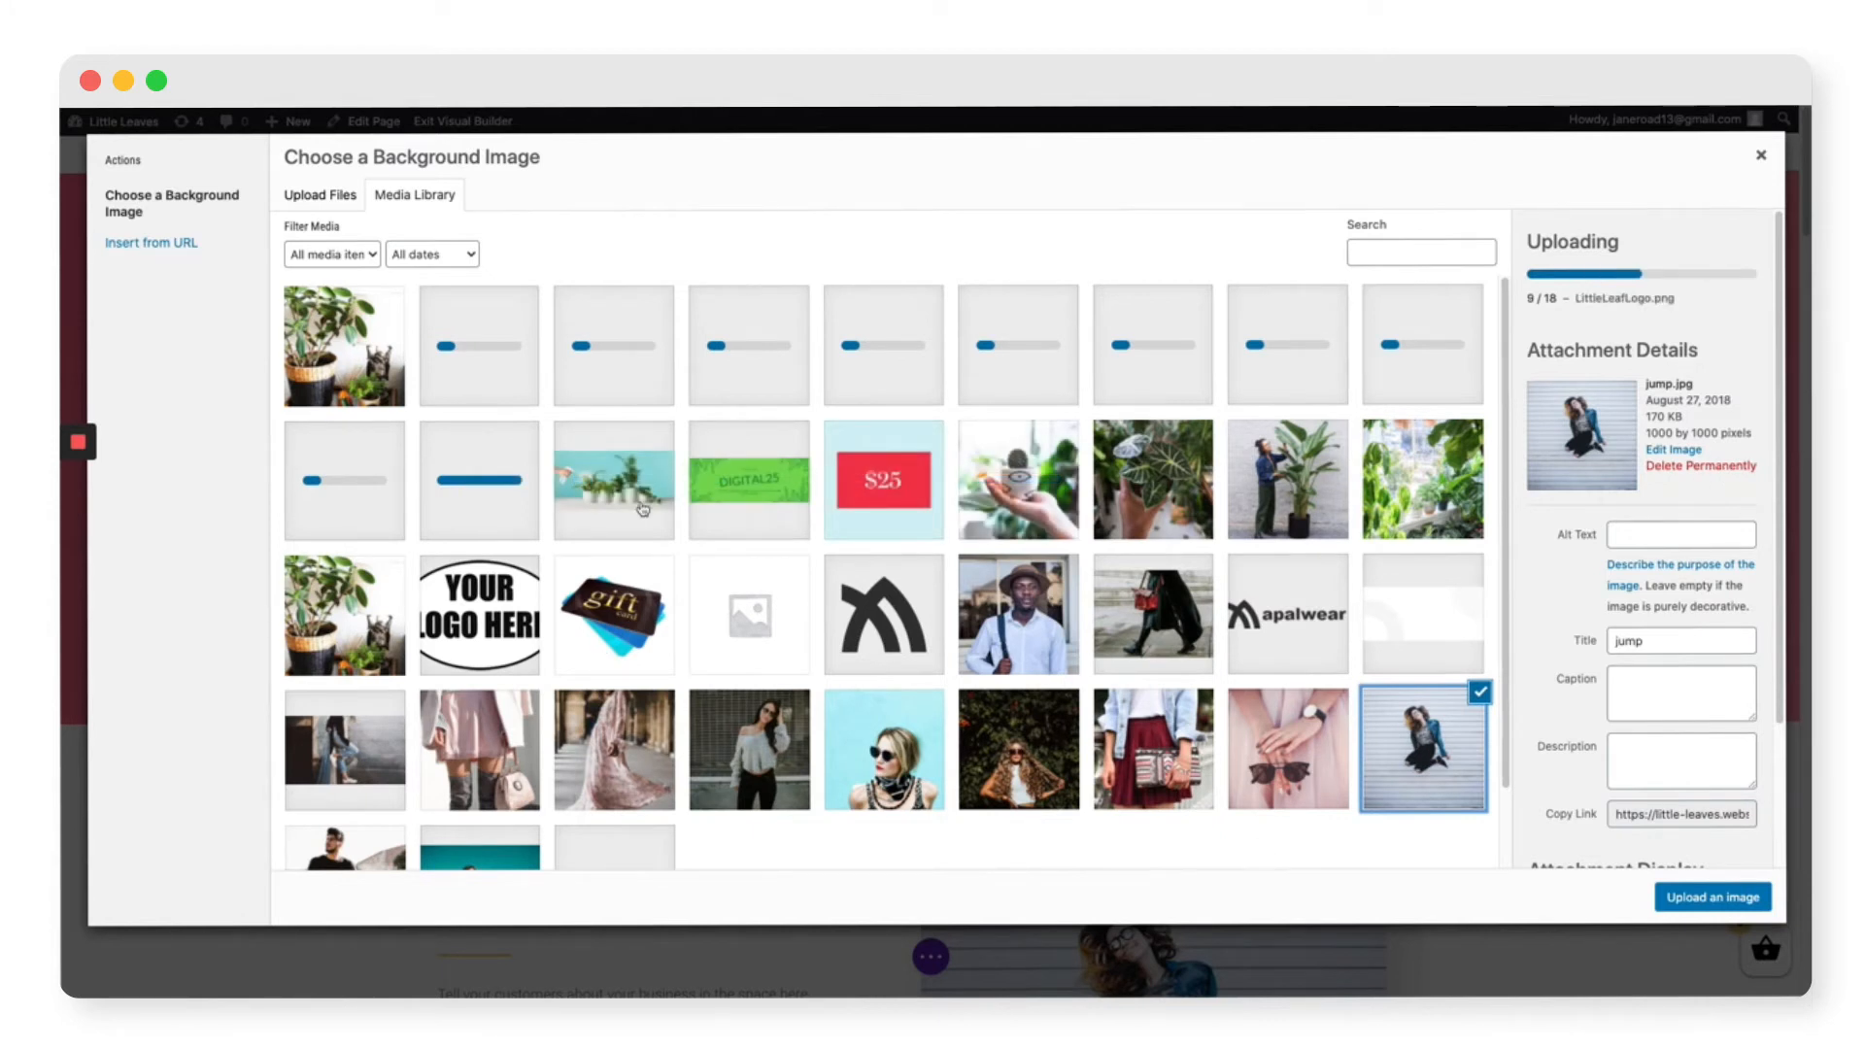
{"action": "left_click", "coordinate": [642, 509]}
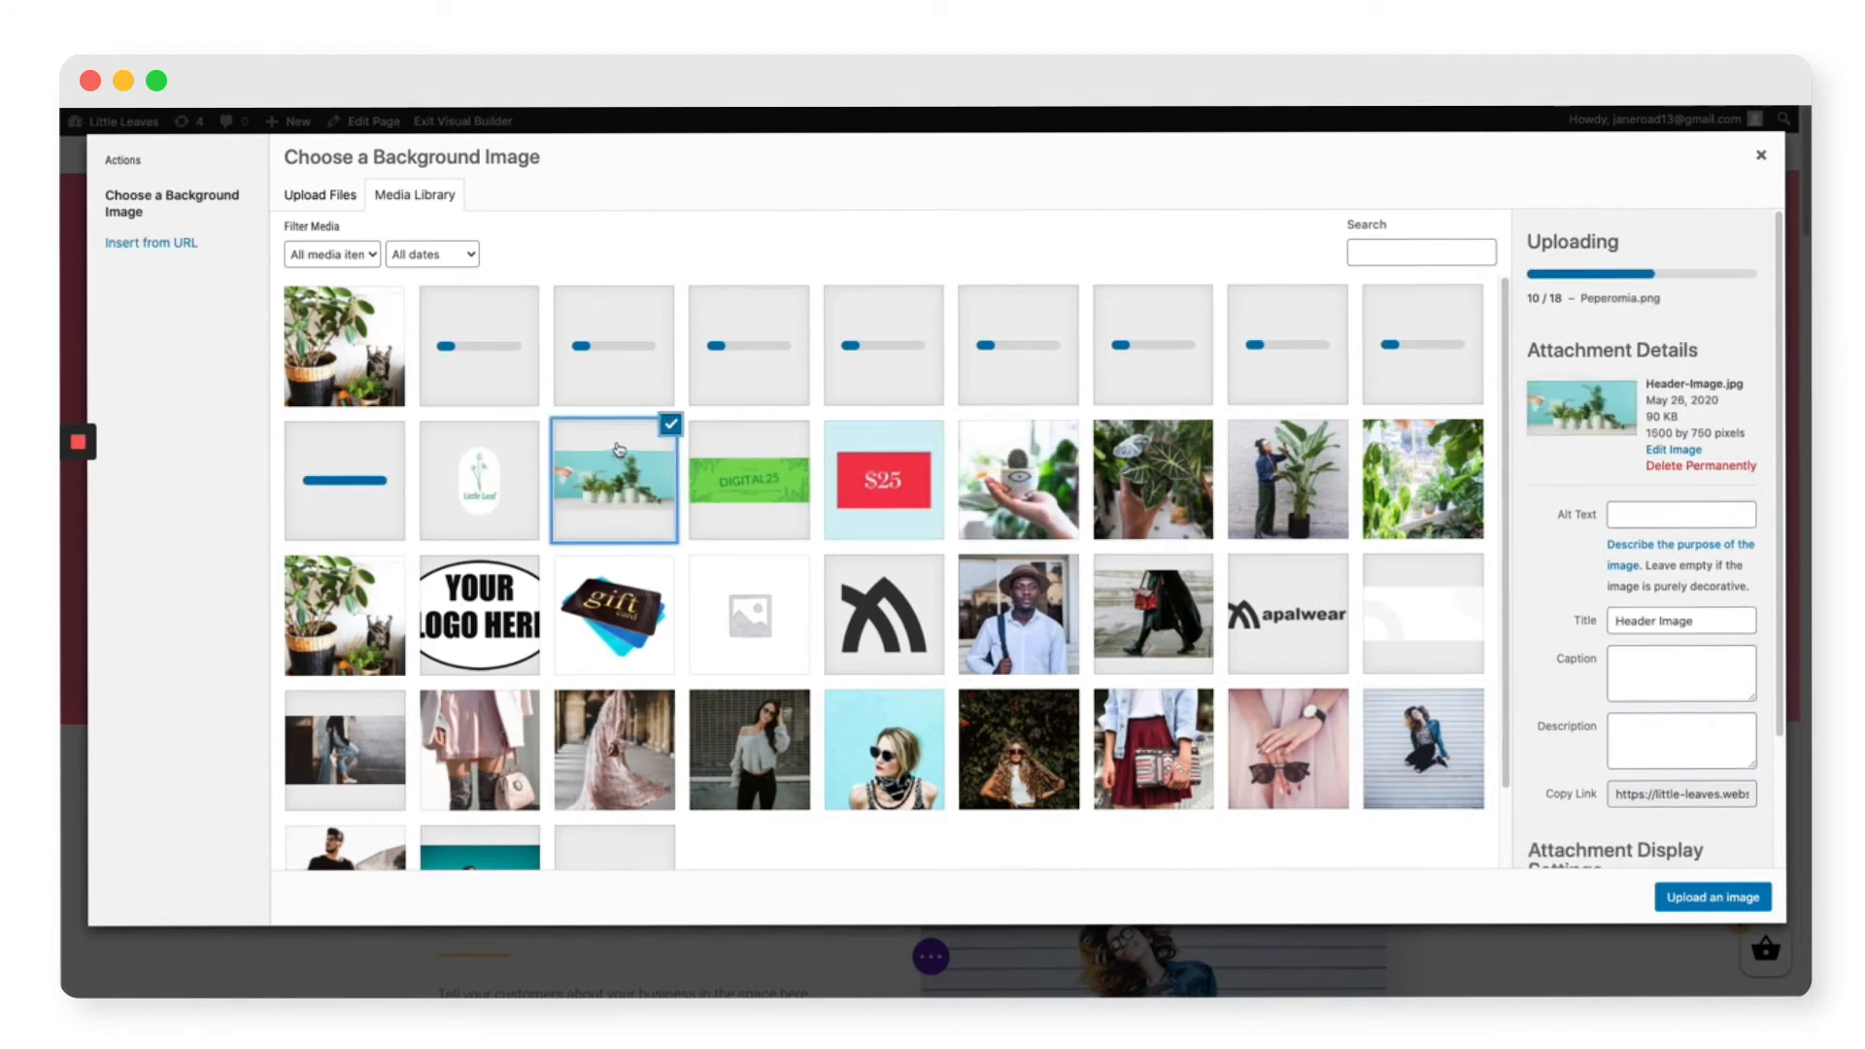
{"action": "left_click", "coordinate": [1727, 899]}
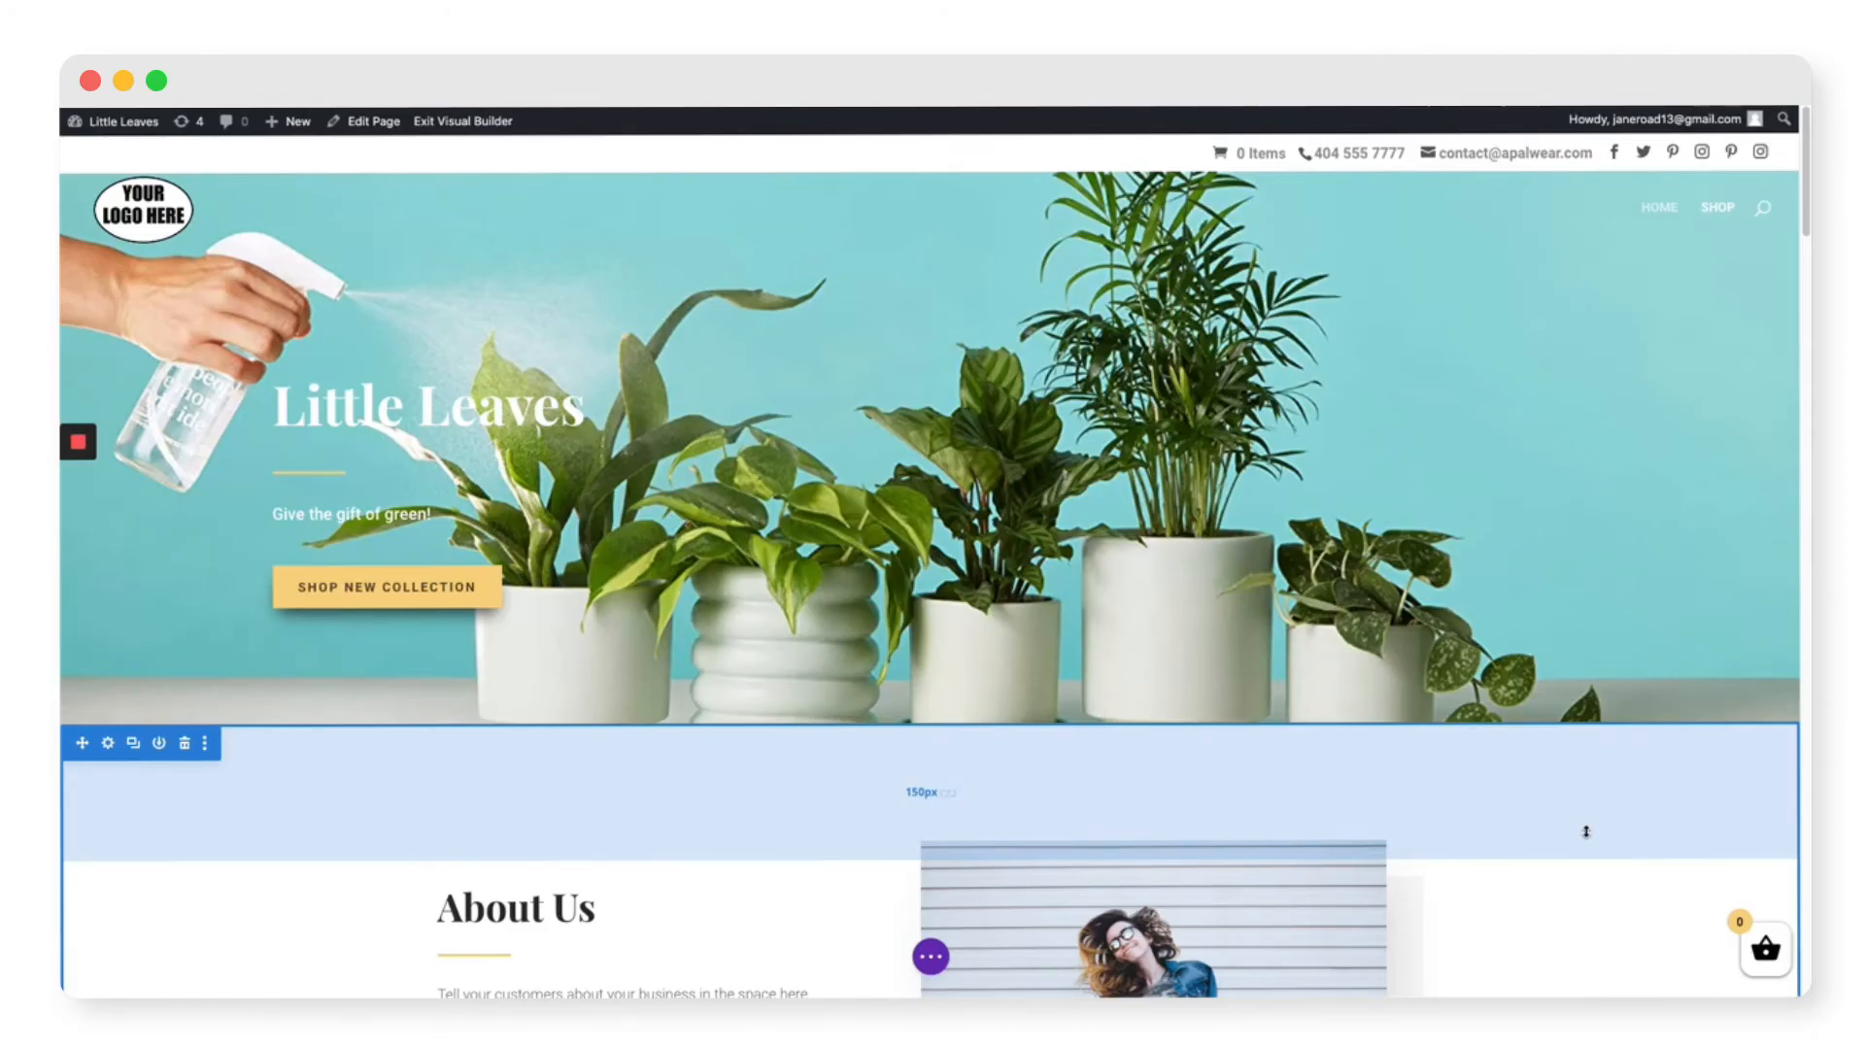
Step: Swap the About Us photo for About-Us-Image.png, the woman with a tall plant, and save
{"action": "scroll", "coordinate": [1512, 766], "scroll_direction": "down", "scroll_amount": 5}
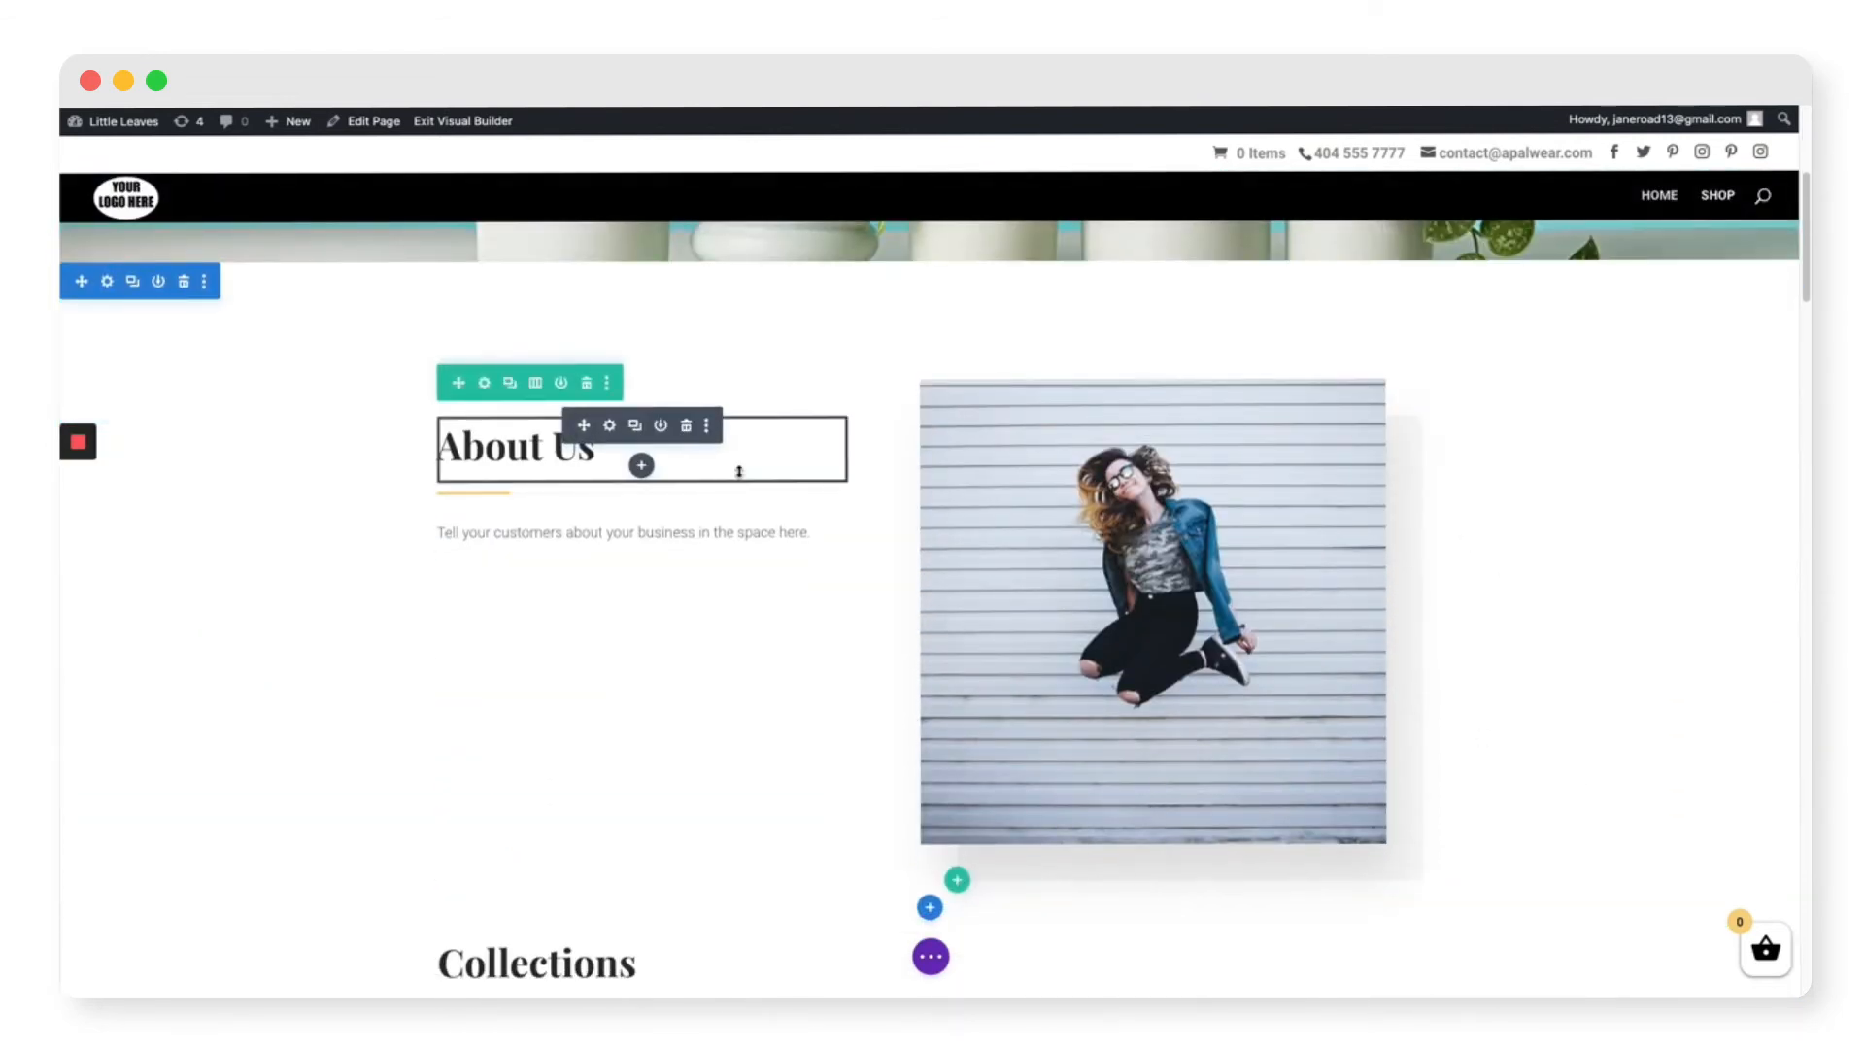
{"action": "left_click", "coordinate": [1143, 585]}
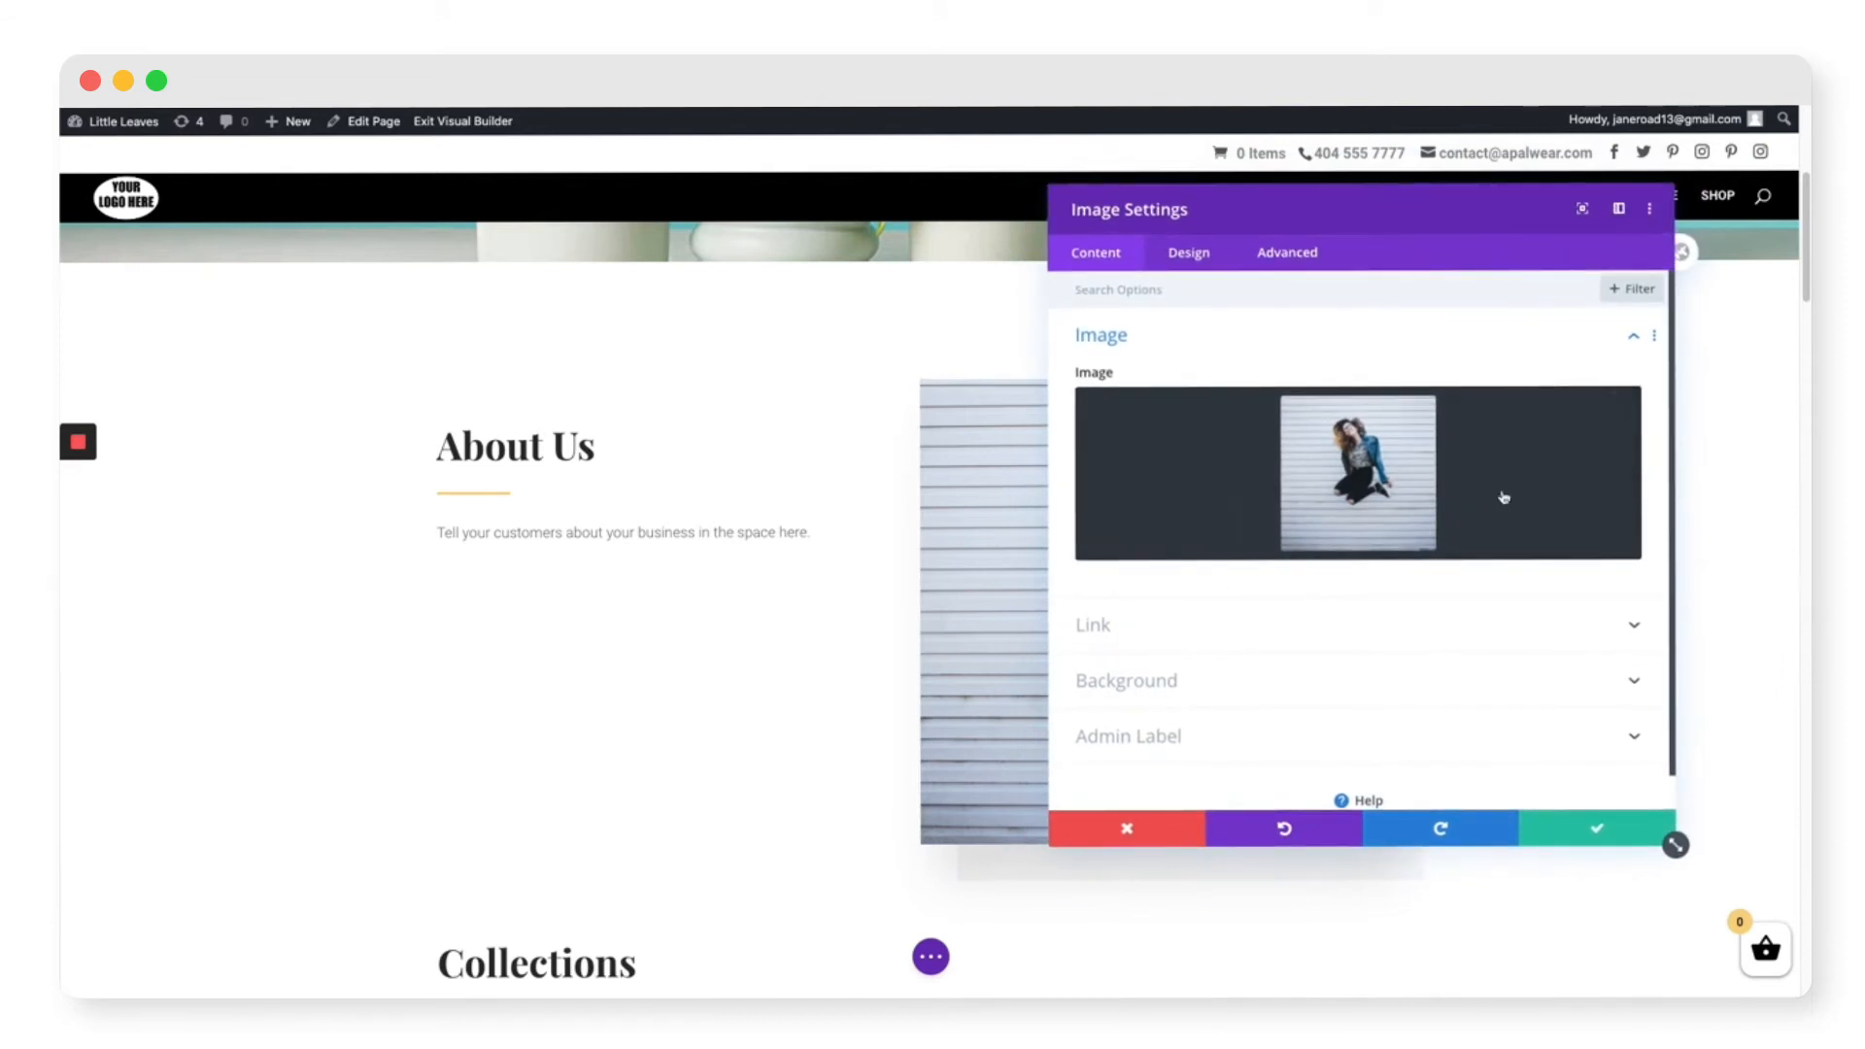
{"action": "left_click", "coordinate": [1587, 414]}
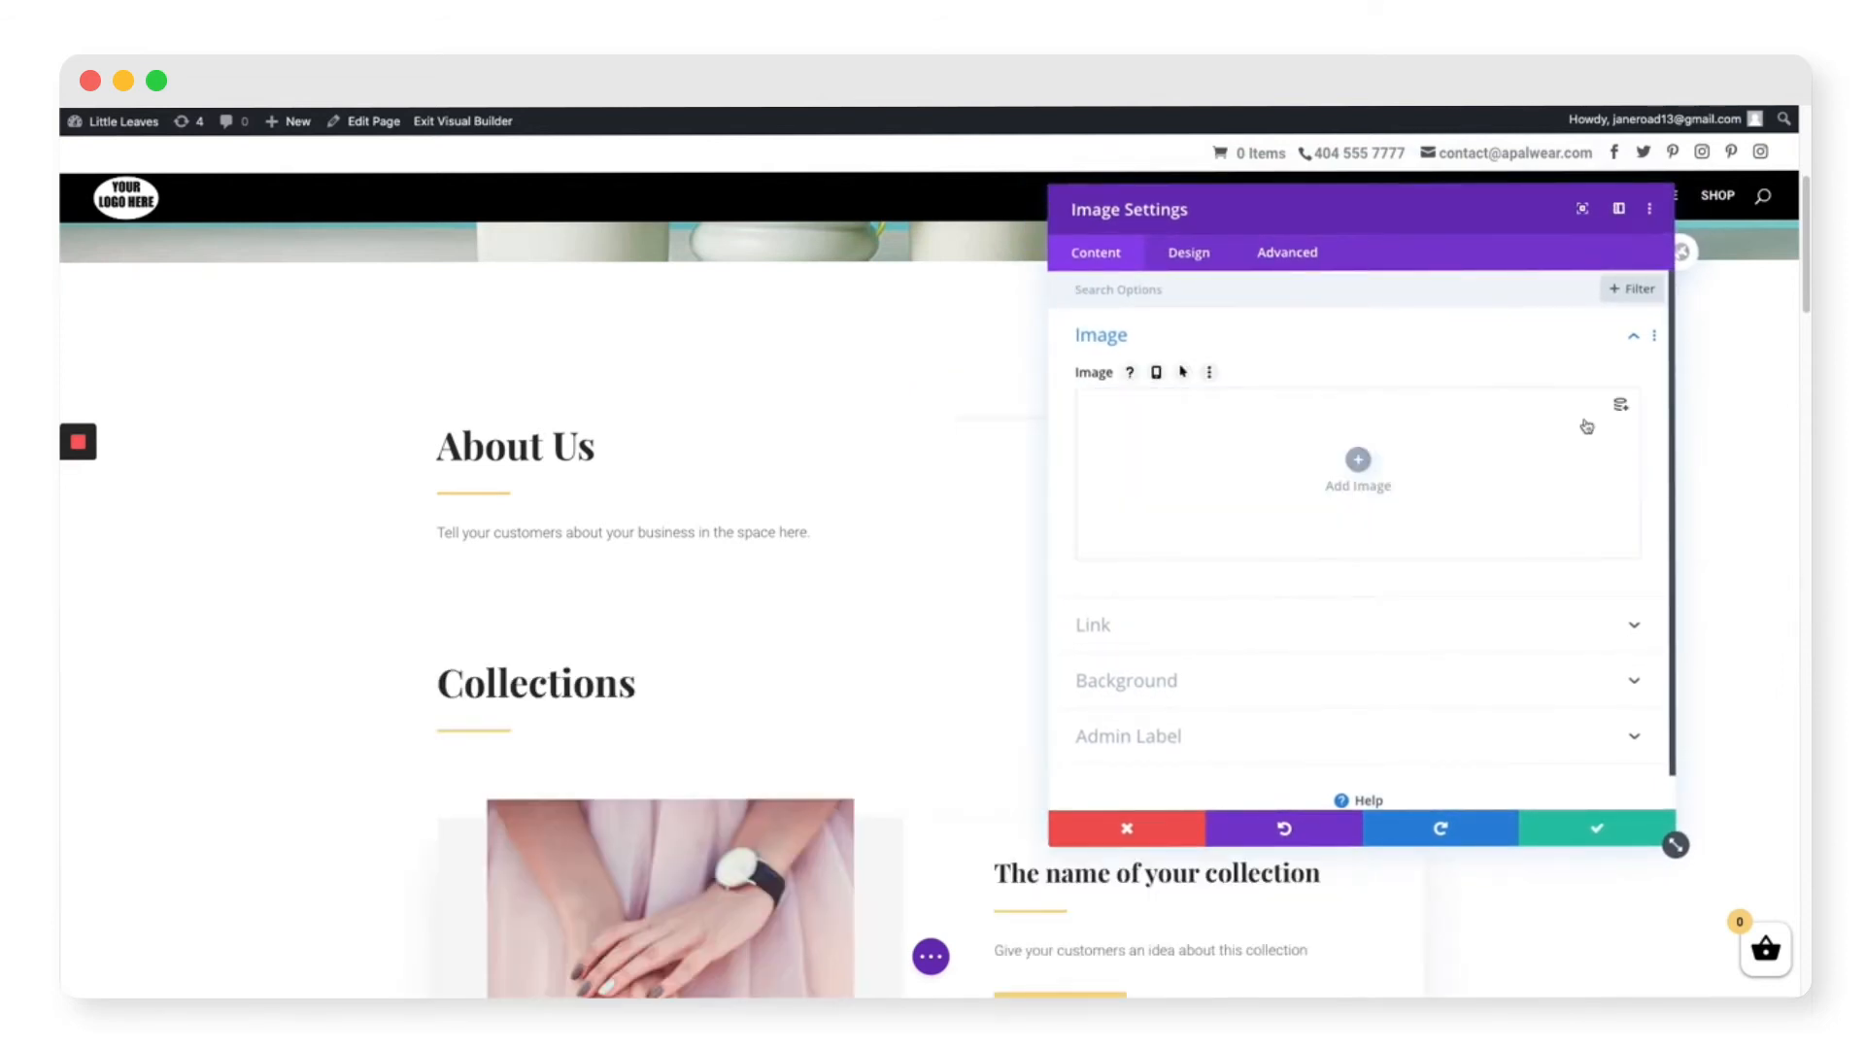
{"action": "left_click", "coordinate": [1358, 457]}
{"action": "left_click", "coordinate": [622, 502]}
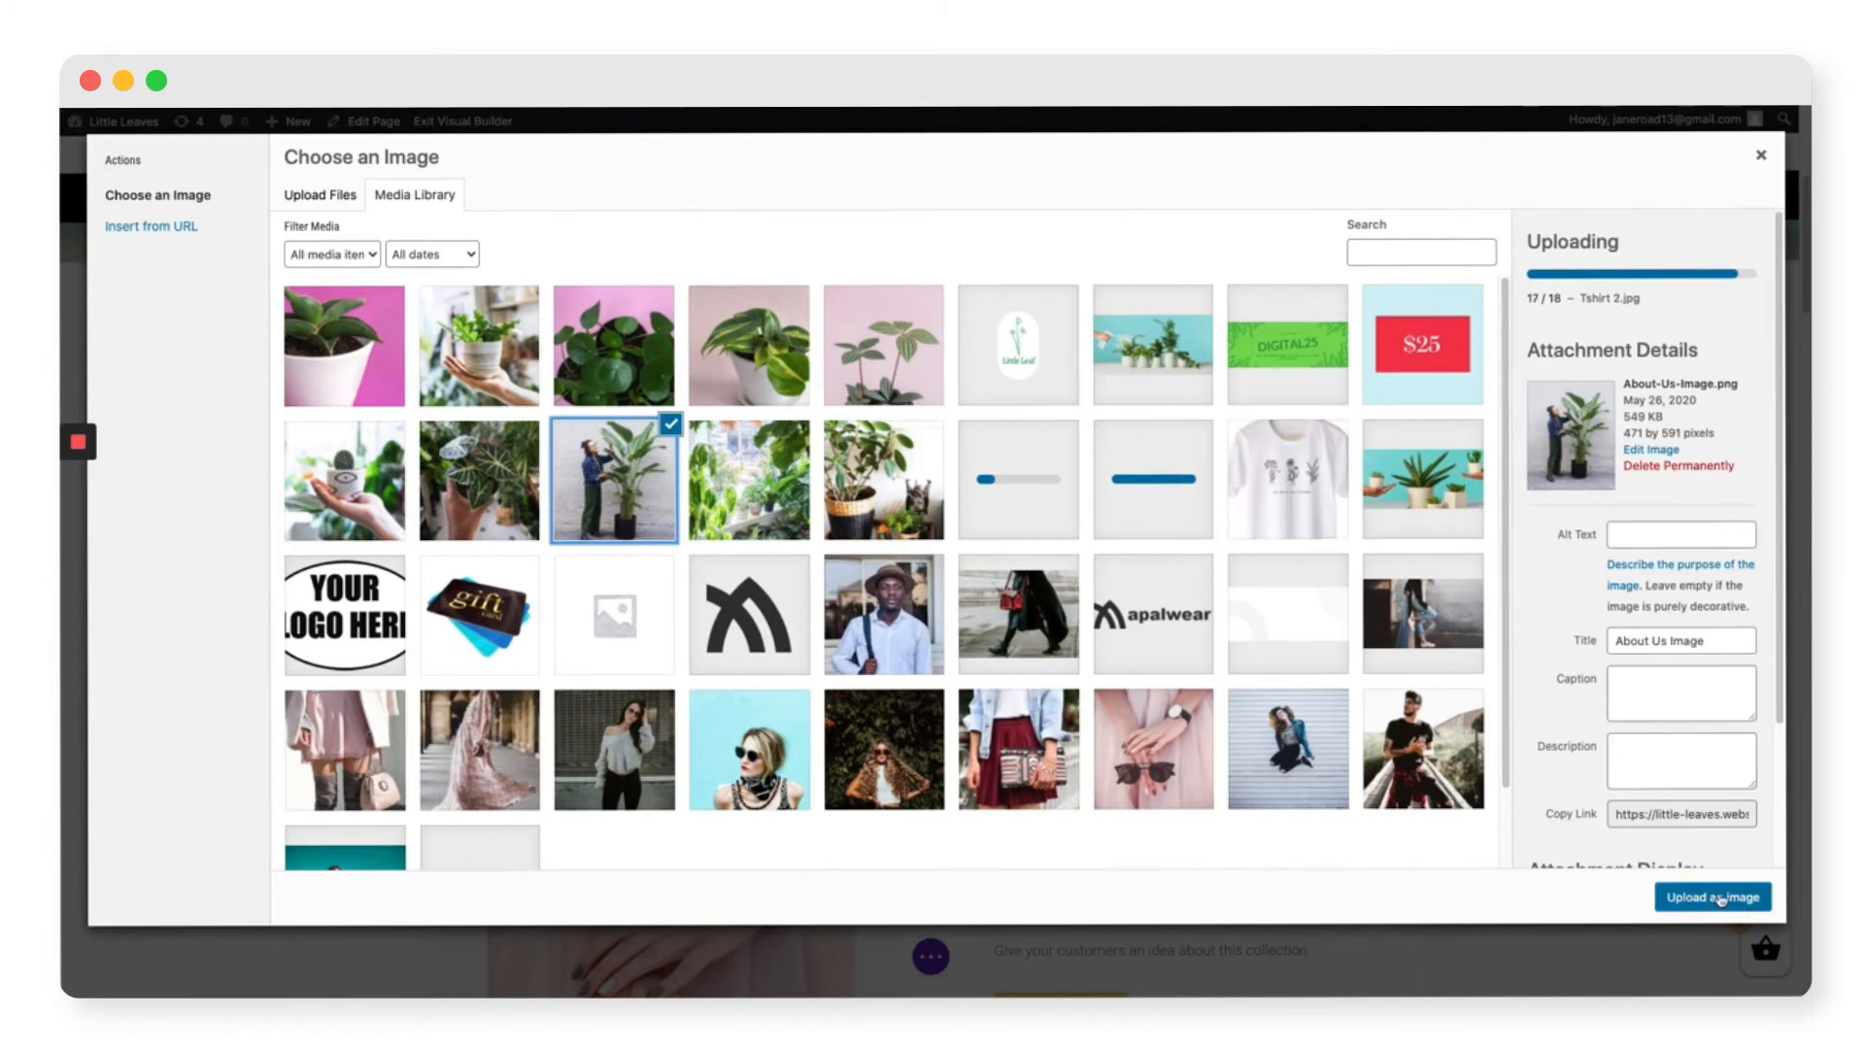
{"action": "left_click", "coordinate": [1717, 895]}
{"action": "left_click", "coordinate": [1632, 834]}
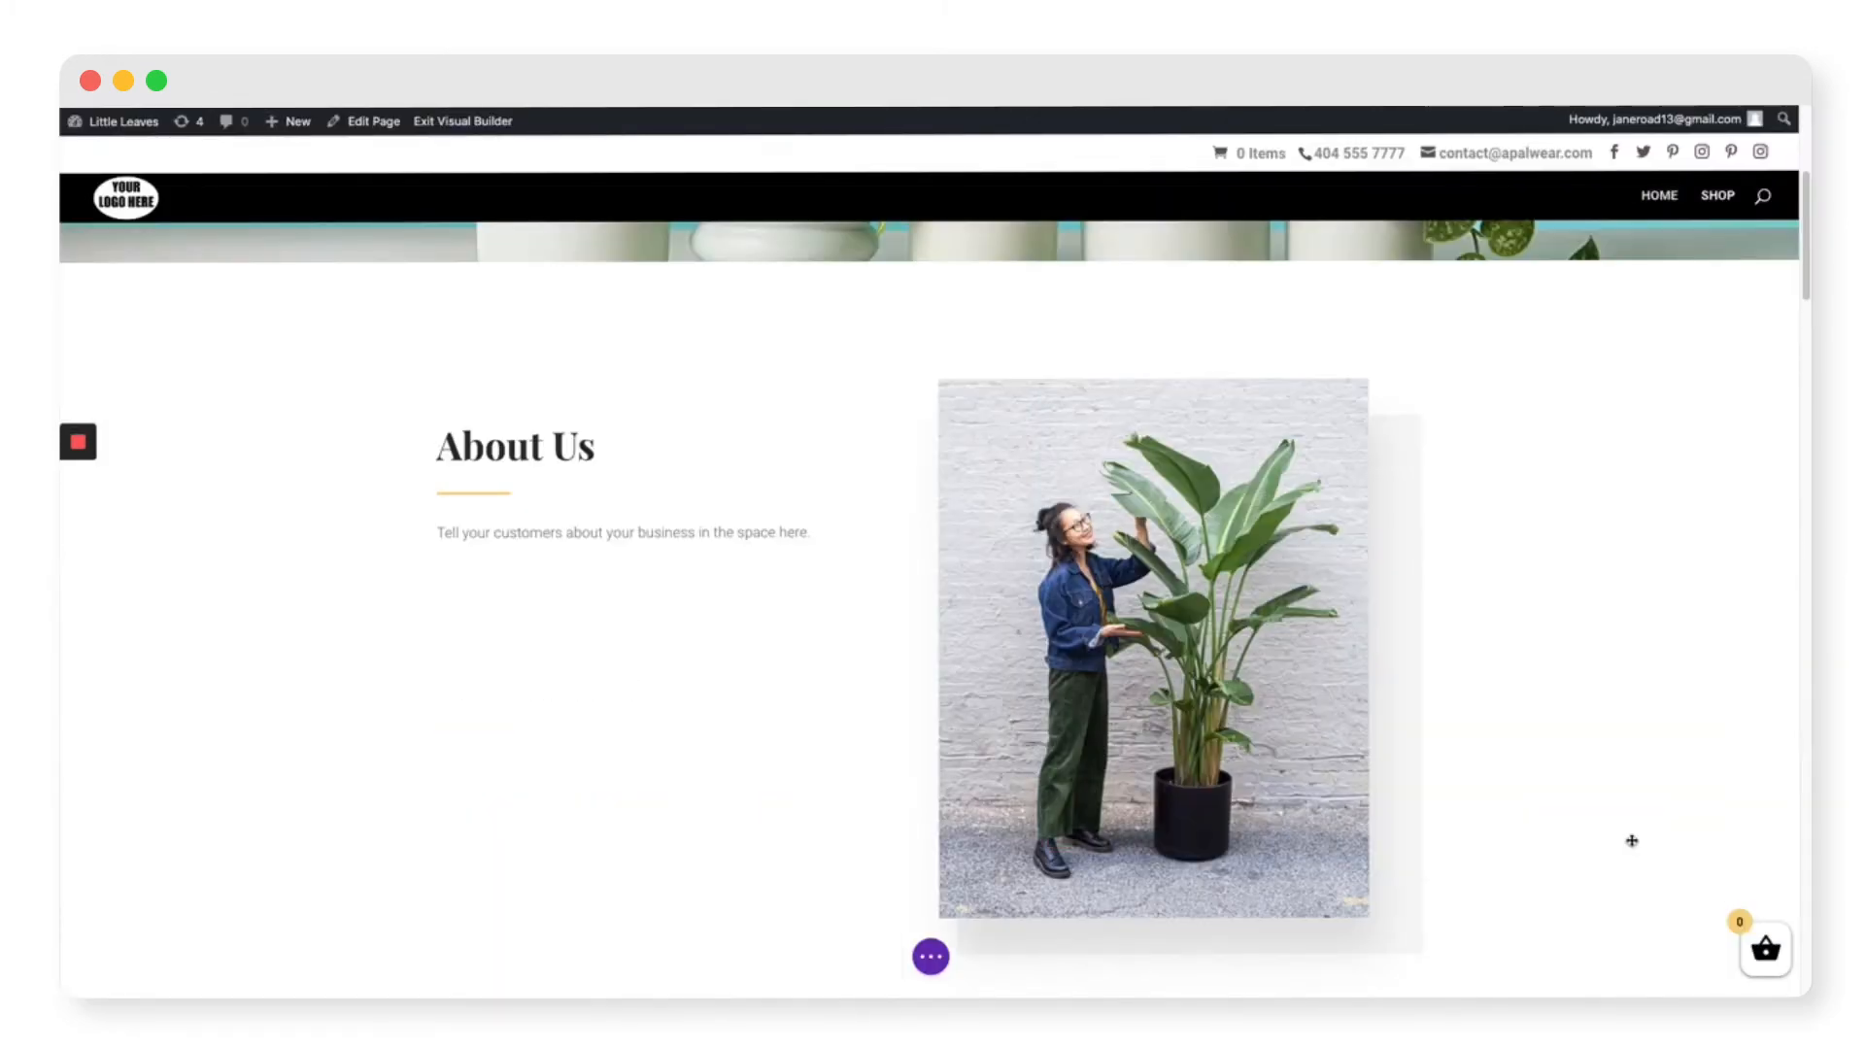
{"action": "scroll", "coordinate": [1632, 841], "scroll_direction": "up", "scroll_amount": 5}
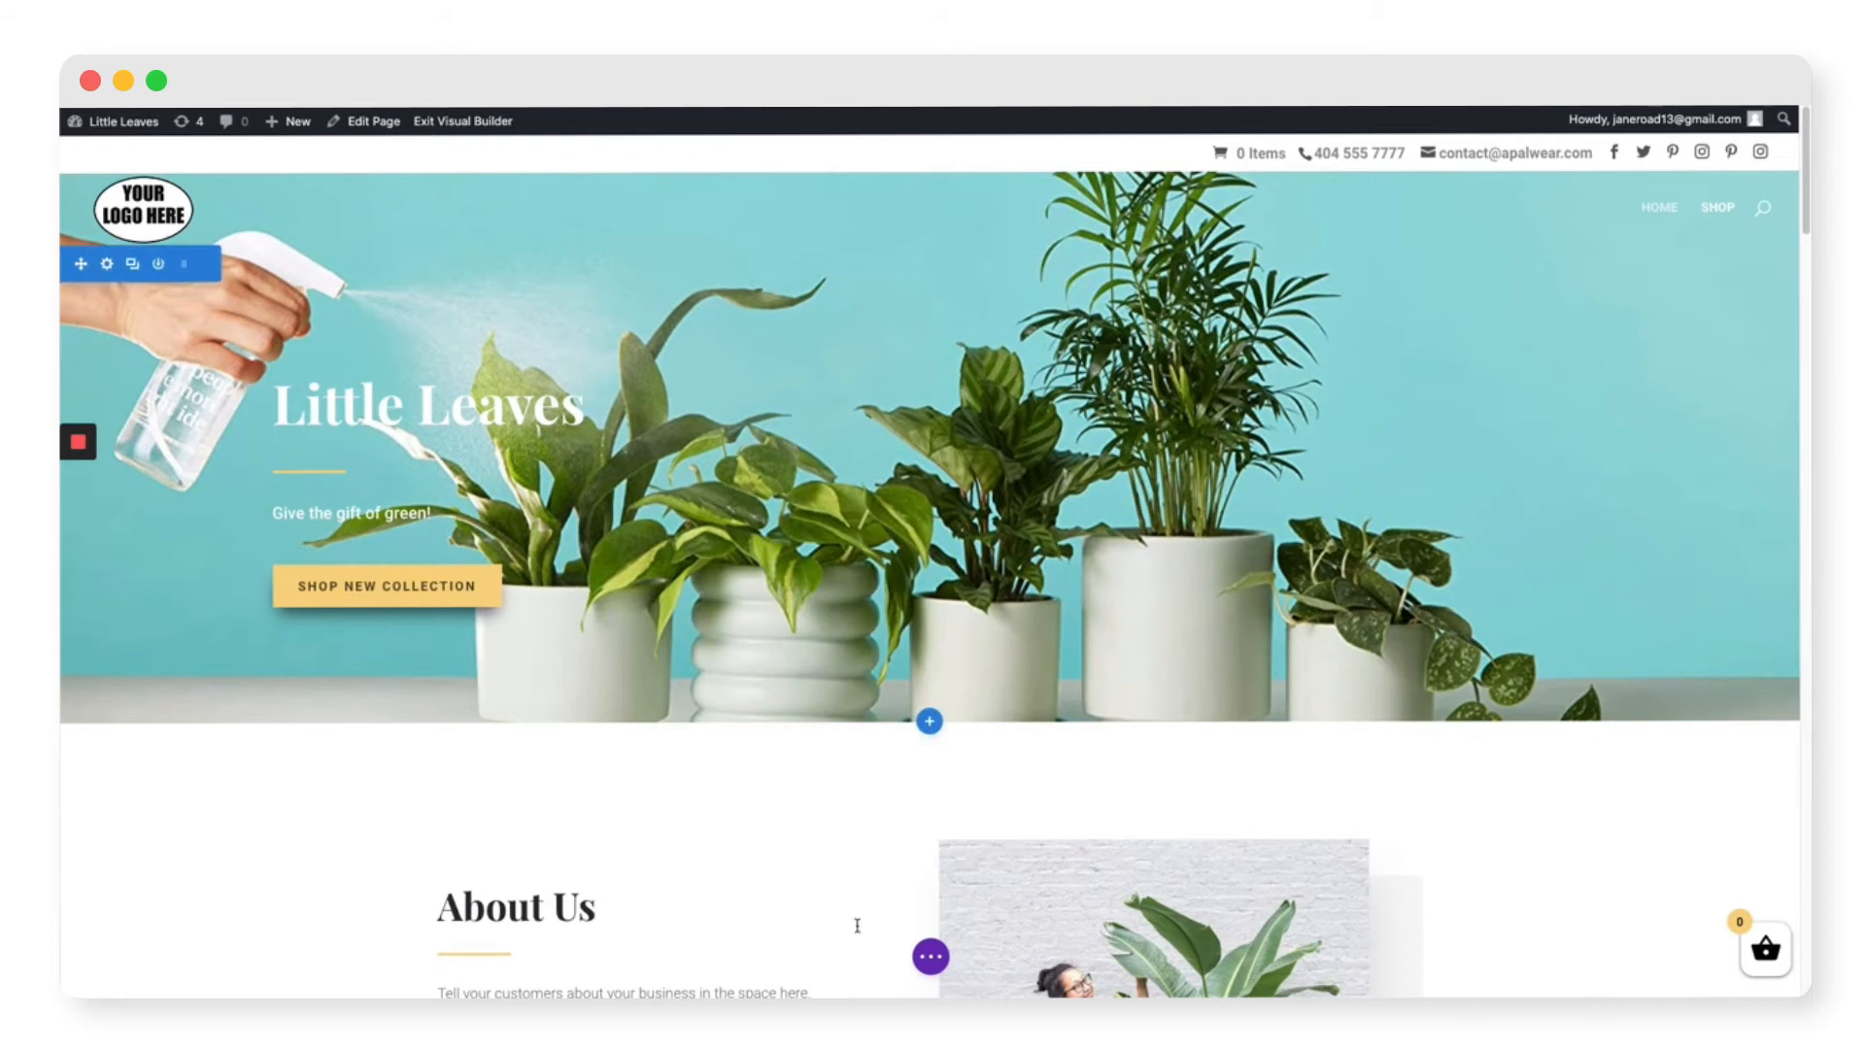
Step: Save the home page, exit the builder to preview Shop, then open the WordPress Dashboard
{"action": "left_click", "coordinate": [931, 958]}
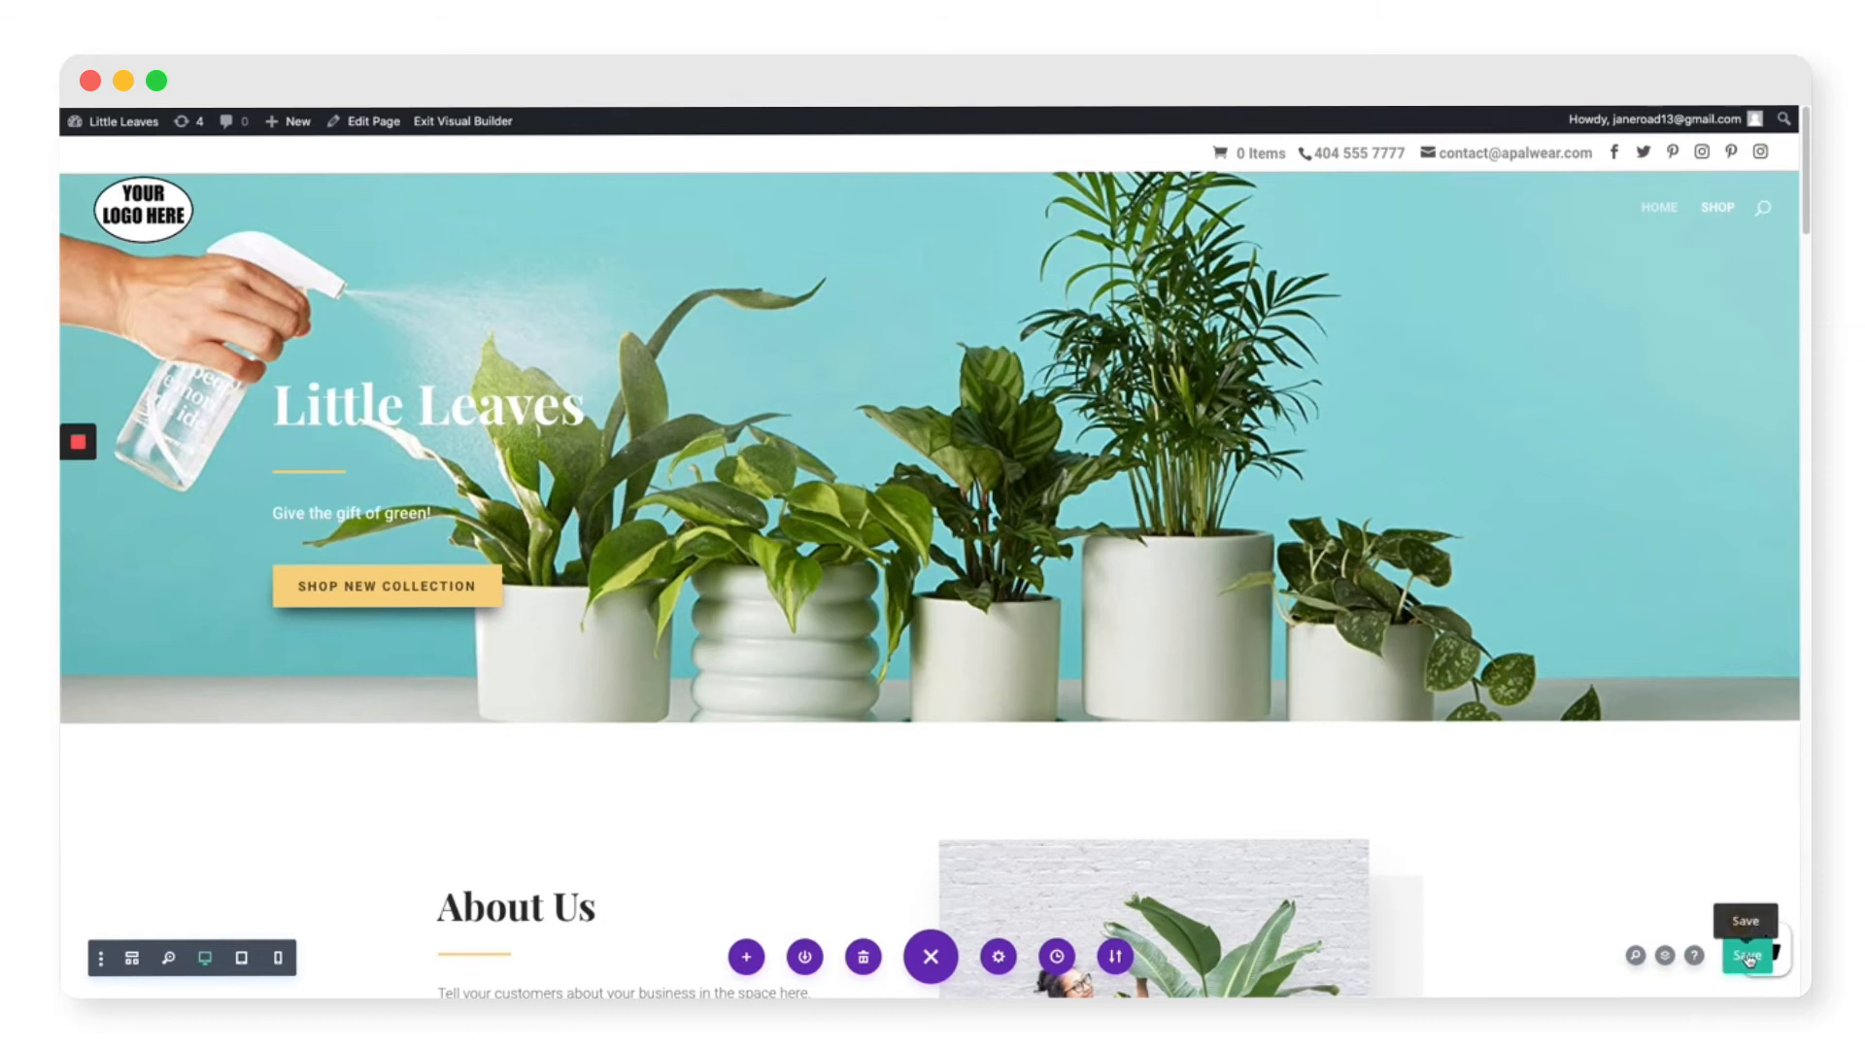
{"action": "left_click", "coordinate": [1749, 958]}
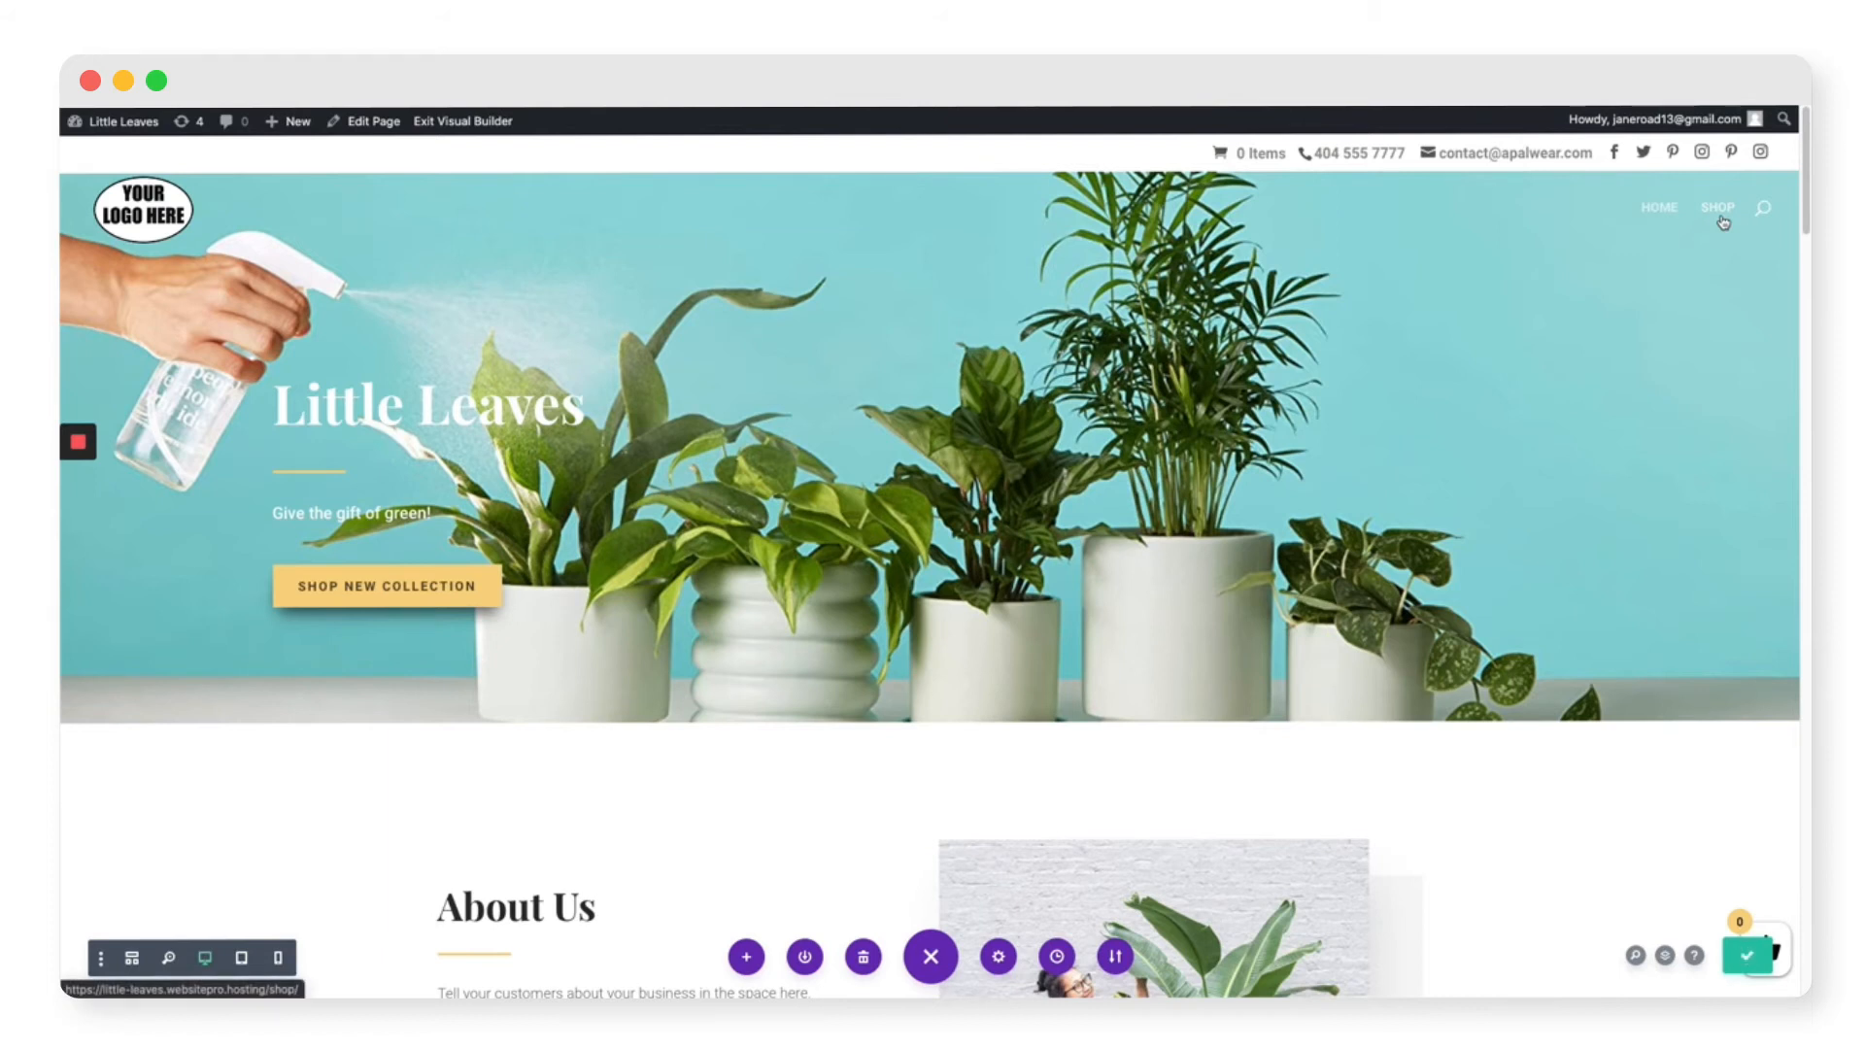
{"action": "left_click", "coordinate": [467, 124]}
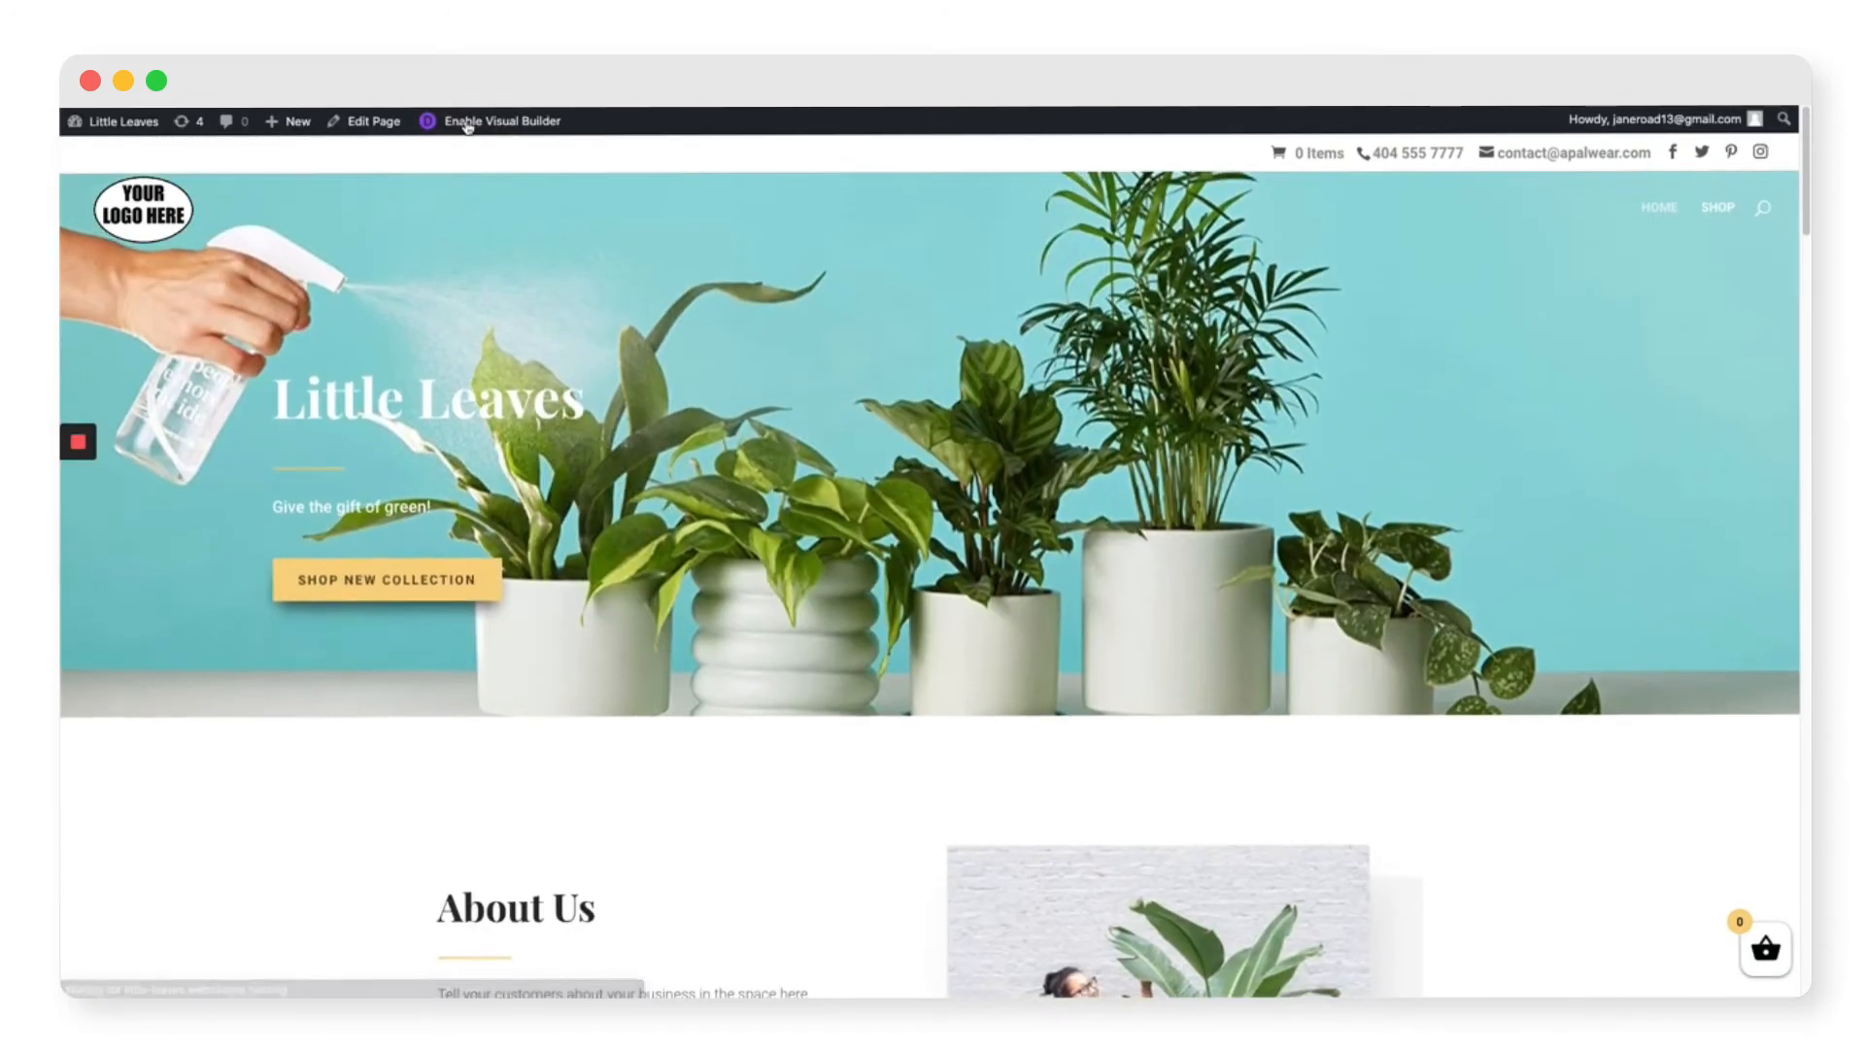
{"action": "left_click", "coordinate": [1717, 208]}
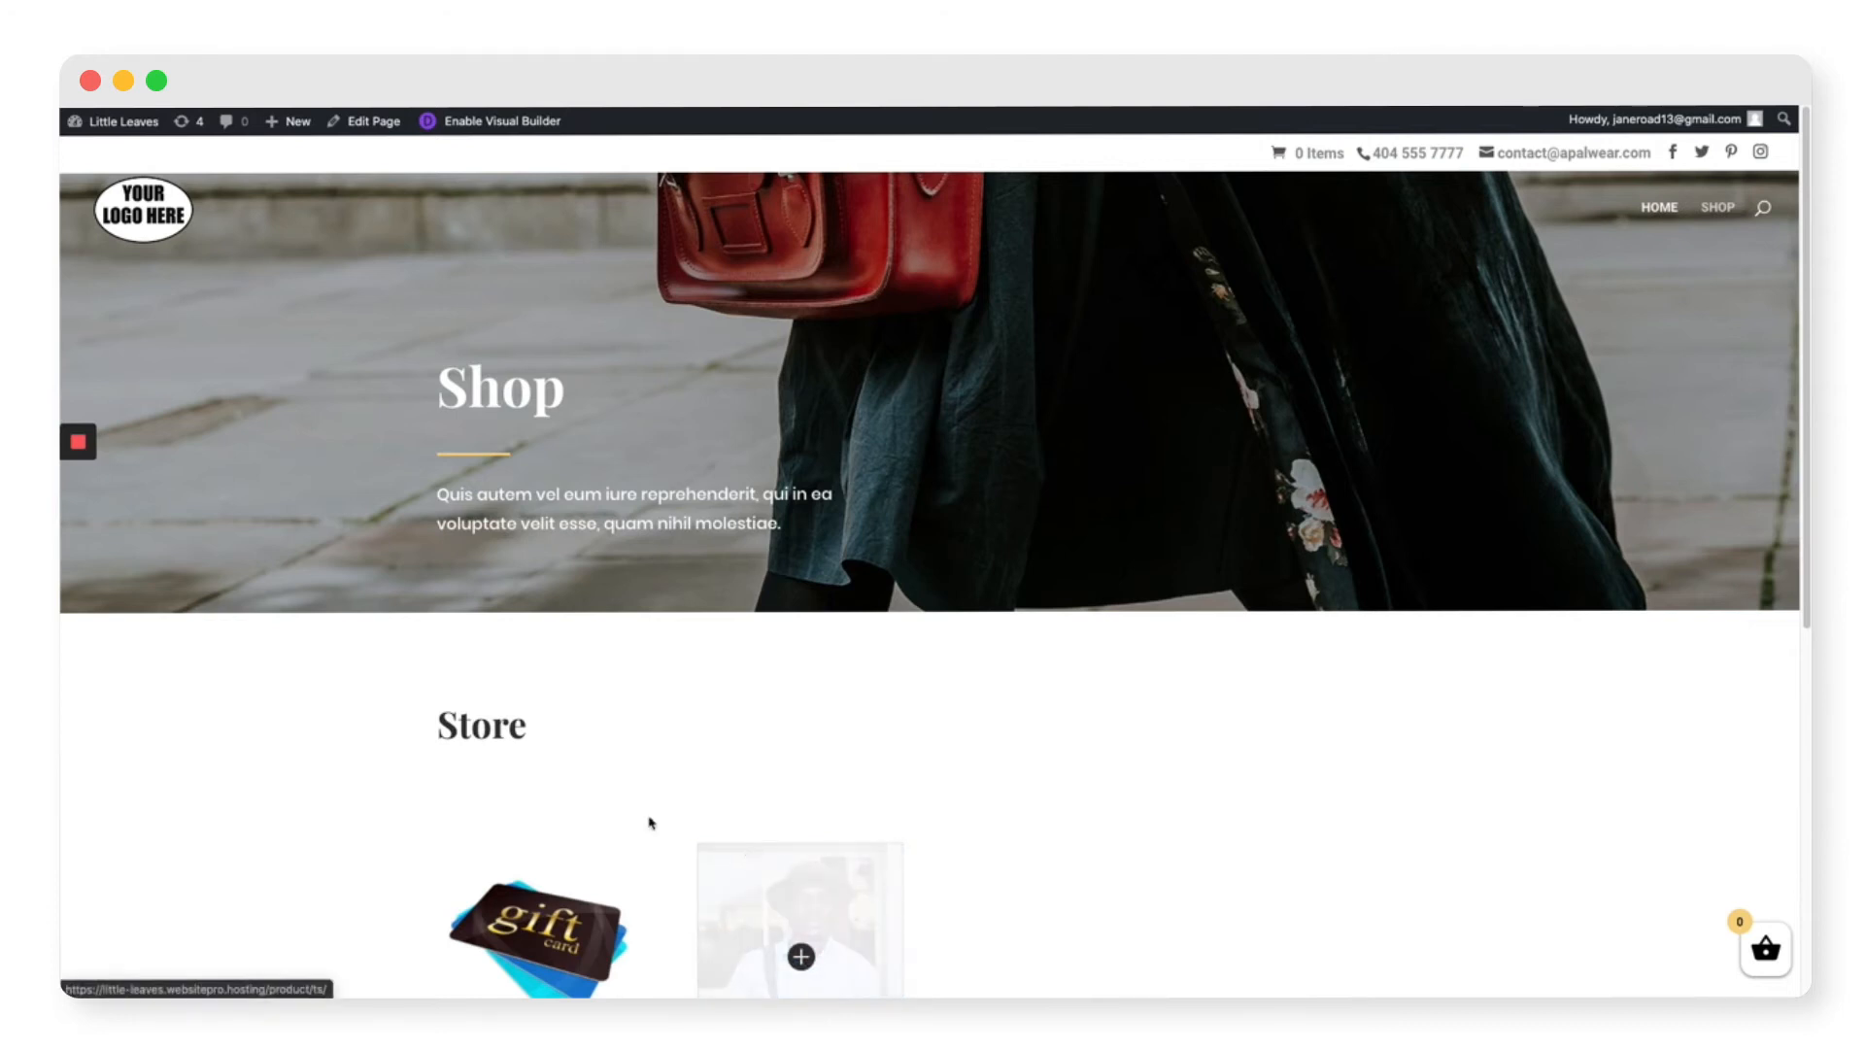
{"action": "left_click", "coordinate": [127, 126]}
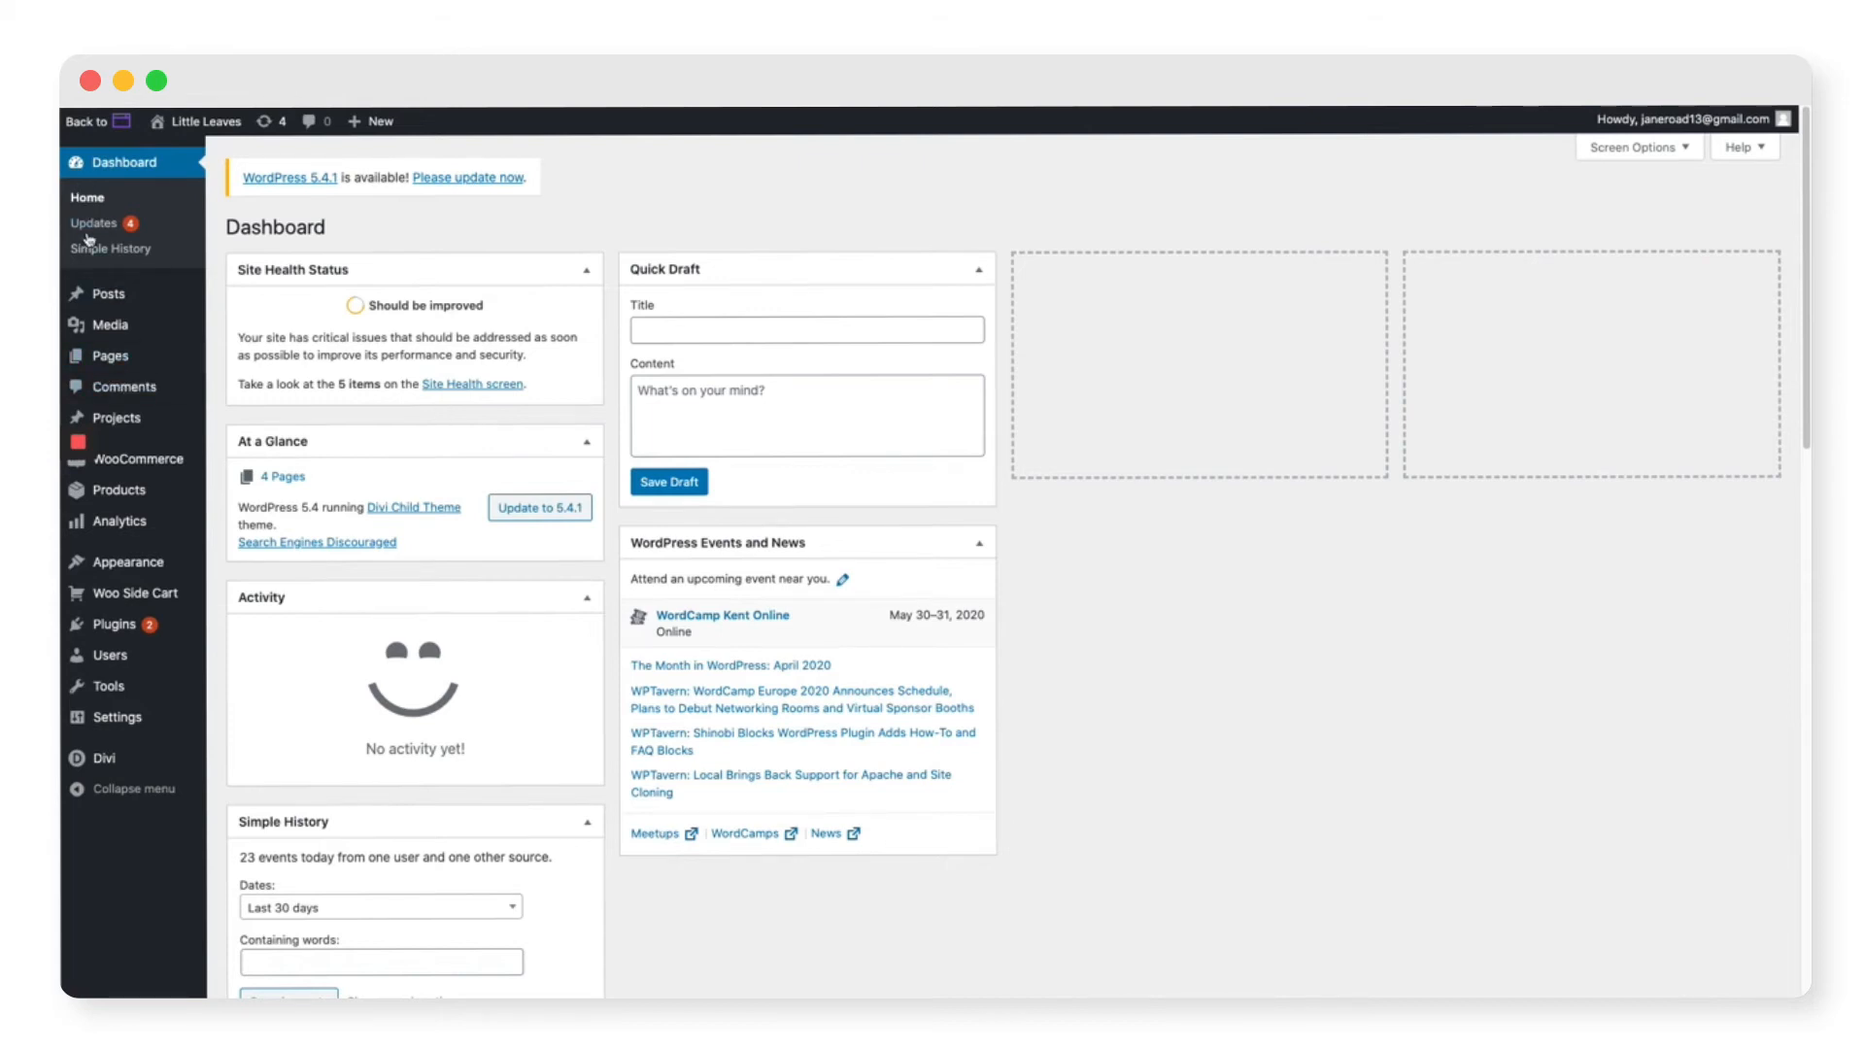
Step: Set LittleLeafLogo.png as the Divi site logo, save theme options, and open the Theme Customizer
{"action": "mouse_move", "coordinate": [131, 767]}
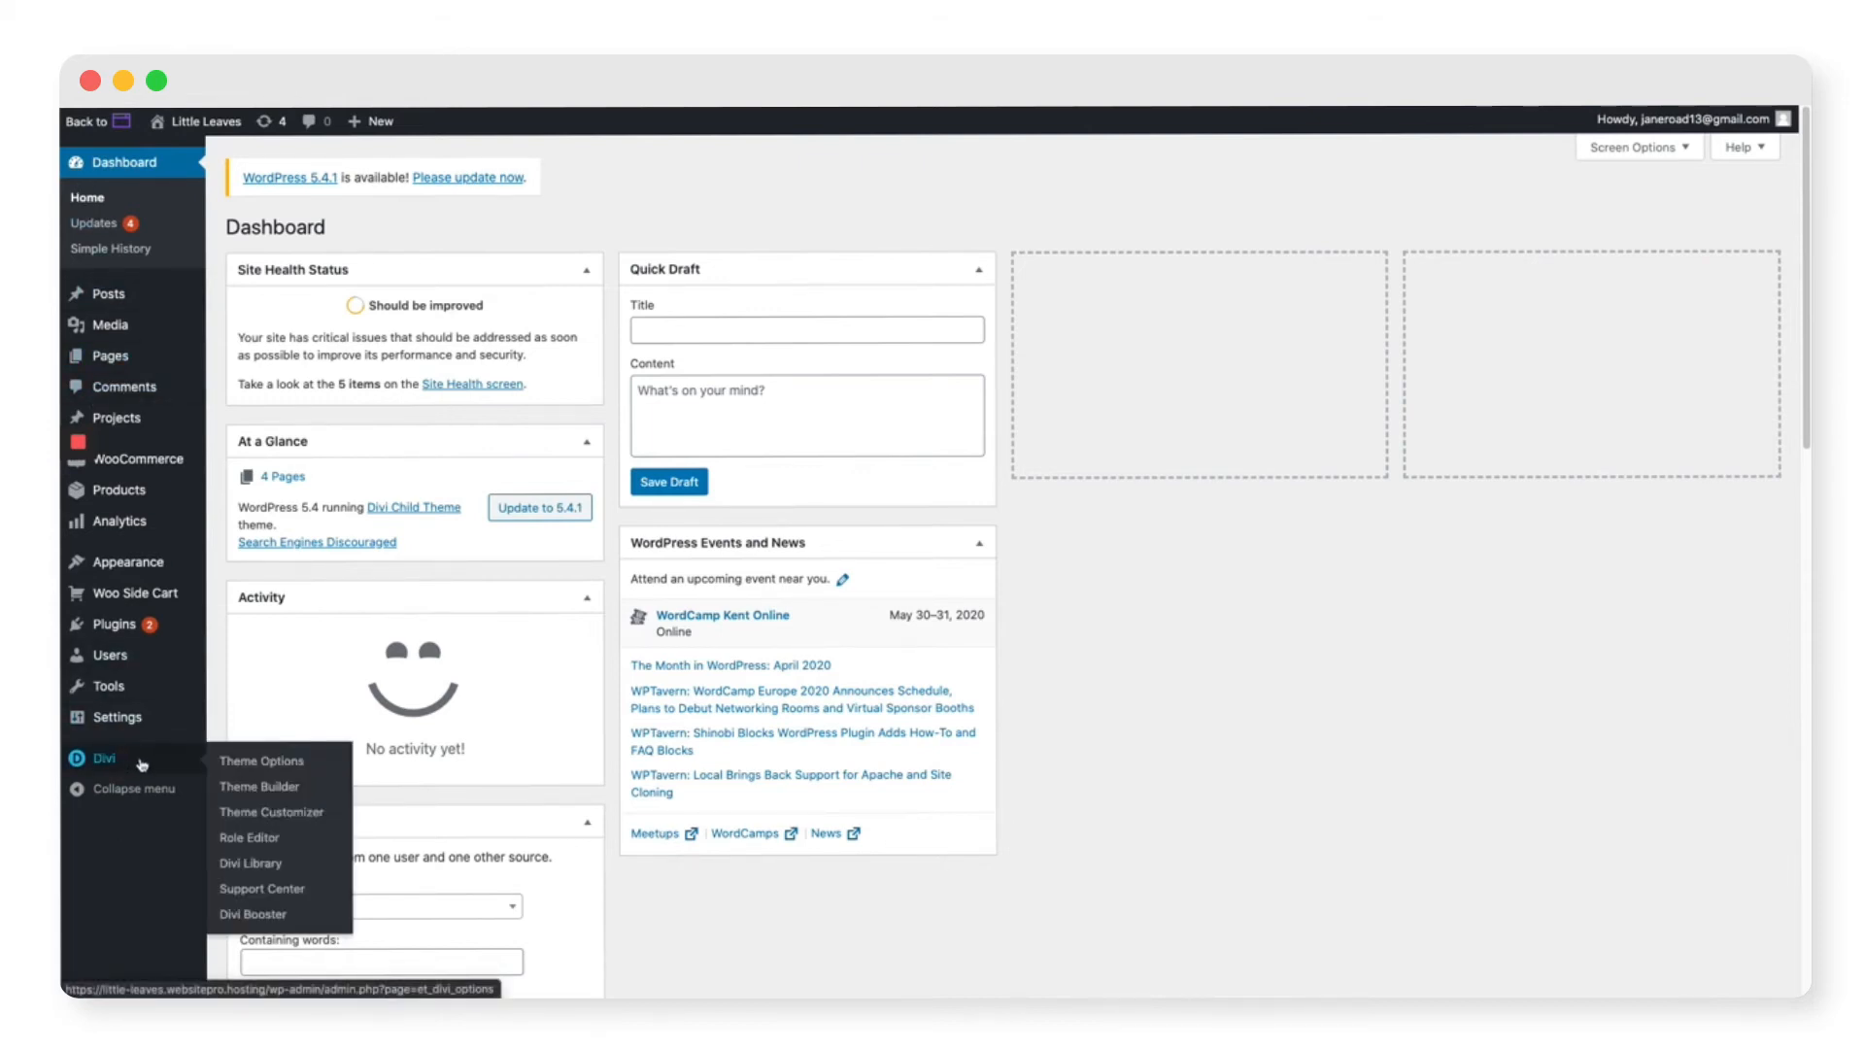
{"action": "left_click", "coordinate": [99, 761]}
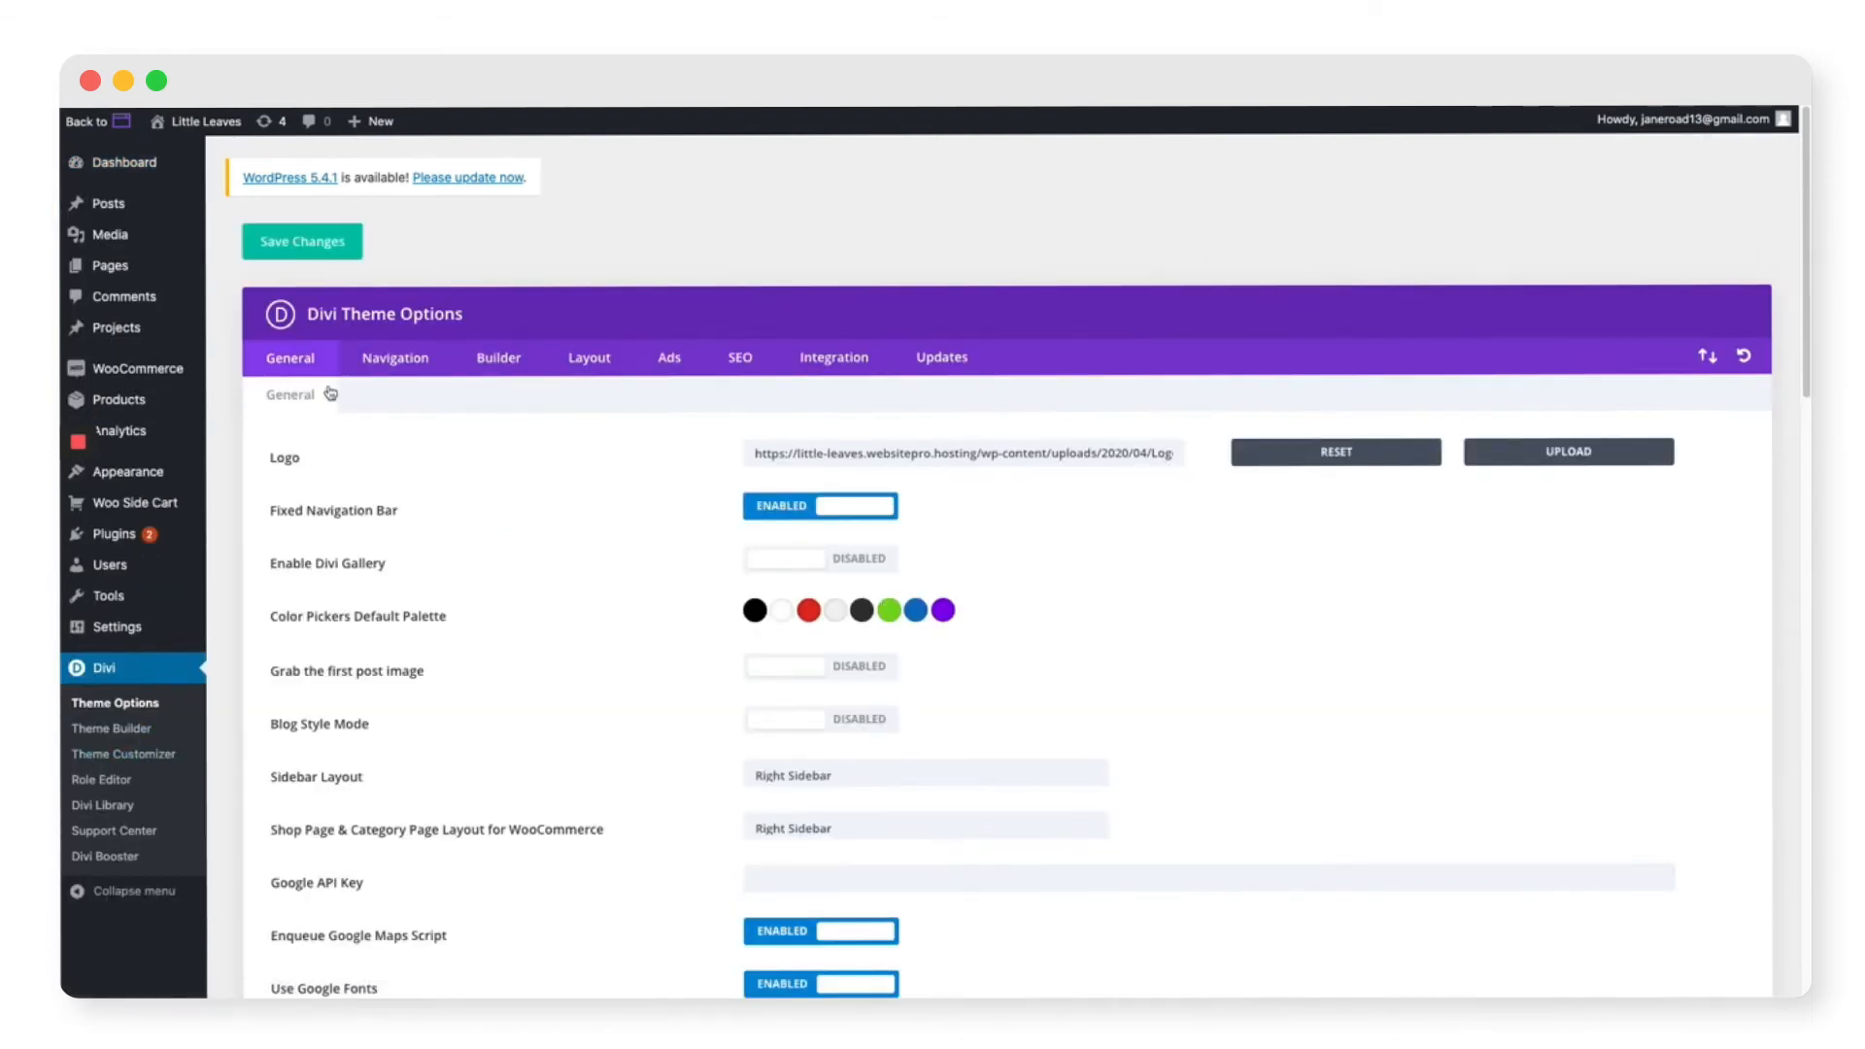
{"action": "left_click_drag", "start_coordinate": [269, 458], "coordinate": [1685, 471]}
{"action": "left_click", "coordinate": [1221, 471]}
{"action": "left_click", "coordinate": [1583, 463]}
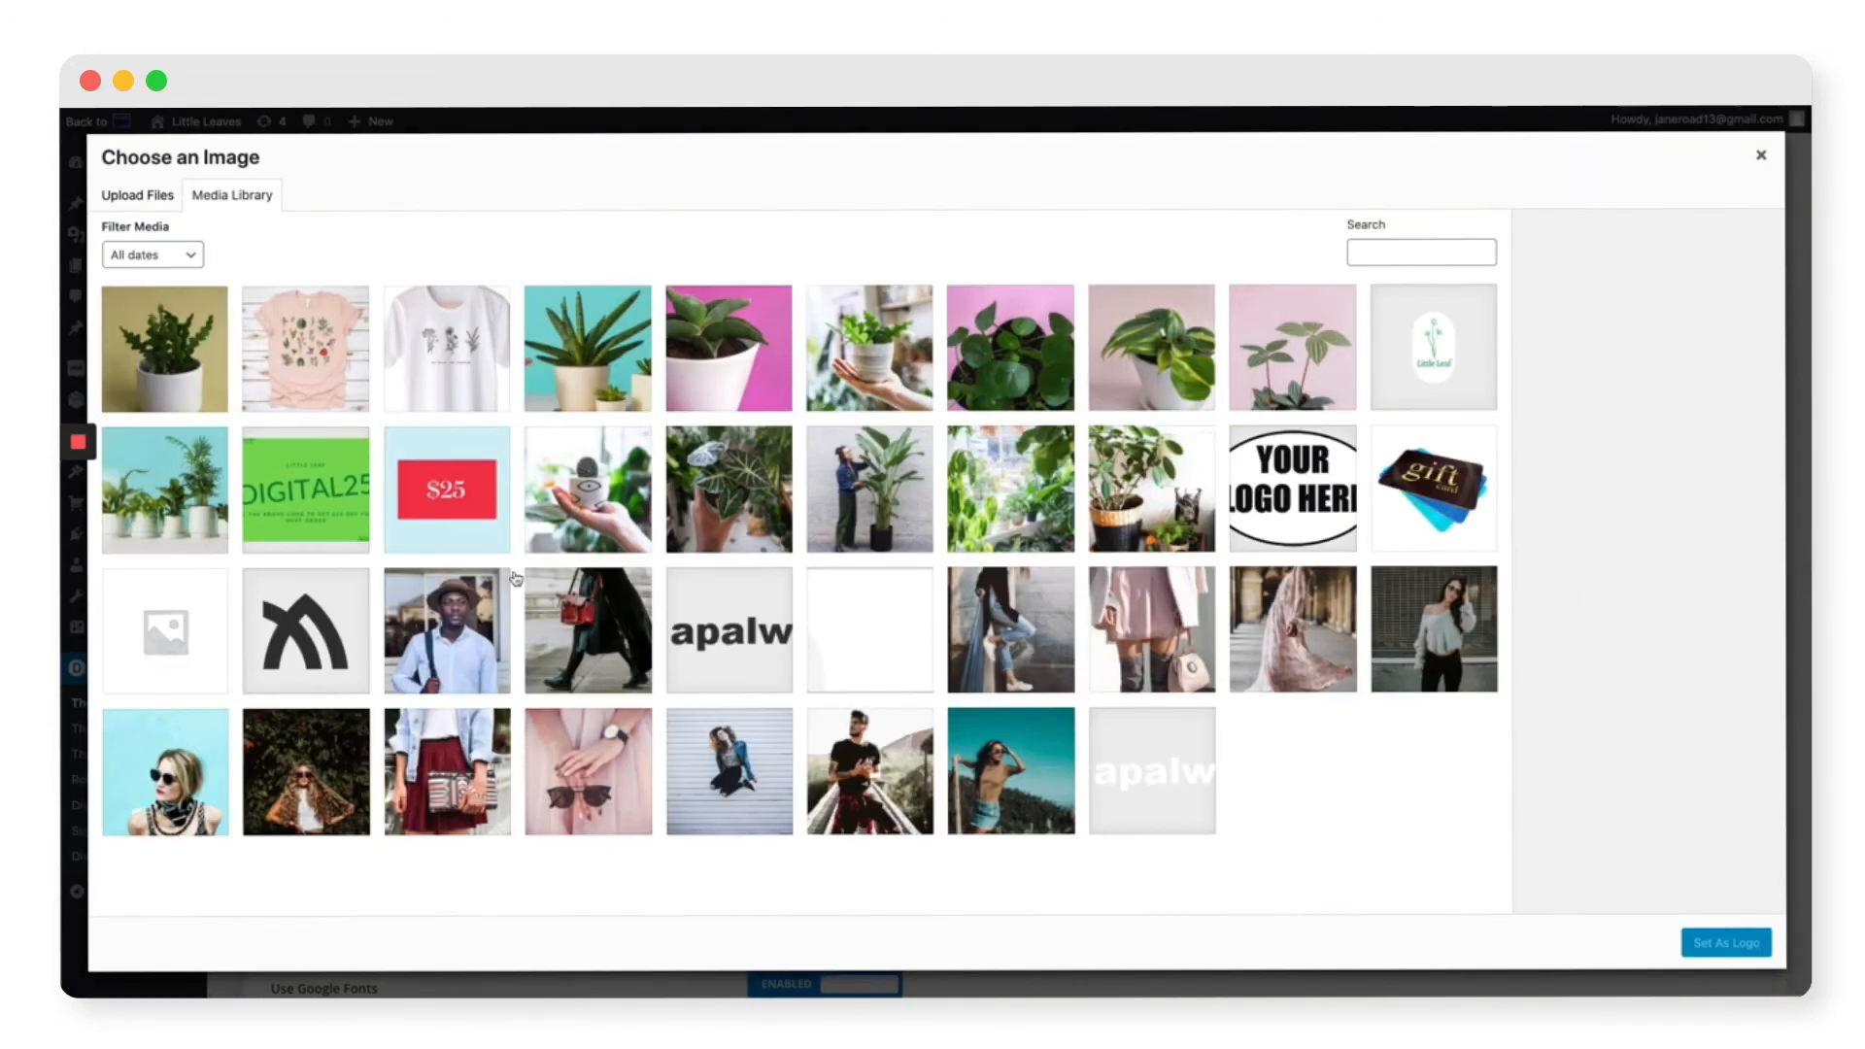
{"action": "left_click", "coordinate": [1490, 340]}
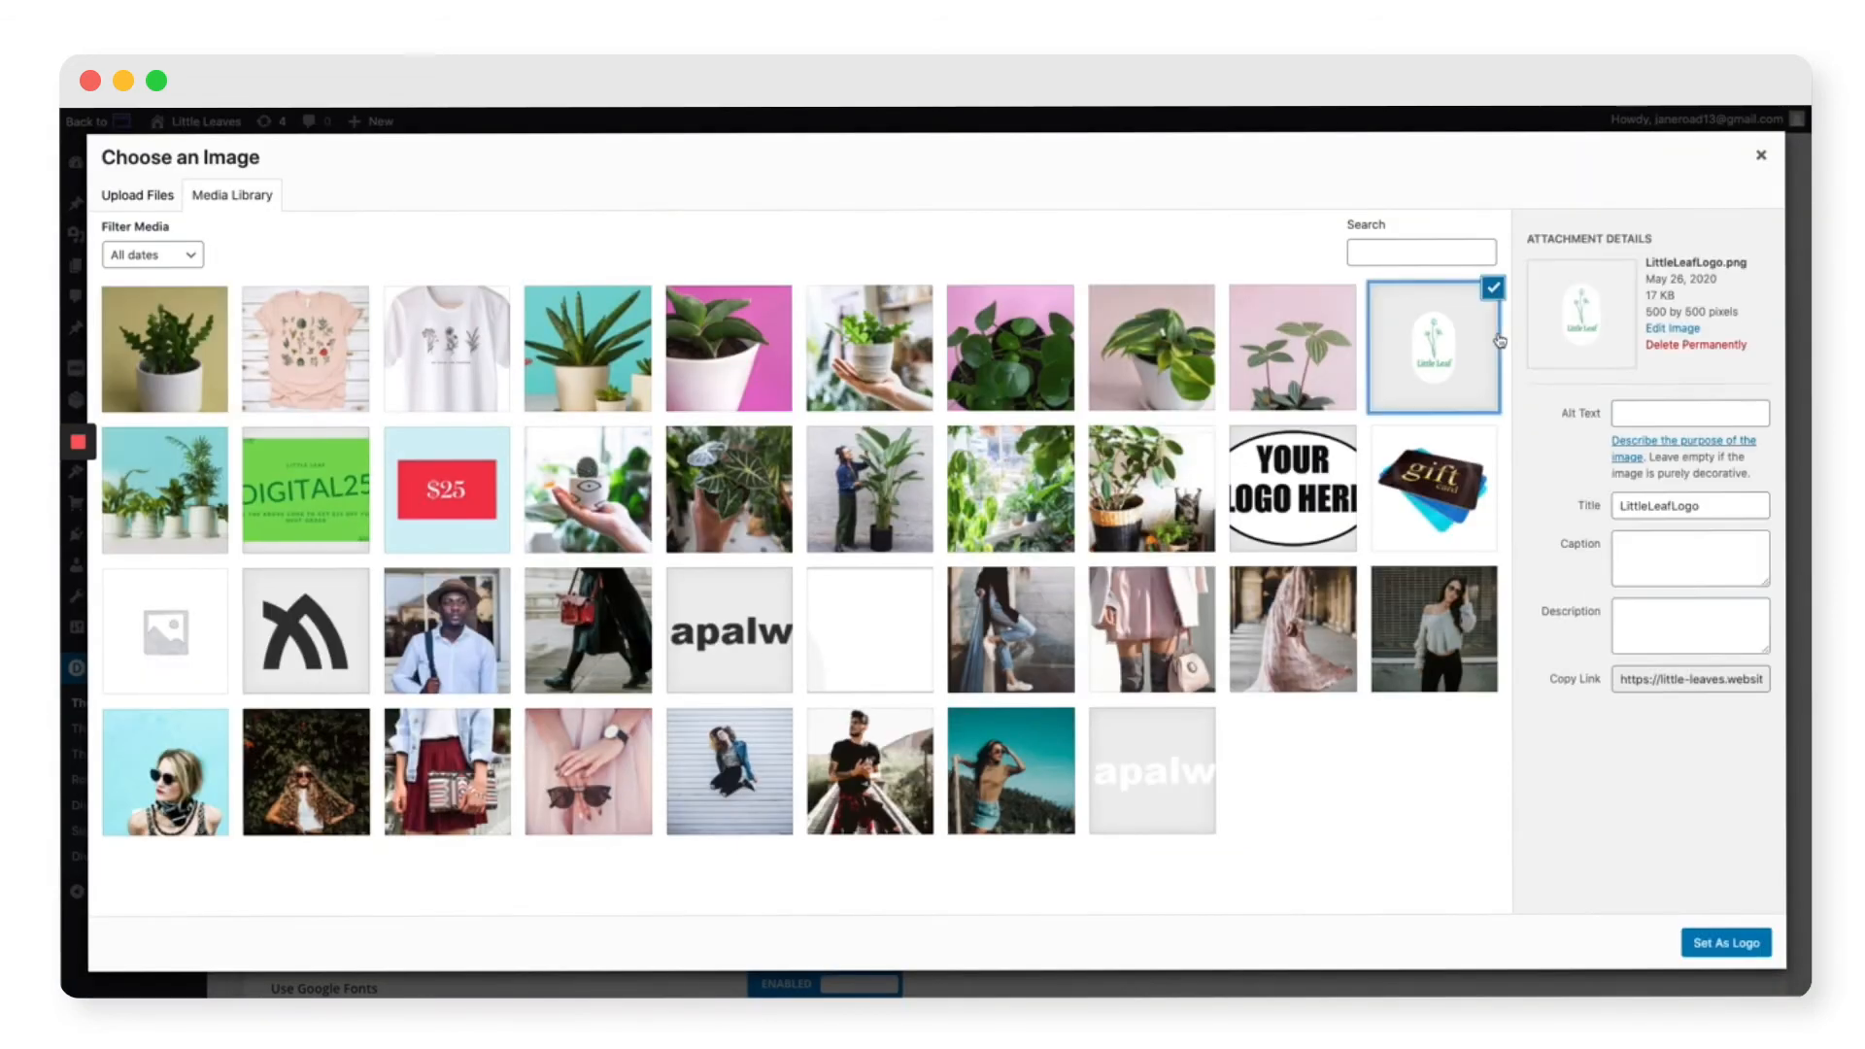
{"action": "left_click", "coordinate": [1727, 943]}
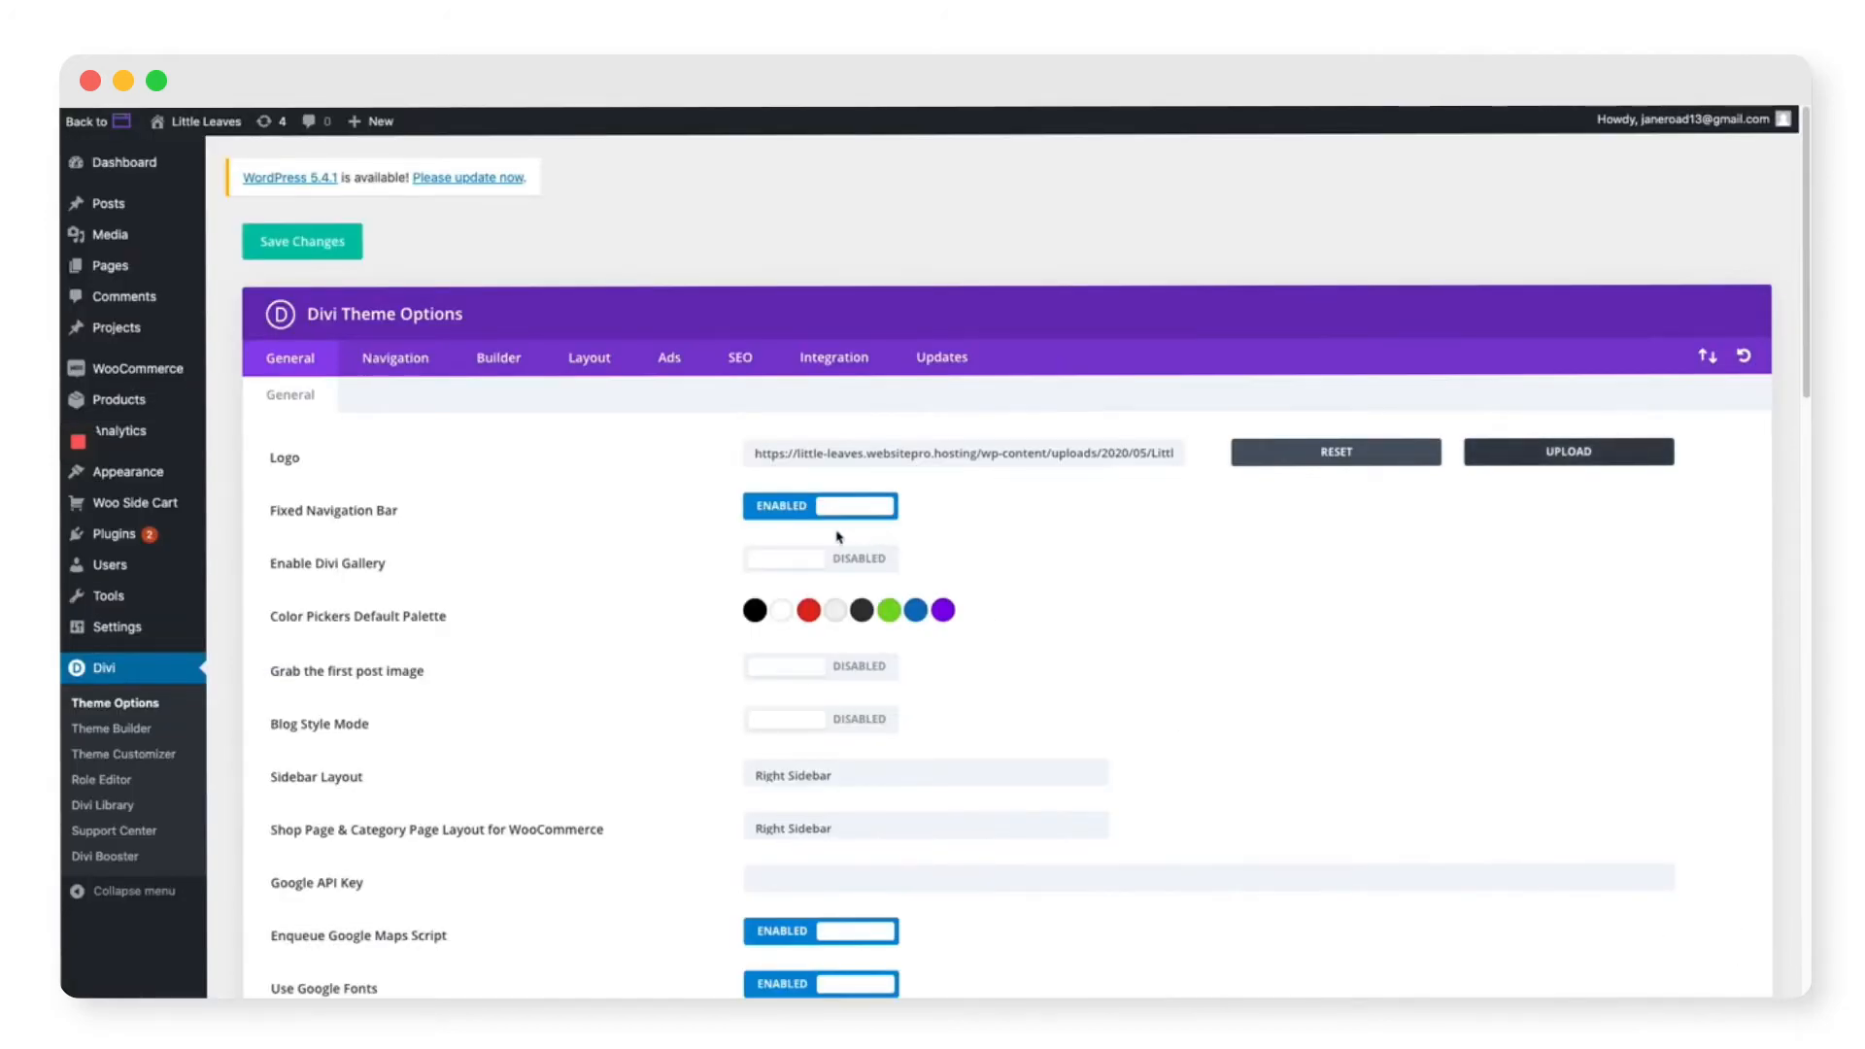
{"action": "scroll", "coordinate": [700, 570], "scroll_direction": "down", "scroll_amount": 8}
{"action": "scroll", "coordinate": [703, 574], "scroll_direction": "down", "scroll_amount": 10}
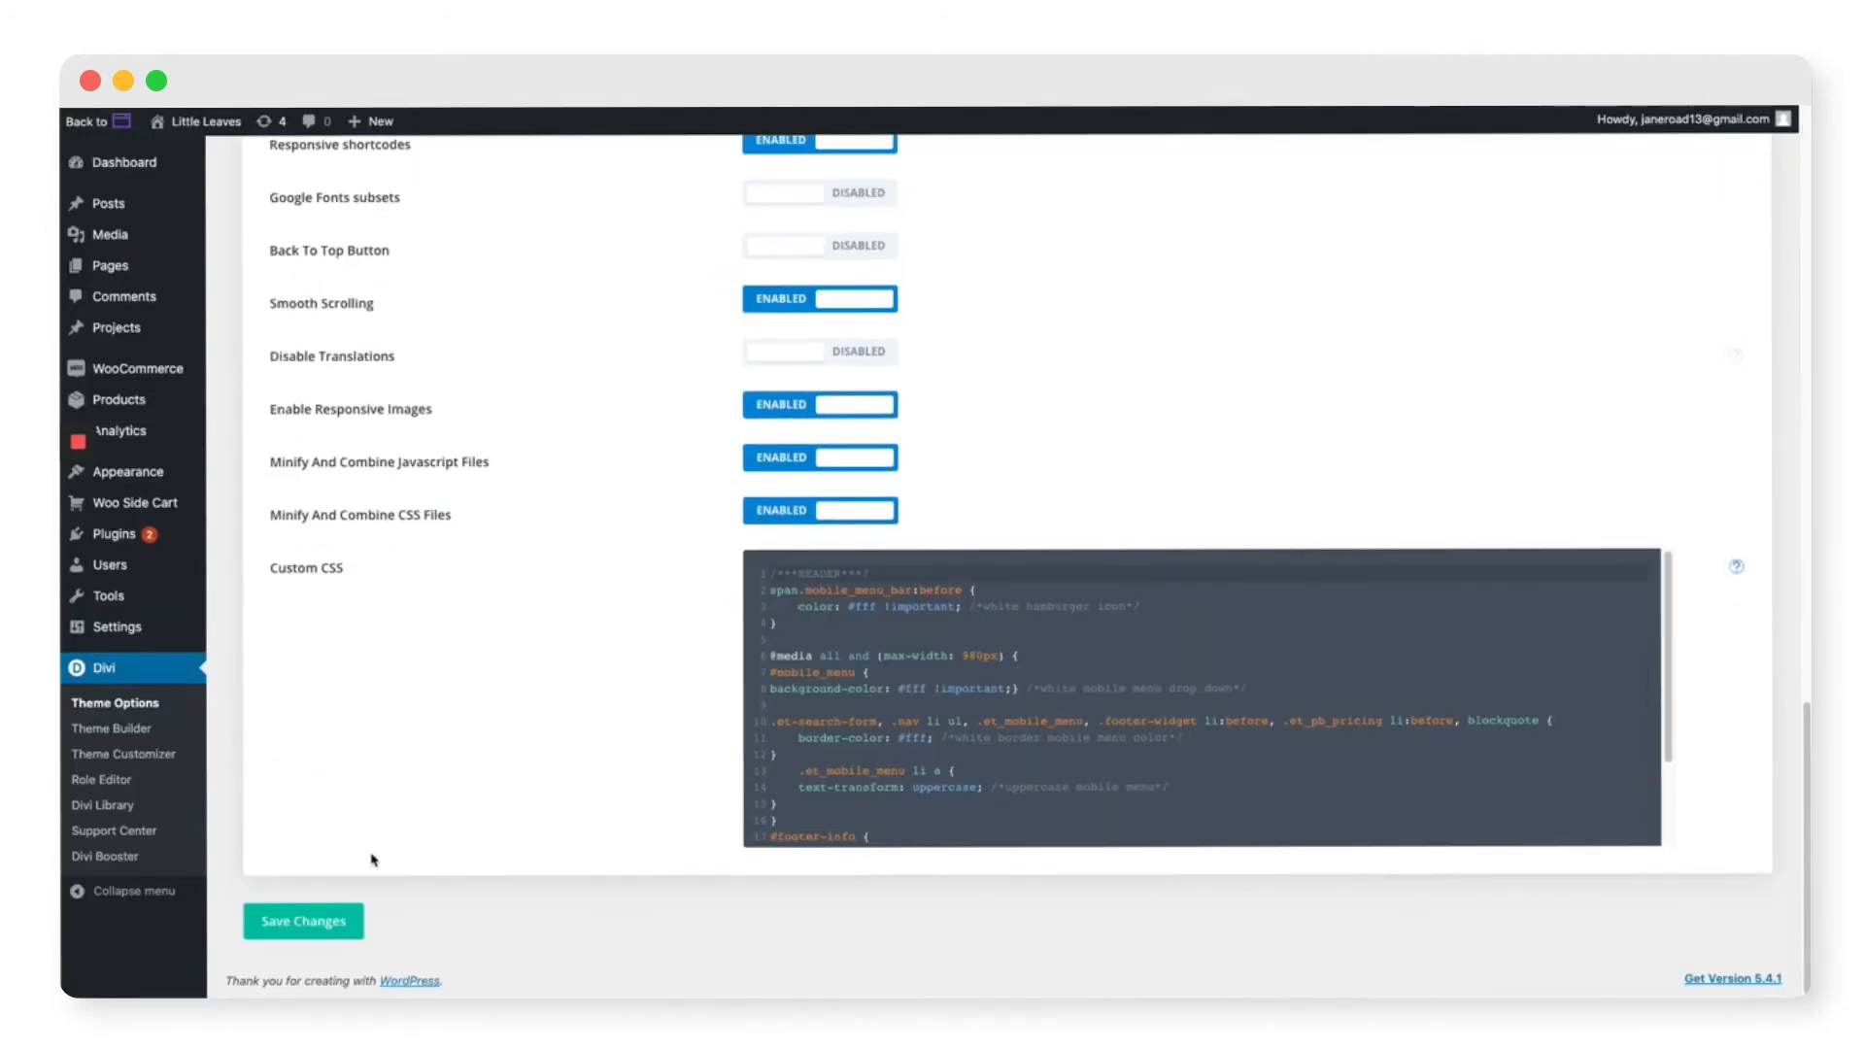
{"action": "left_click", "coordinate": [321, 921]}
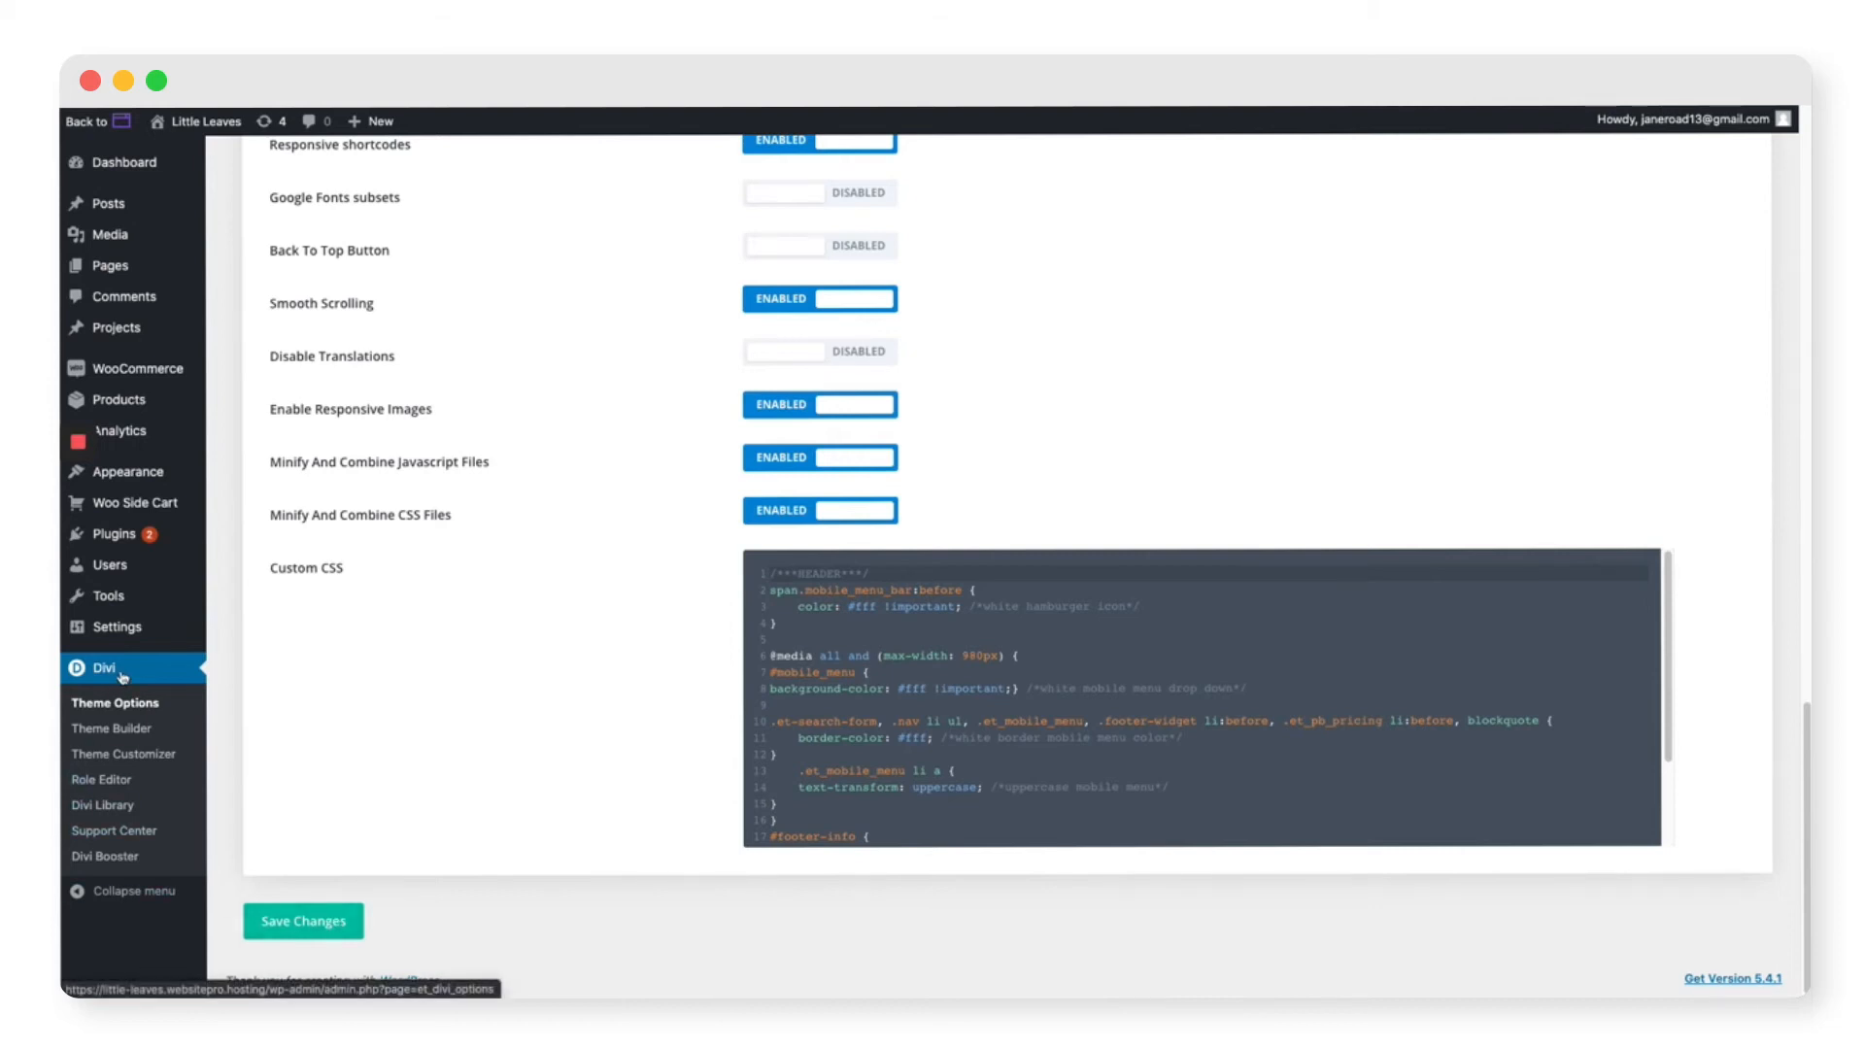
{"action": "left_click", "coordinate": [132, 757]}
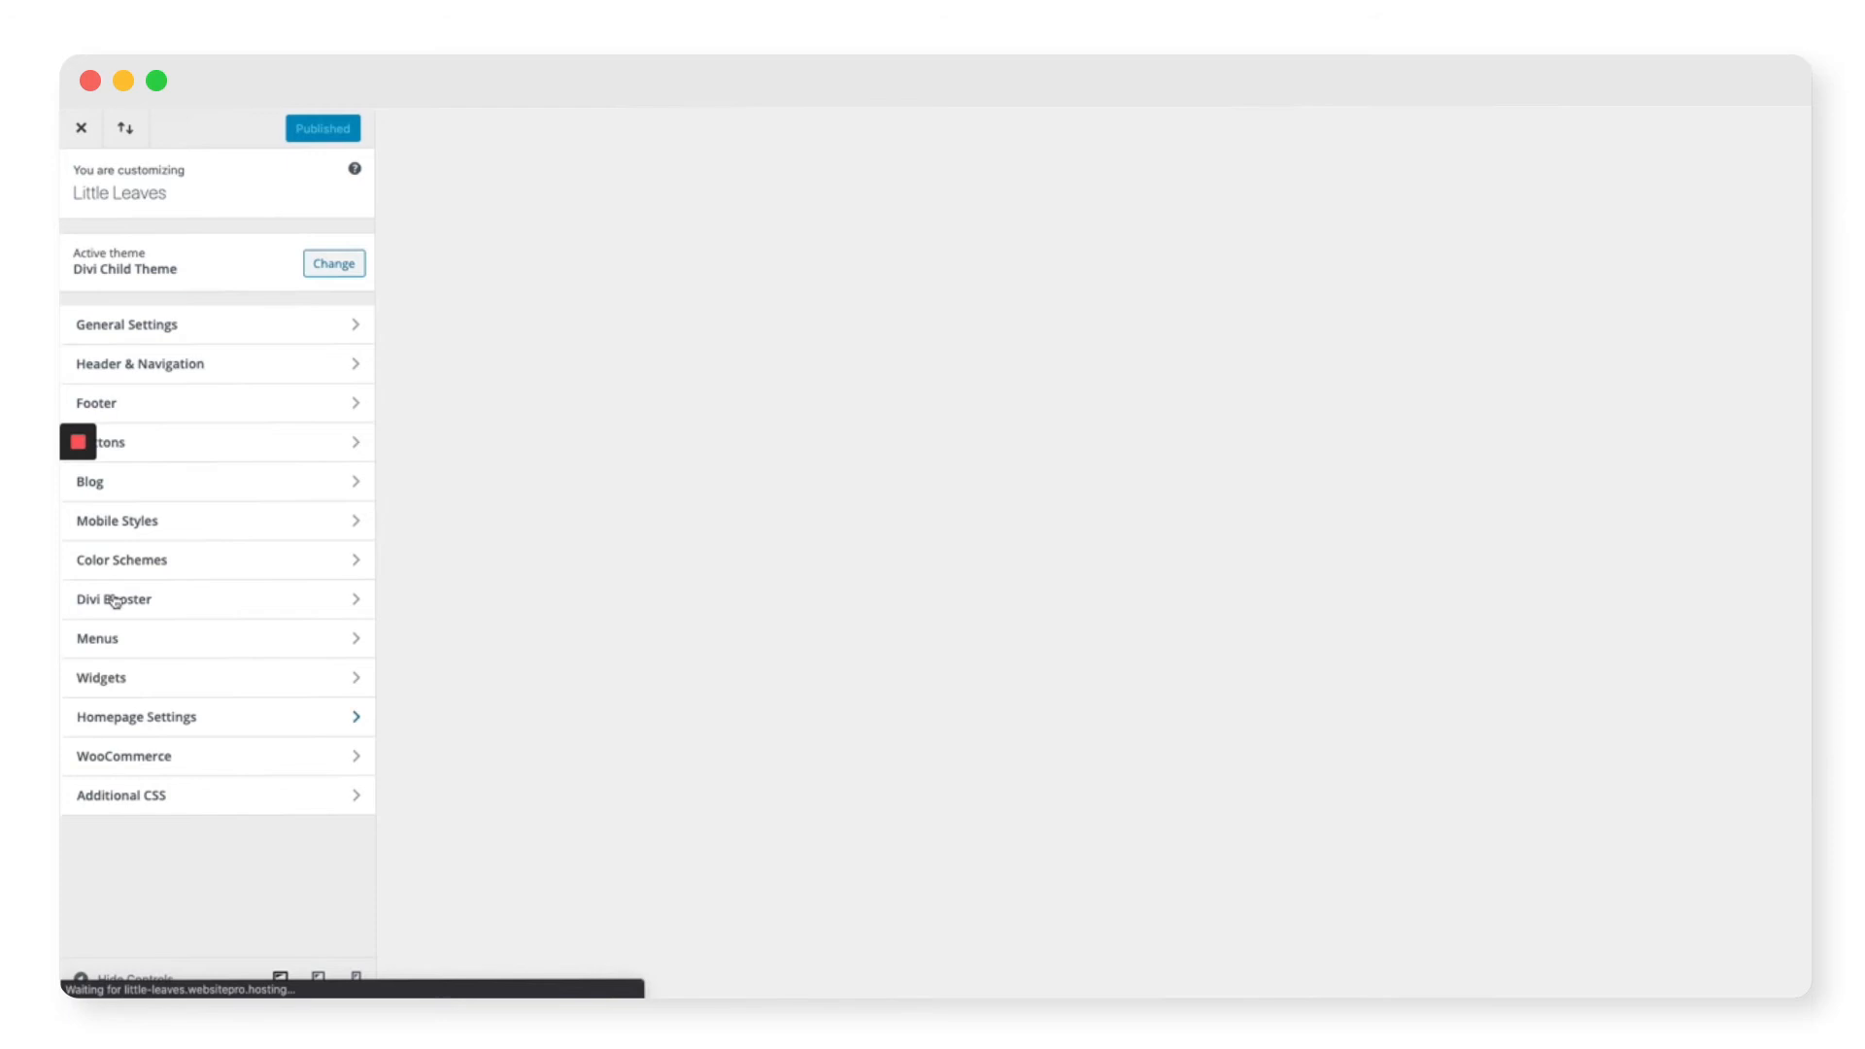
Step: In Header Elements, enter the store's phone number and contact e-mail, then publish
{"action": "left_click", "coordinate": [183, 362]}
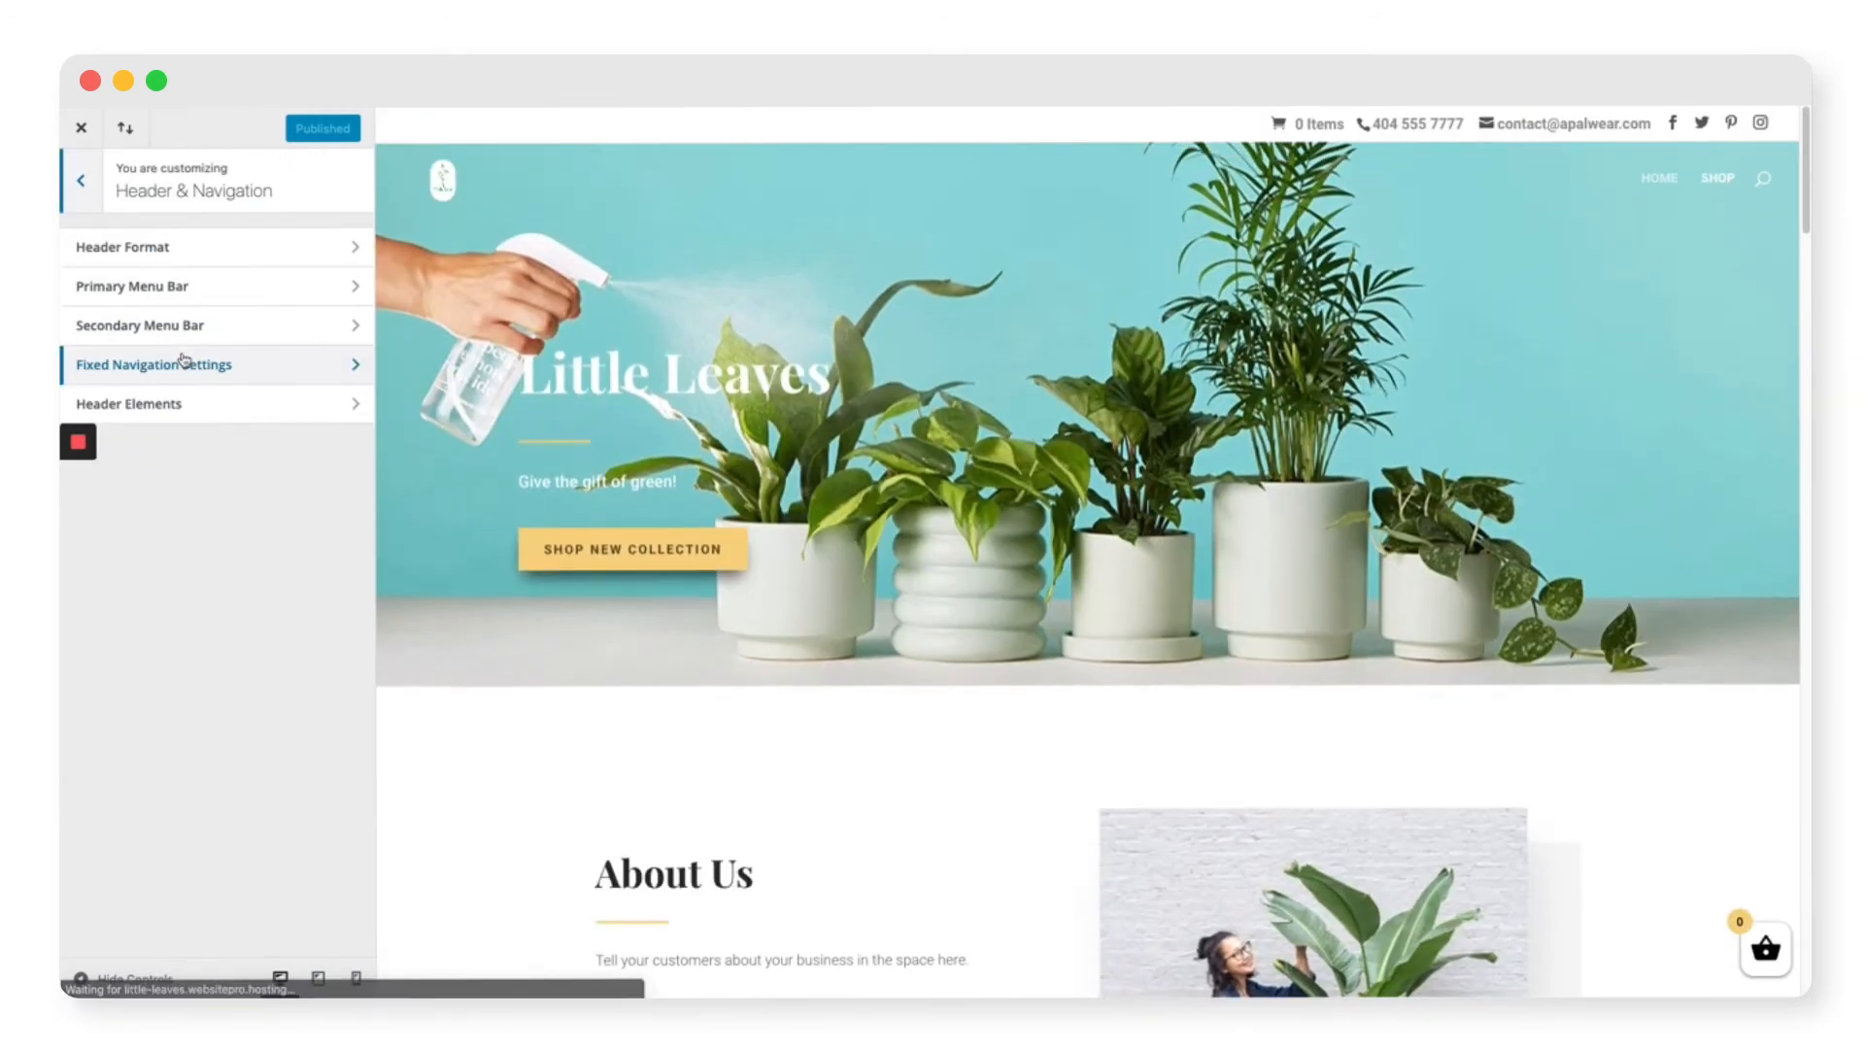
{"action": "left_click", "coordinate": [190, 408]}
{"action": "triple_click", "coordinate": [224, 355]}
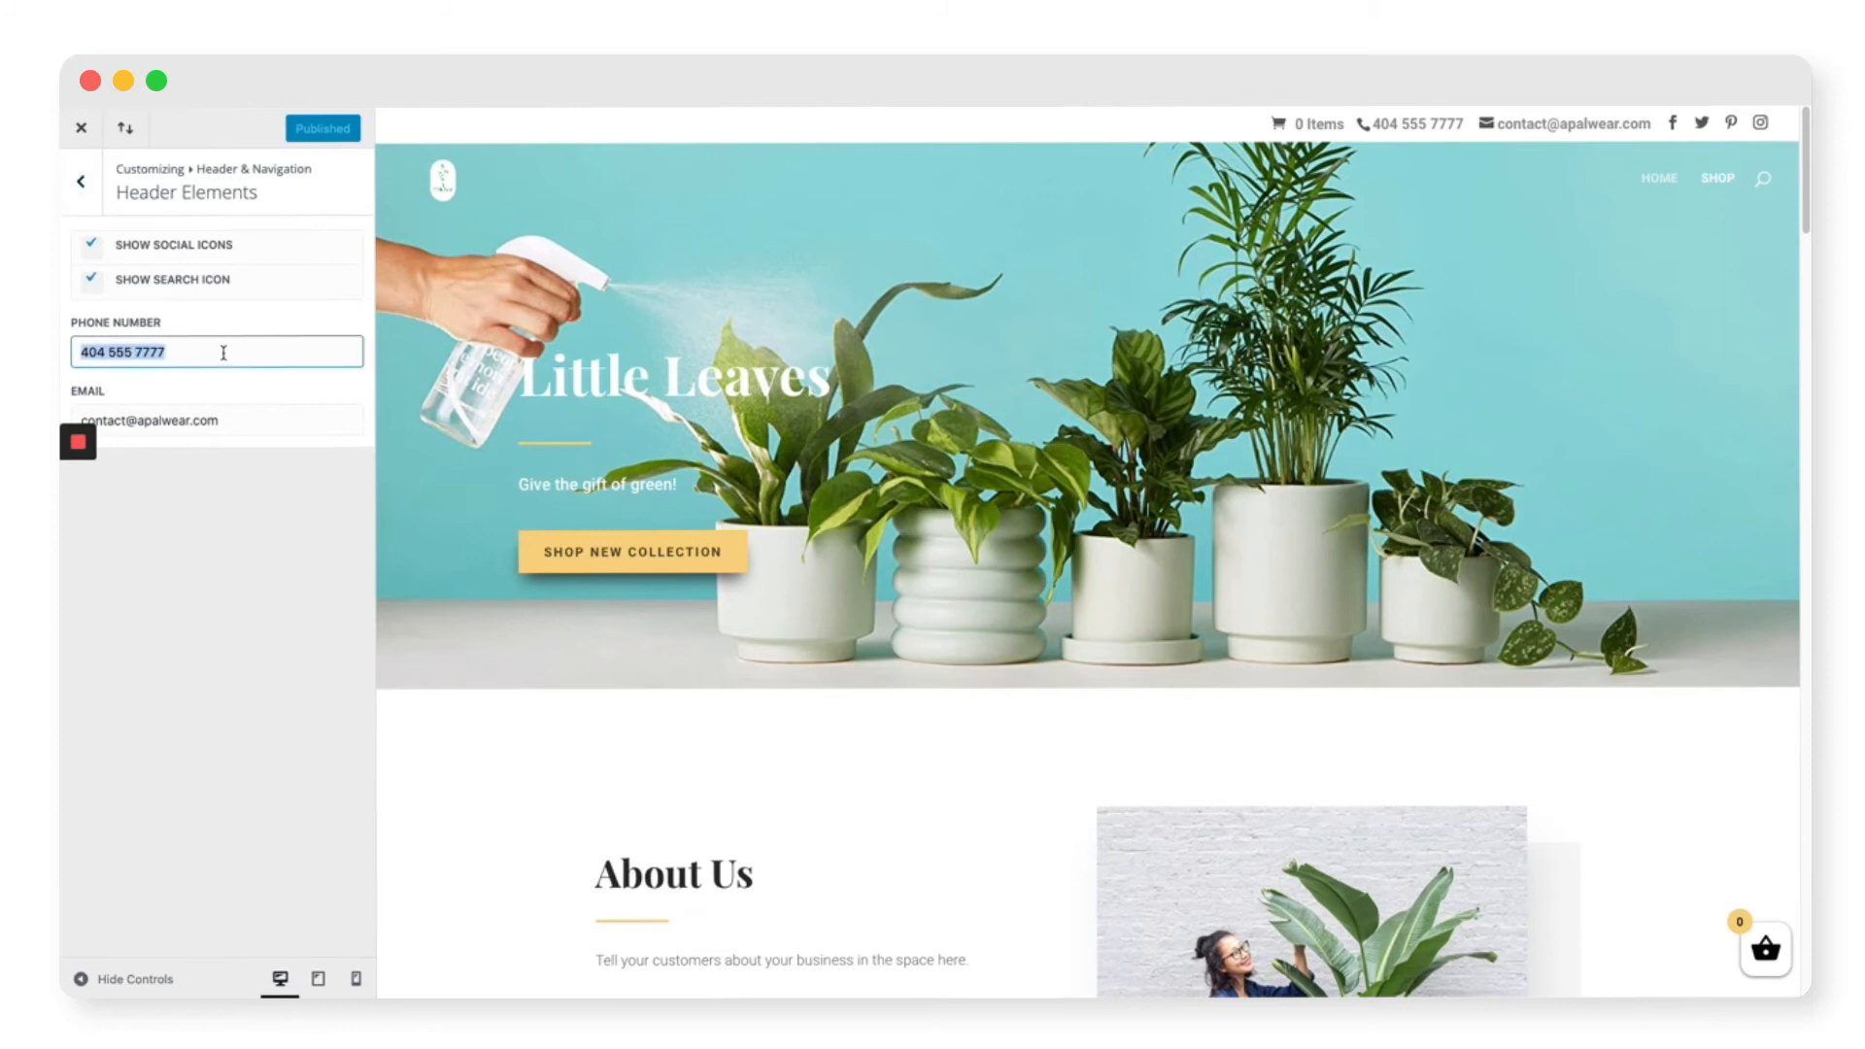
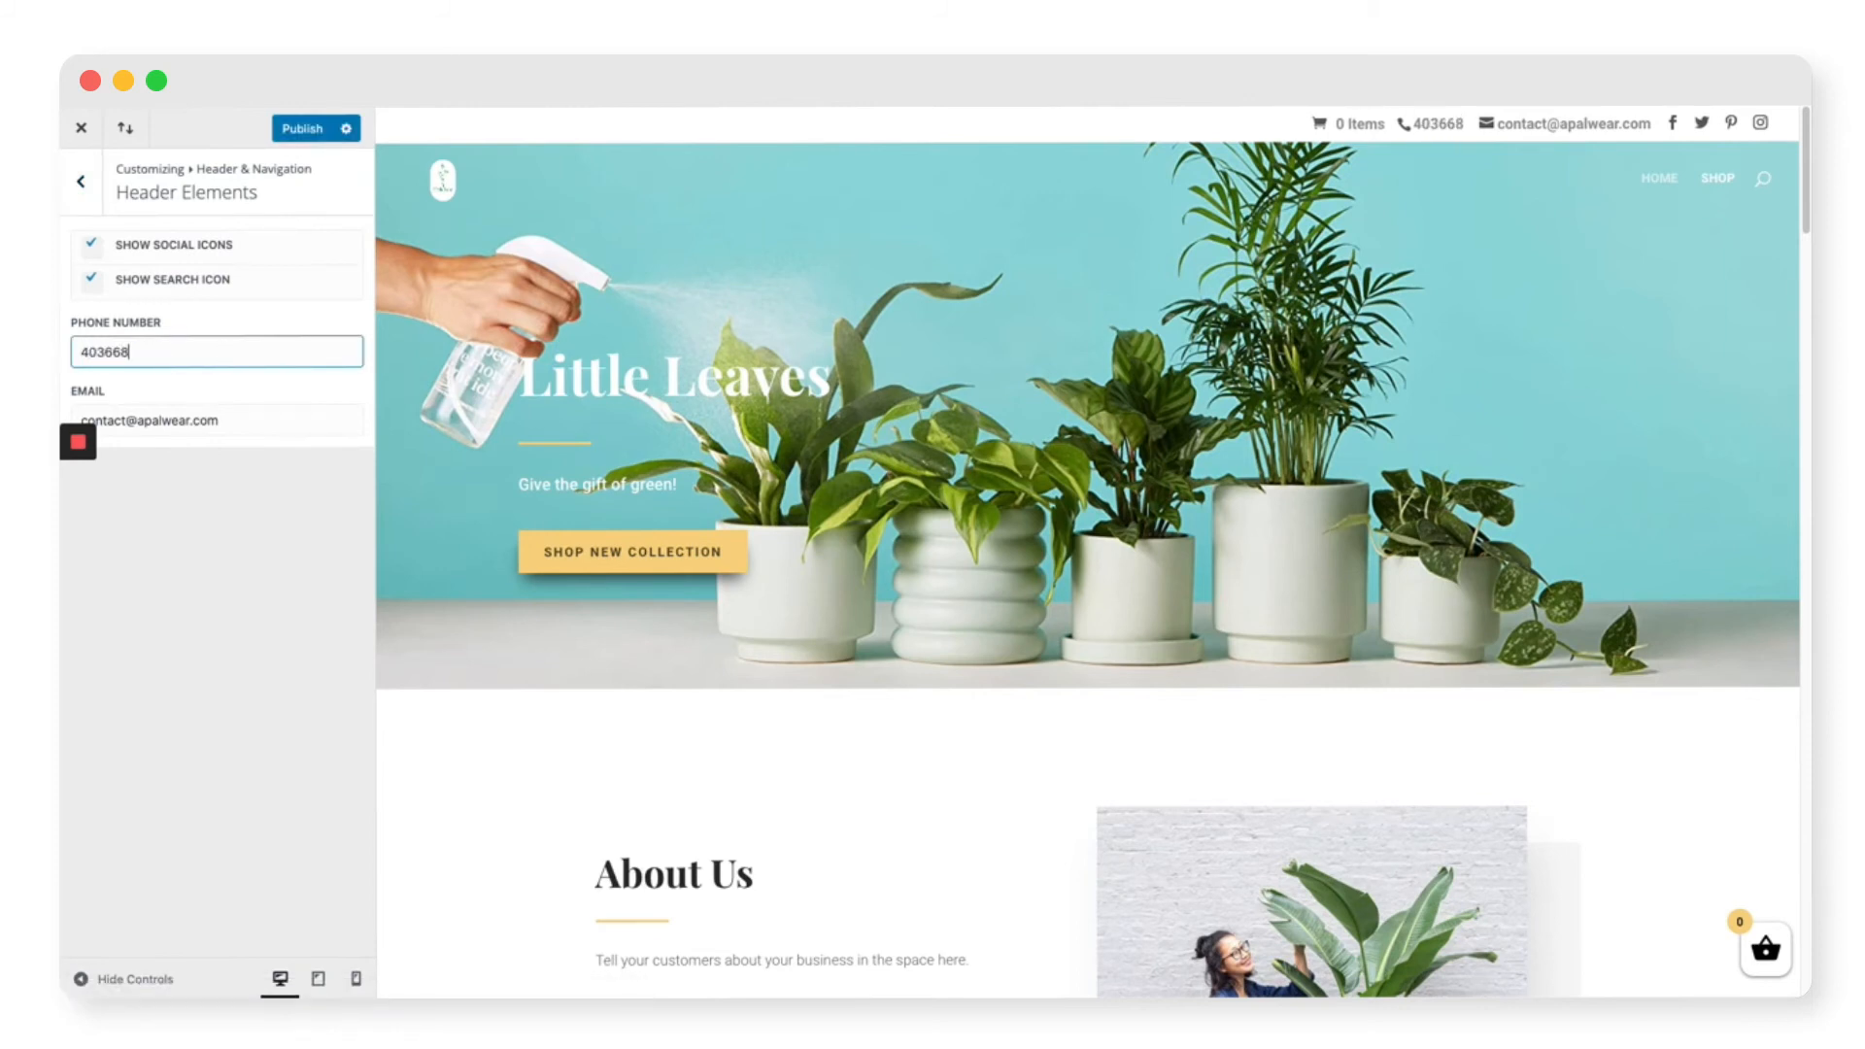
{"action": "triple_click", "coordinate": [253, 431]}
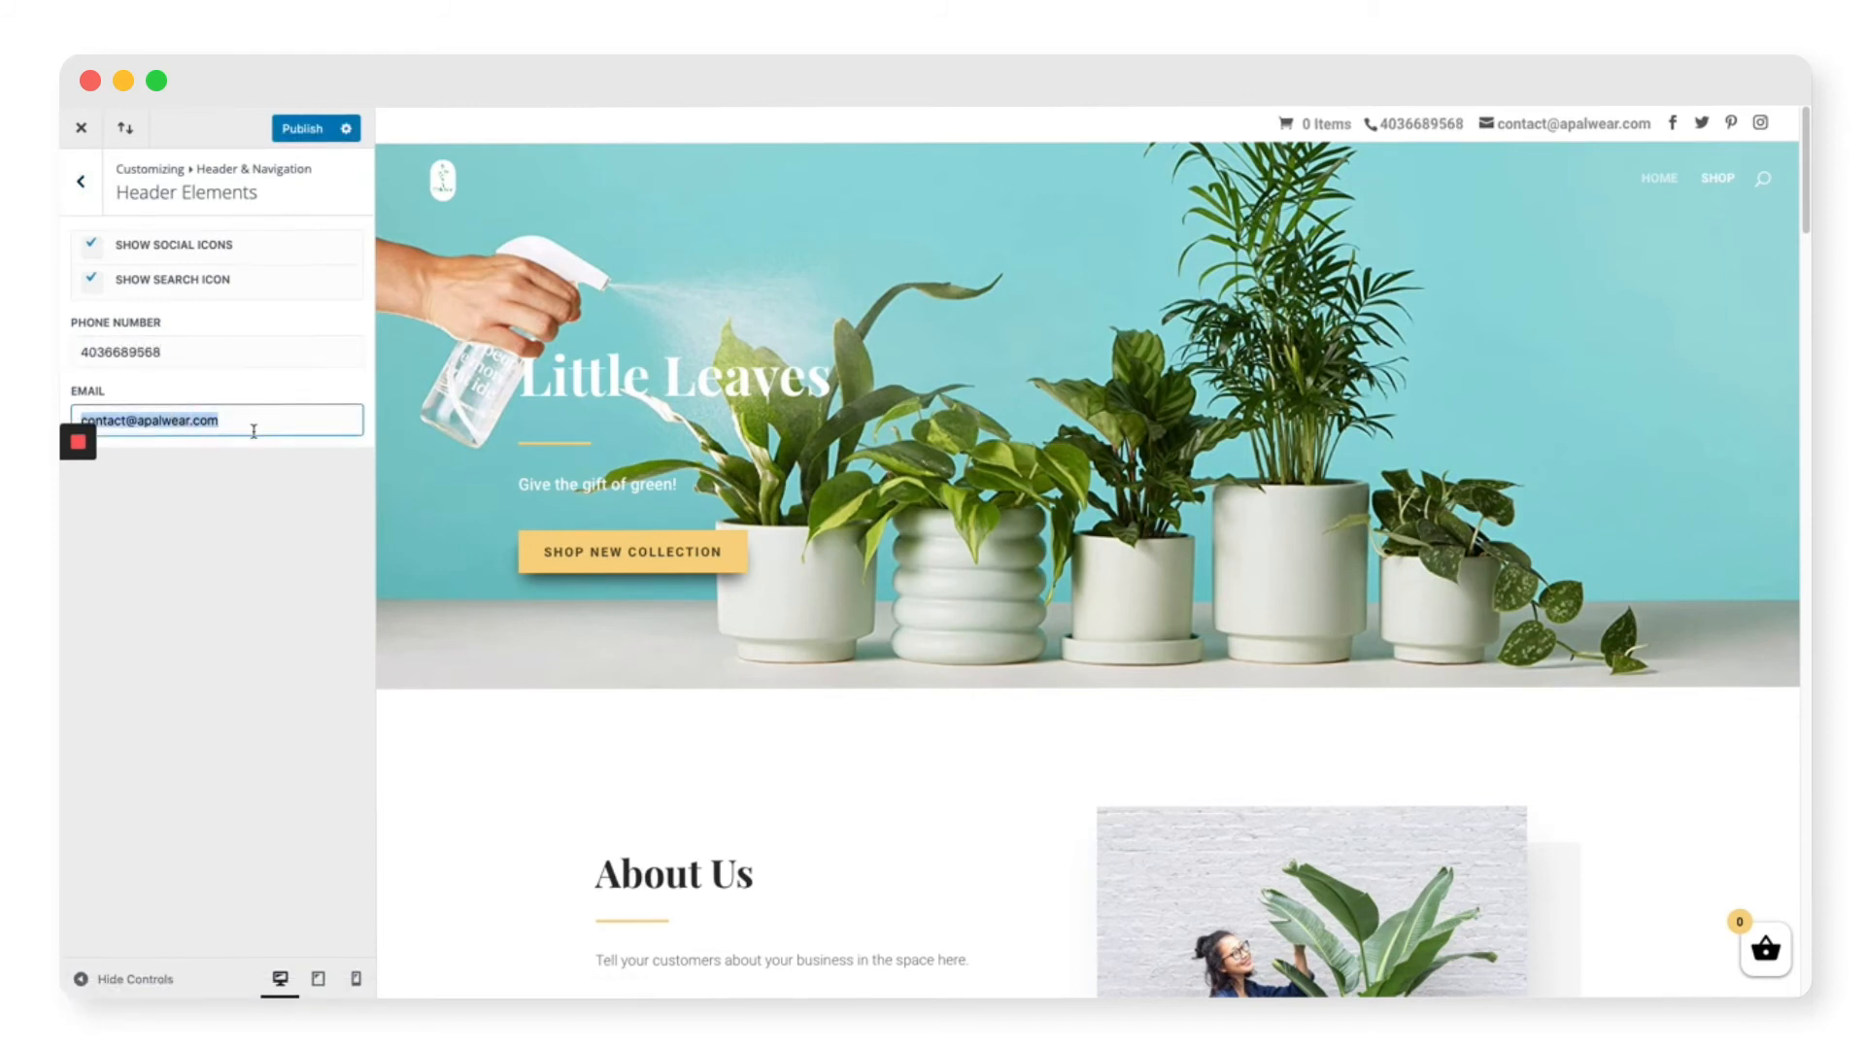
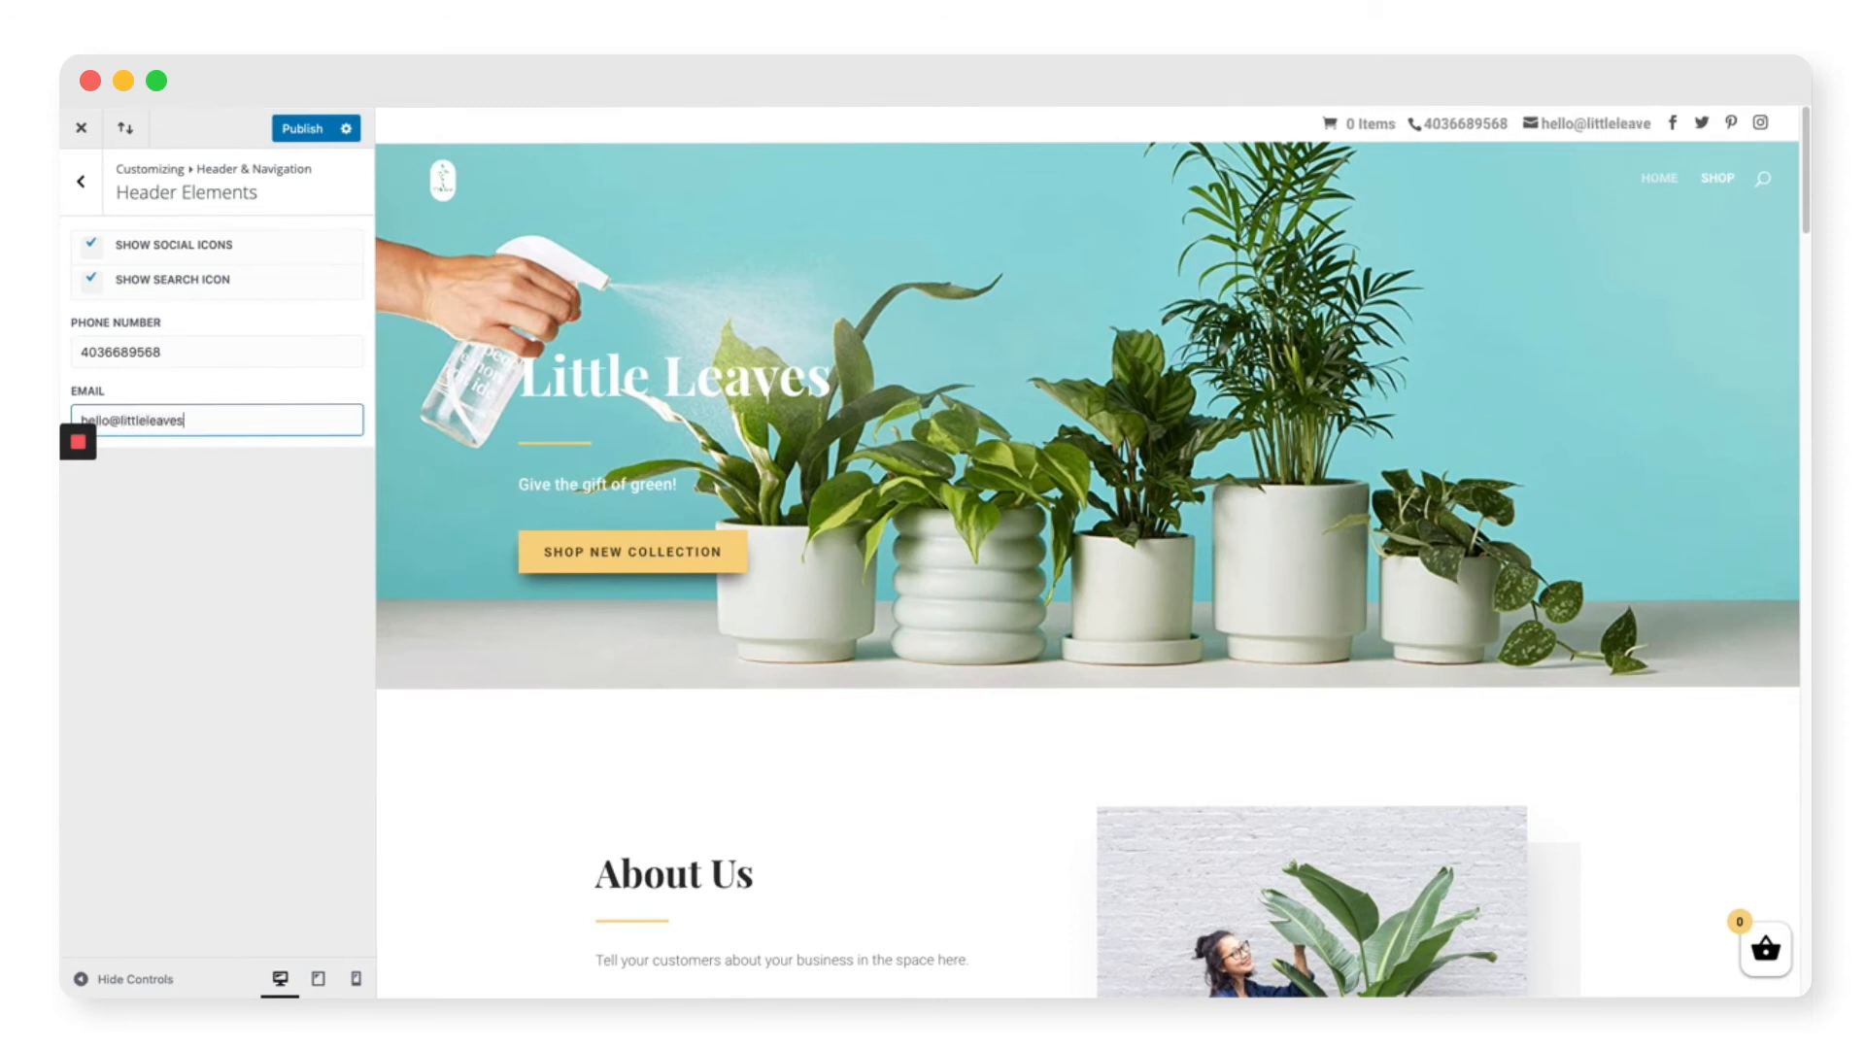
{"action": "left_click", "coordinate": [306, 502]}
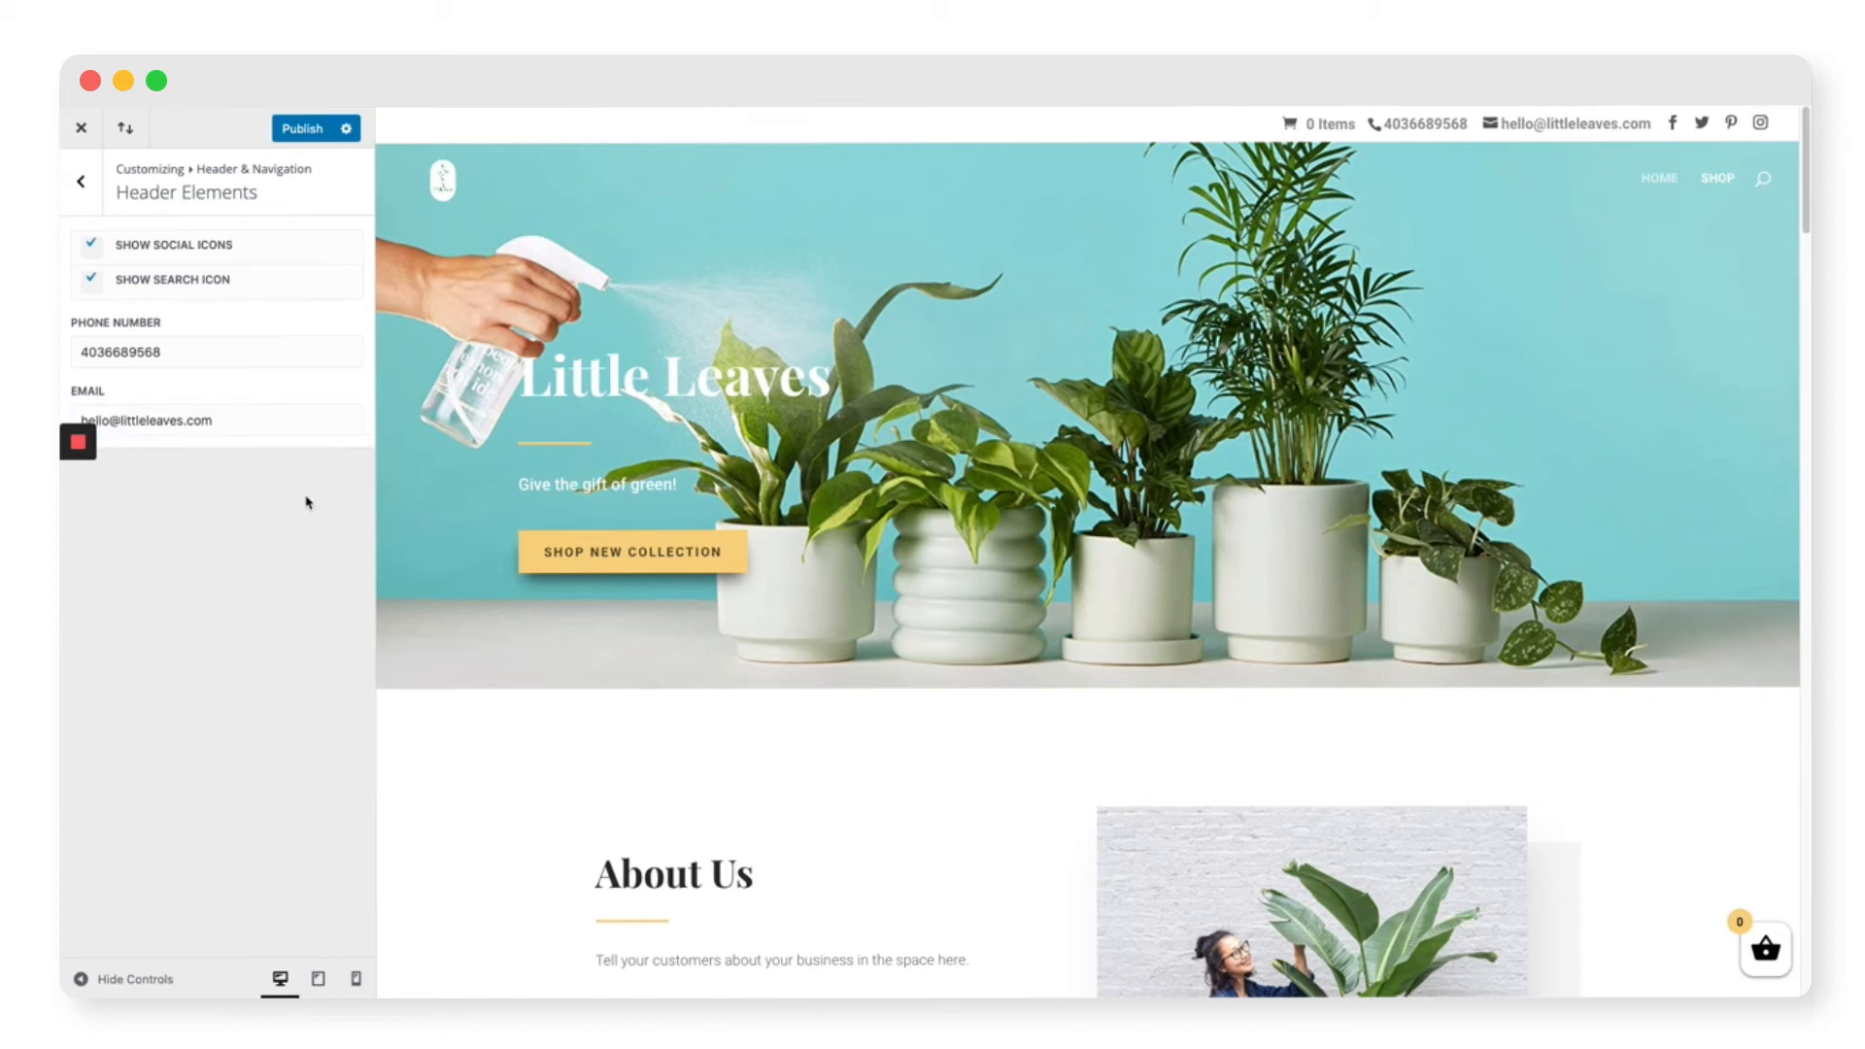
{"action": "left_click", "coordinate": [301, 129]}
Step: Close the Customizer and relaunch the setup wizard from WooCommerce Settings Help
{"action": "left_click", "coordinate": [82, 128]}
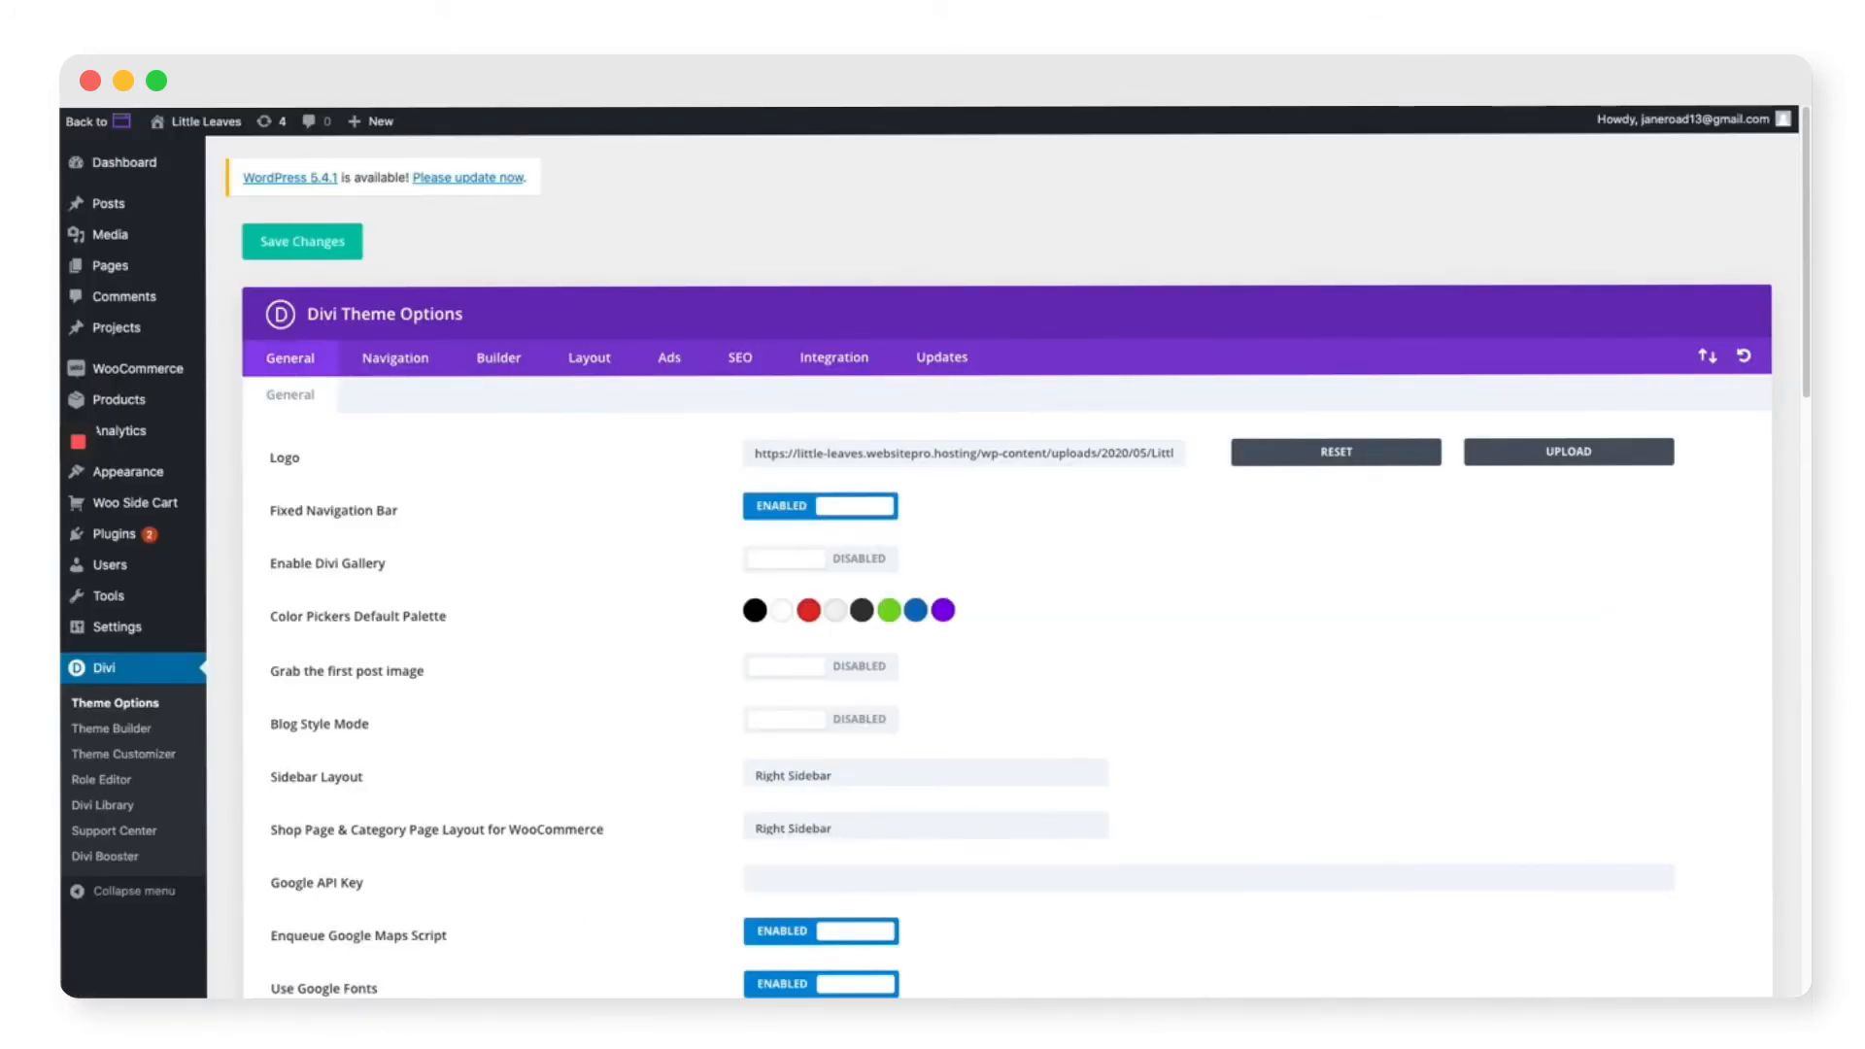
{"action": "mouse_move", "coordinate": [146, 381]}
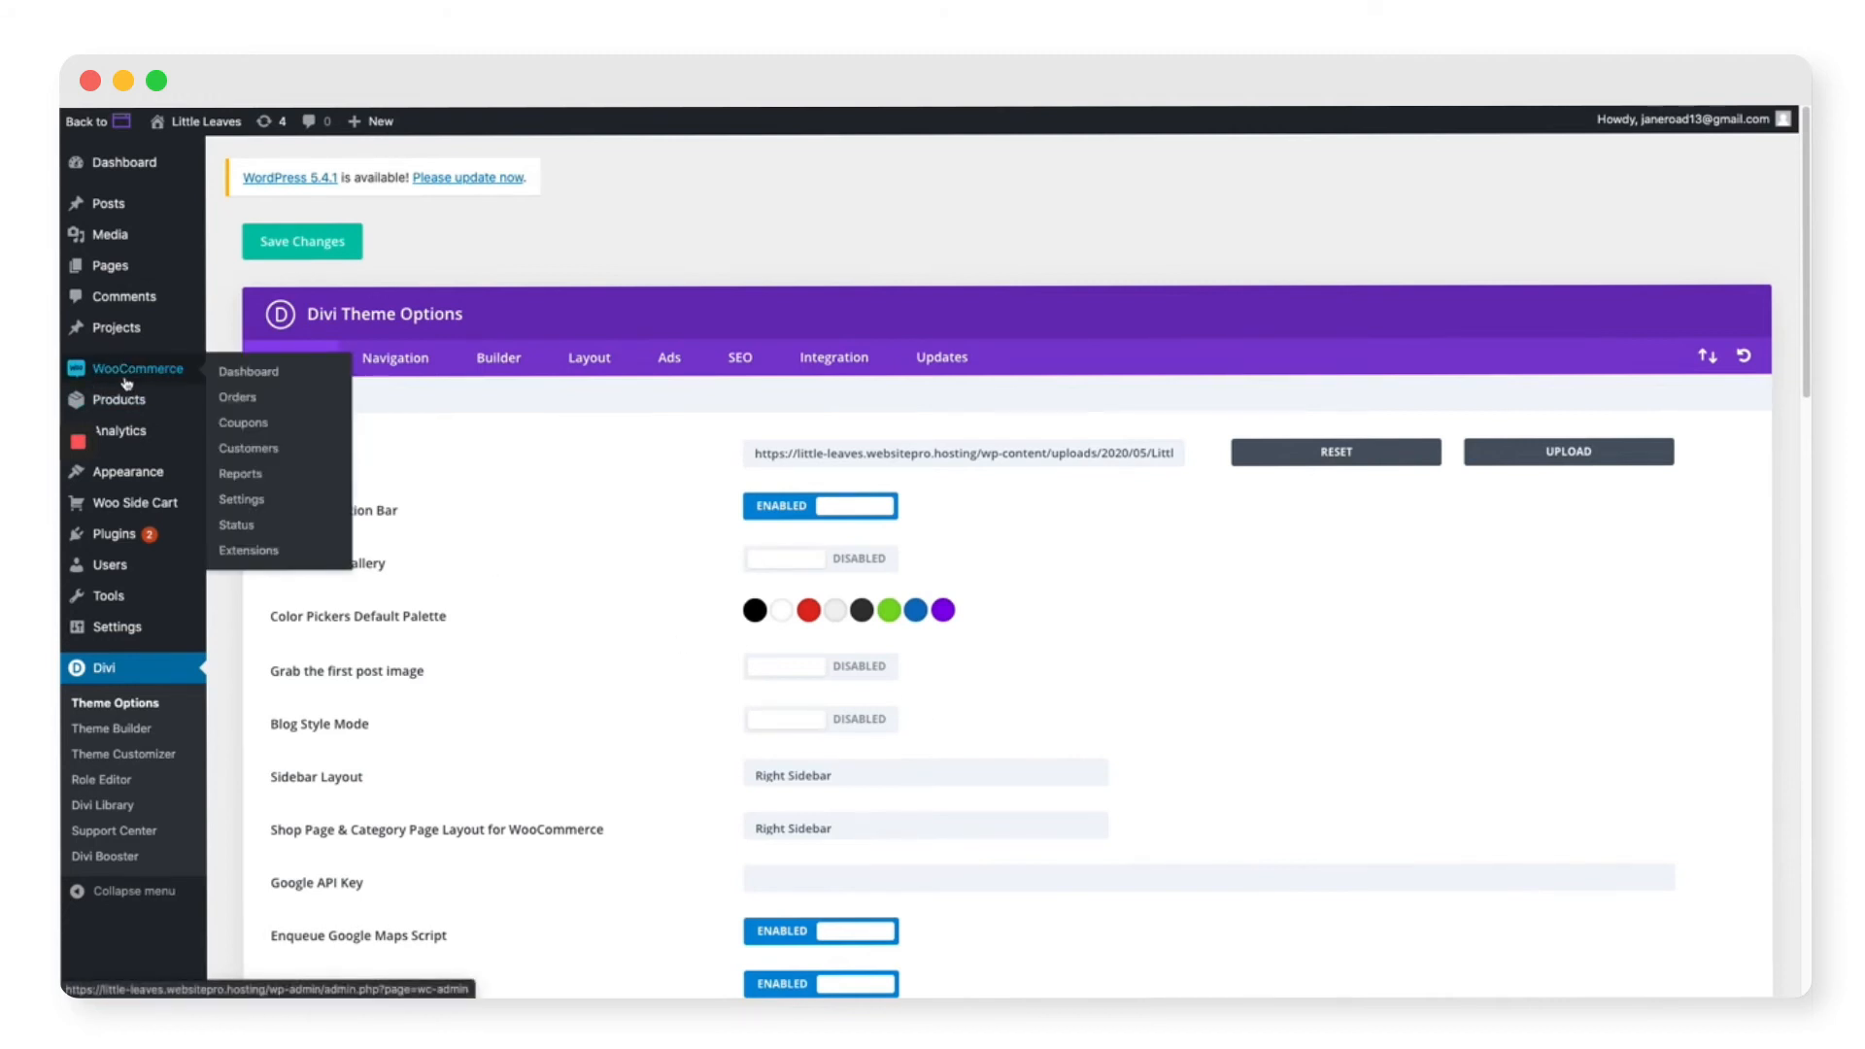
{"action": "left_click", "coordinate": [126, 382]}
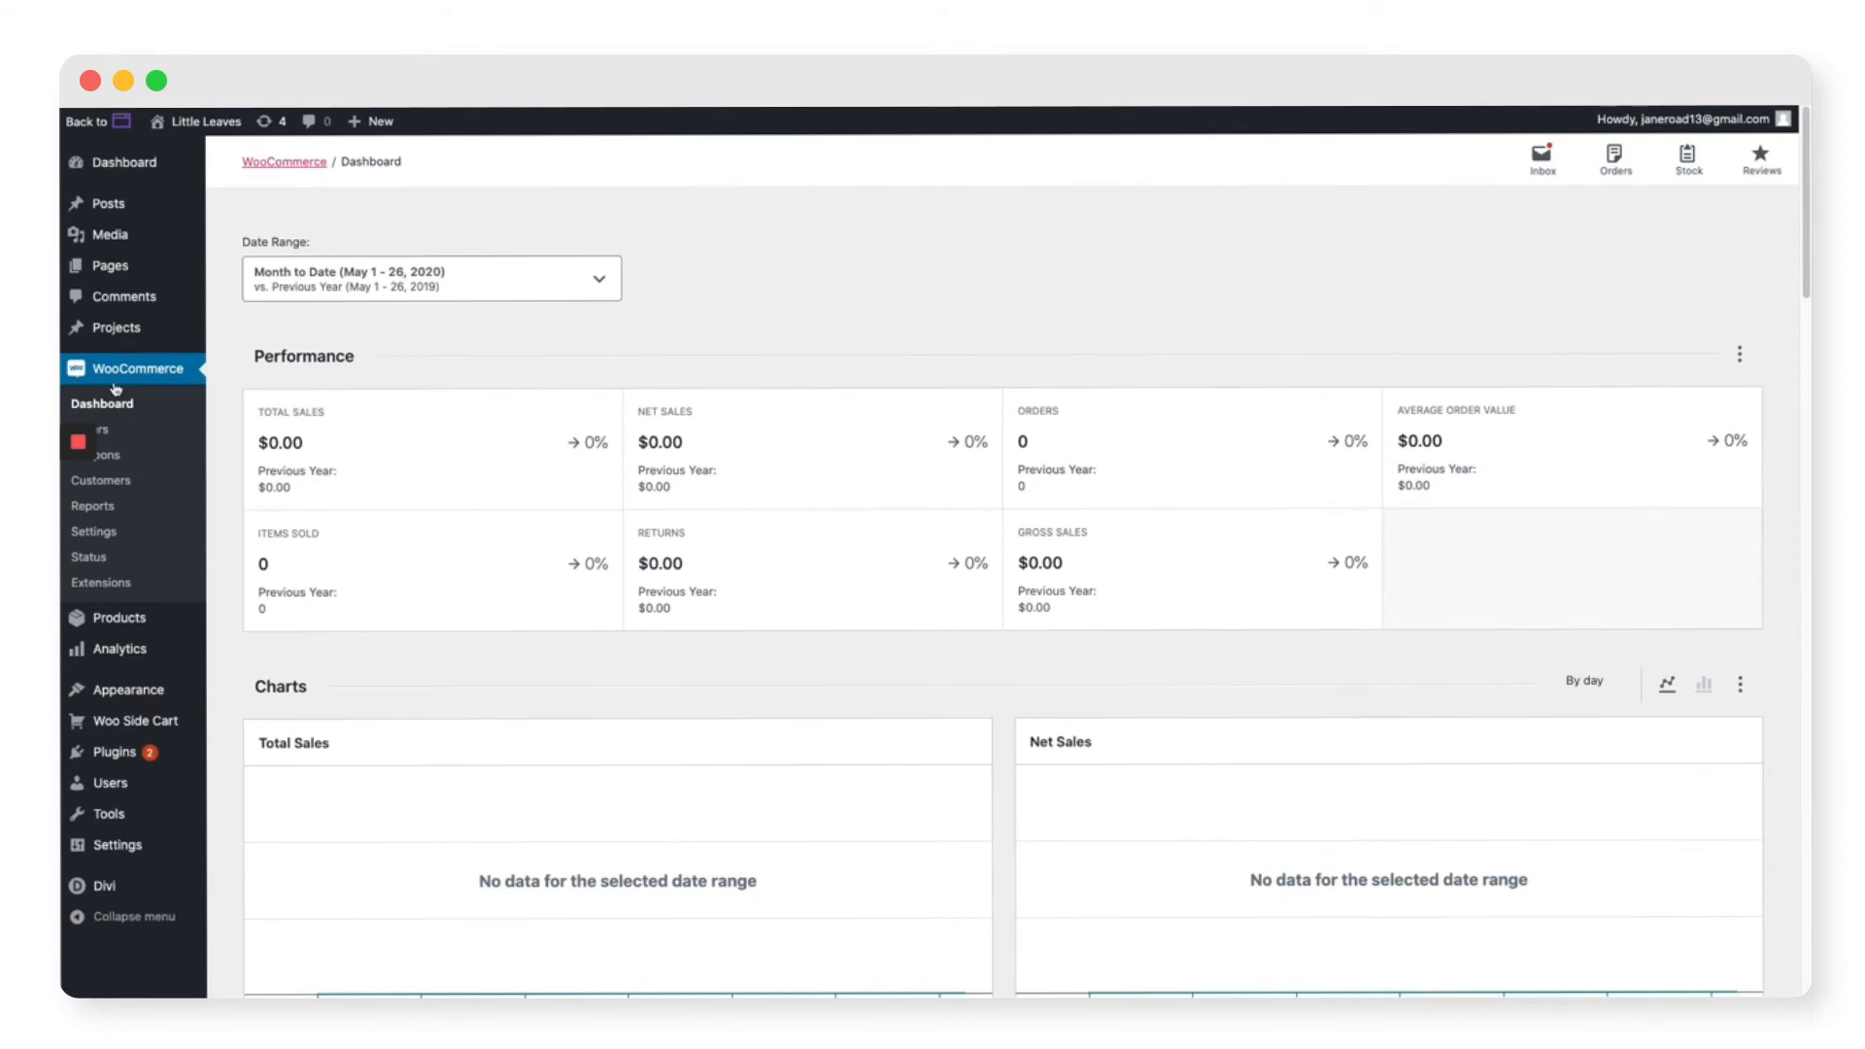
{"action": "left_click", "coordinate": [93, 532]}
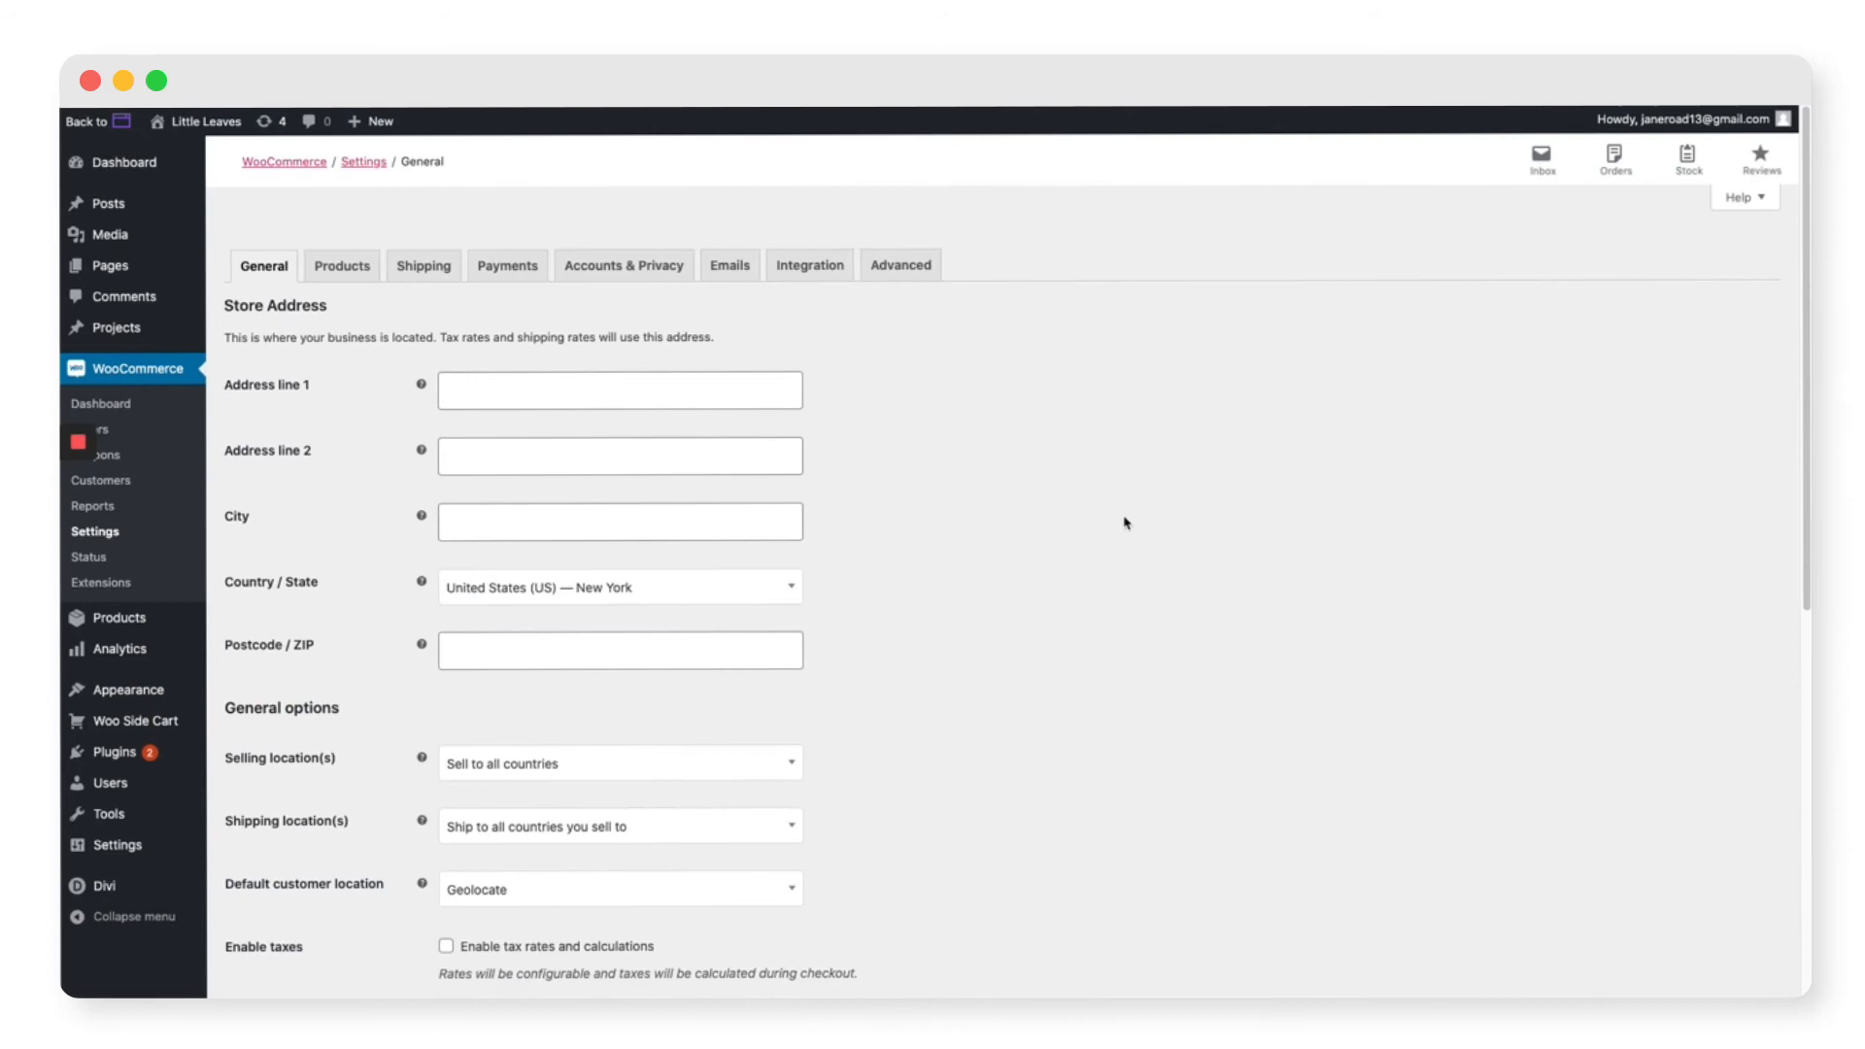
{"action": "left_click", "coordinate": [1743, 199]}
{"action": "left_click", "coordinate": [282, 294]}
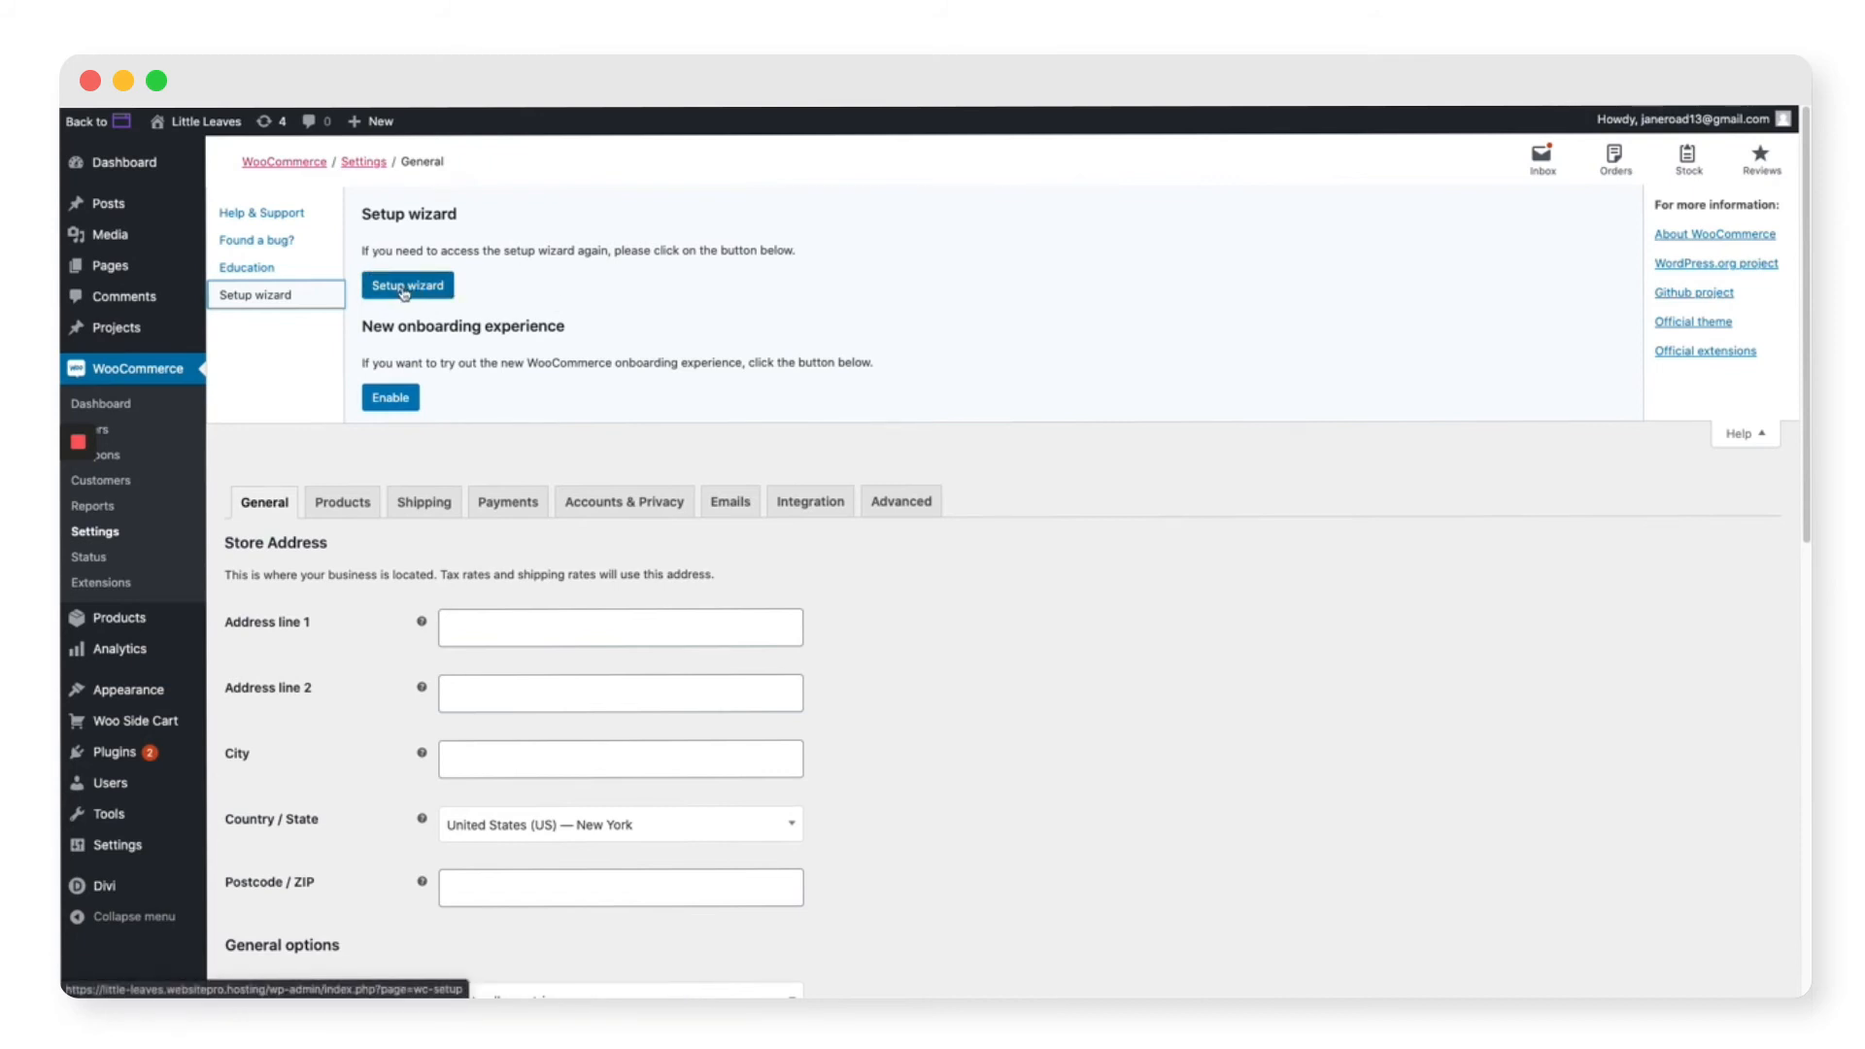
{"action": "left_click", "coordinate": [405, 289]}
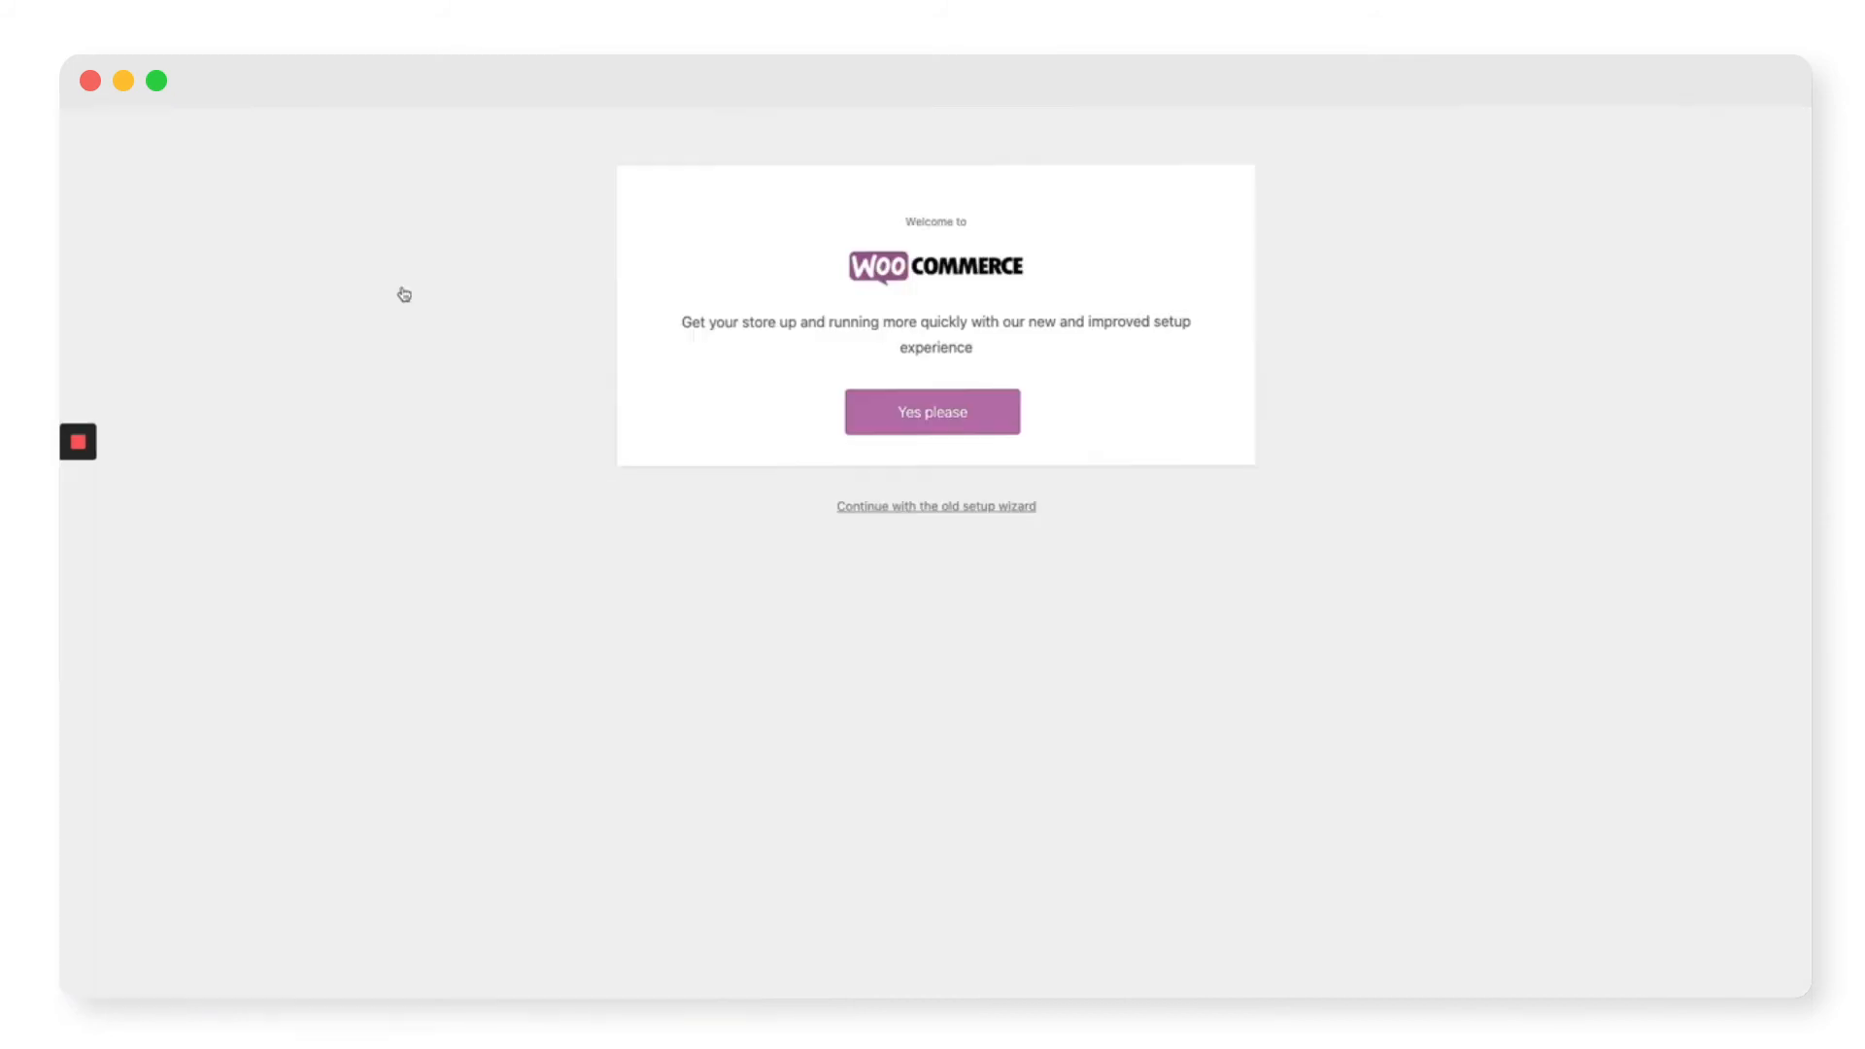
Step: Accept the new setup experience and activate Jetpack and WooCommerce Services
{"action": "left_click", "coordinate": [924, 433]}
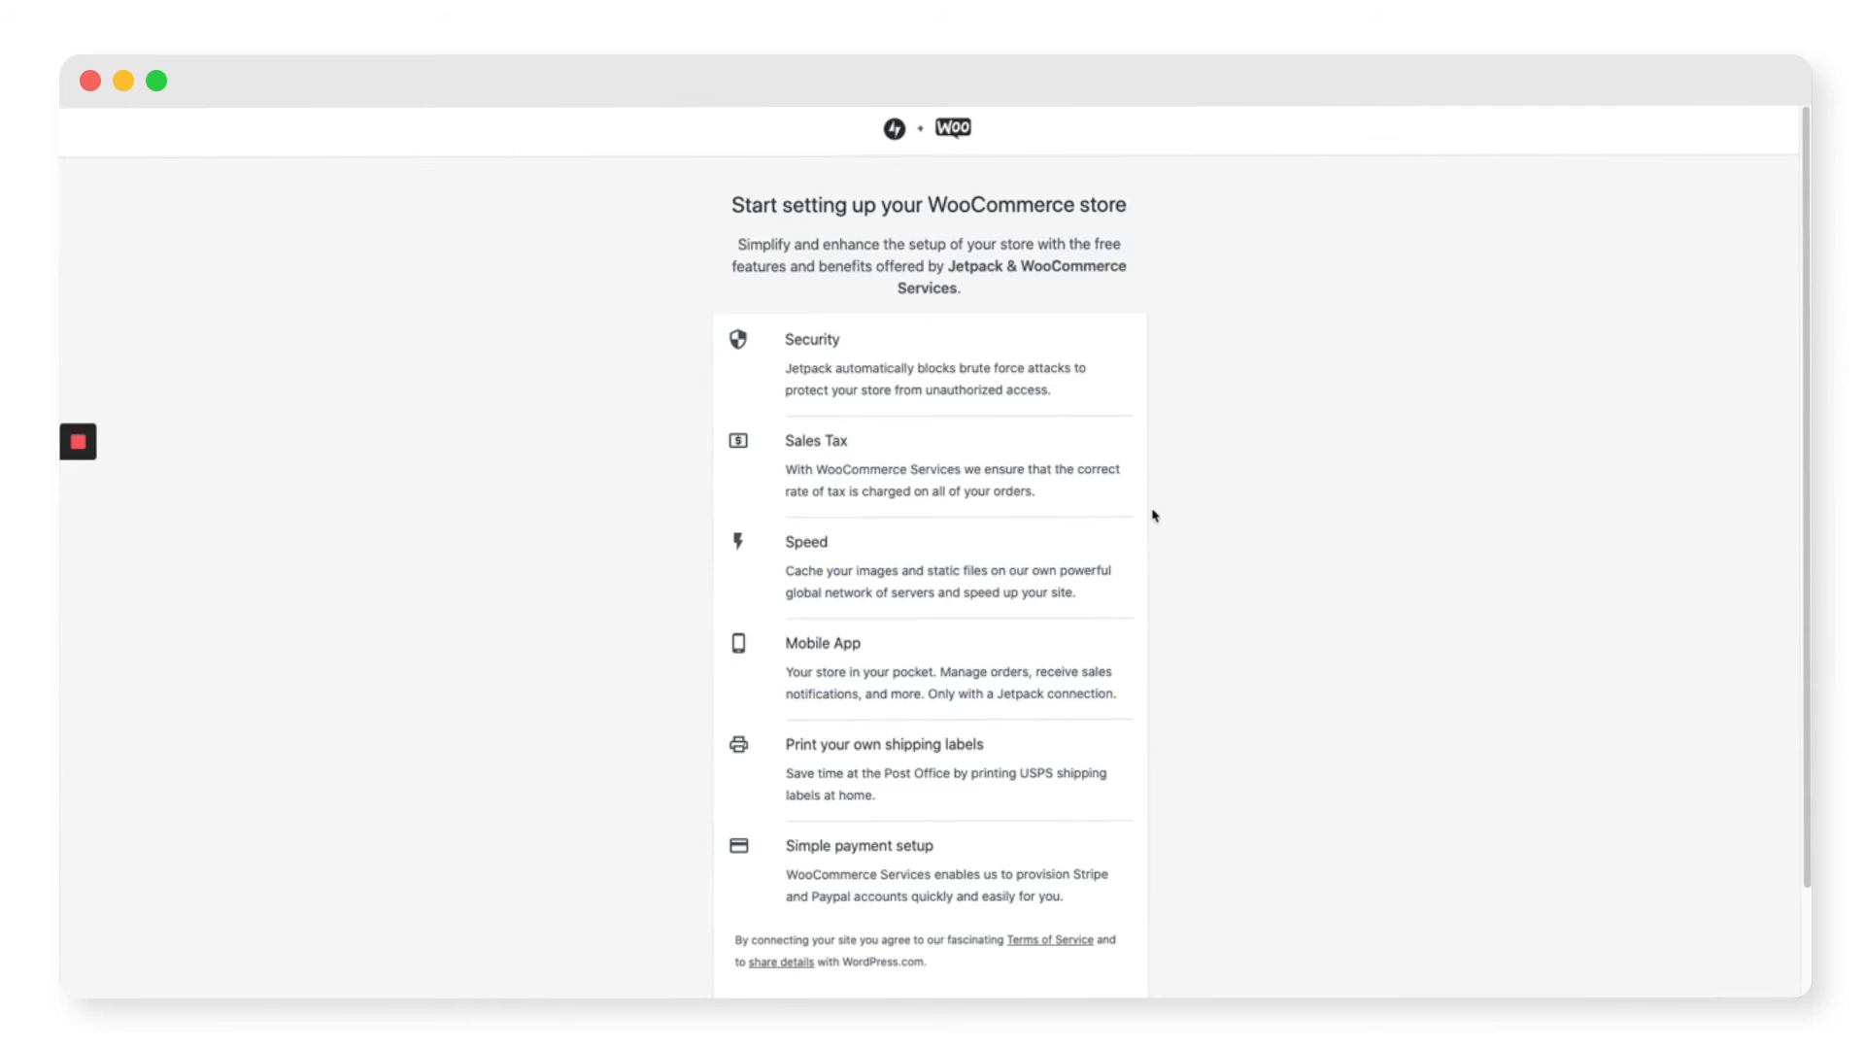
{"action": "scroll", "coordinate": [1165, 525], "scroll_direction": "down", "scroll_amount": 3}
{"action": "left_click", "coordinate": [922, 914]}
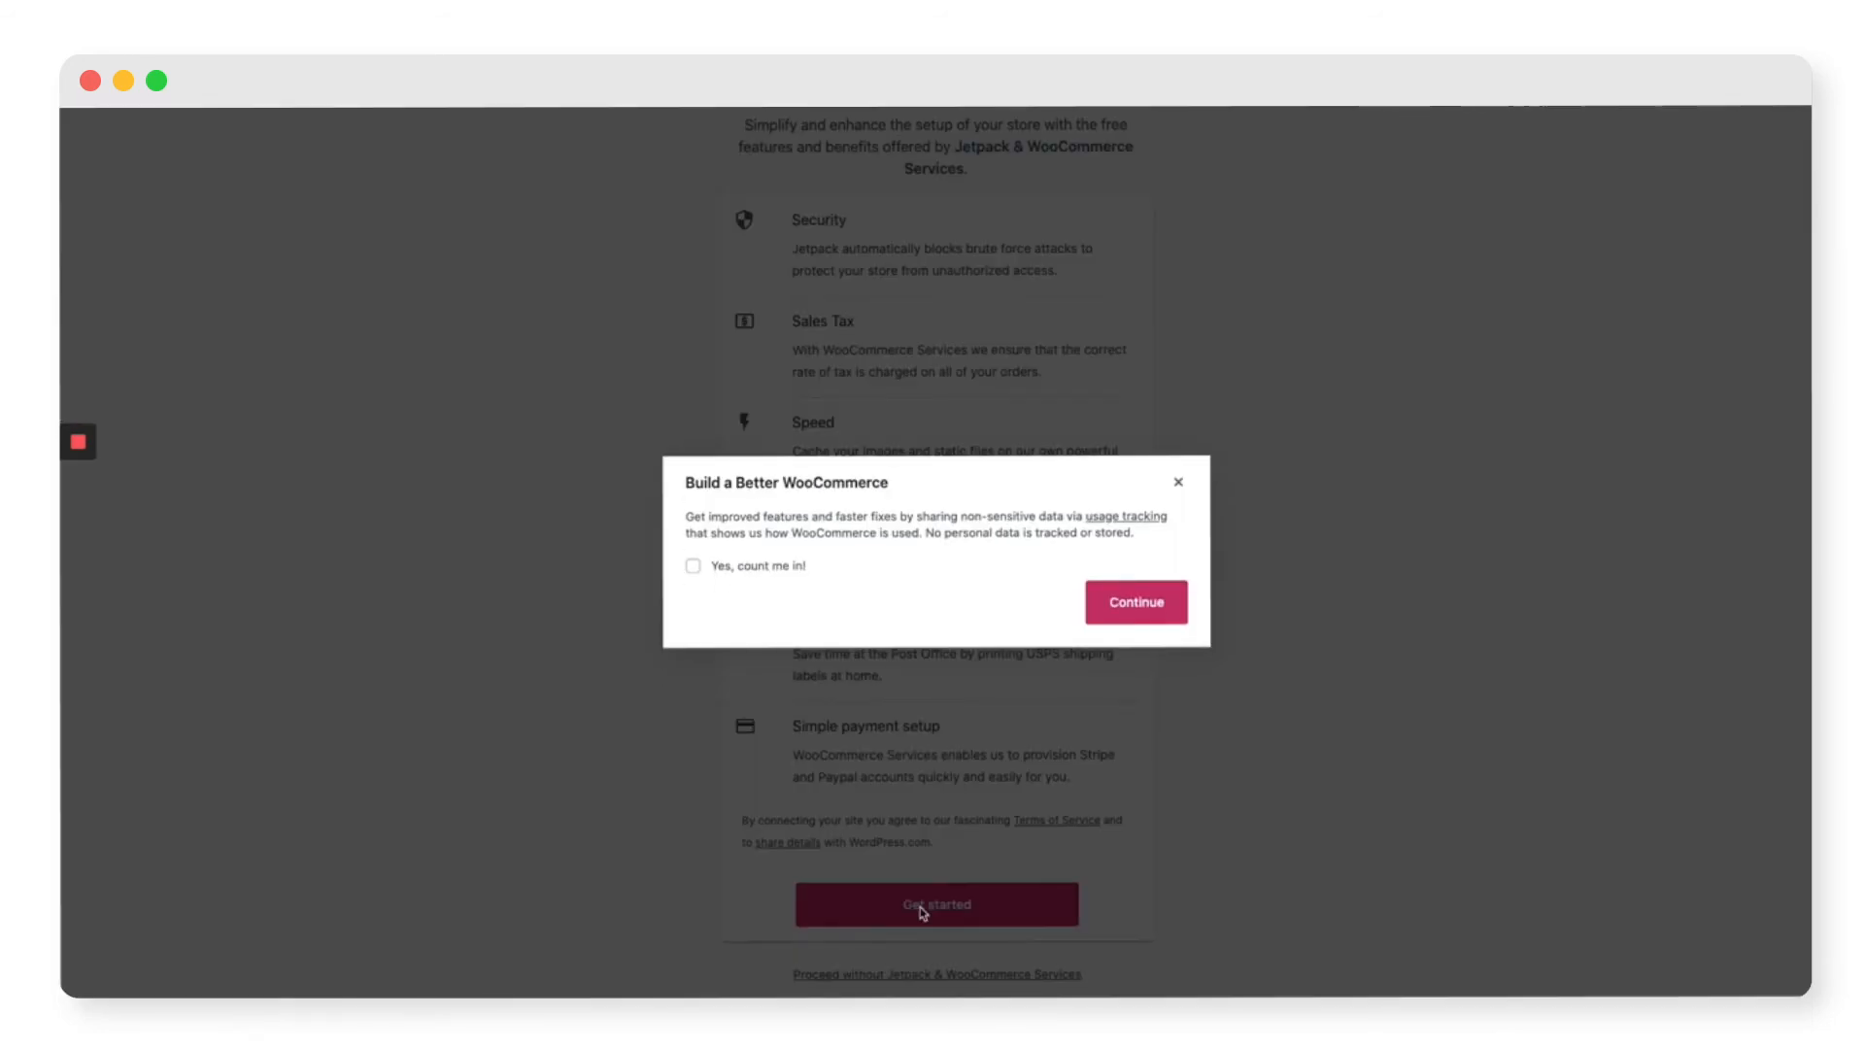
{"action": "left_click", "coordinate": [1166, 605]}
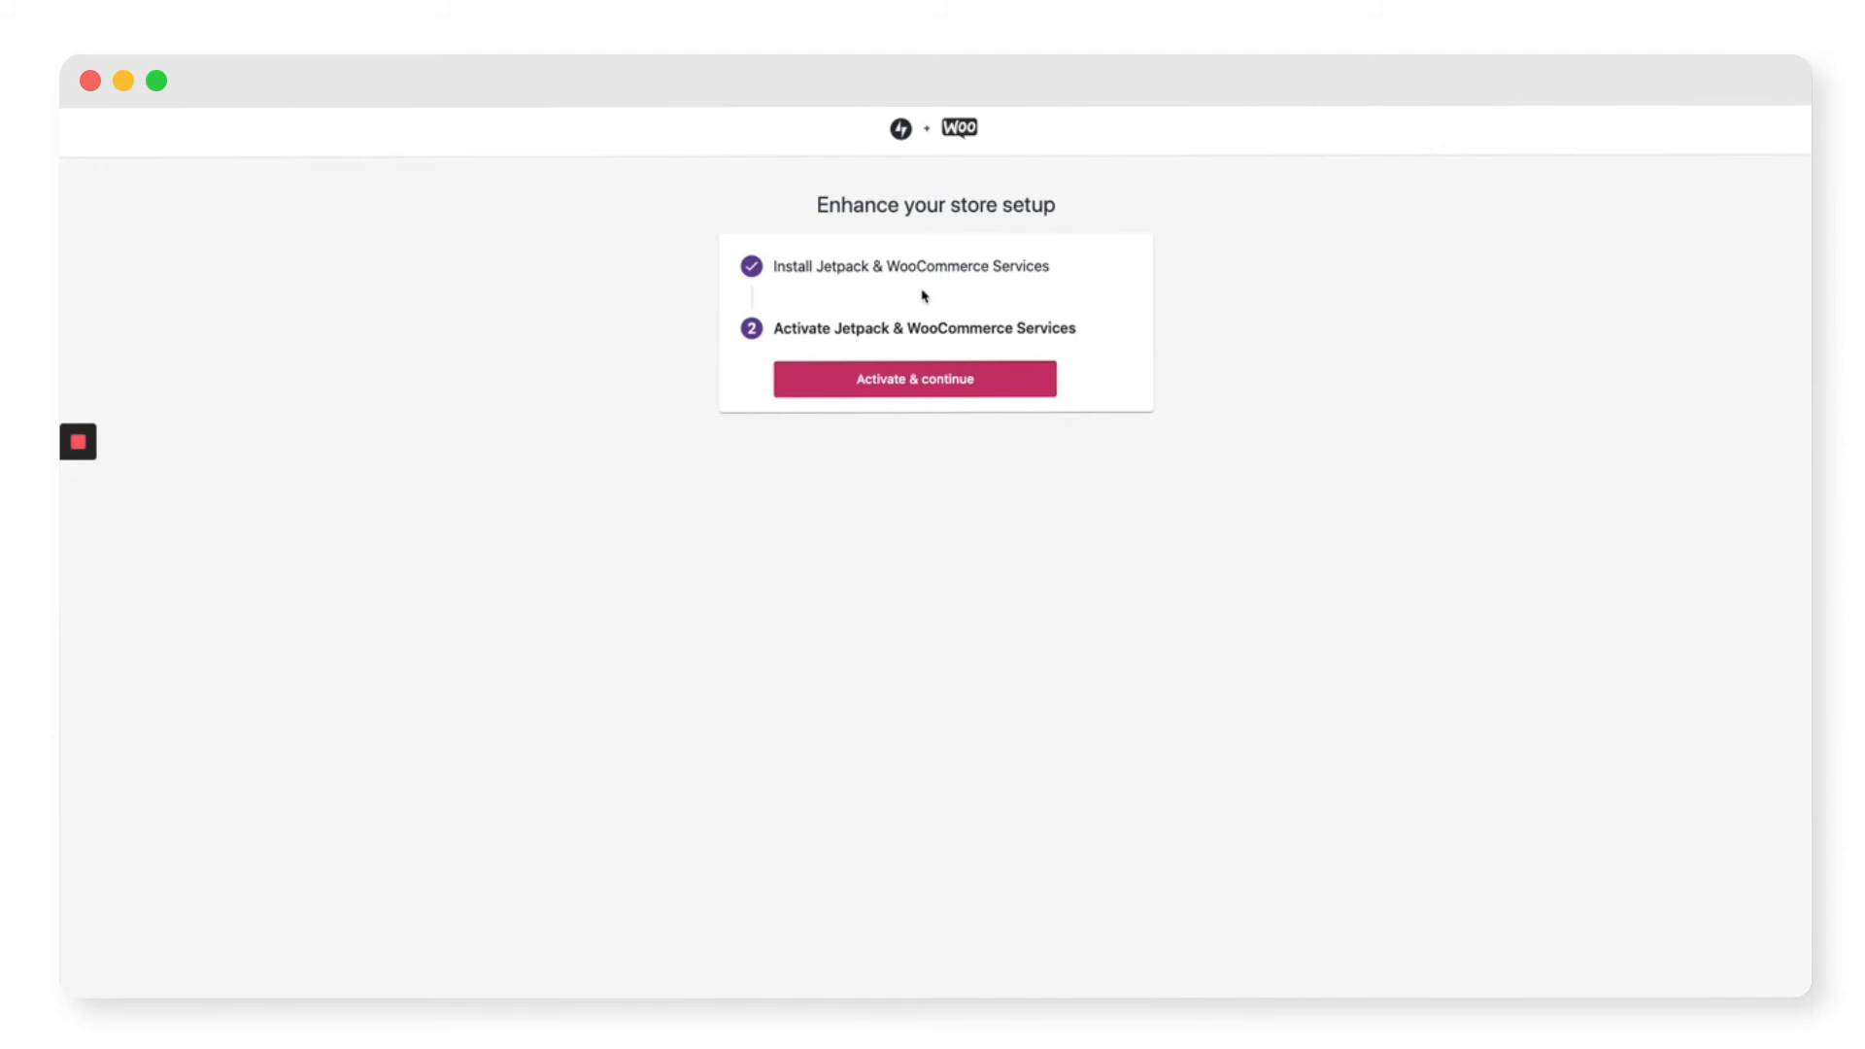
{"action": "left_click", "coordinate": [935, 391]}
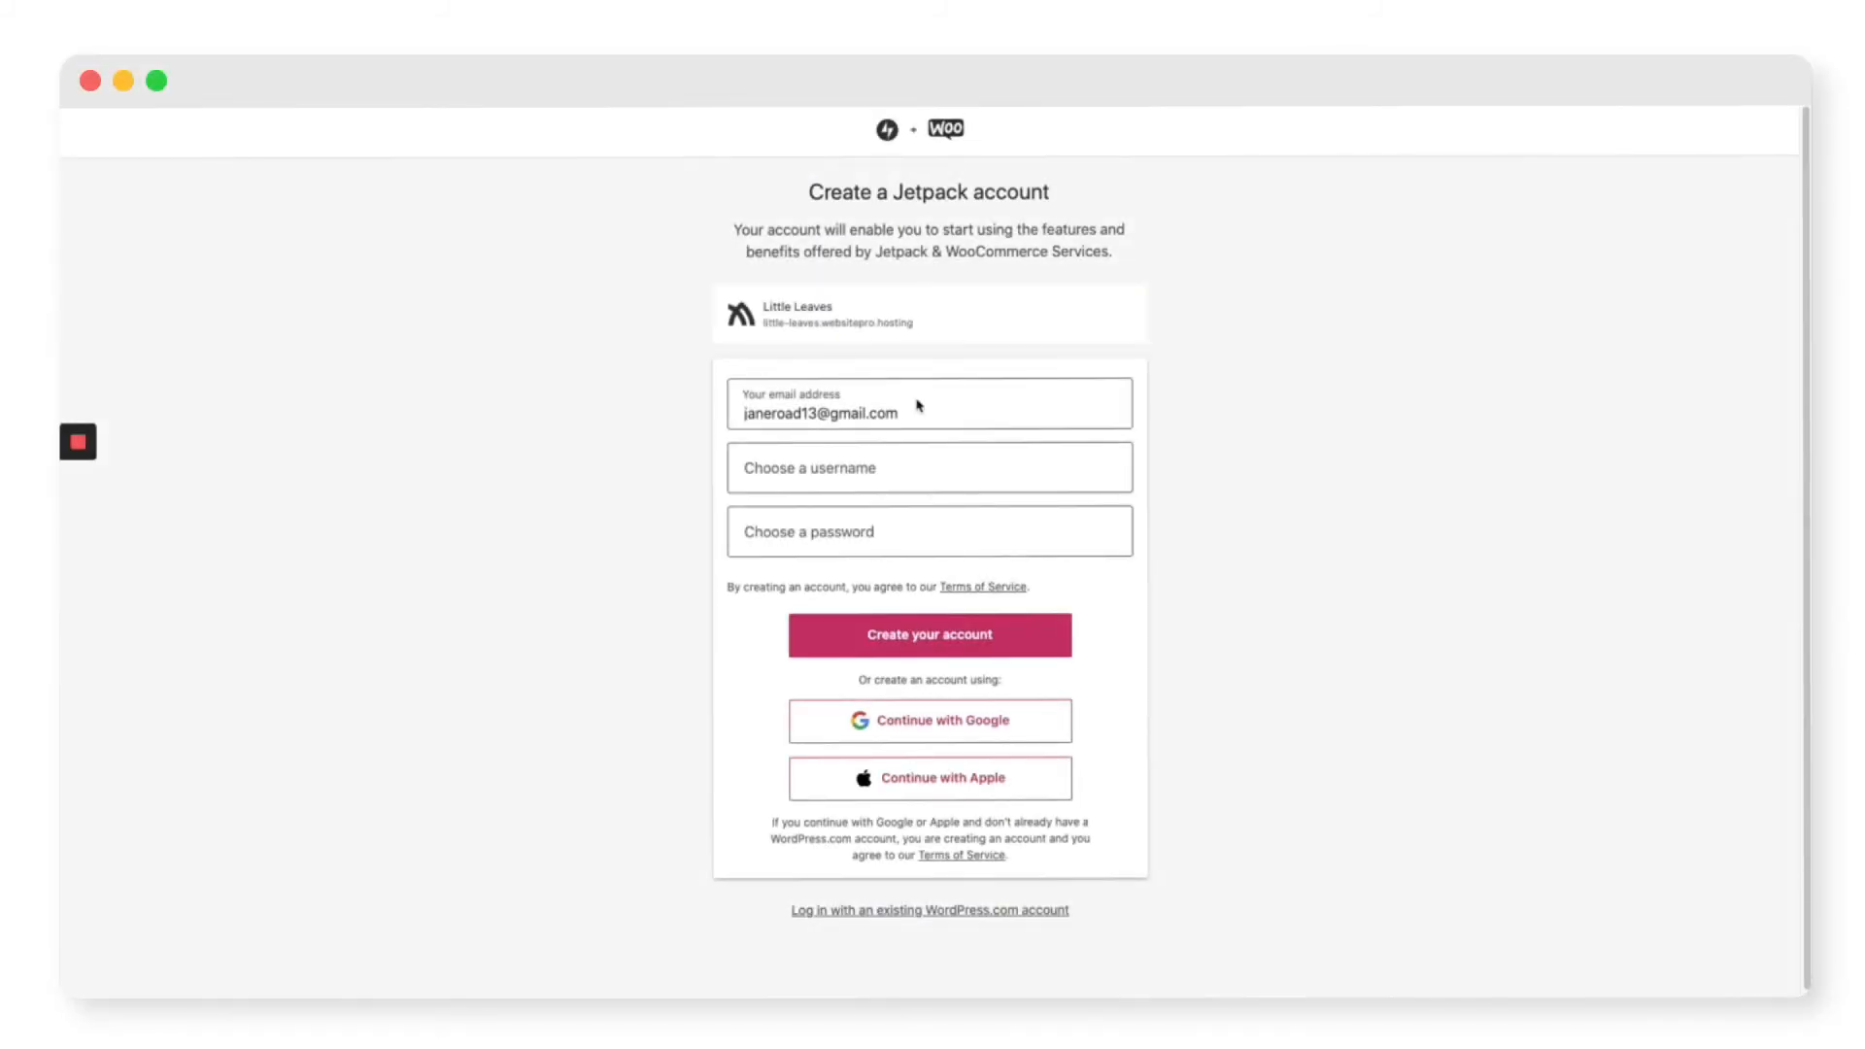
Step: Create a Jetpack account with a username and password, and connect the store to it
{"action": "left_click", "coordinate": [883, 467]}
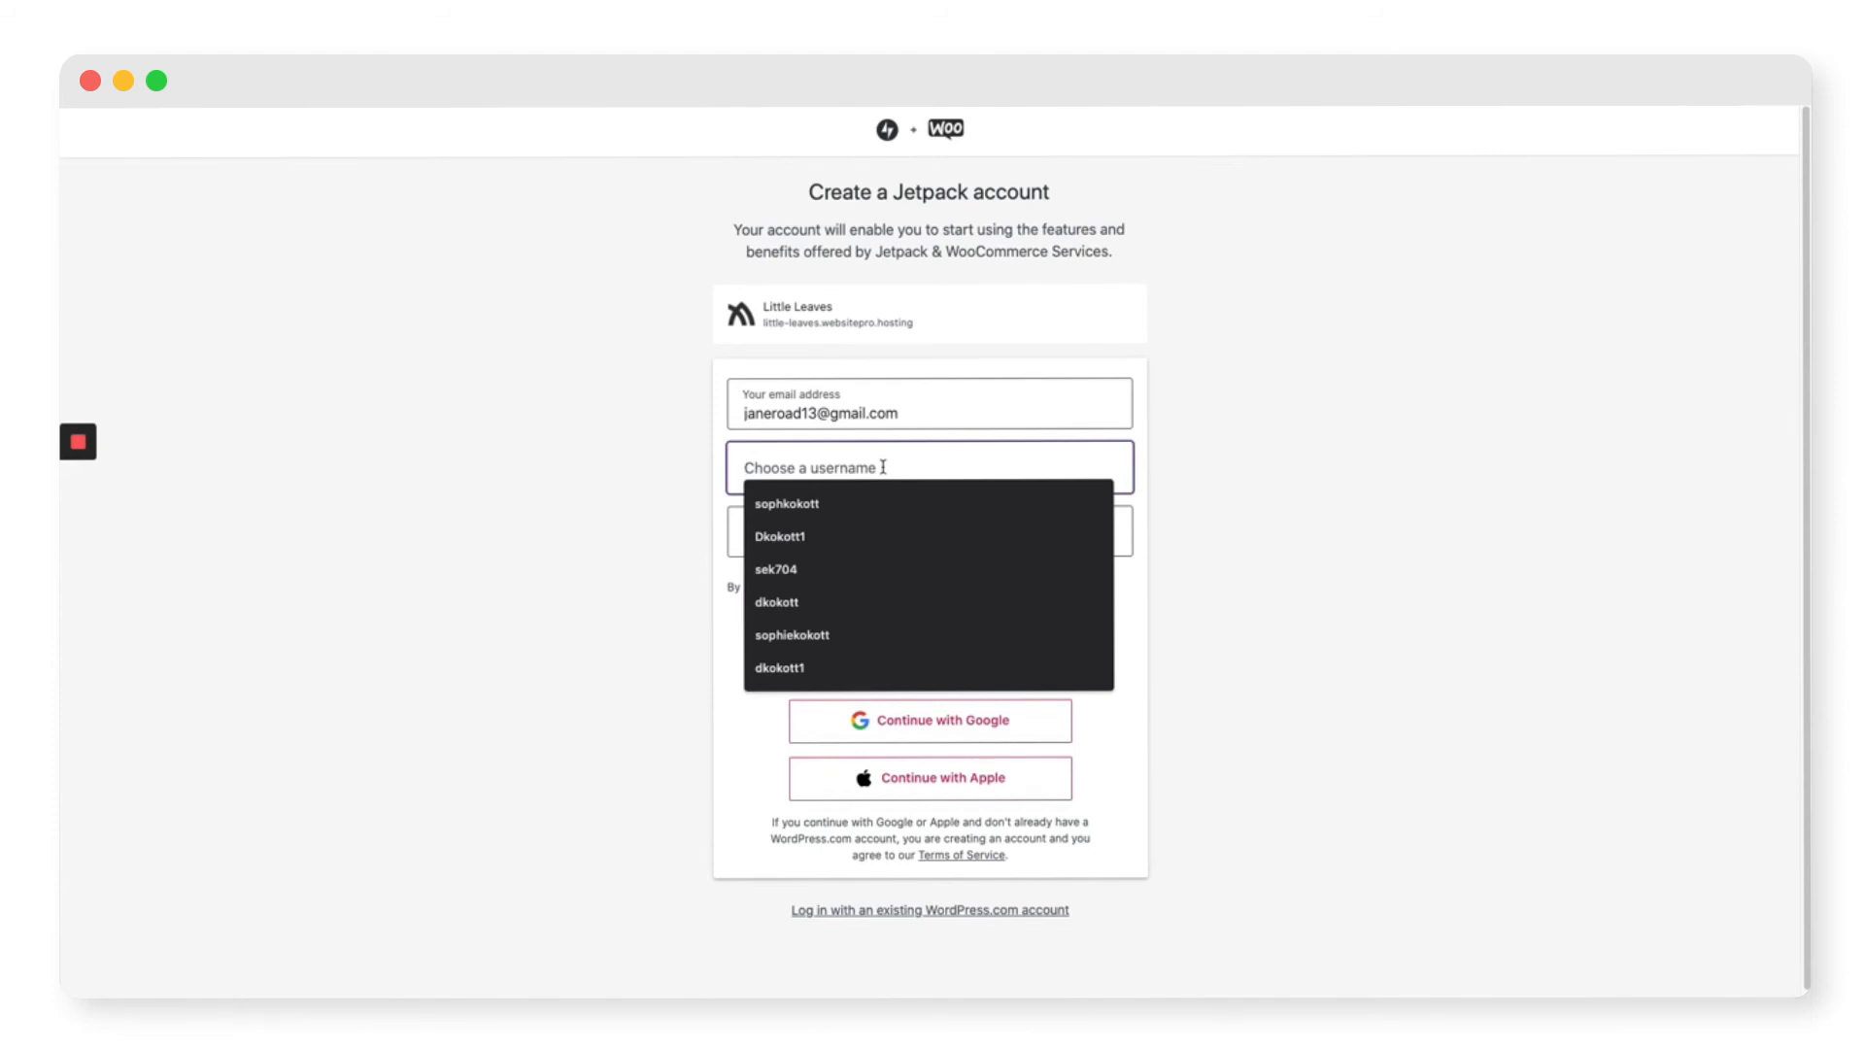
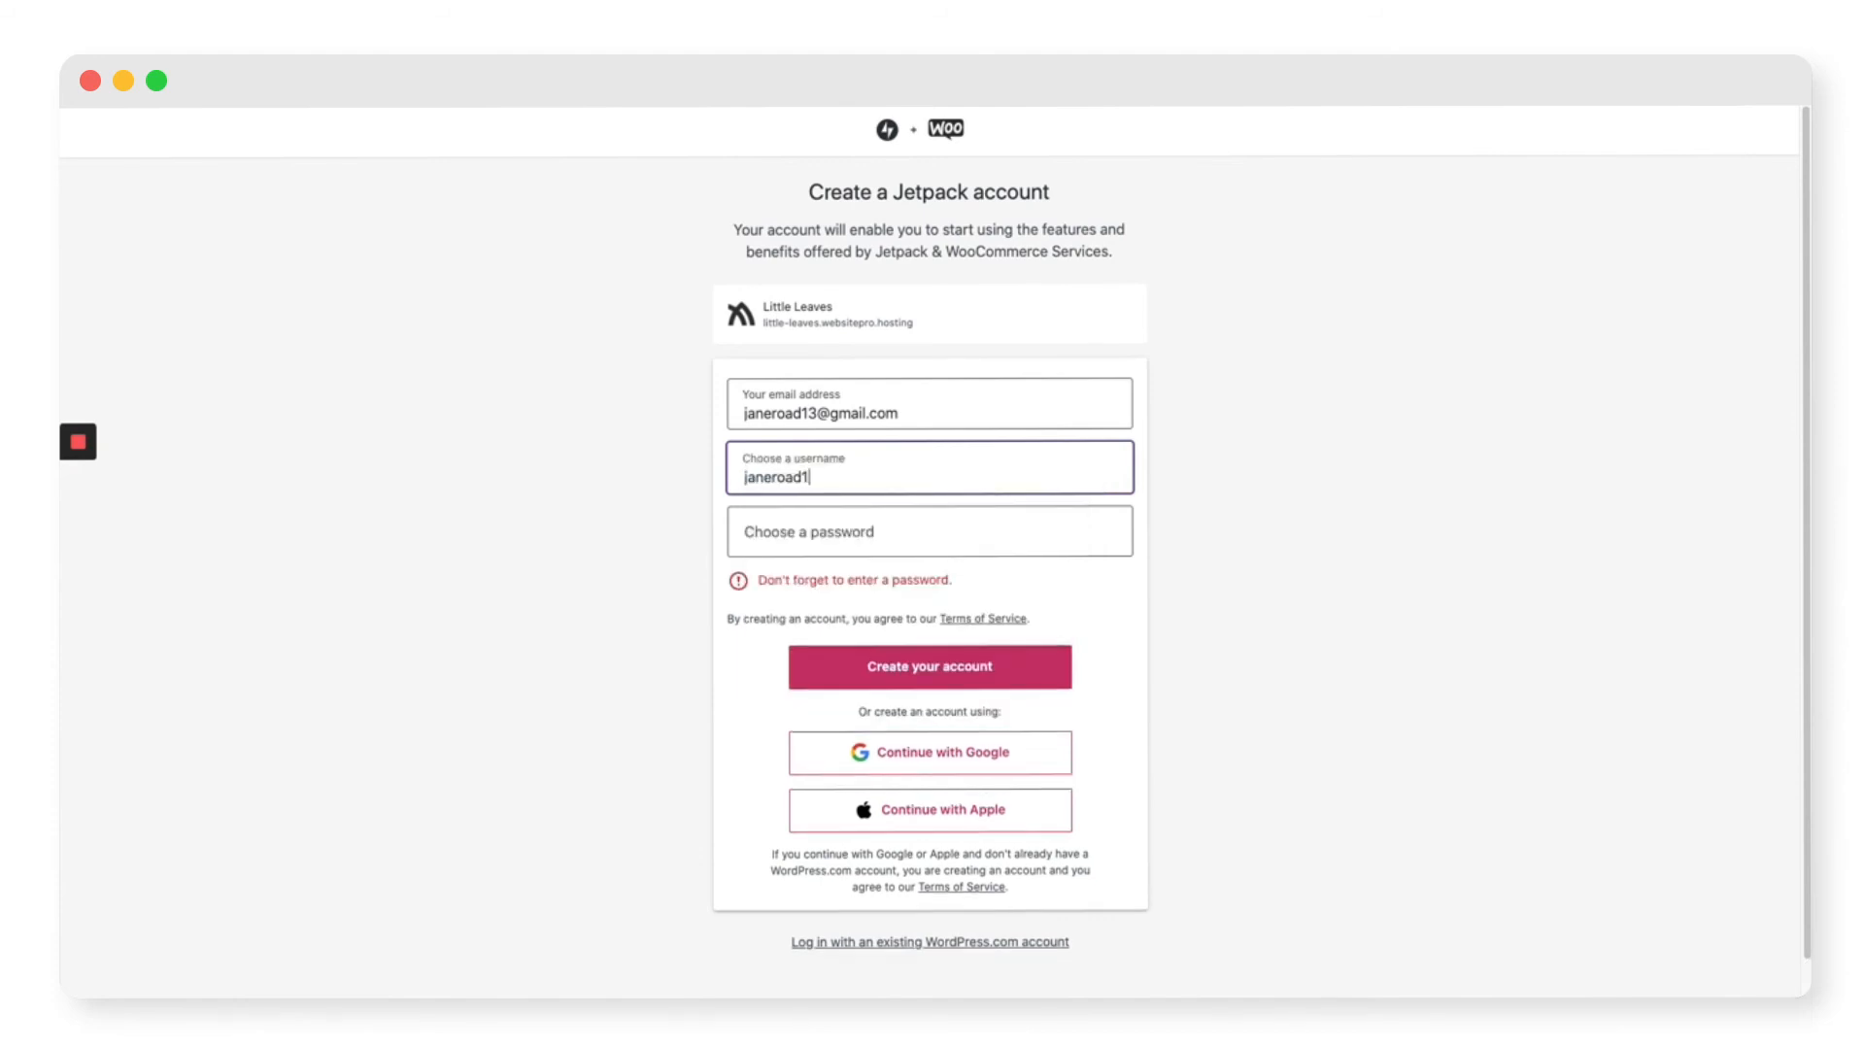
{"action": "left_click", "coordinate": [943, 532]}
{"action": "type", "text": "••••••••••"}
{"action": "left_click", "coordinate": [1016, 651]}
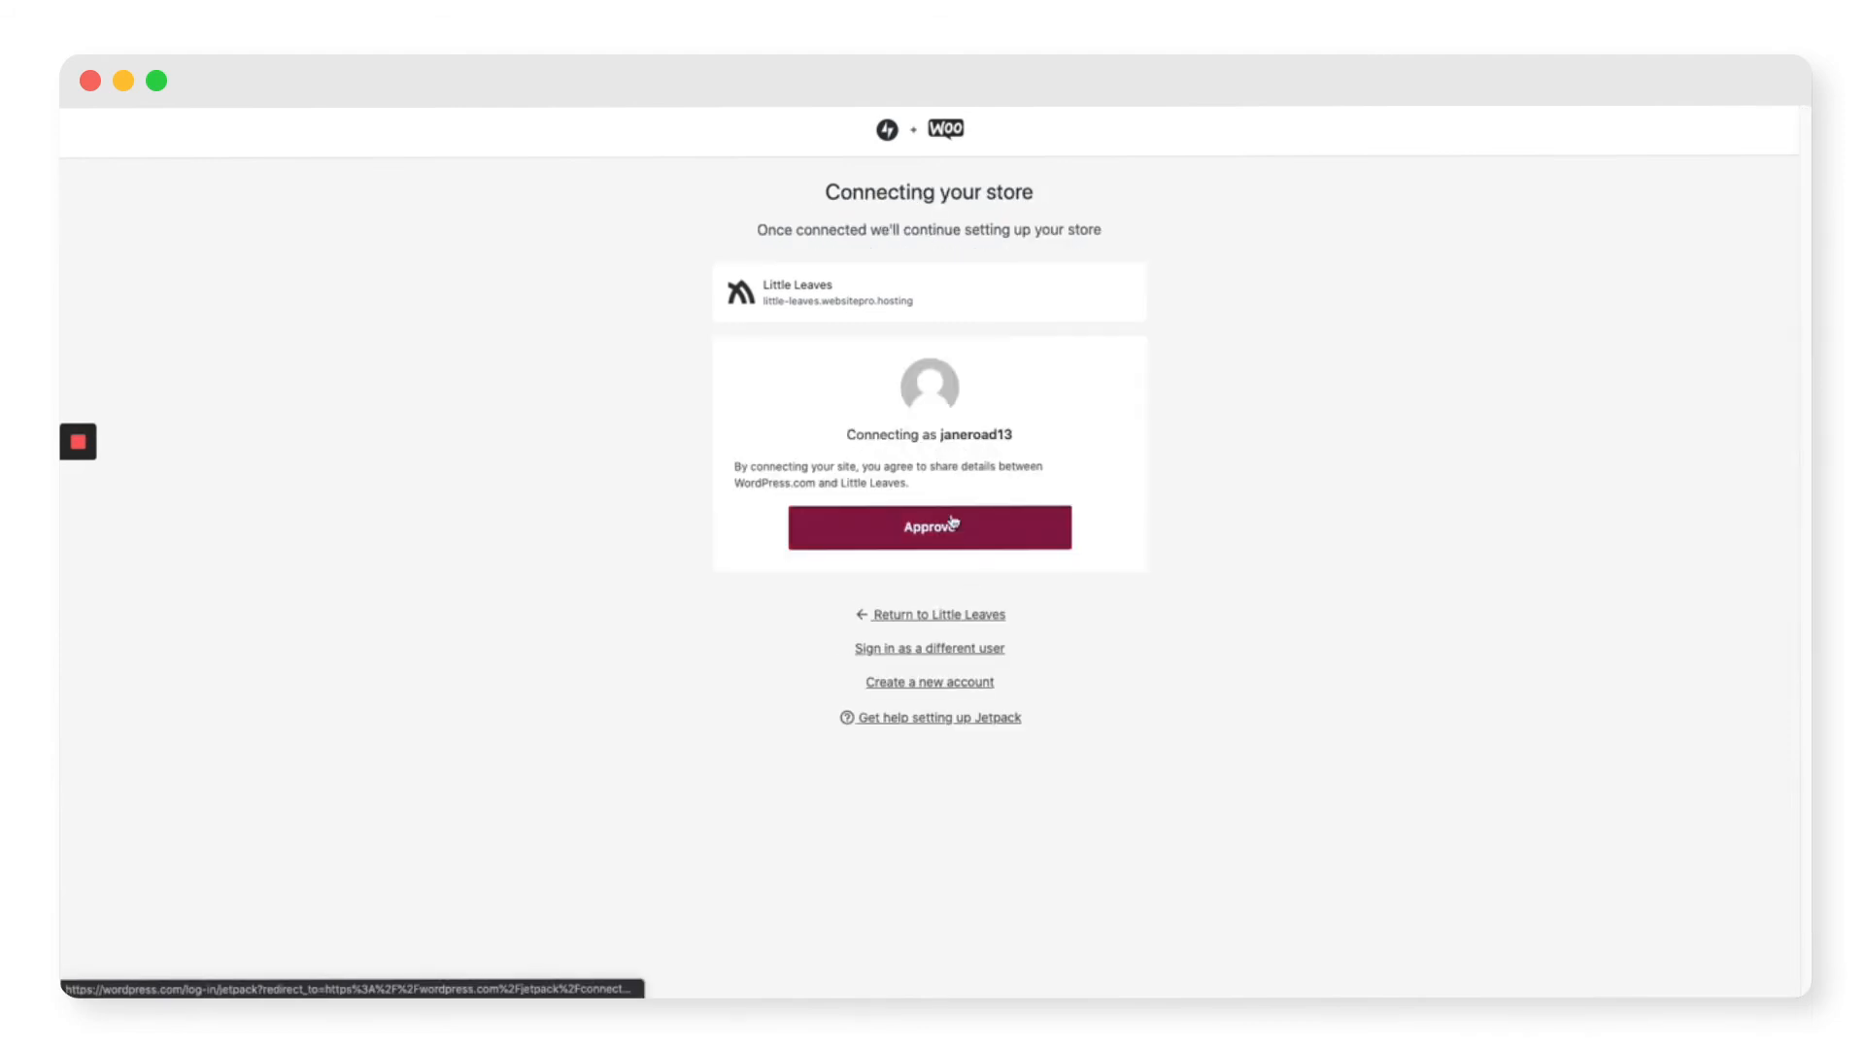
{"action": "left_click", "coordinate": [950, 529]}
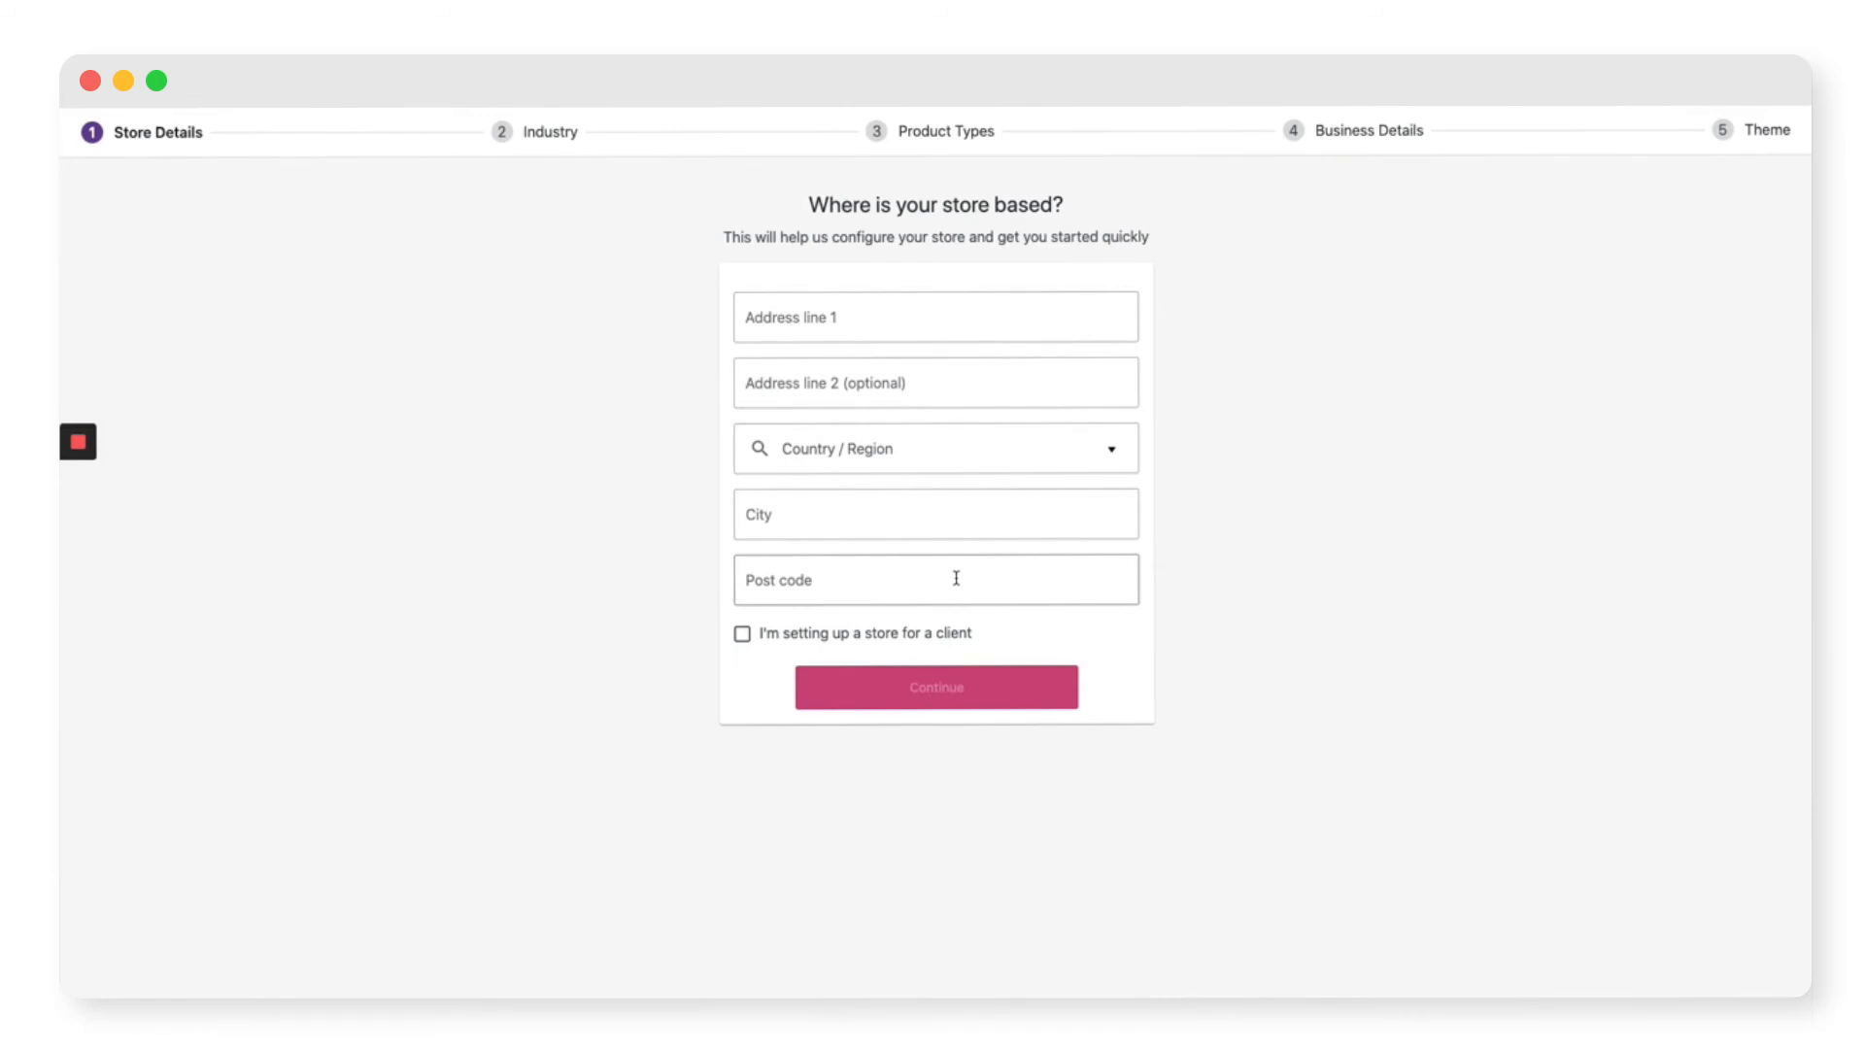
Step: Submit the store address, set the industry to Other: 'Plants', and select physical products and downloads
{"action": "left_click", "coordinate": [878, 318]}
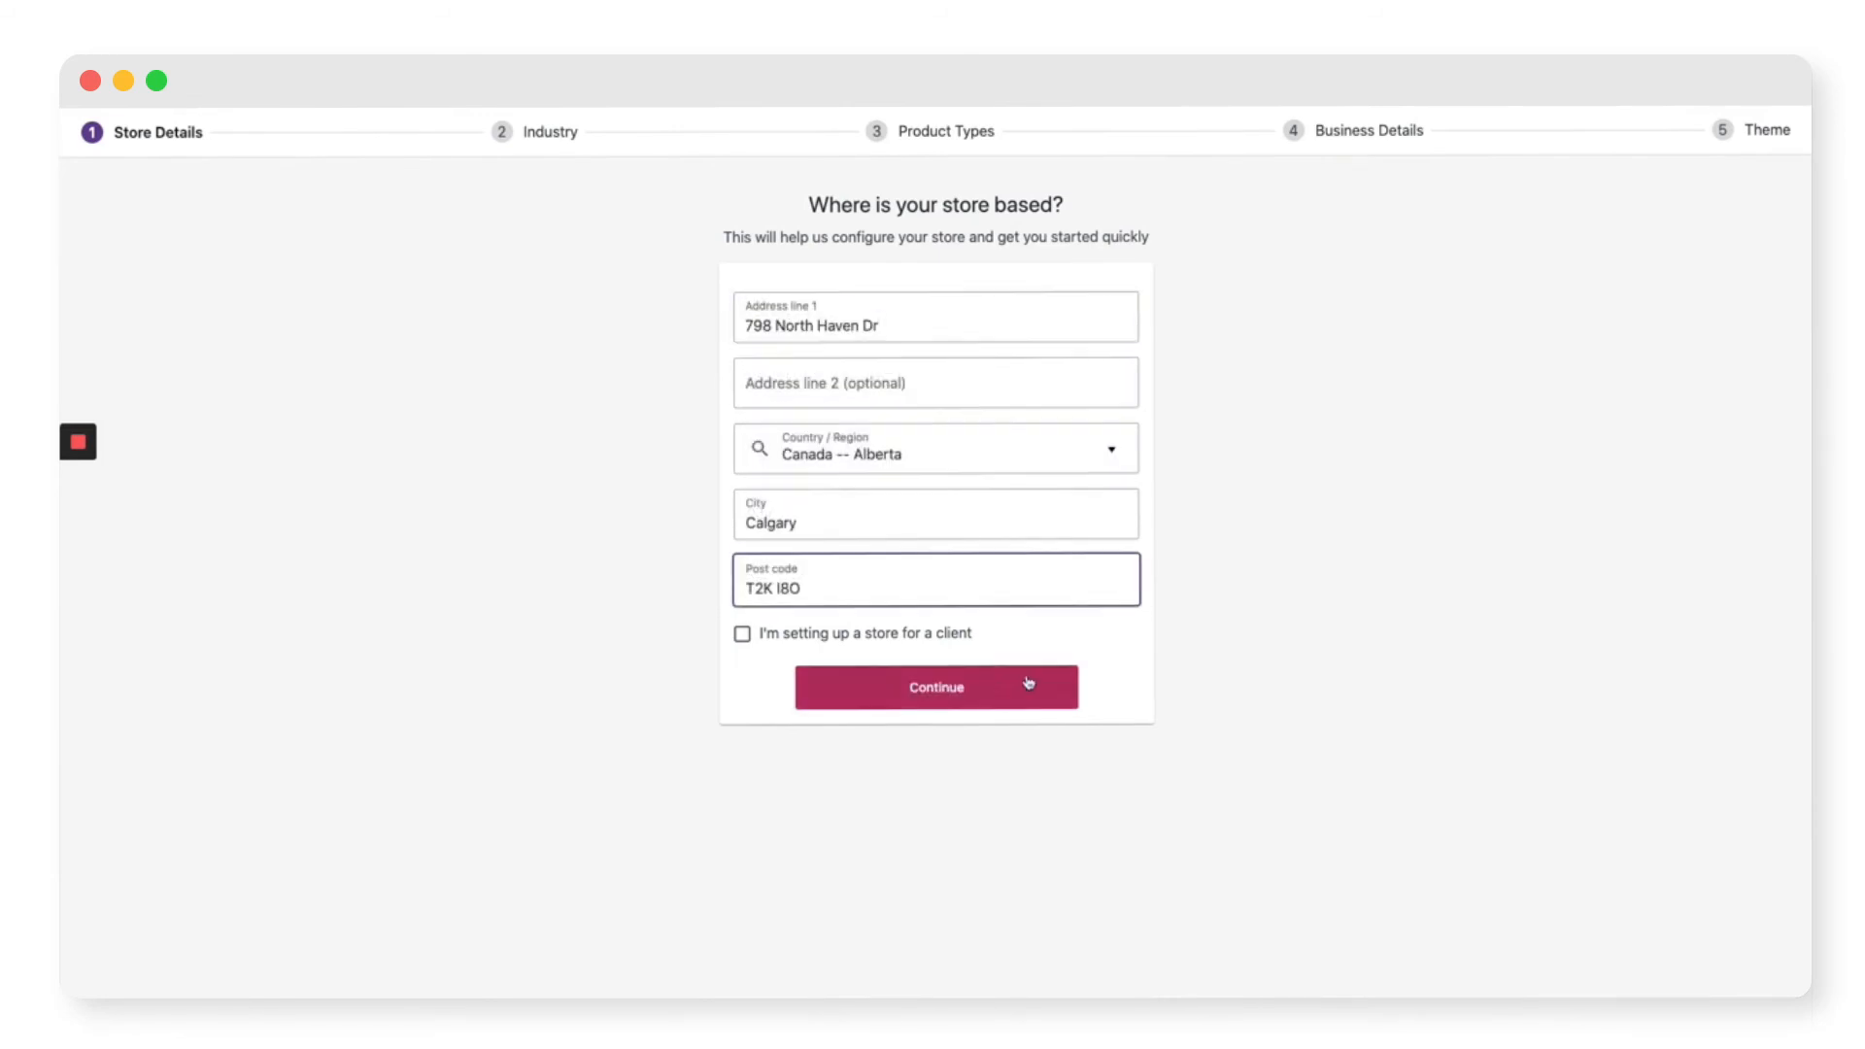
{"action": "left_click", "coordinate": [999, 690]}
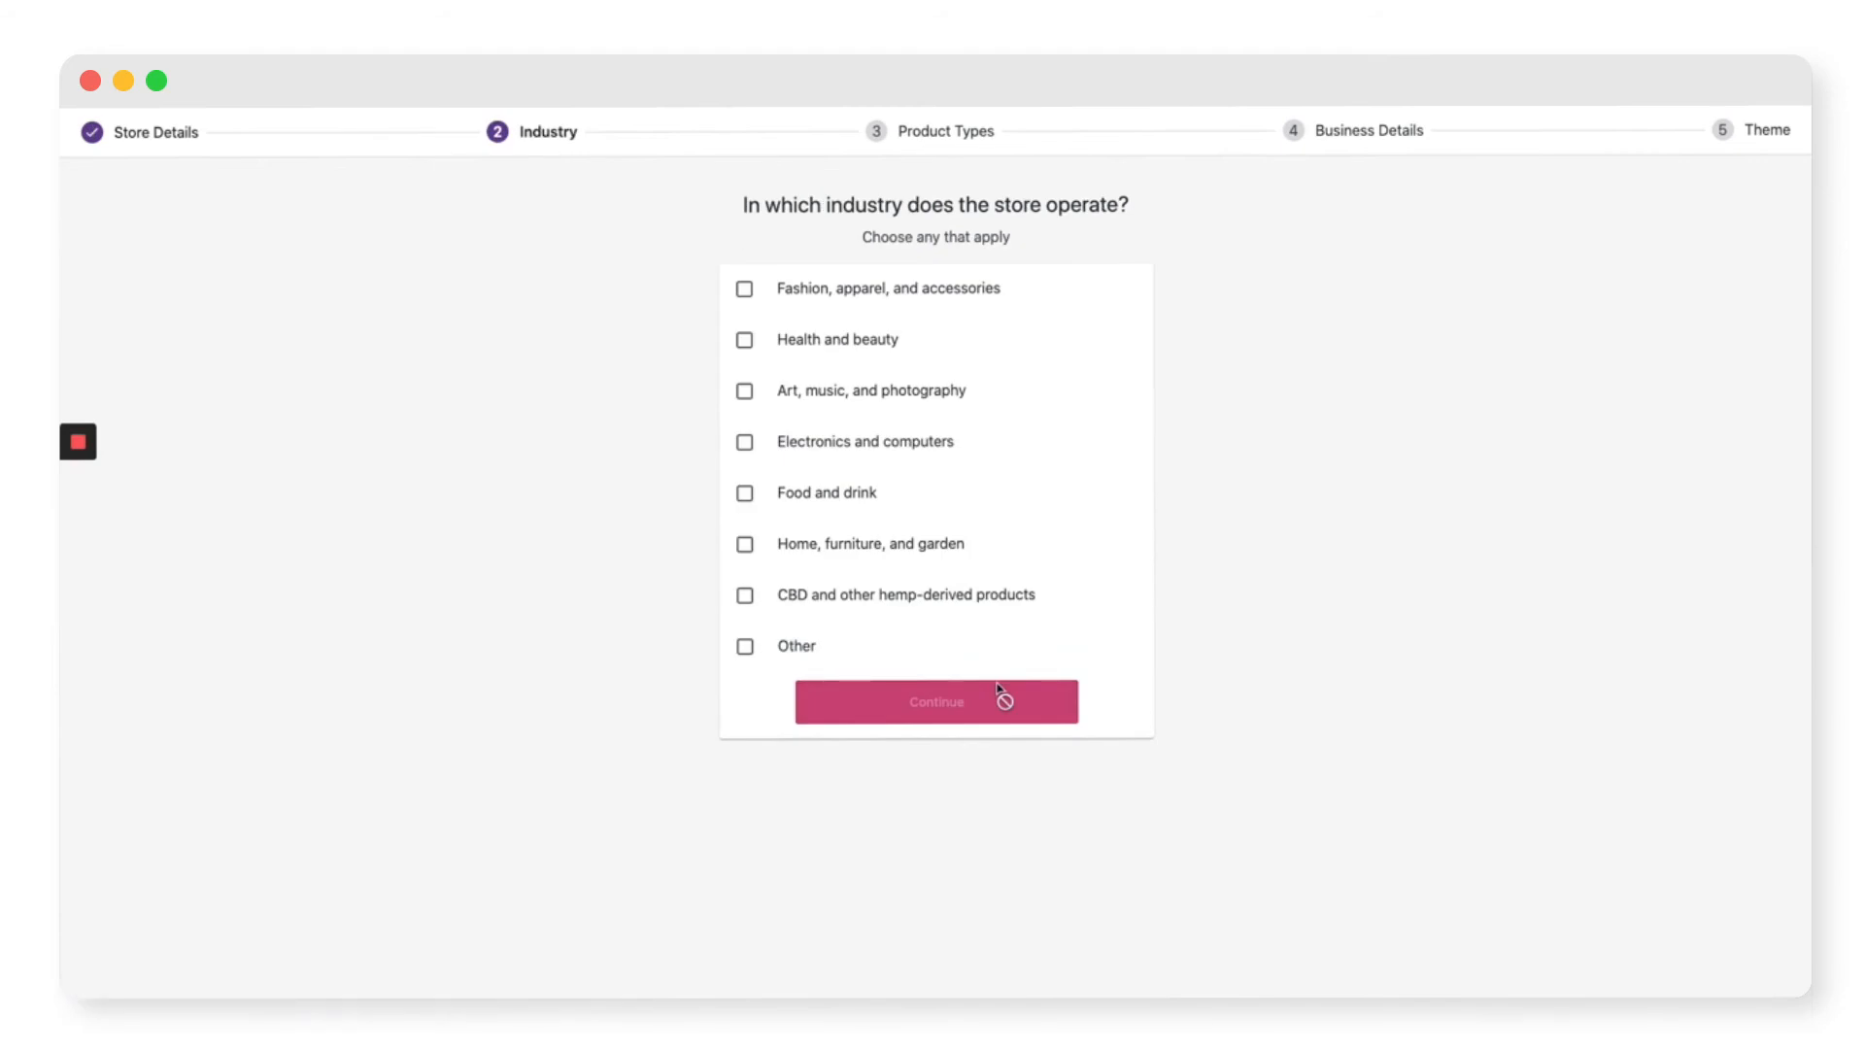
{"action": "left_click", "coordinate": [792, 648]}
{"action": "left_click", "coordinate": [829, 709]}
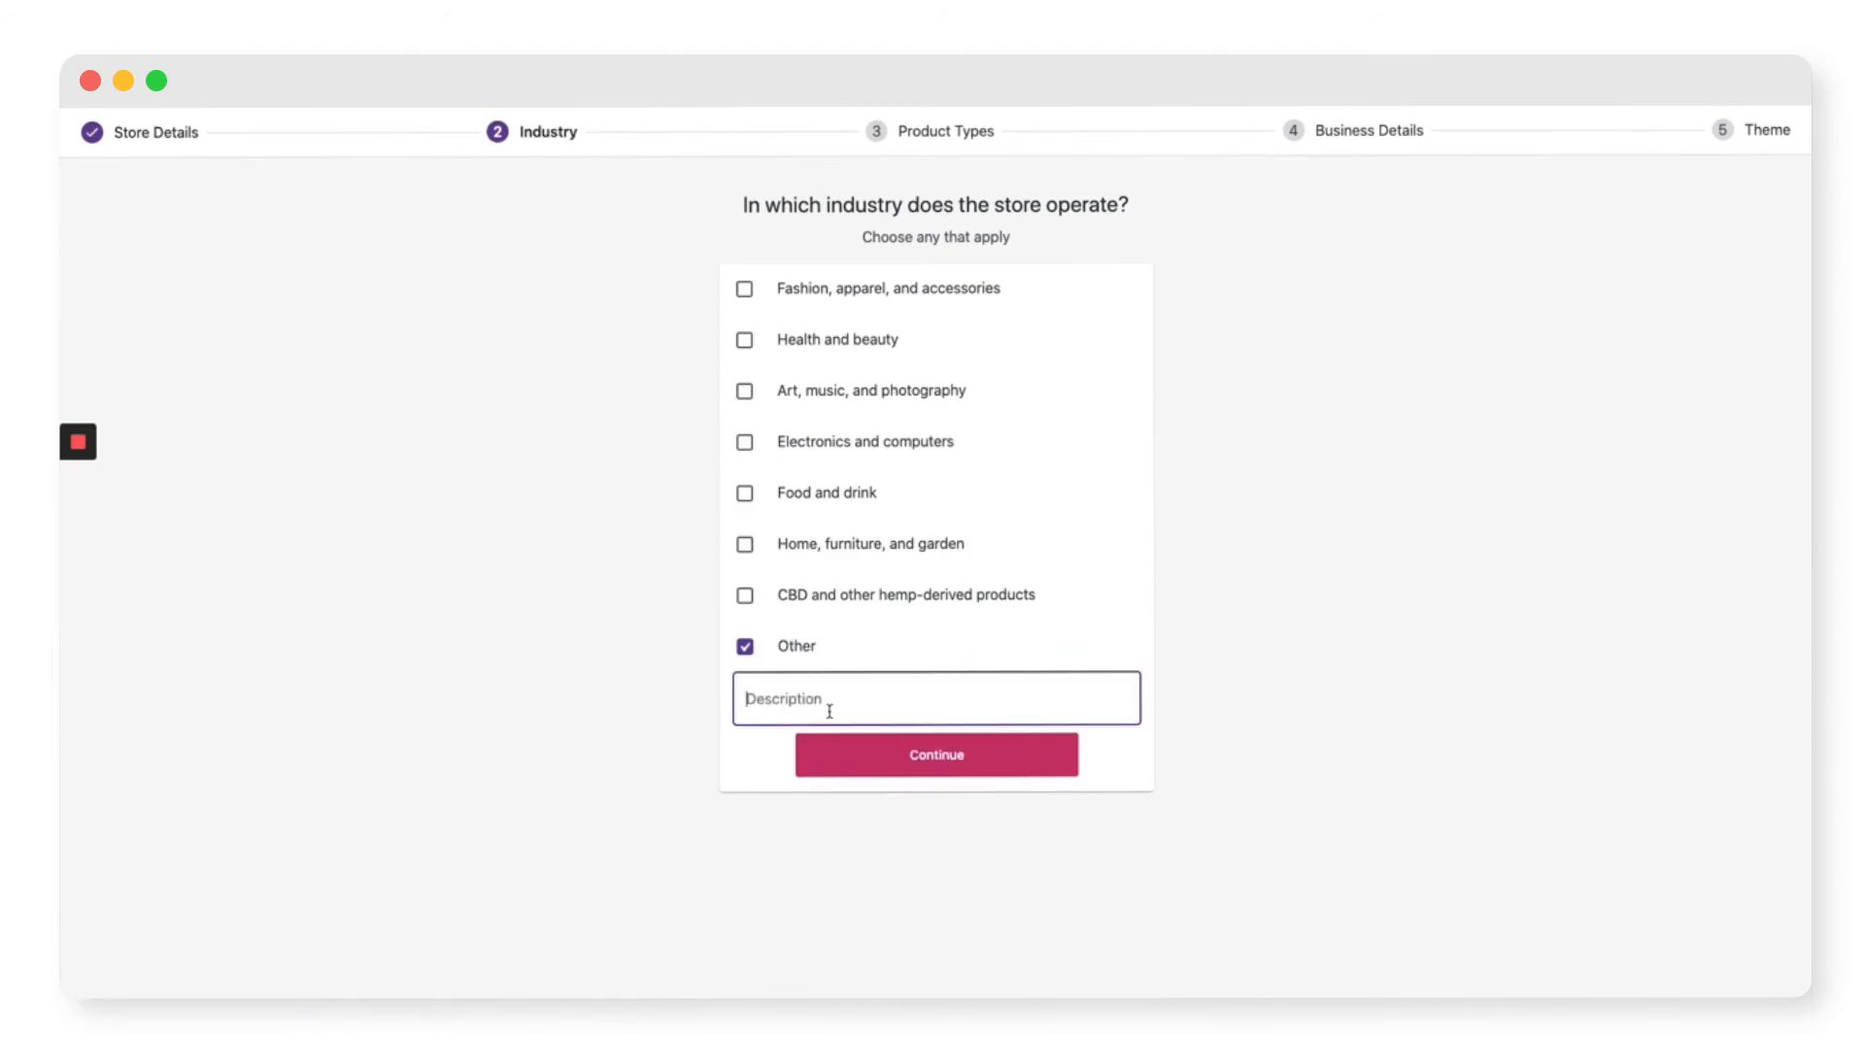
{"action": "type", "text": "Plants"}
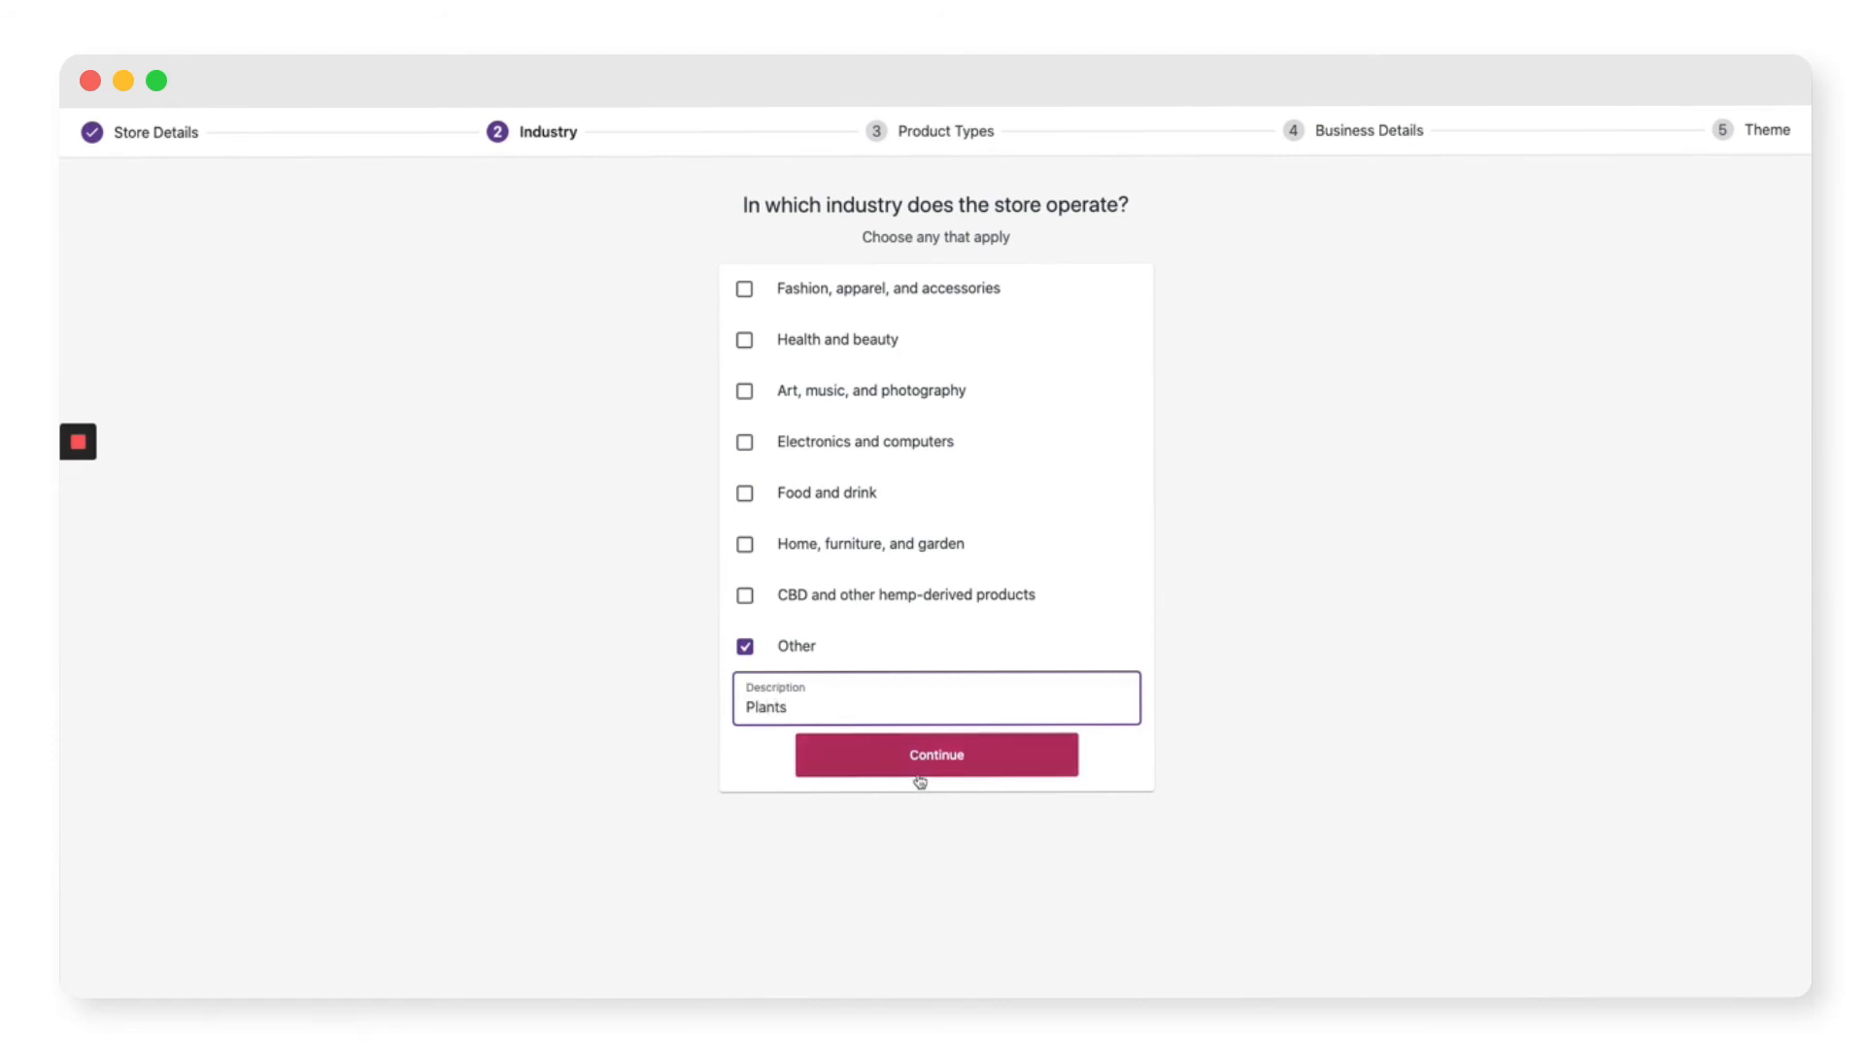
{"action": "left_click", "coordinate": [923, 767]}
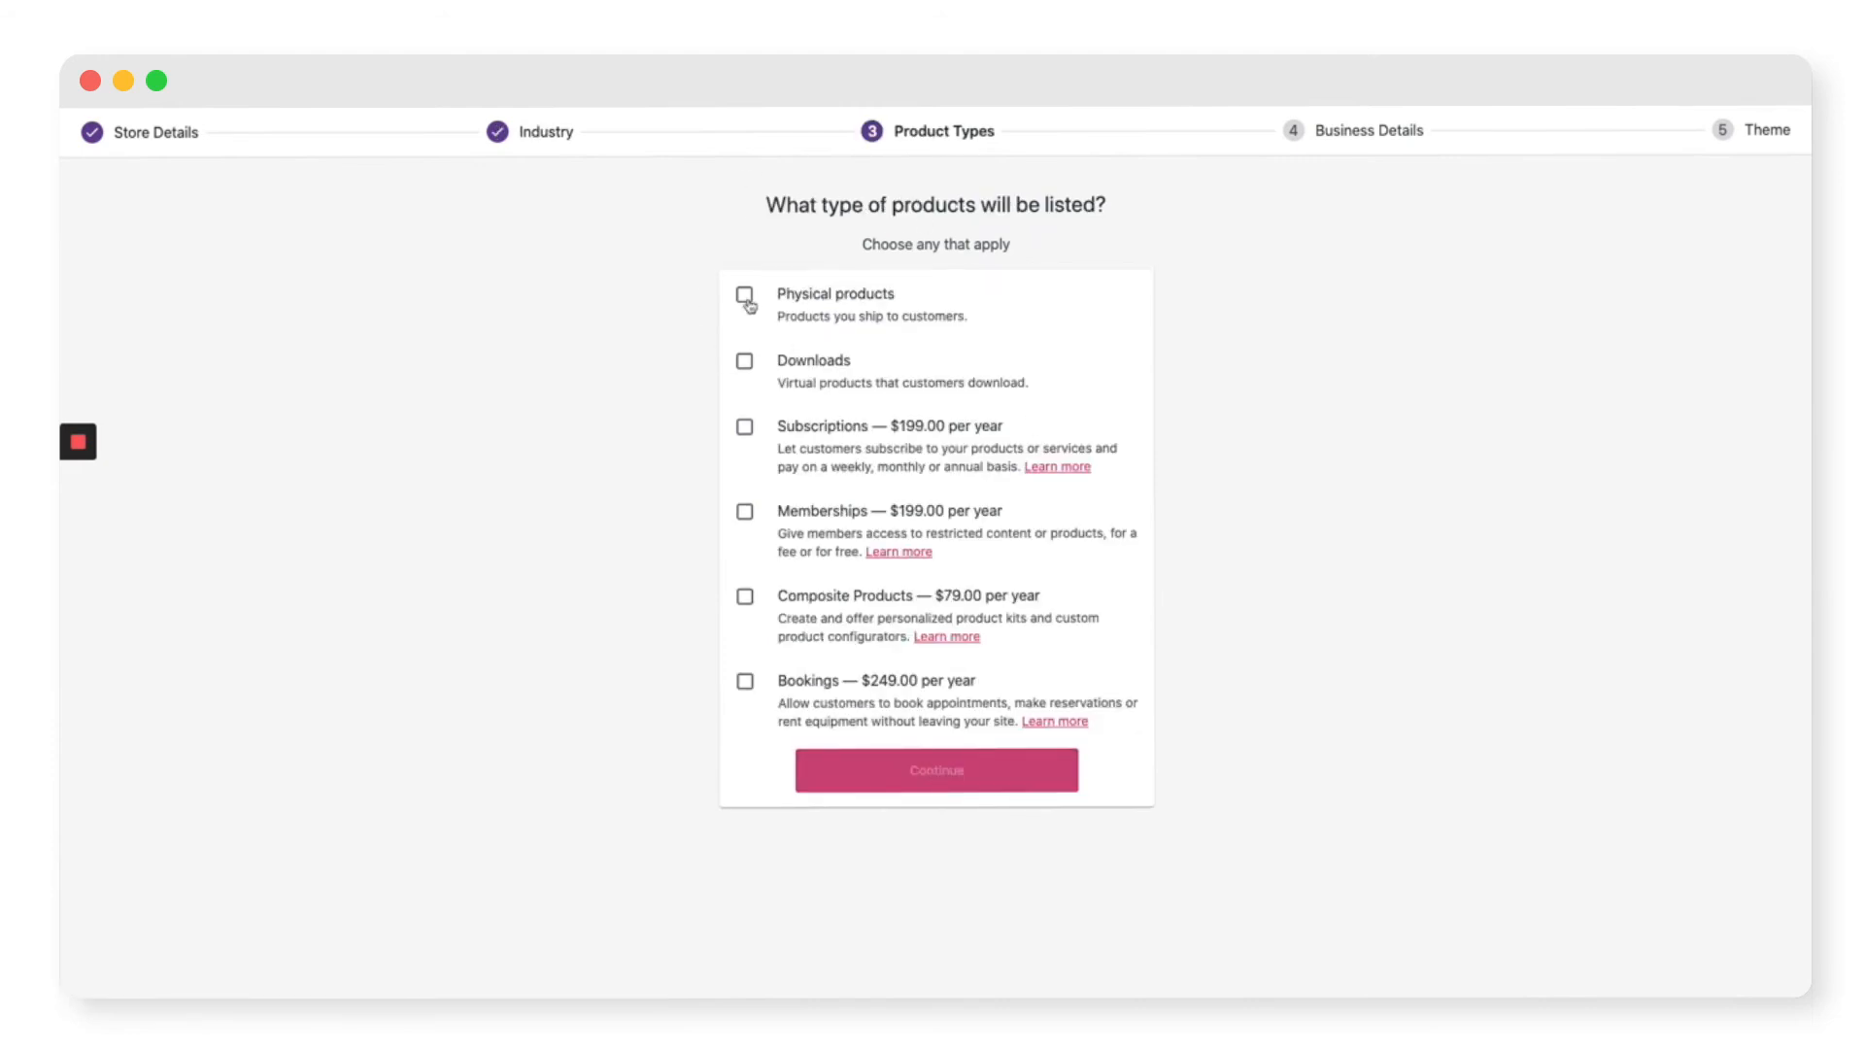
{"action": "left_click", "coordinate": [744, 296]}
{"action": "left_click", "coordinate": [746, 362]}
{"action": "left_click", "coordinate": [928, 777]}
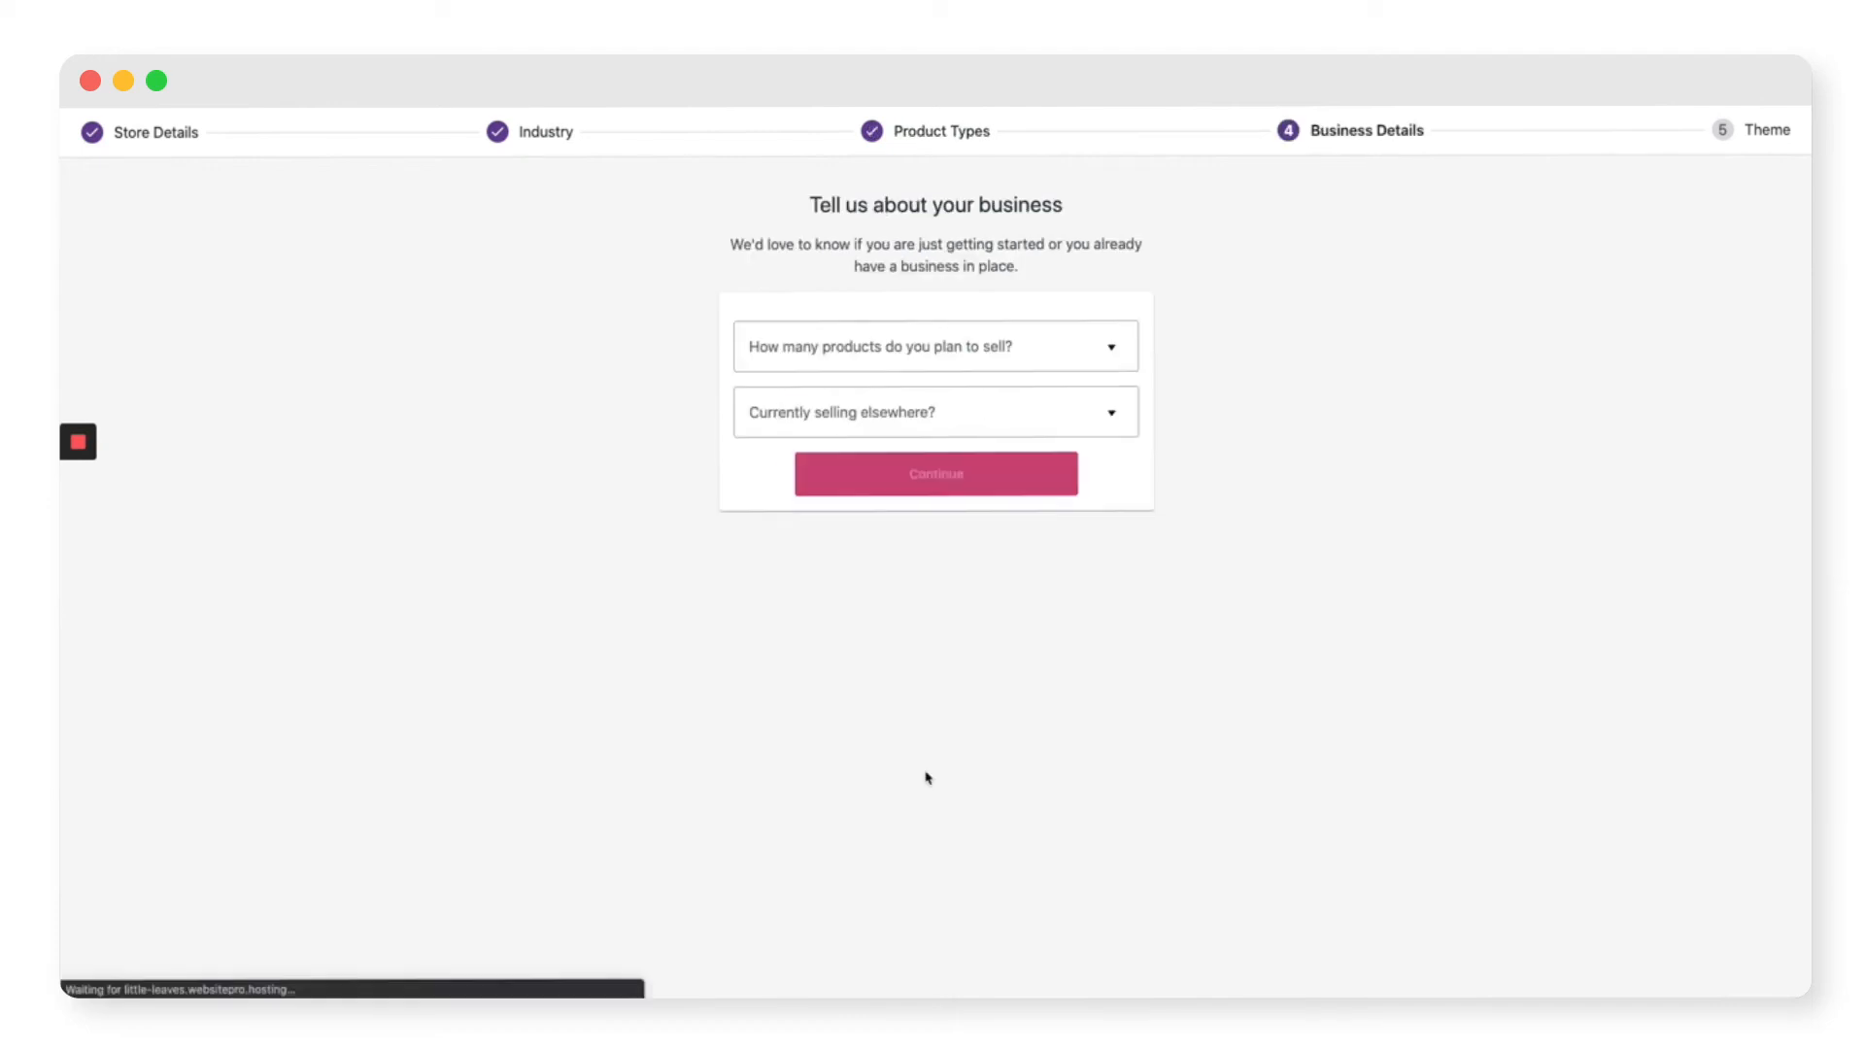
Step: Set business details: 11–100 products, selling in physical stores, $3,000–$13,000 annual revenue
{"action": "left_click", "coordinate": [980, 350]}
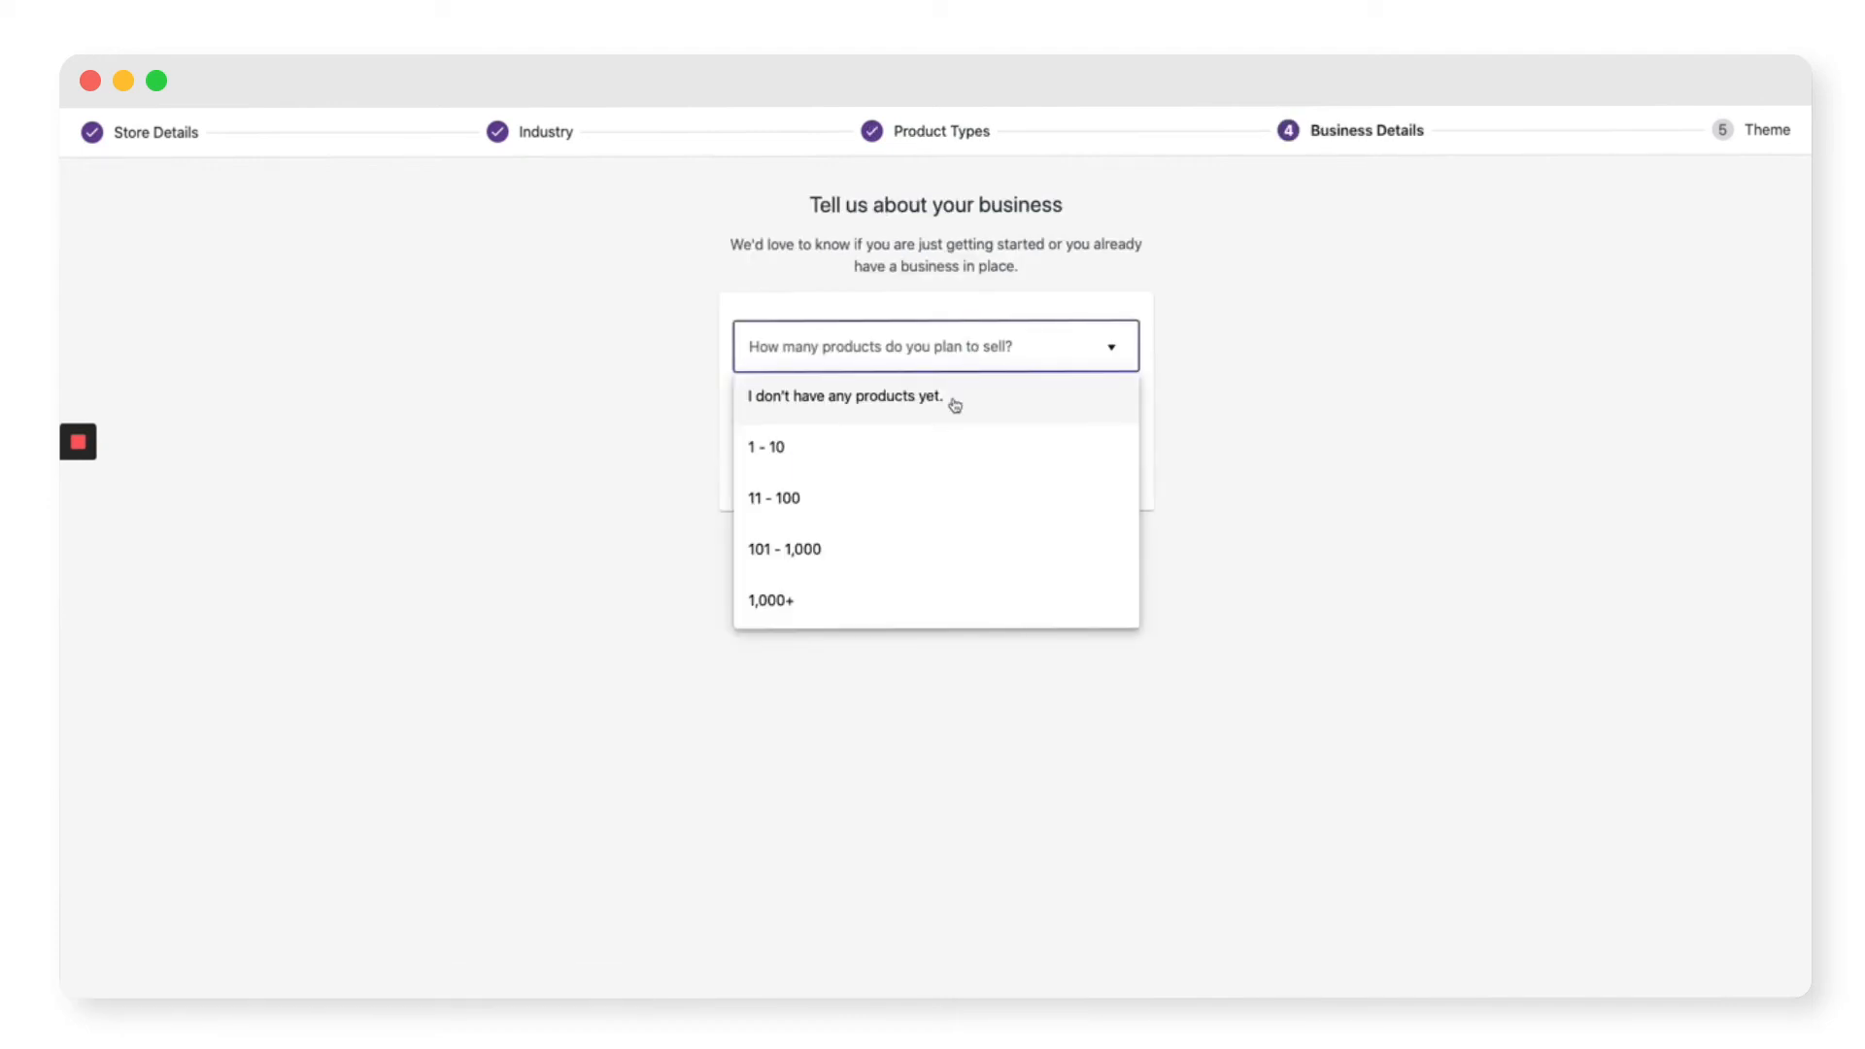
{"action": "left_click", "coordinate": [870, 499]}
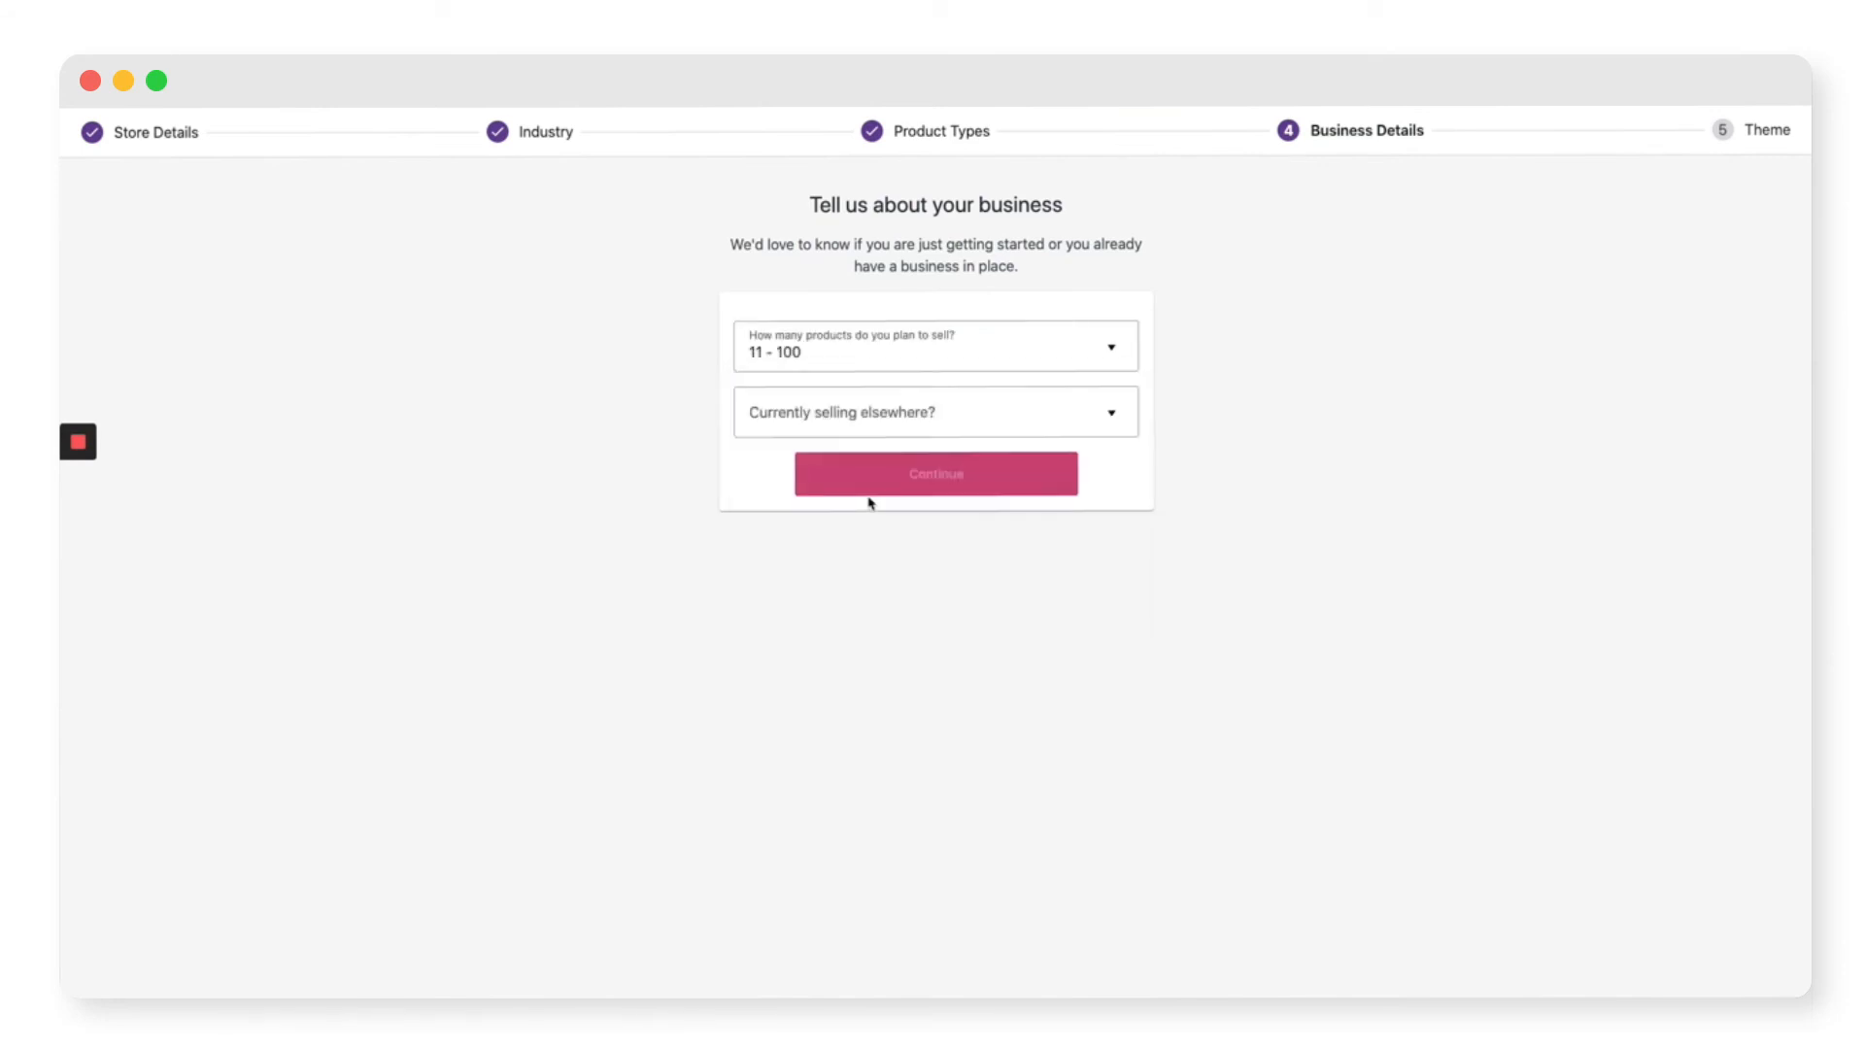
{"action": "left_click", "coordinate": [929, 415]}
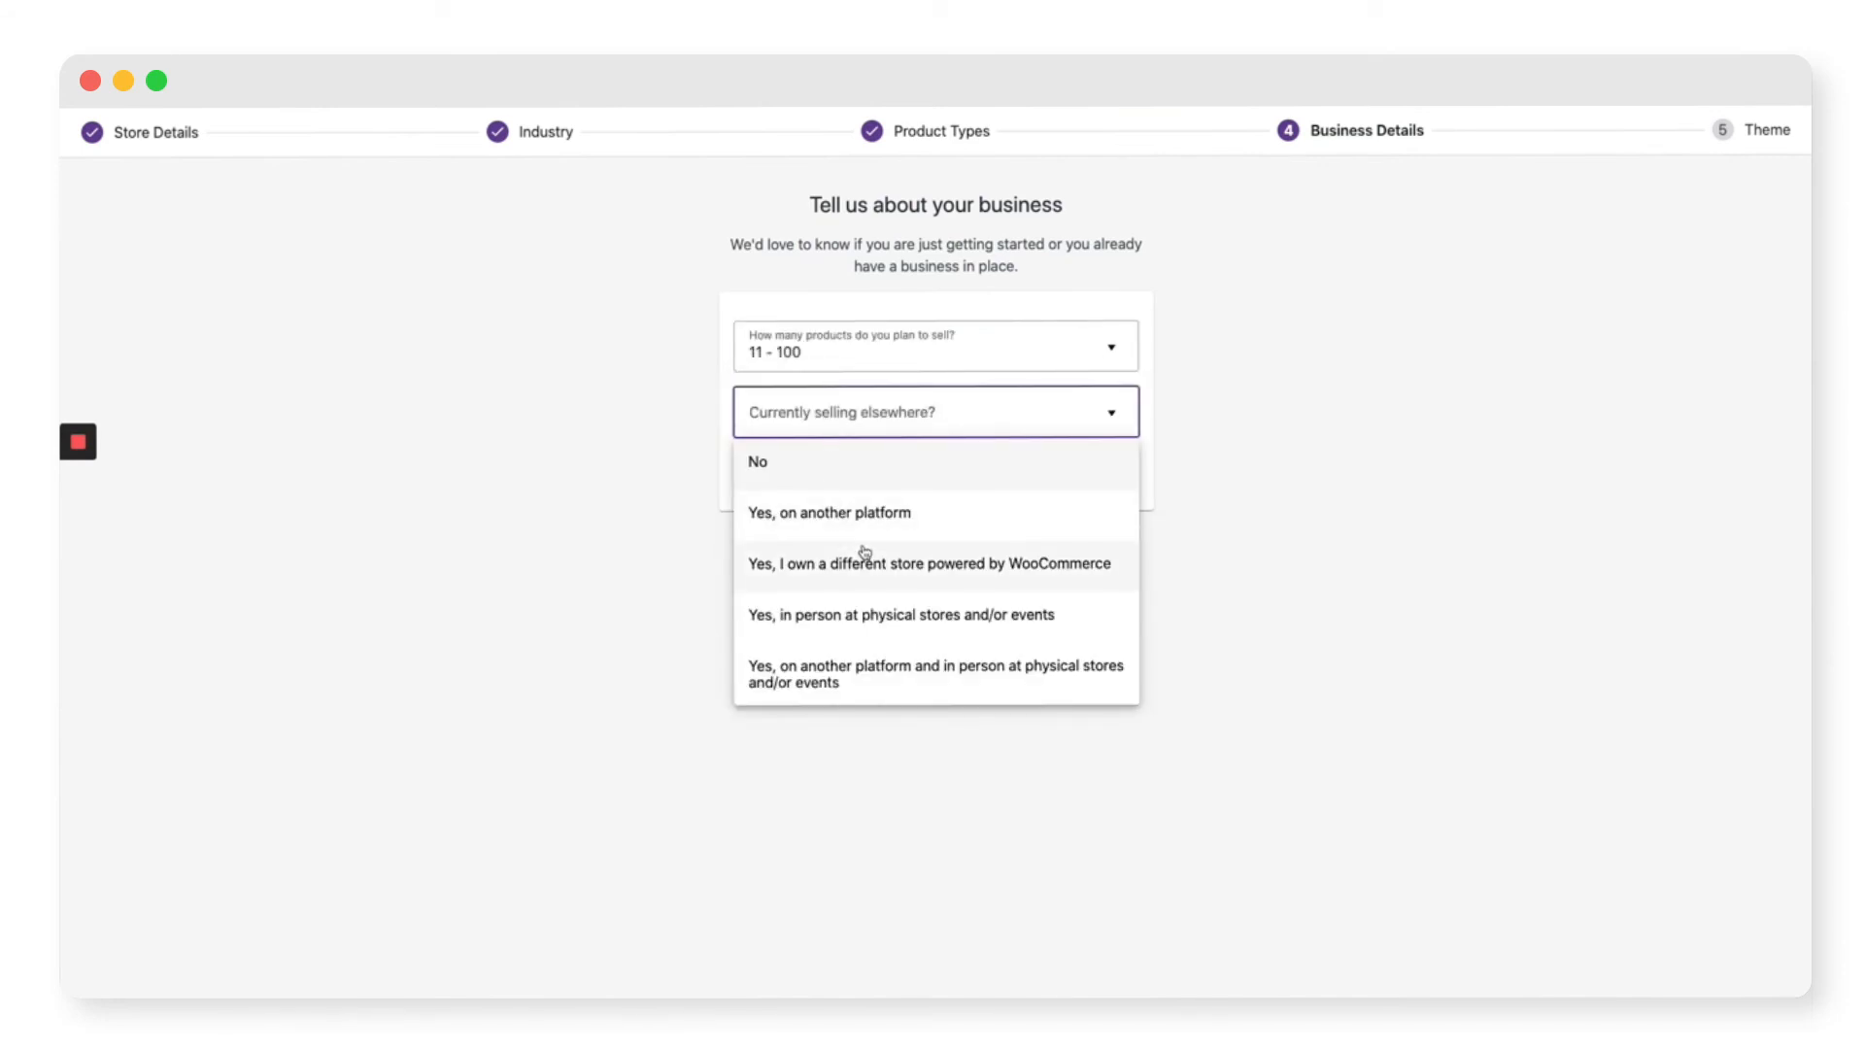
{"action": "left_click", "coordinate": [869, 621]}
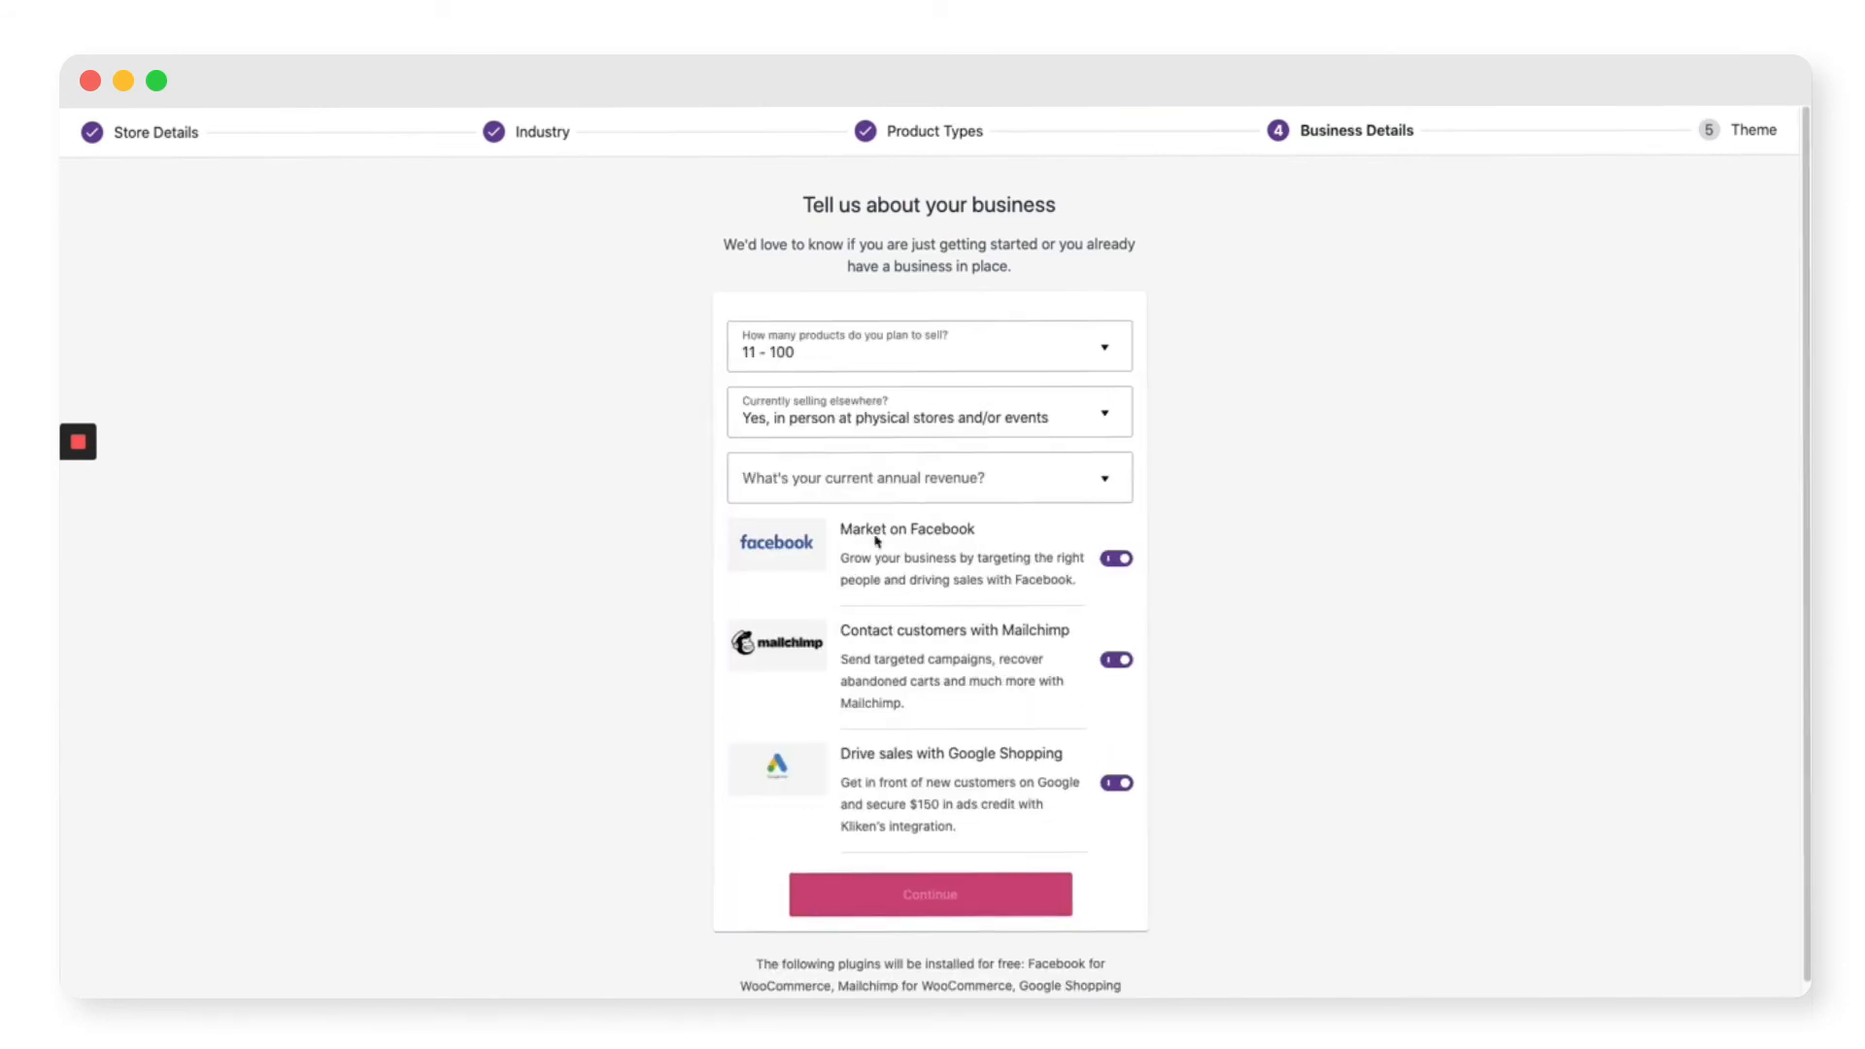
{"action": "left_click", "coordinate": [927, 484]}
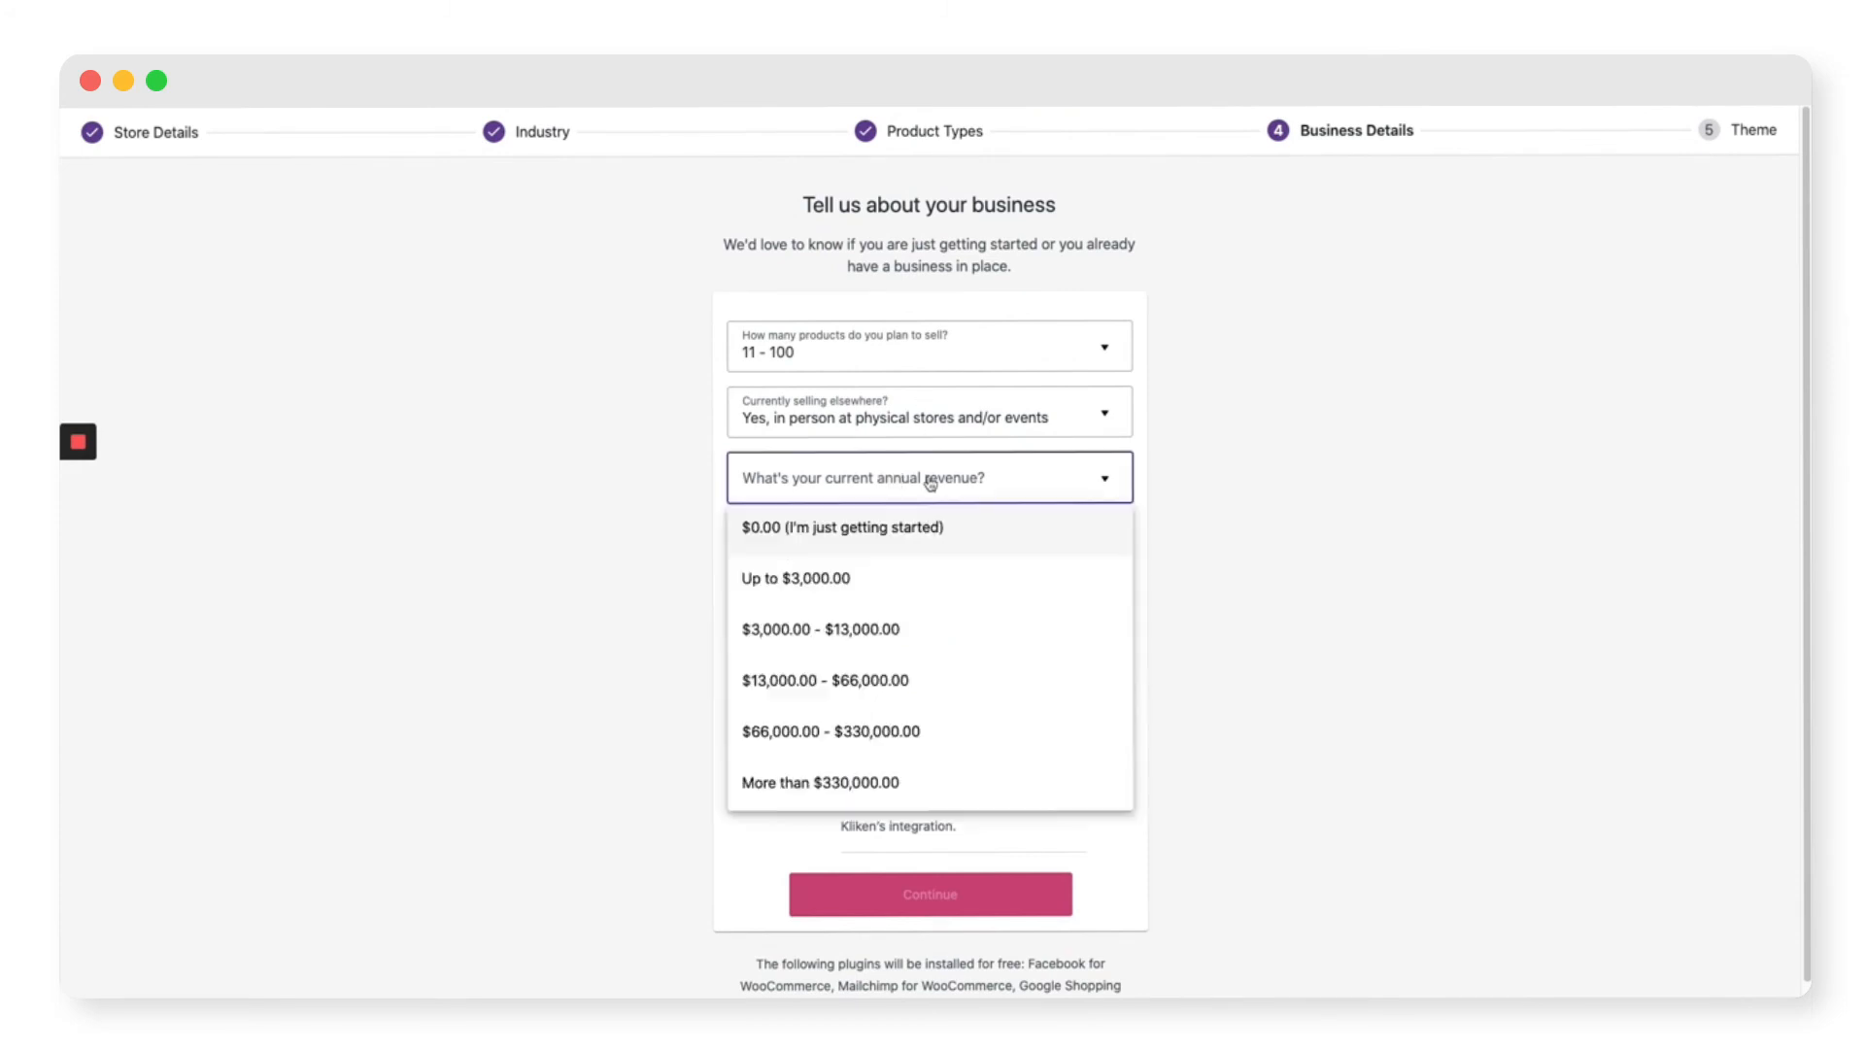
{"action": "left_click", "coordinate": [895, 641]}
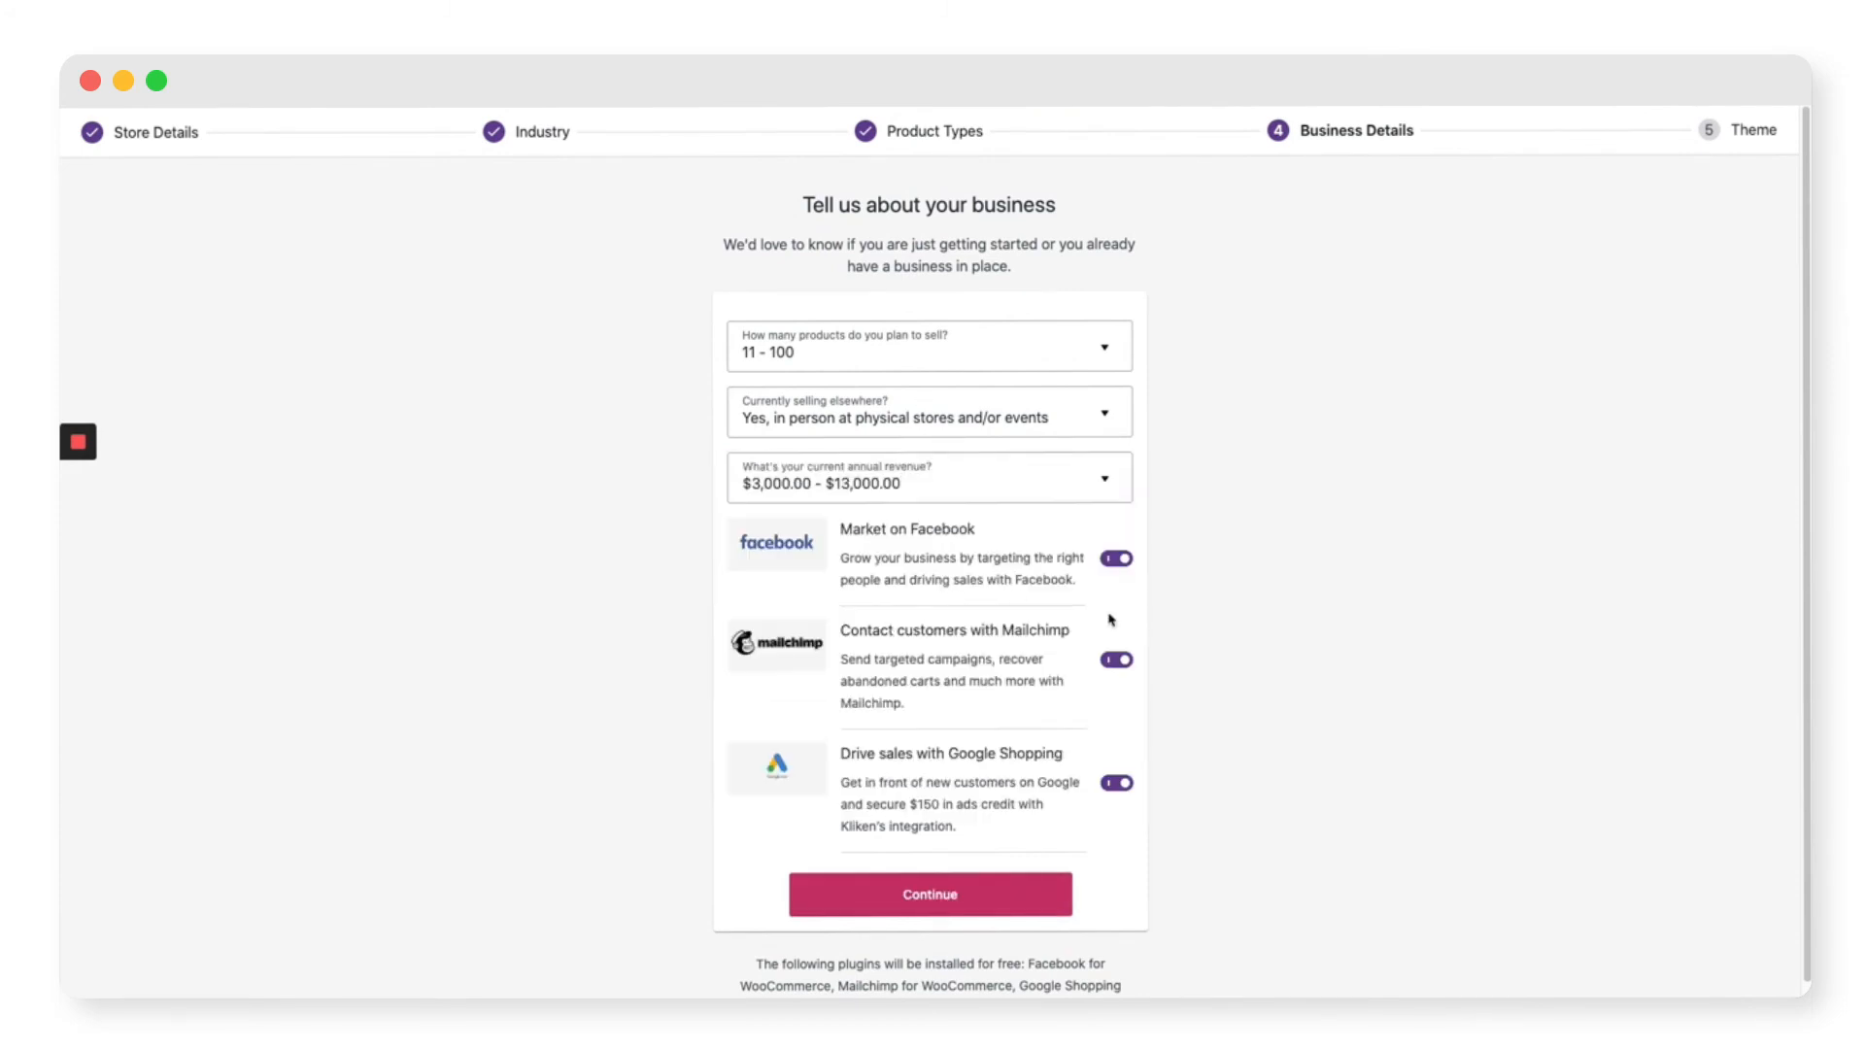
{"action": "left_click", "coordinate": [981, 893]}
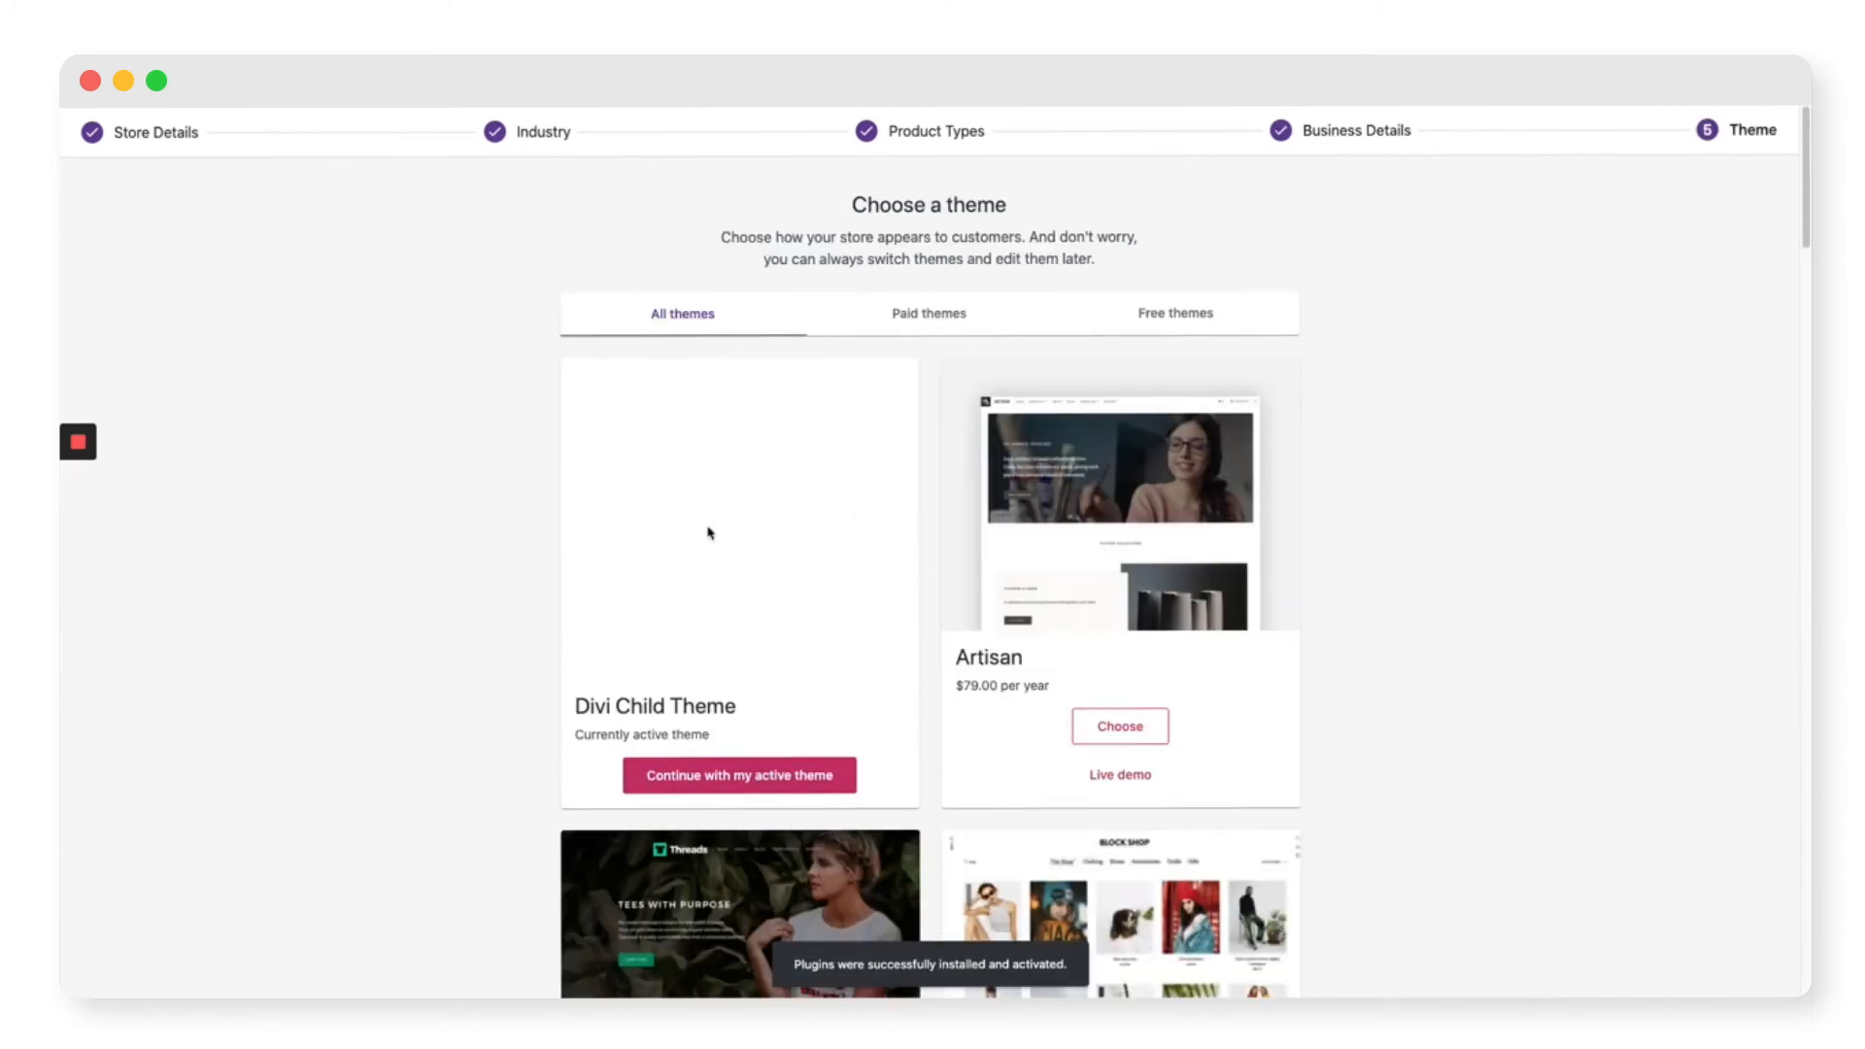
Step: Continue with the active Divi Child Theme, then open Brimmed Hat from All Products
{"action": "left_click", "coordinate": [740, 785]}
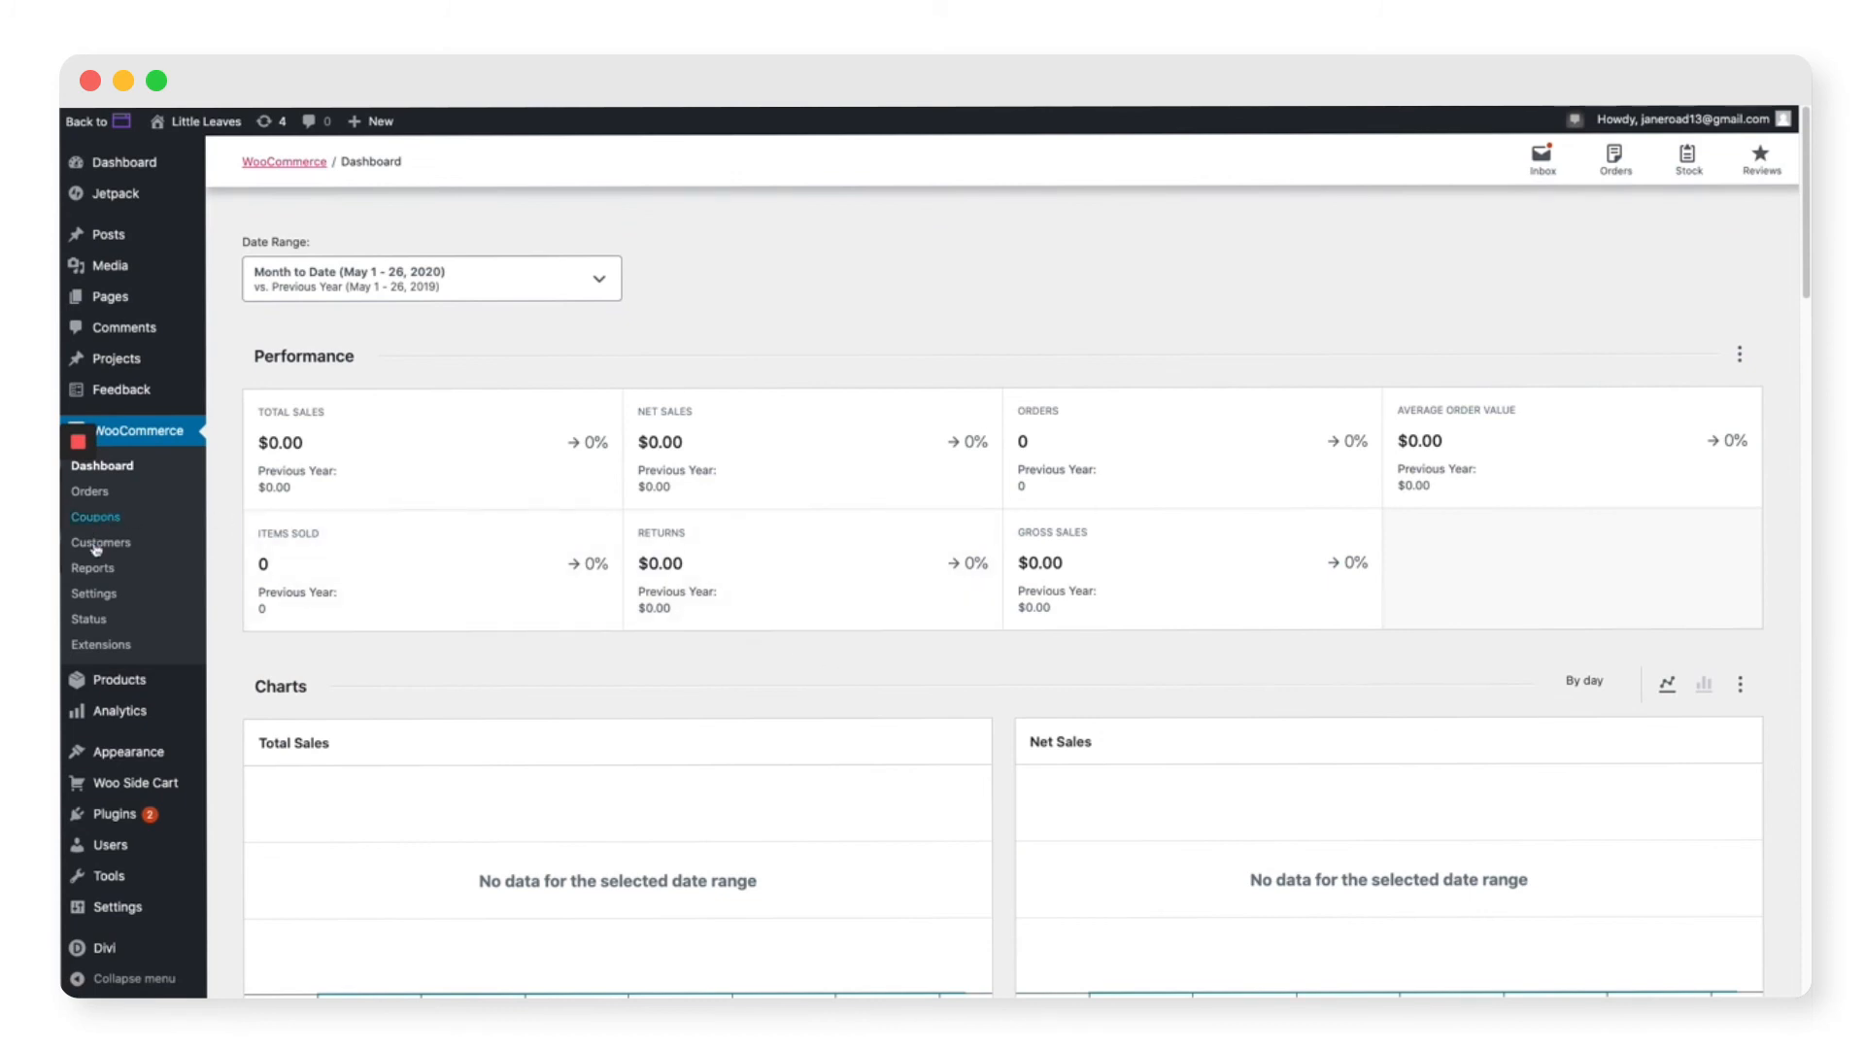
{"action": "mouse_move", "coordinate": [114, 689]}
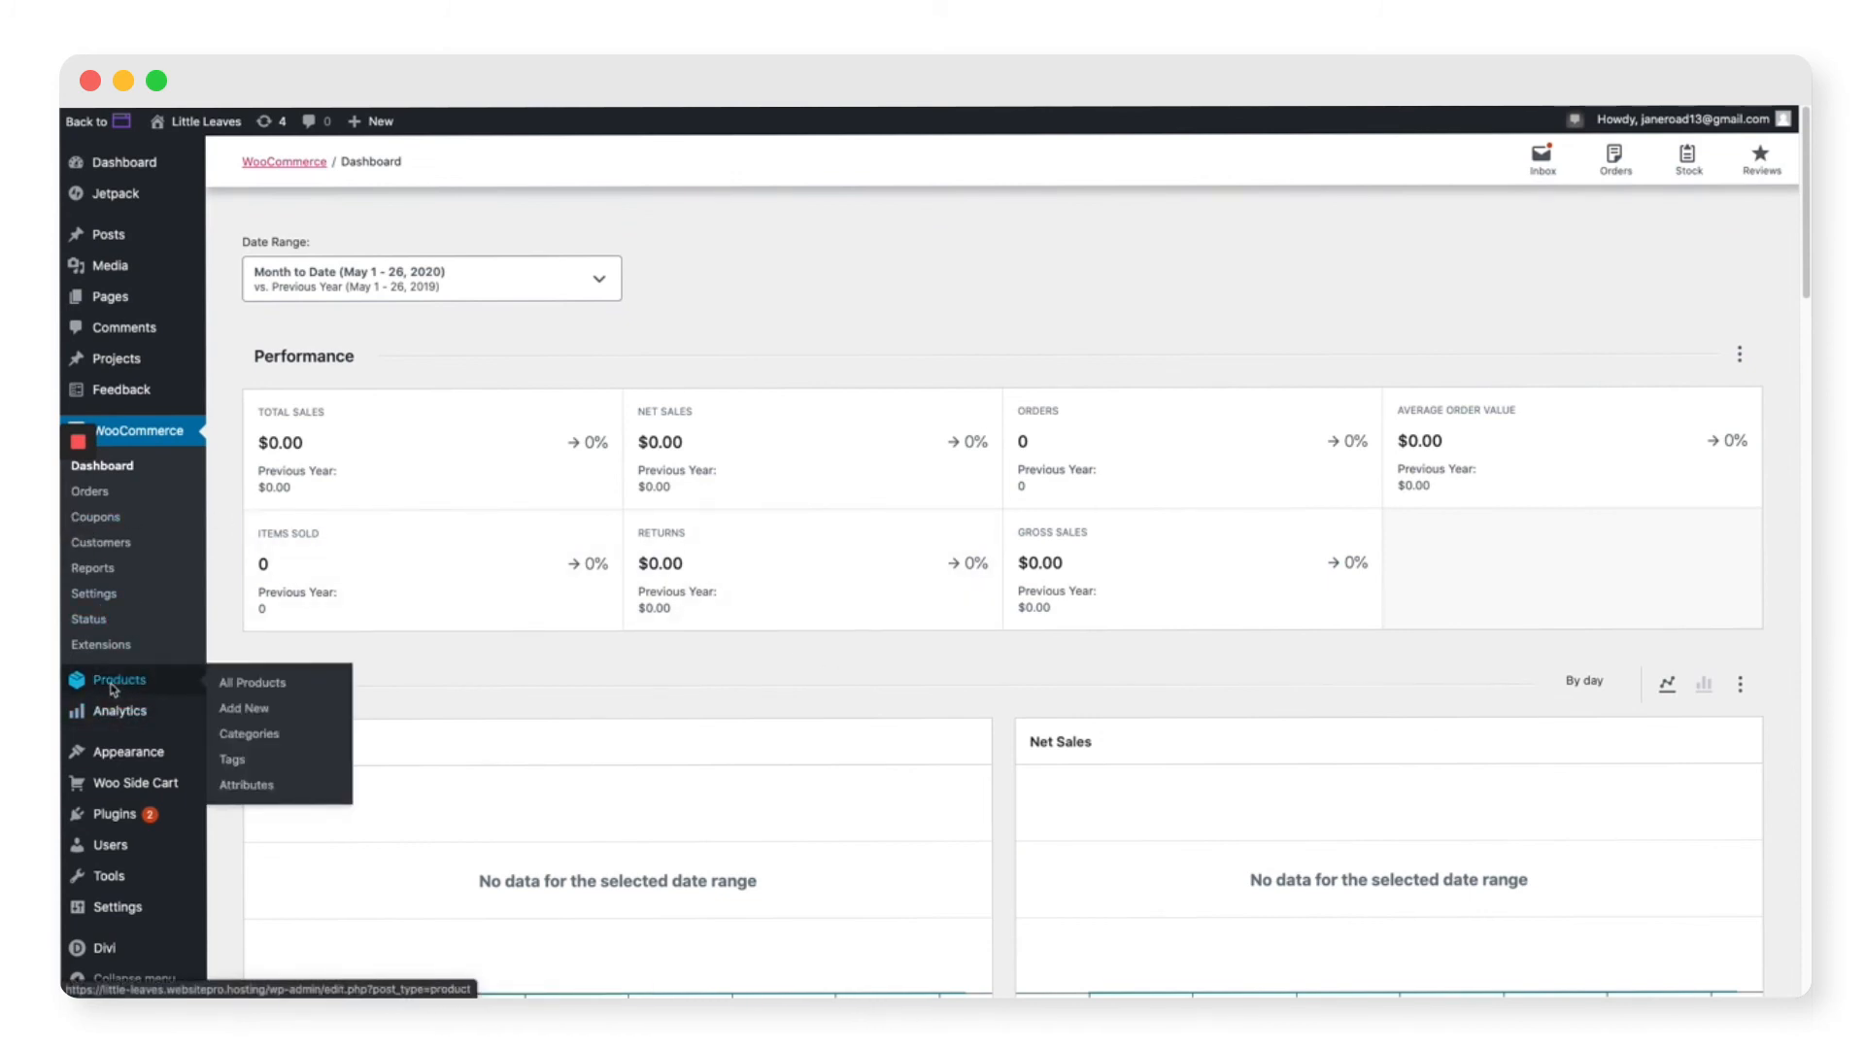
{"action": "left_click", "coordinate": [113, 689]}
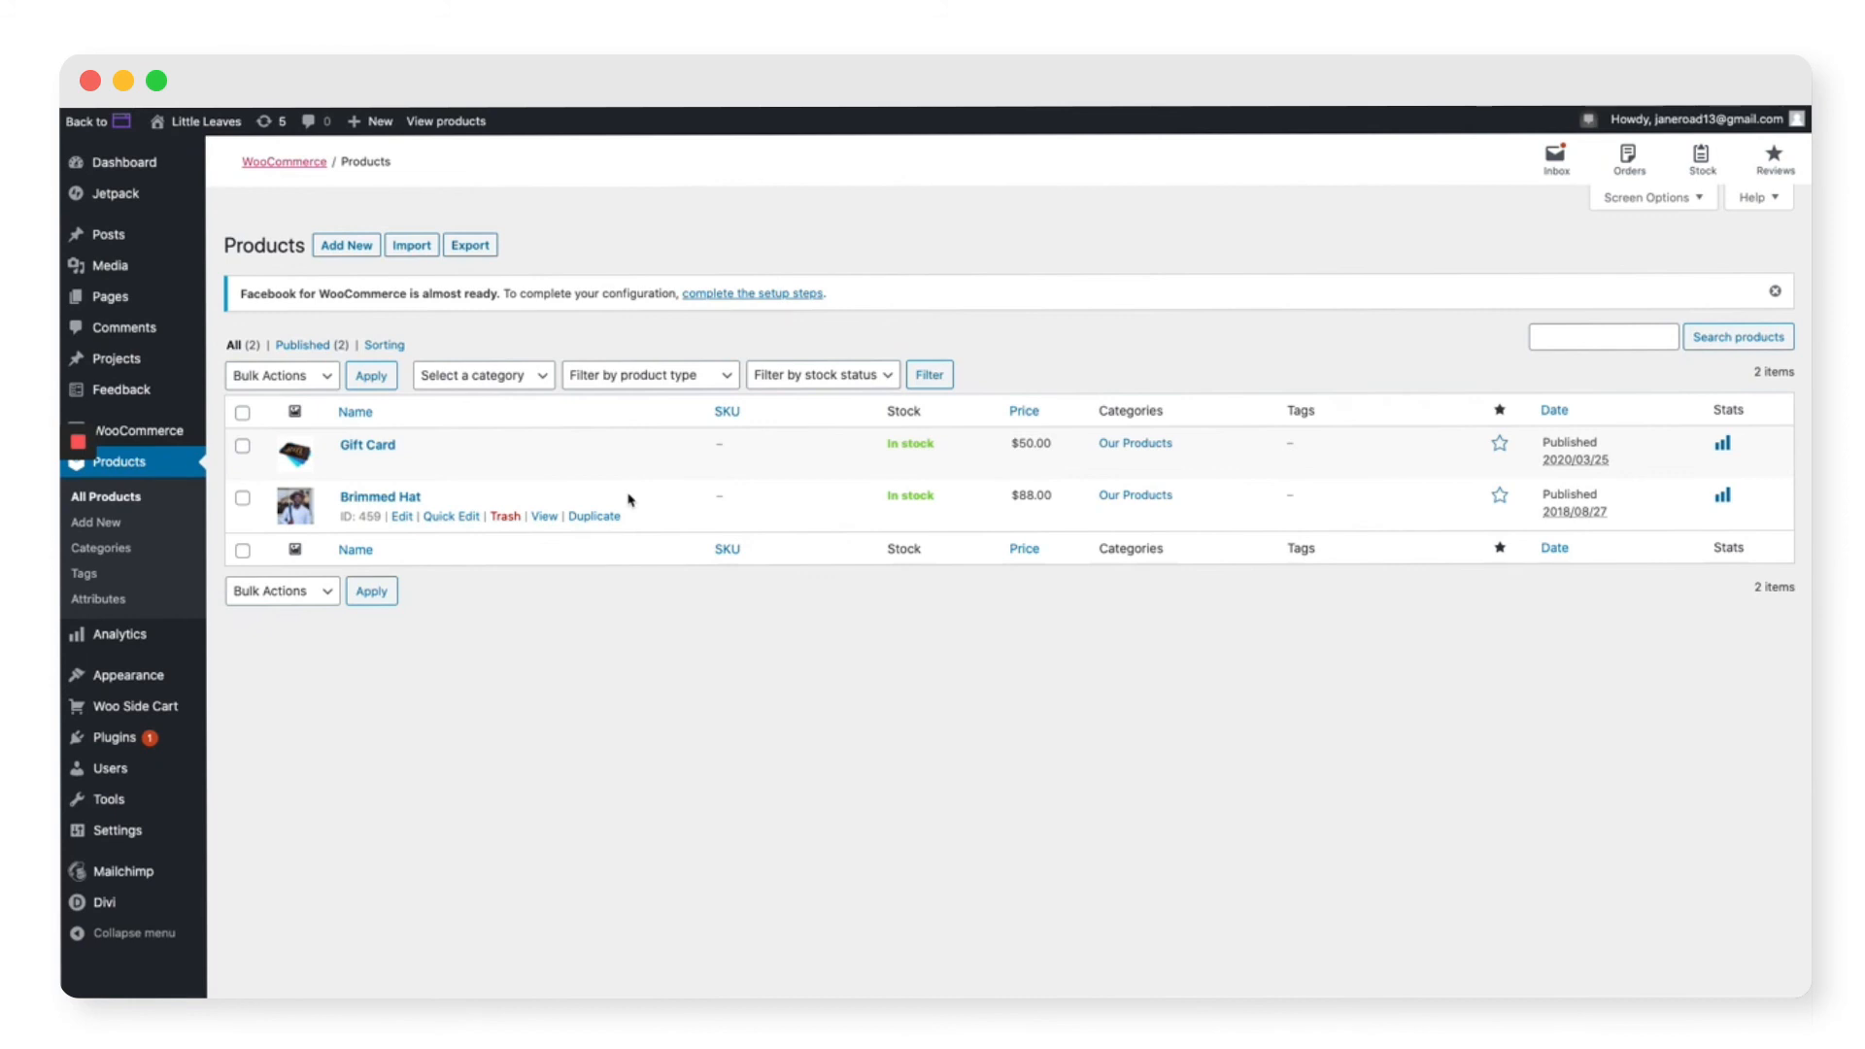
{"action": "left_click", "coordinate": [367, 500]}
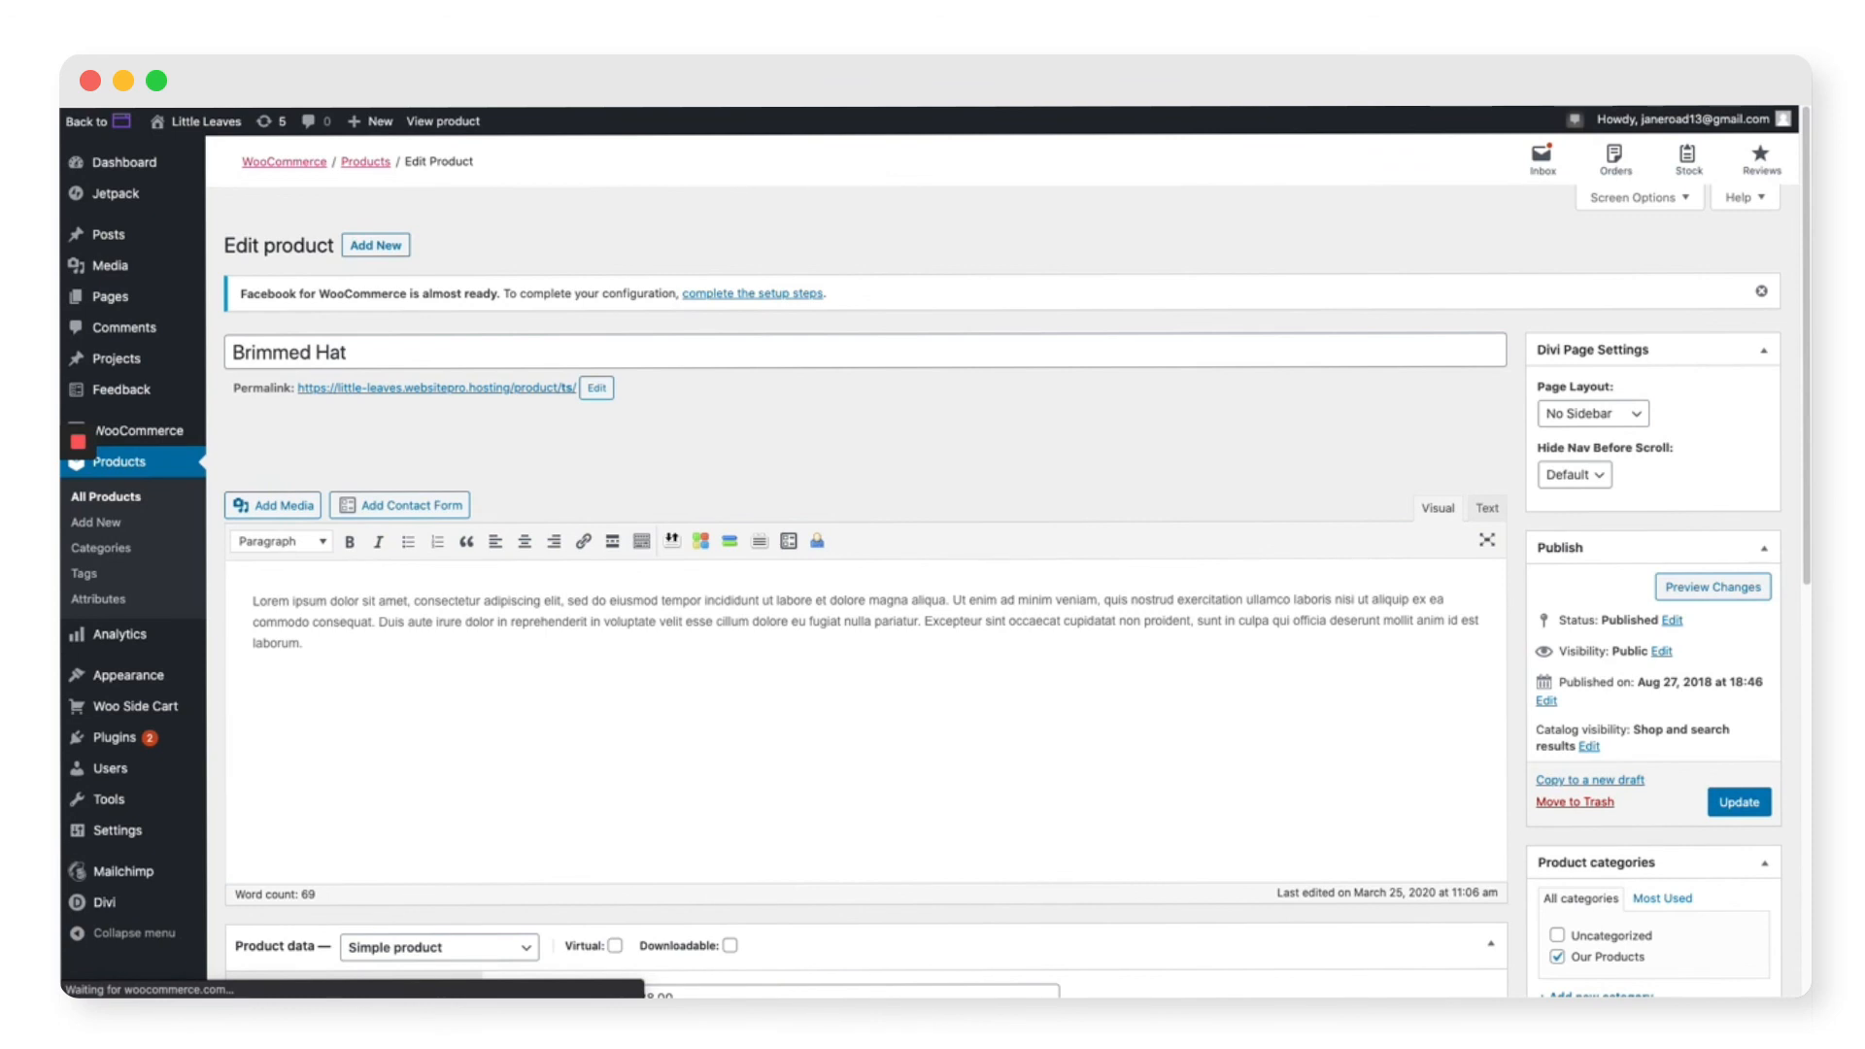
Step: Retitle the product 'Alocasia Mandalay' and paste in the new plant description
{"action": "triple_click", "coordinate": [494, 356]}
{"action": "type", "text": "Alocasia Mandalay"}
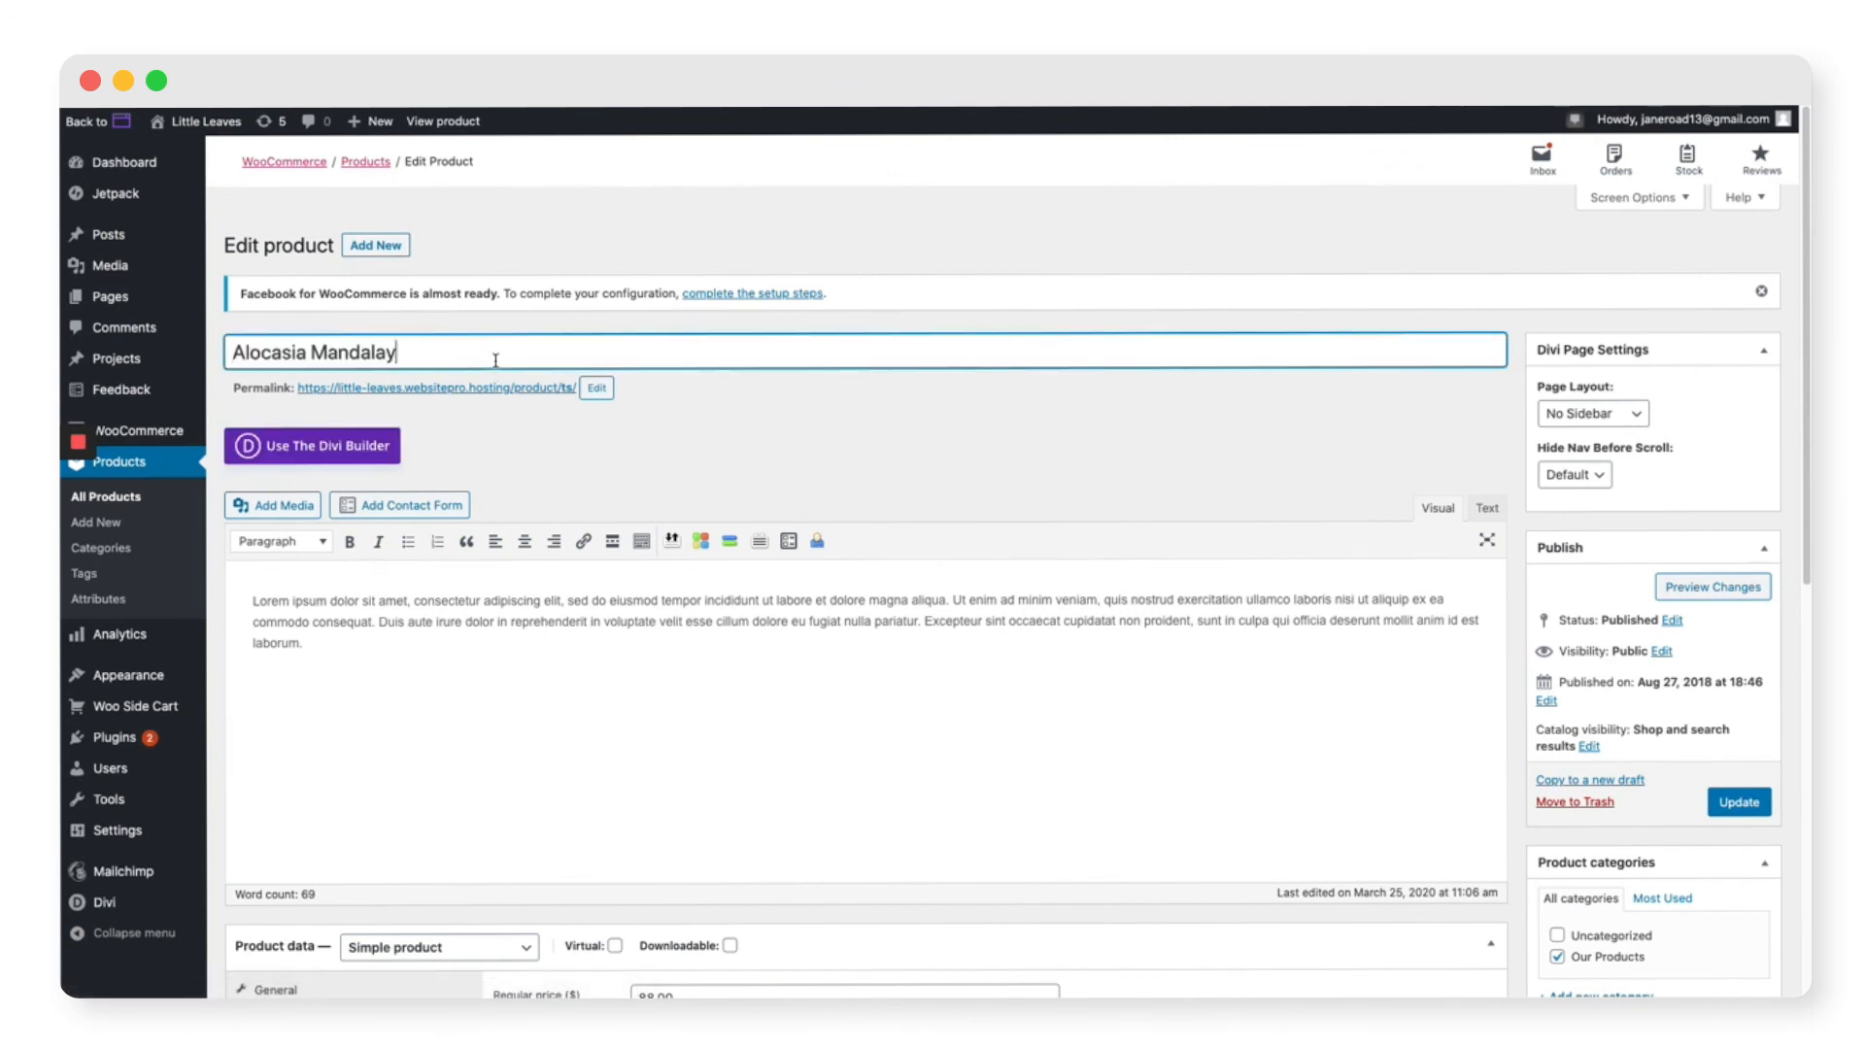
{"action": "triple_click", "coordinate": [379, 637]}
{"action": "type", "text": "This single leaf cutting is partially rooted, and comes hand potted in your choice of earthenware planter. One of the most infamous plants on Instagram, everyone needs their very own Alocasia Mandalay in their houseplant collection."}
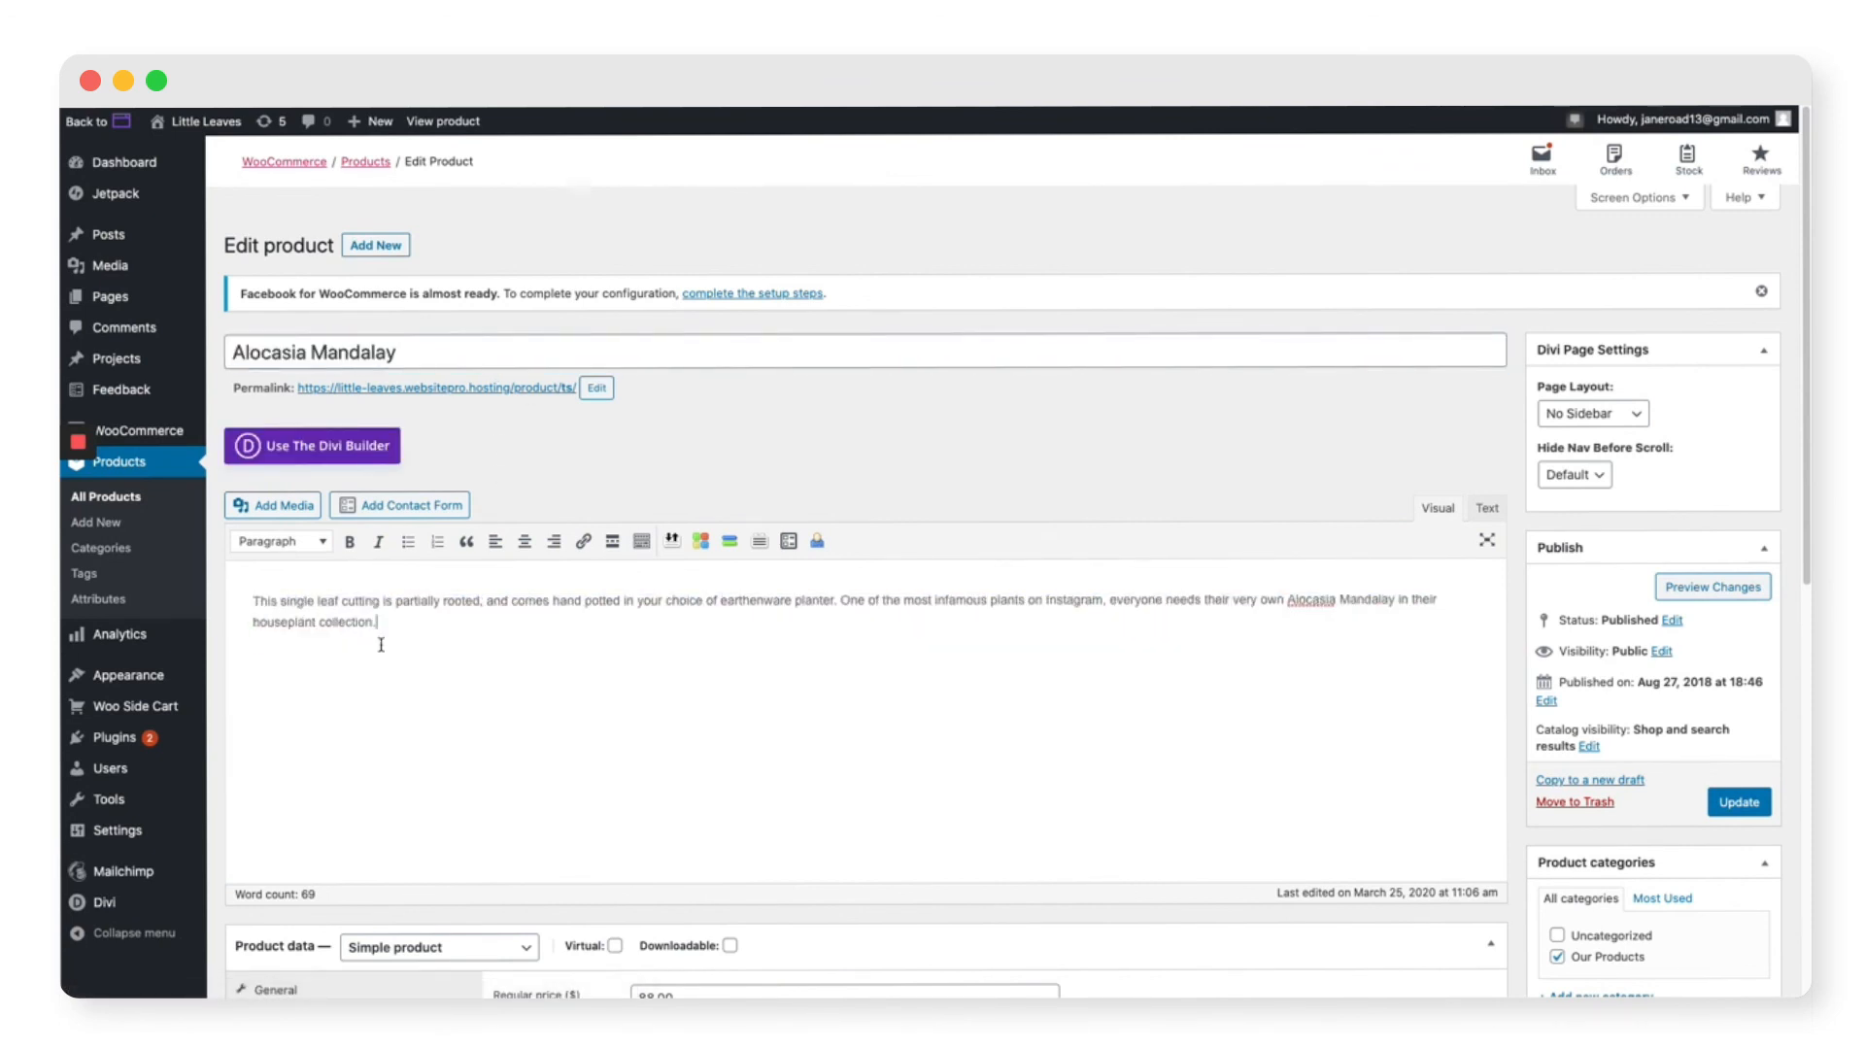
Step: Change the regular price from 88.00 to 40 and remove the old hat image
{"action": "scroll", "coordinate": [1516, 828], "scroll_direction": "down", "scroll_amount": 5}
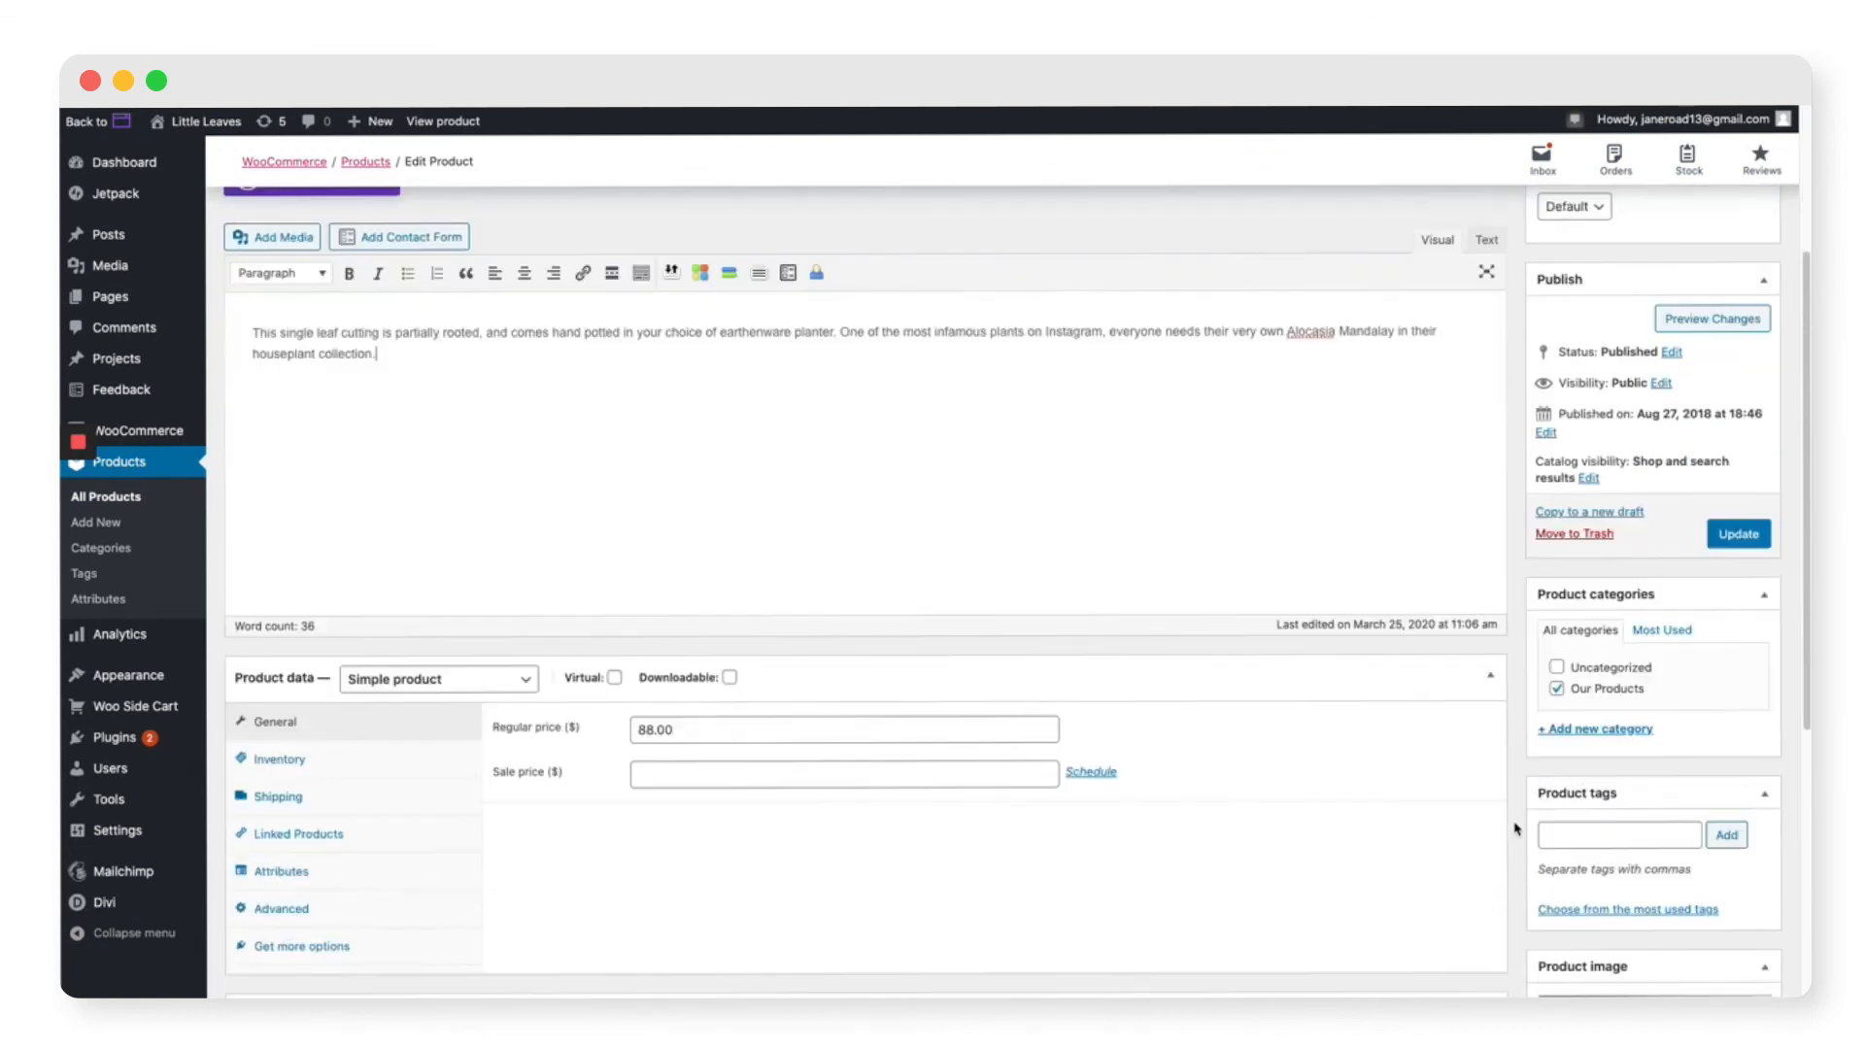
{"action": "double_click", "coordinate": [632, 641]}
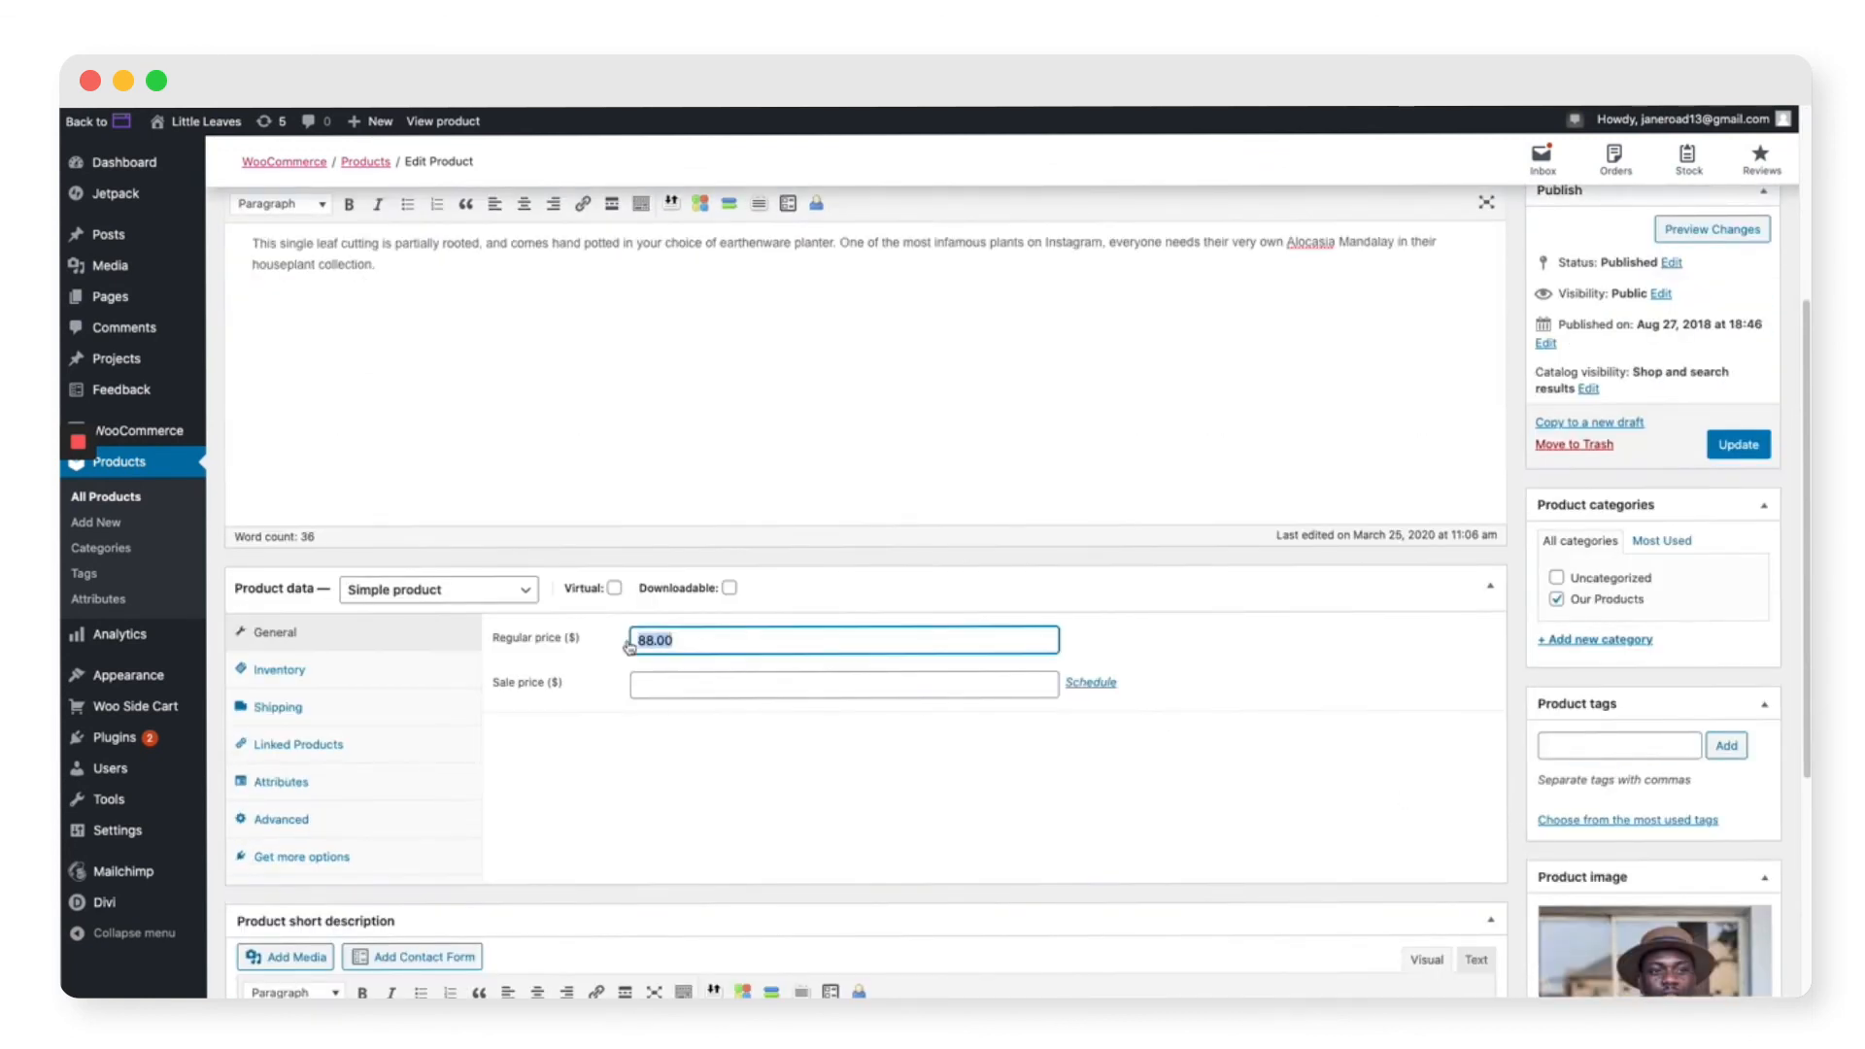
{"action": "type", "text": "40"}
{"action": "left_click", "coordinate": [1276, 702]}
{"action": "scroll", "coordinate": [1396, 755], "scroll_direction": "down", "scroll_amount": 5}
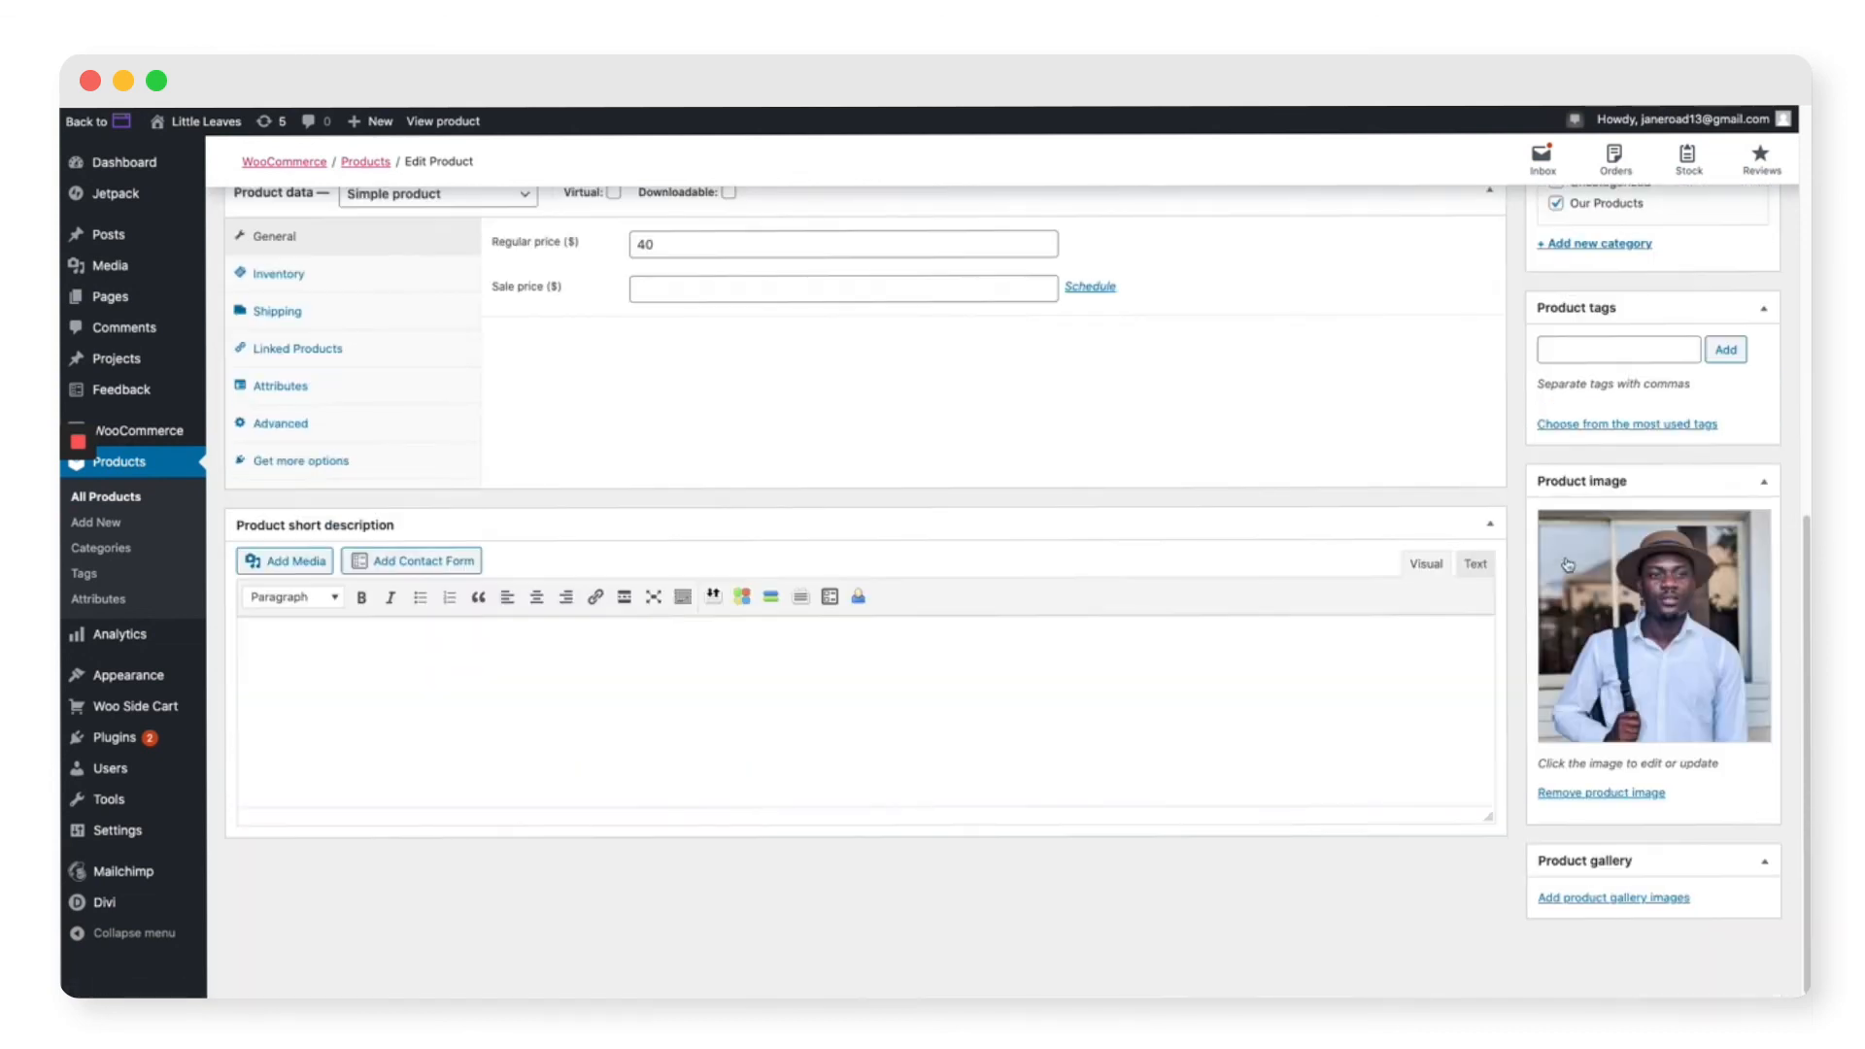
{"action": "left_click", "coordinate": [1601, 793]}
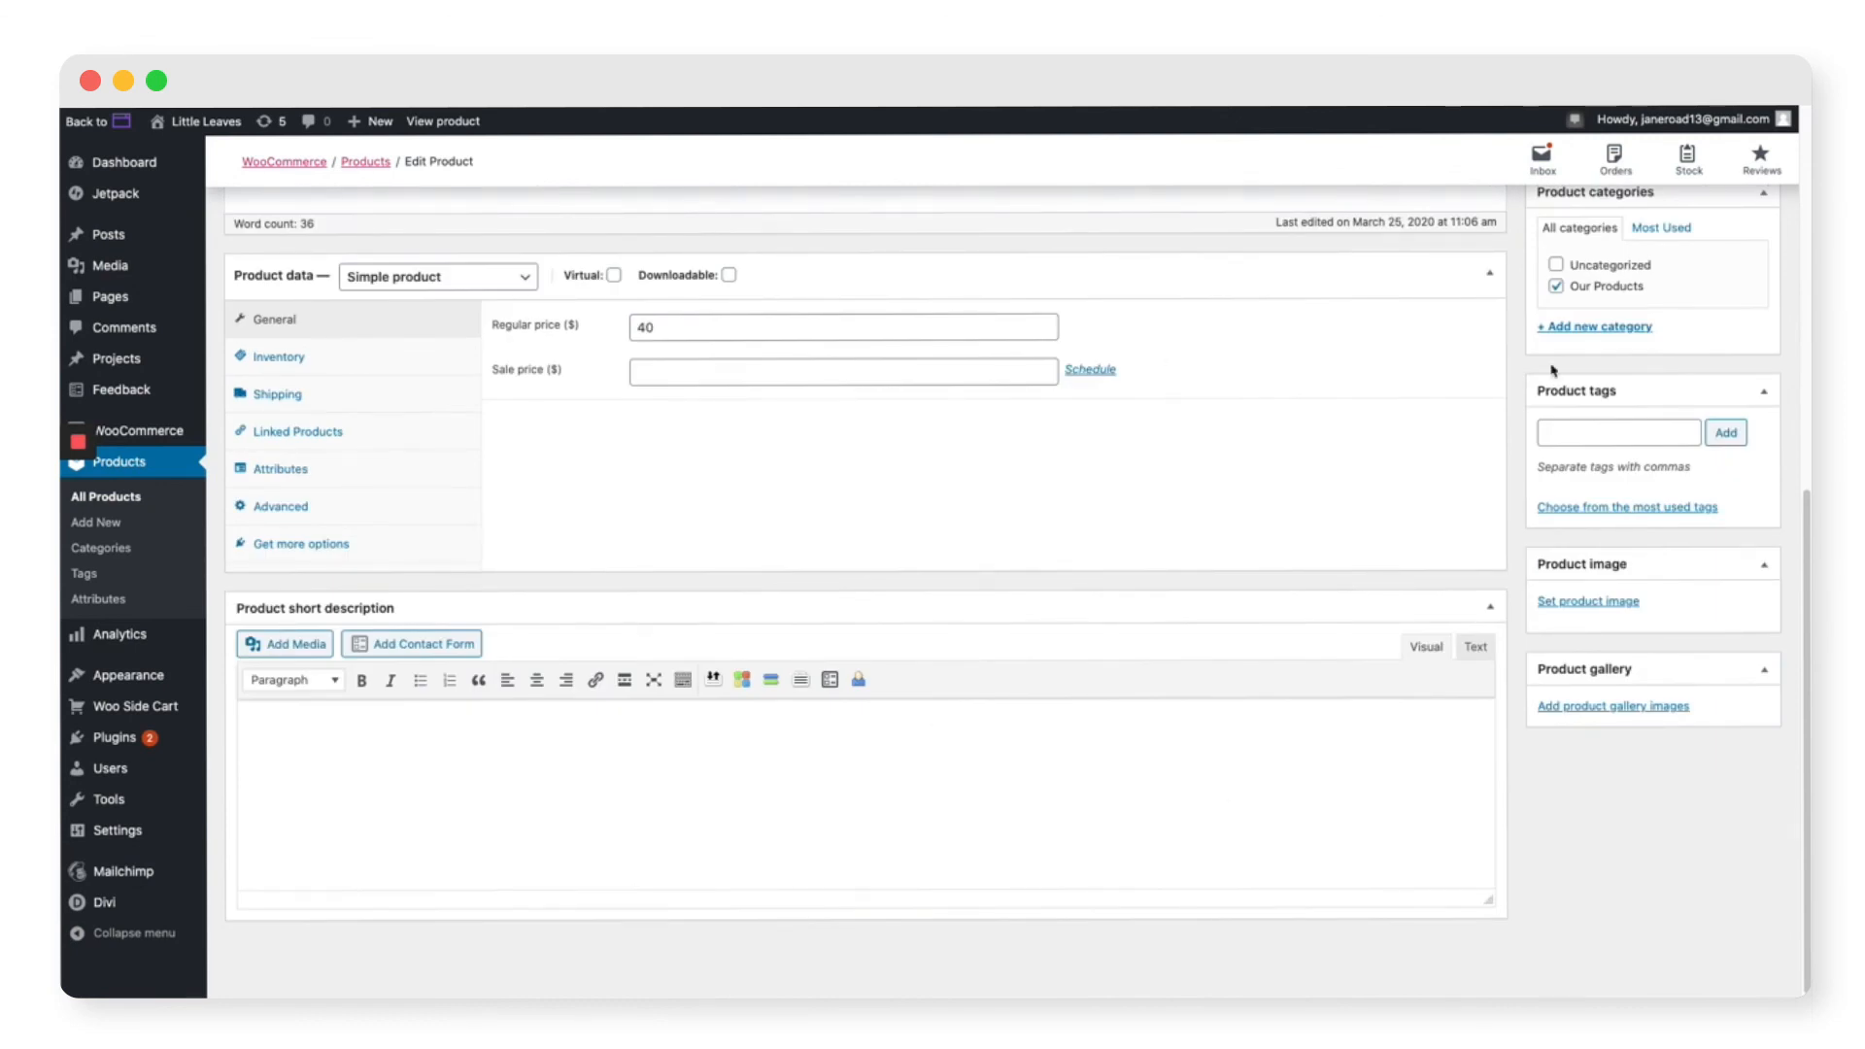
Step: Set the Alocasia Mandalay plant photo from the media library as the product image
{"action": "left_click", "coordinate": [1588, 602]}
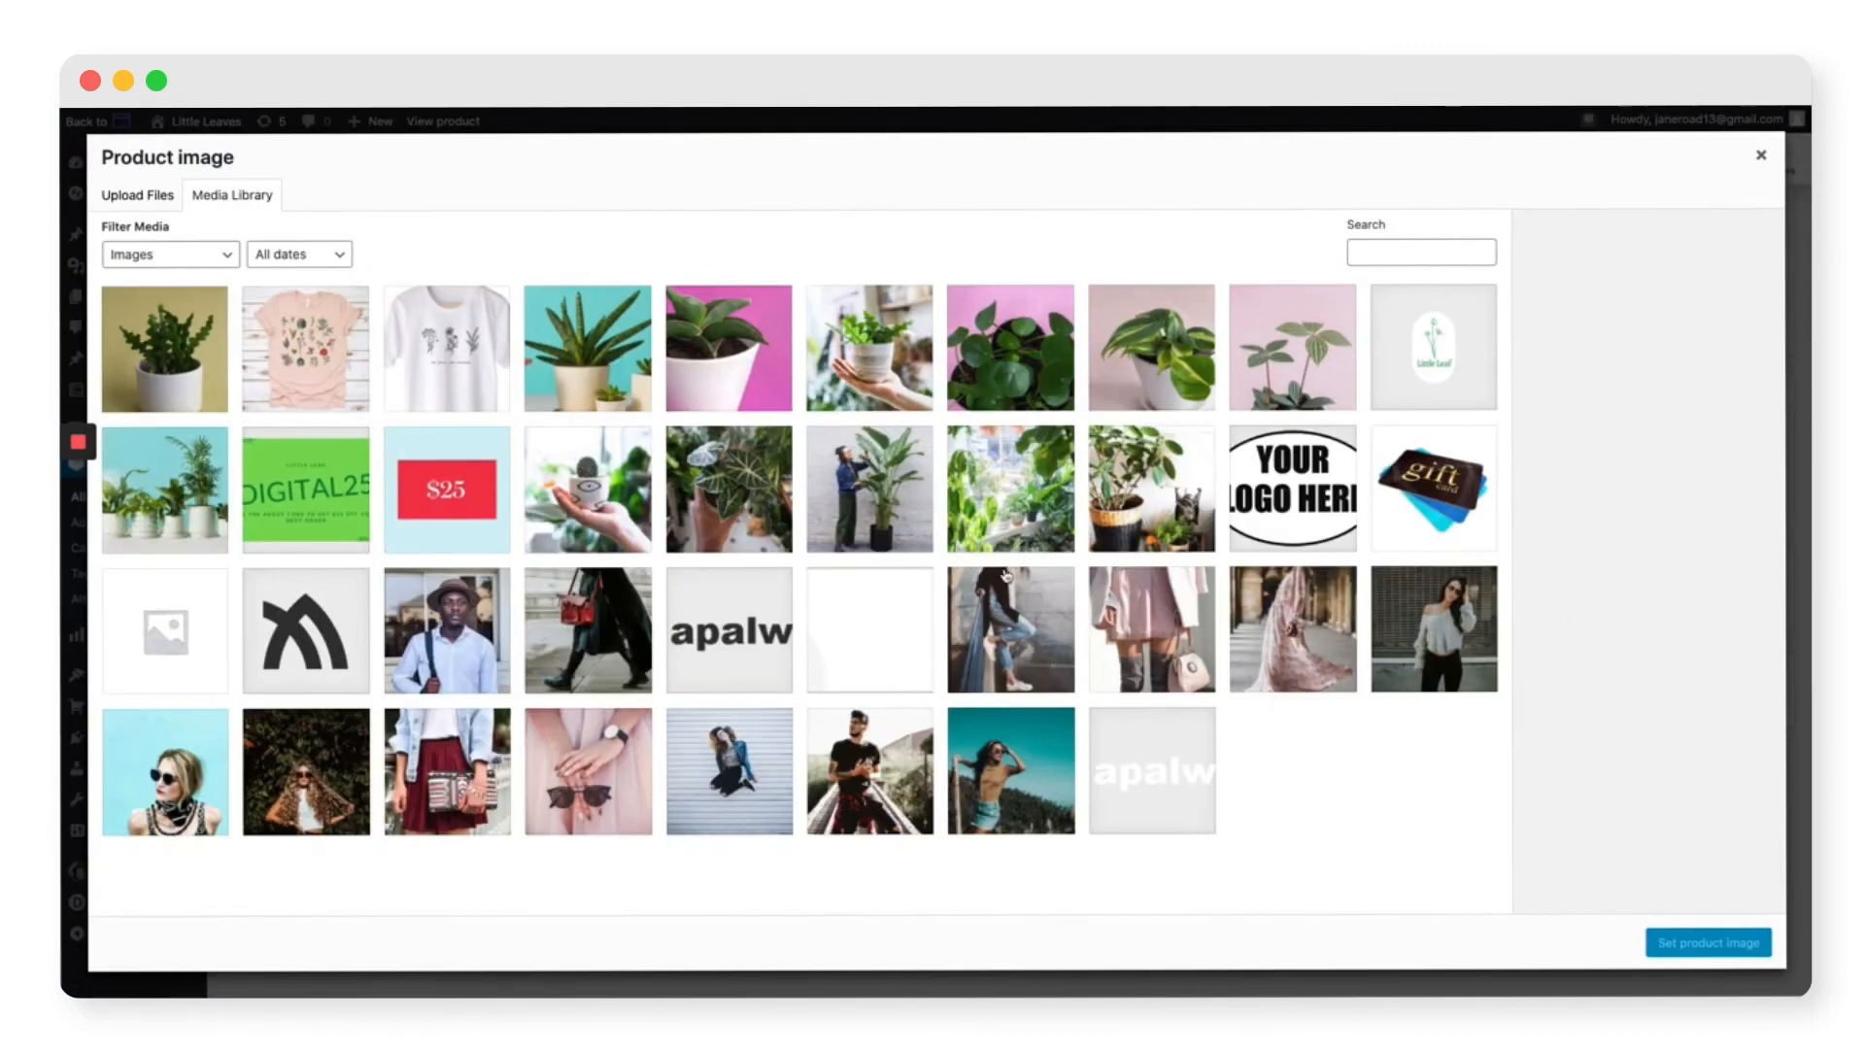
{"action": "left_click", "coordinate": [724, 481]}
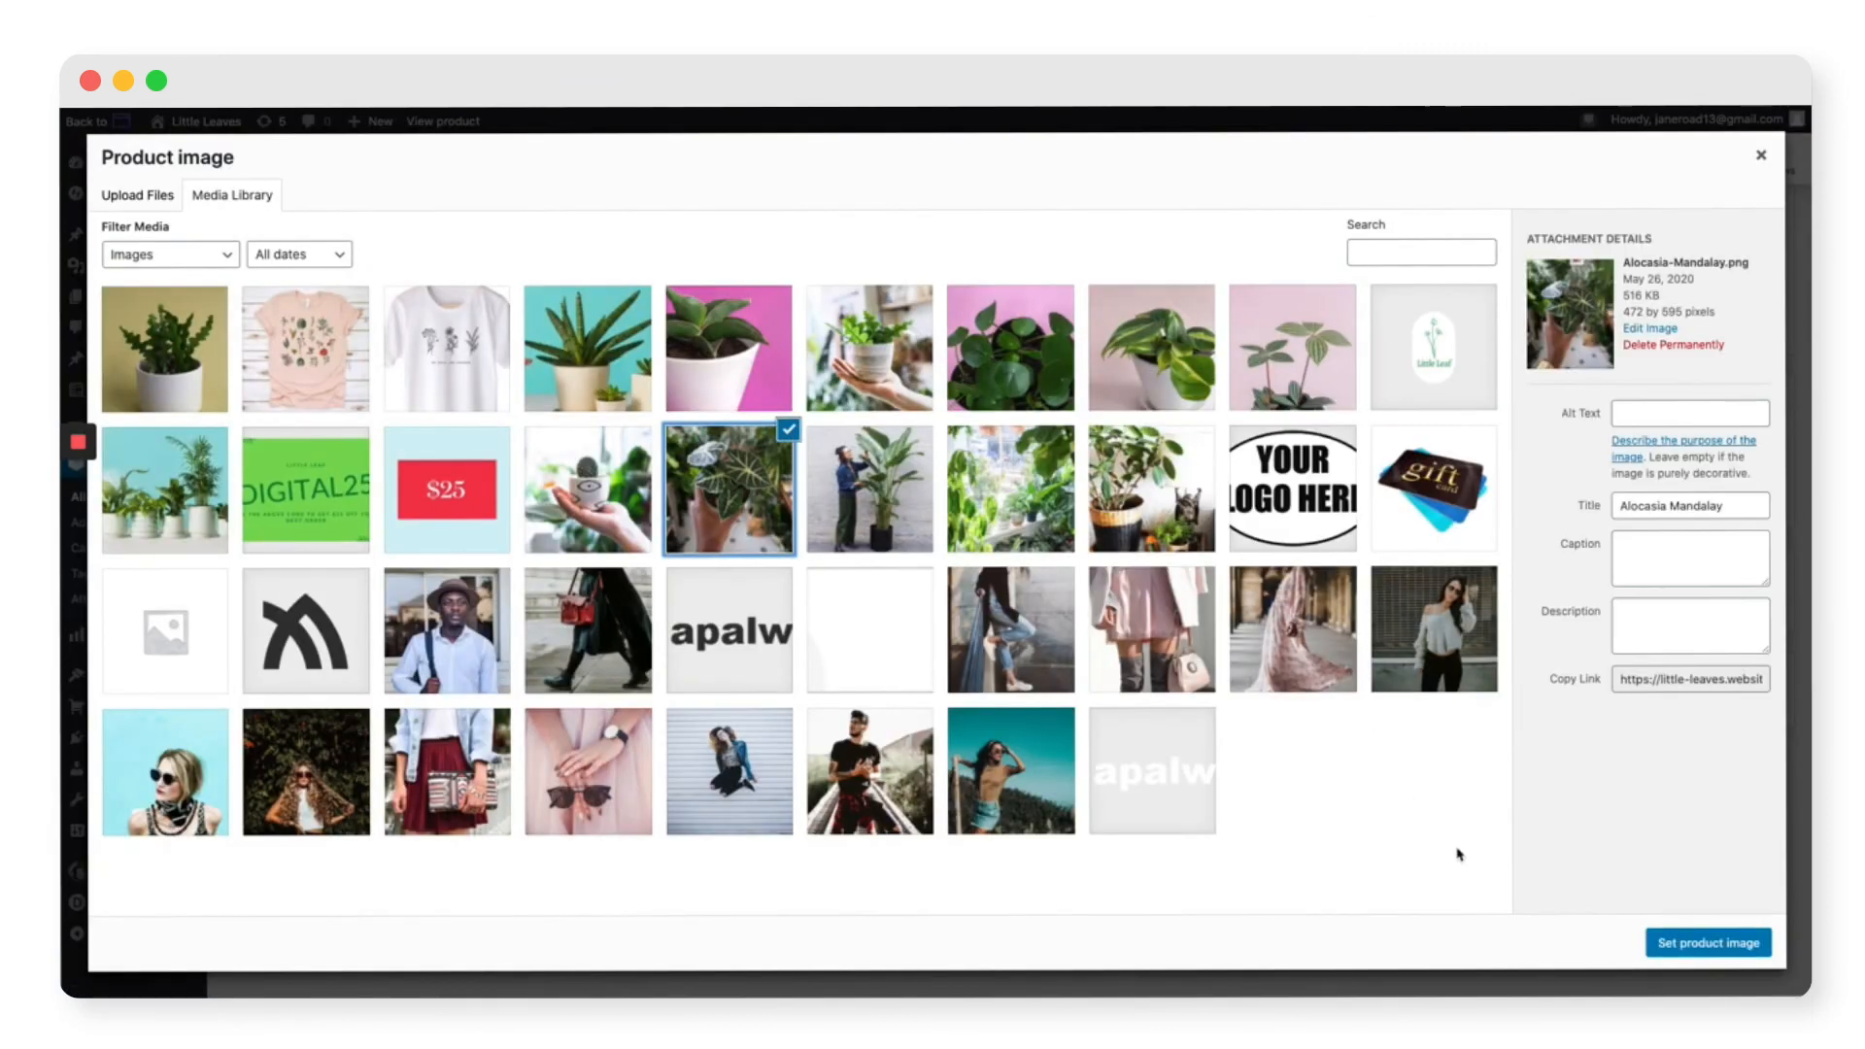
{"action": "left_click", "coordinate": [1710, 942]}
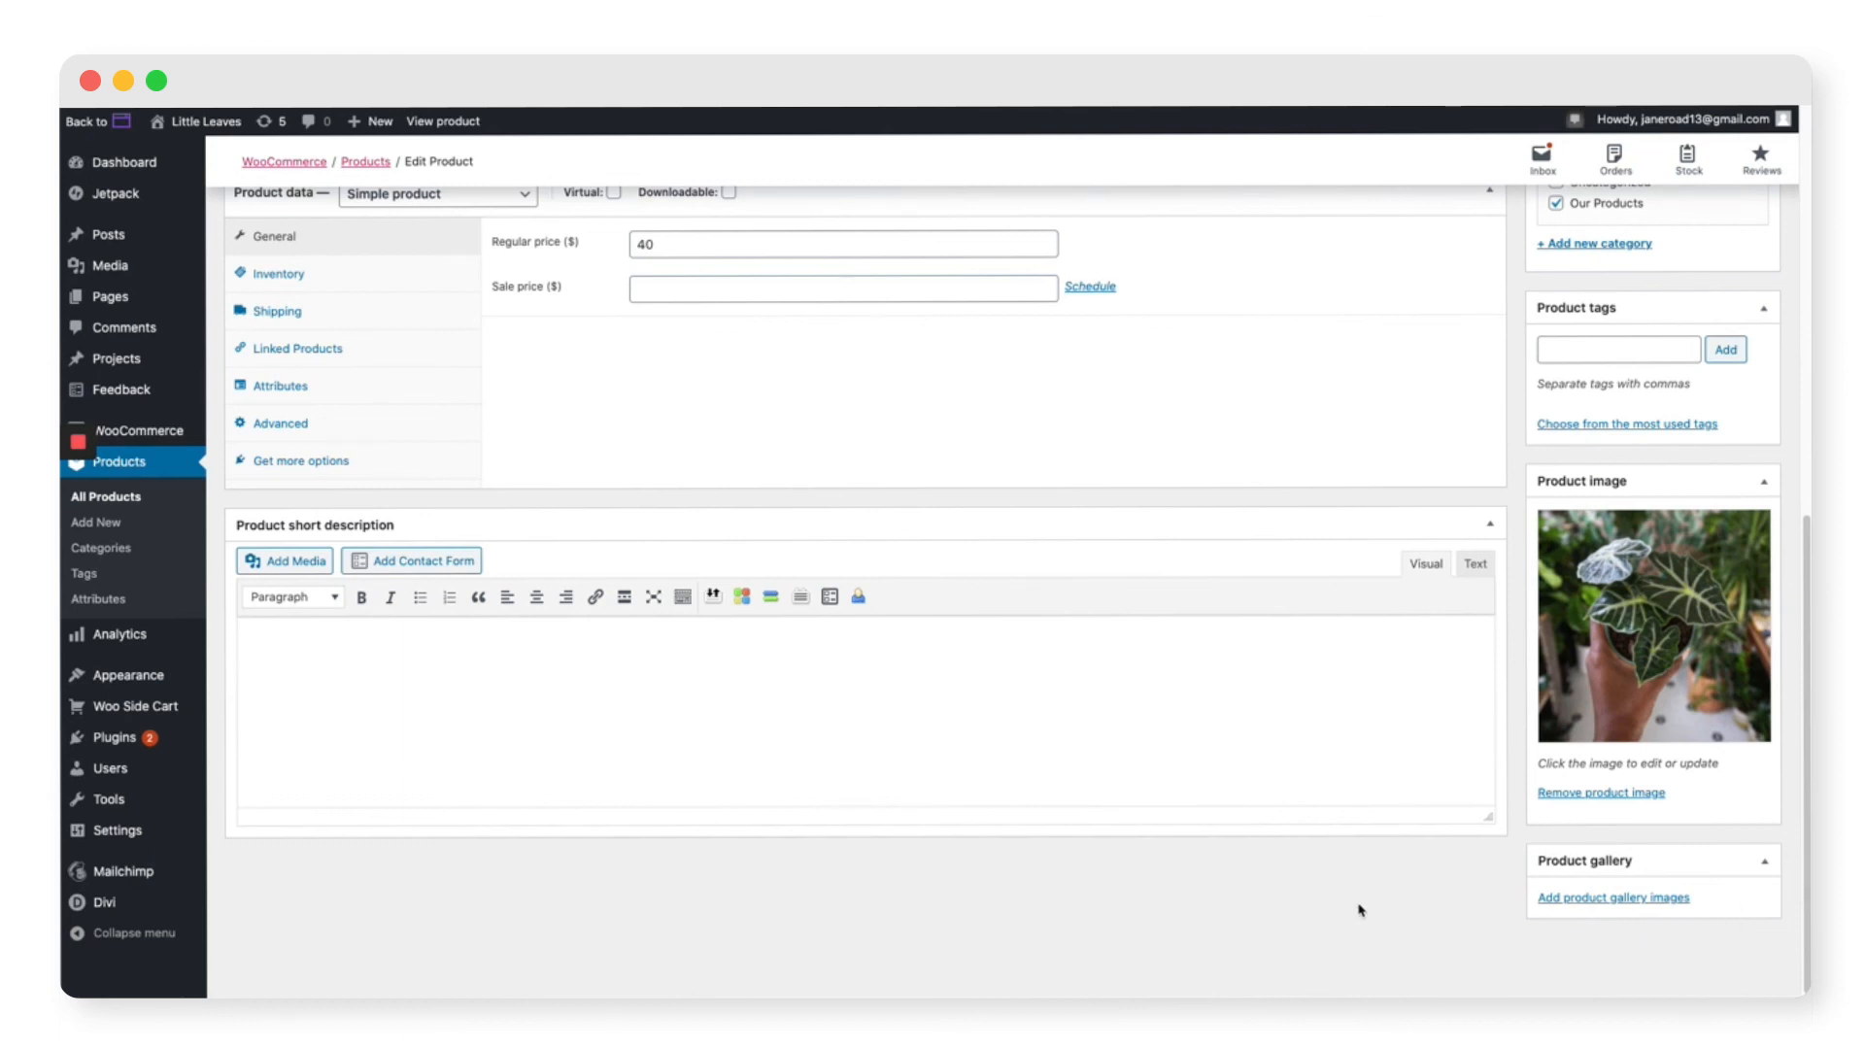
Step: Update the product to save the changes
{"action": "scroll", "coordinate": [1379, 913], "scroll_direction": "up", "scroll_amount": 6}
{"action": "scroll", "coordinate": [1484, 907], "scroll_direction": "up", "scroll_amount": 2}
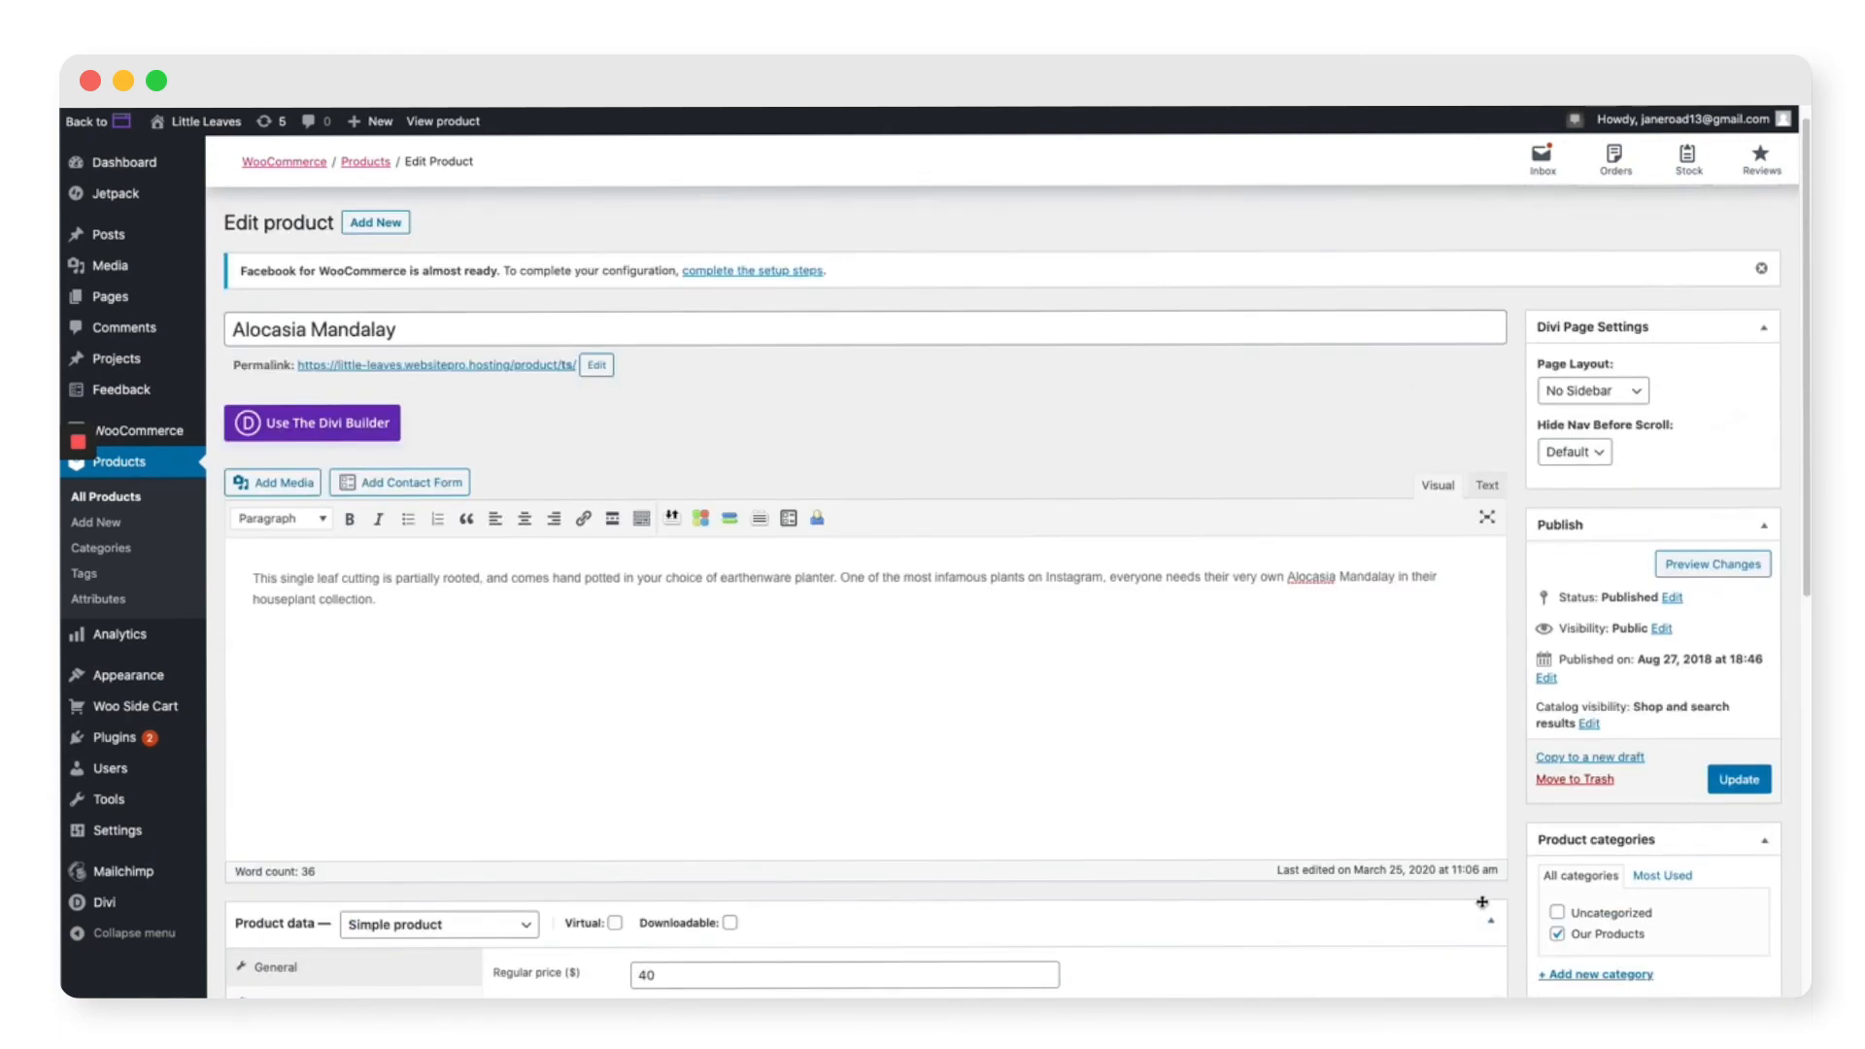
{"action": "scroll", "coordinate": [1483, 902], "scroll_direction": "up", "scroll_amount": 1}
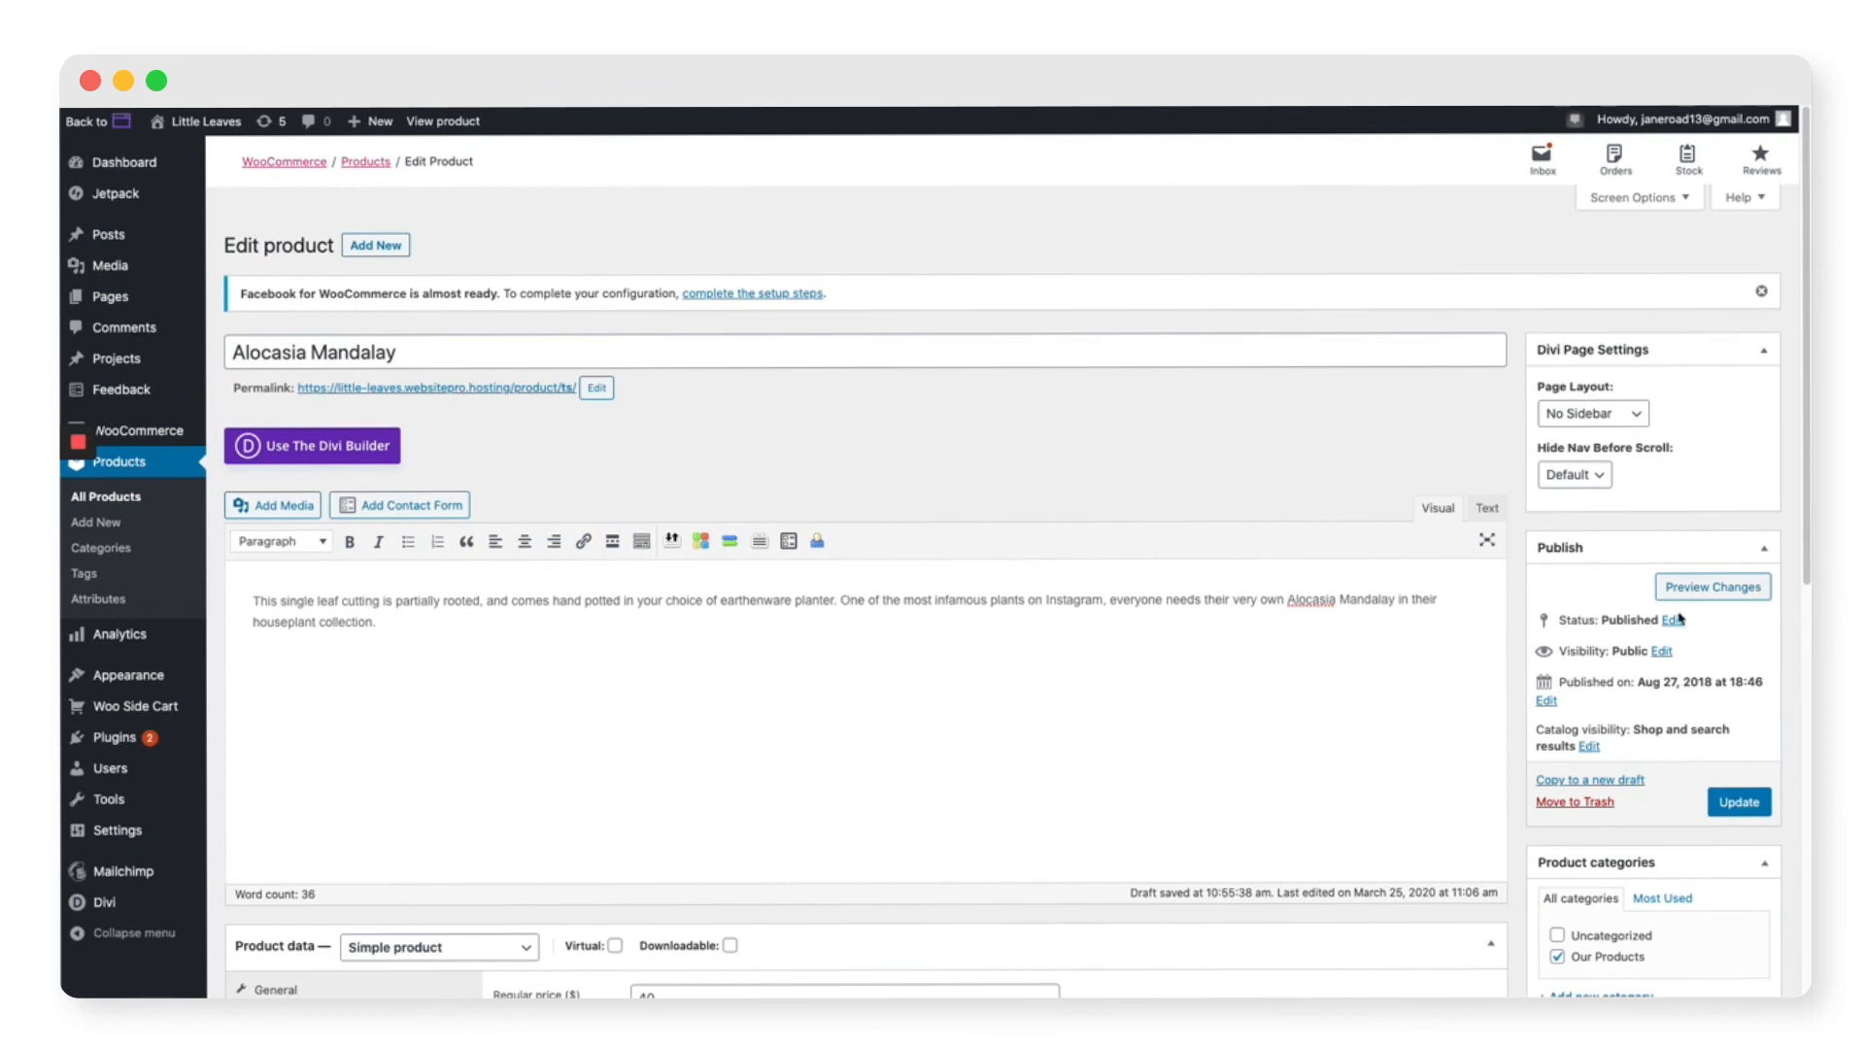
{"action": "left_click", "coordinate": [1741, 810]}
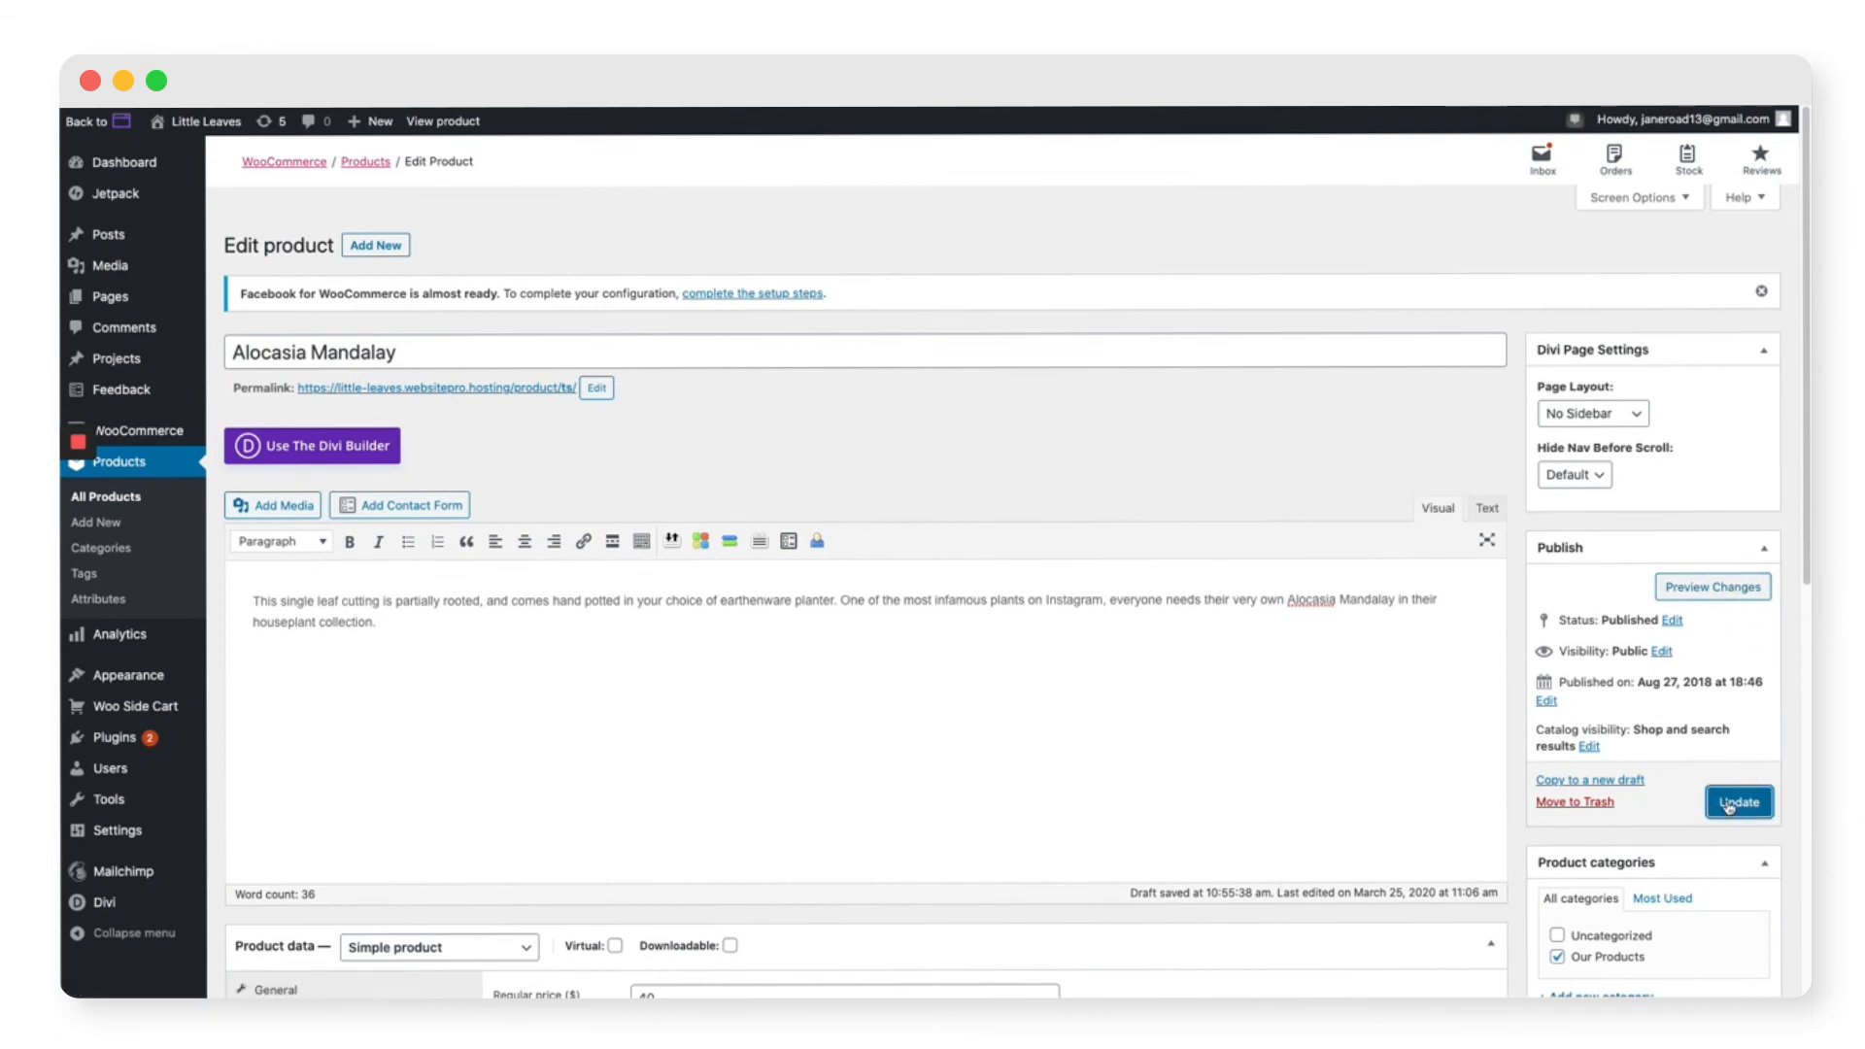
{"action": "left_click", "coordinate": [1730, 805]}
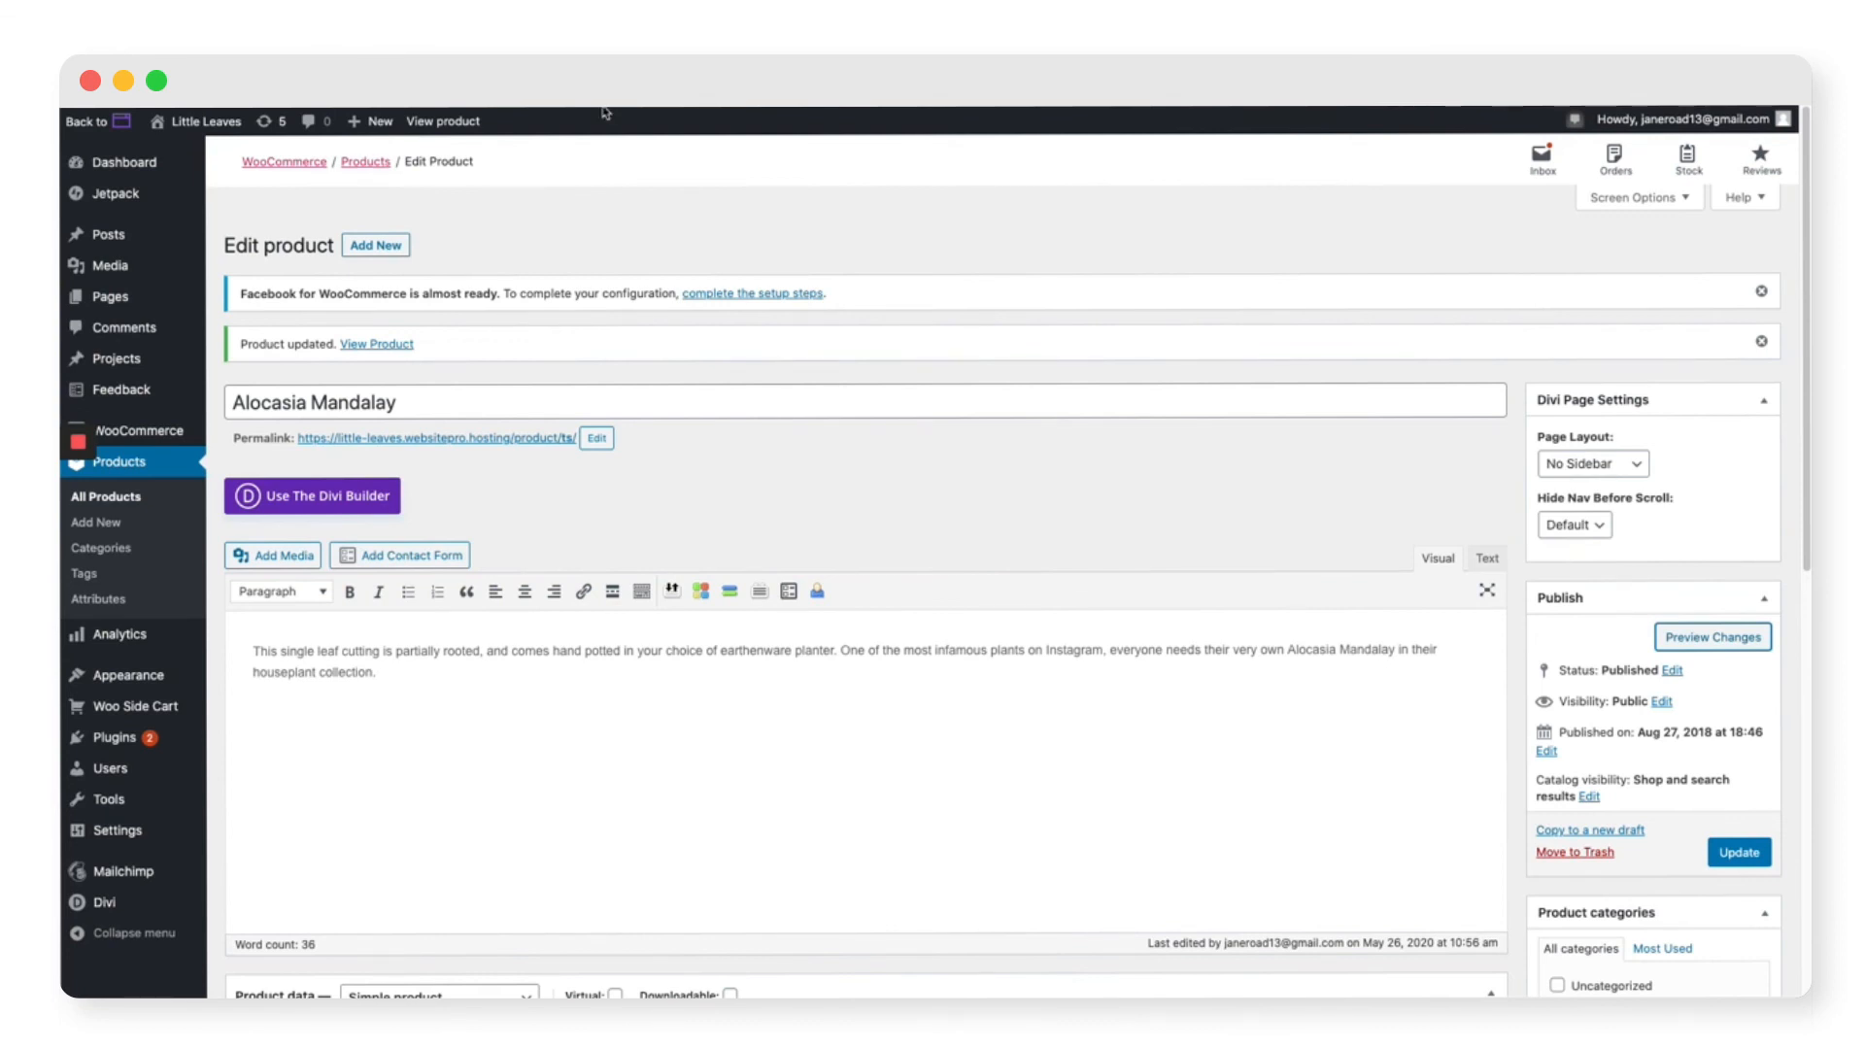
Step: Enable PayPal in the WooCommerce Payments settings, leaving the other methods off
{"action": "mouse_move", "coordinate": [148, 442]}
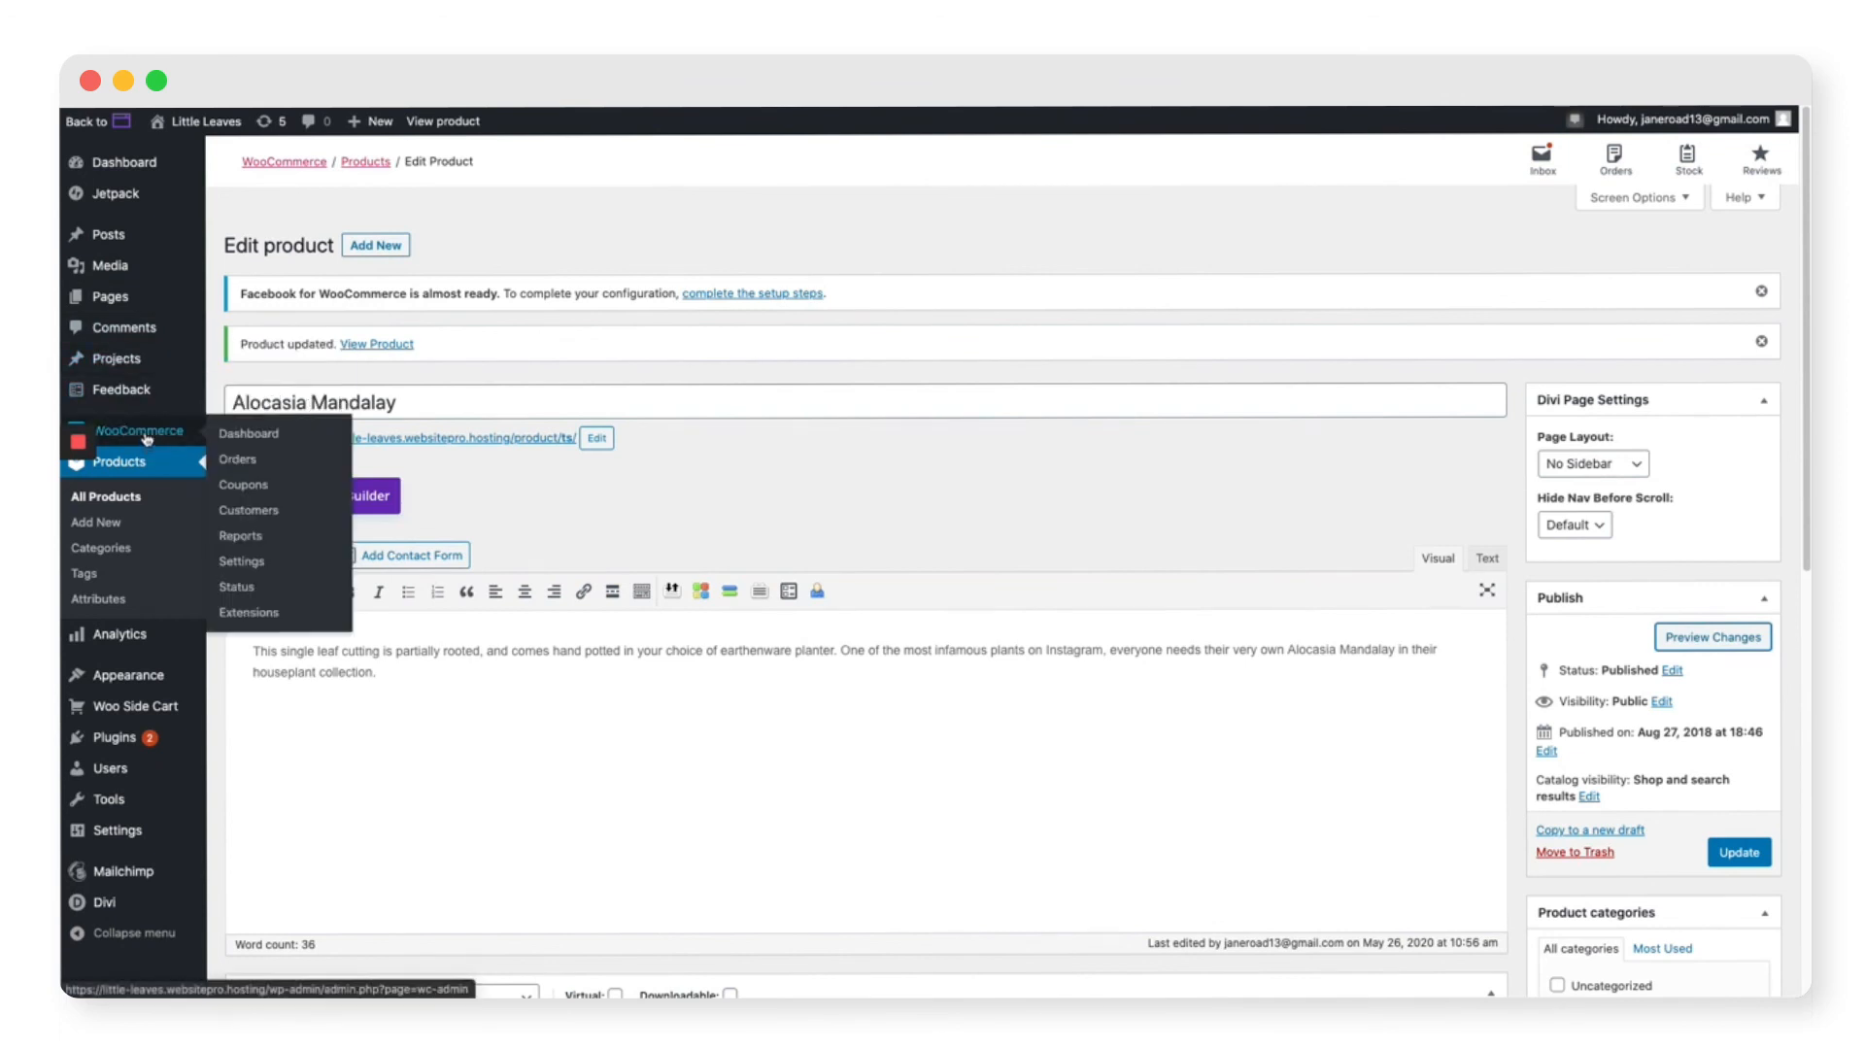
{"action": "left_click", "coordinate": [254, 564]}
{"action": "left_click", "coordinate": [506, 269]}
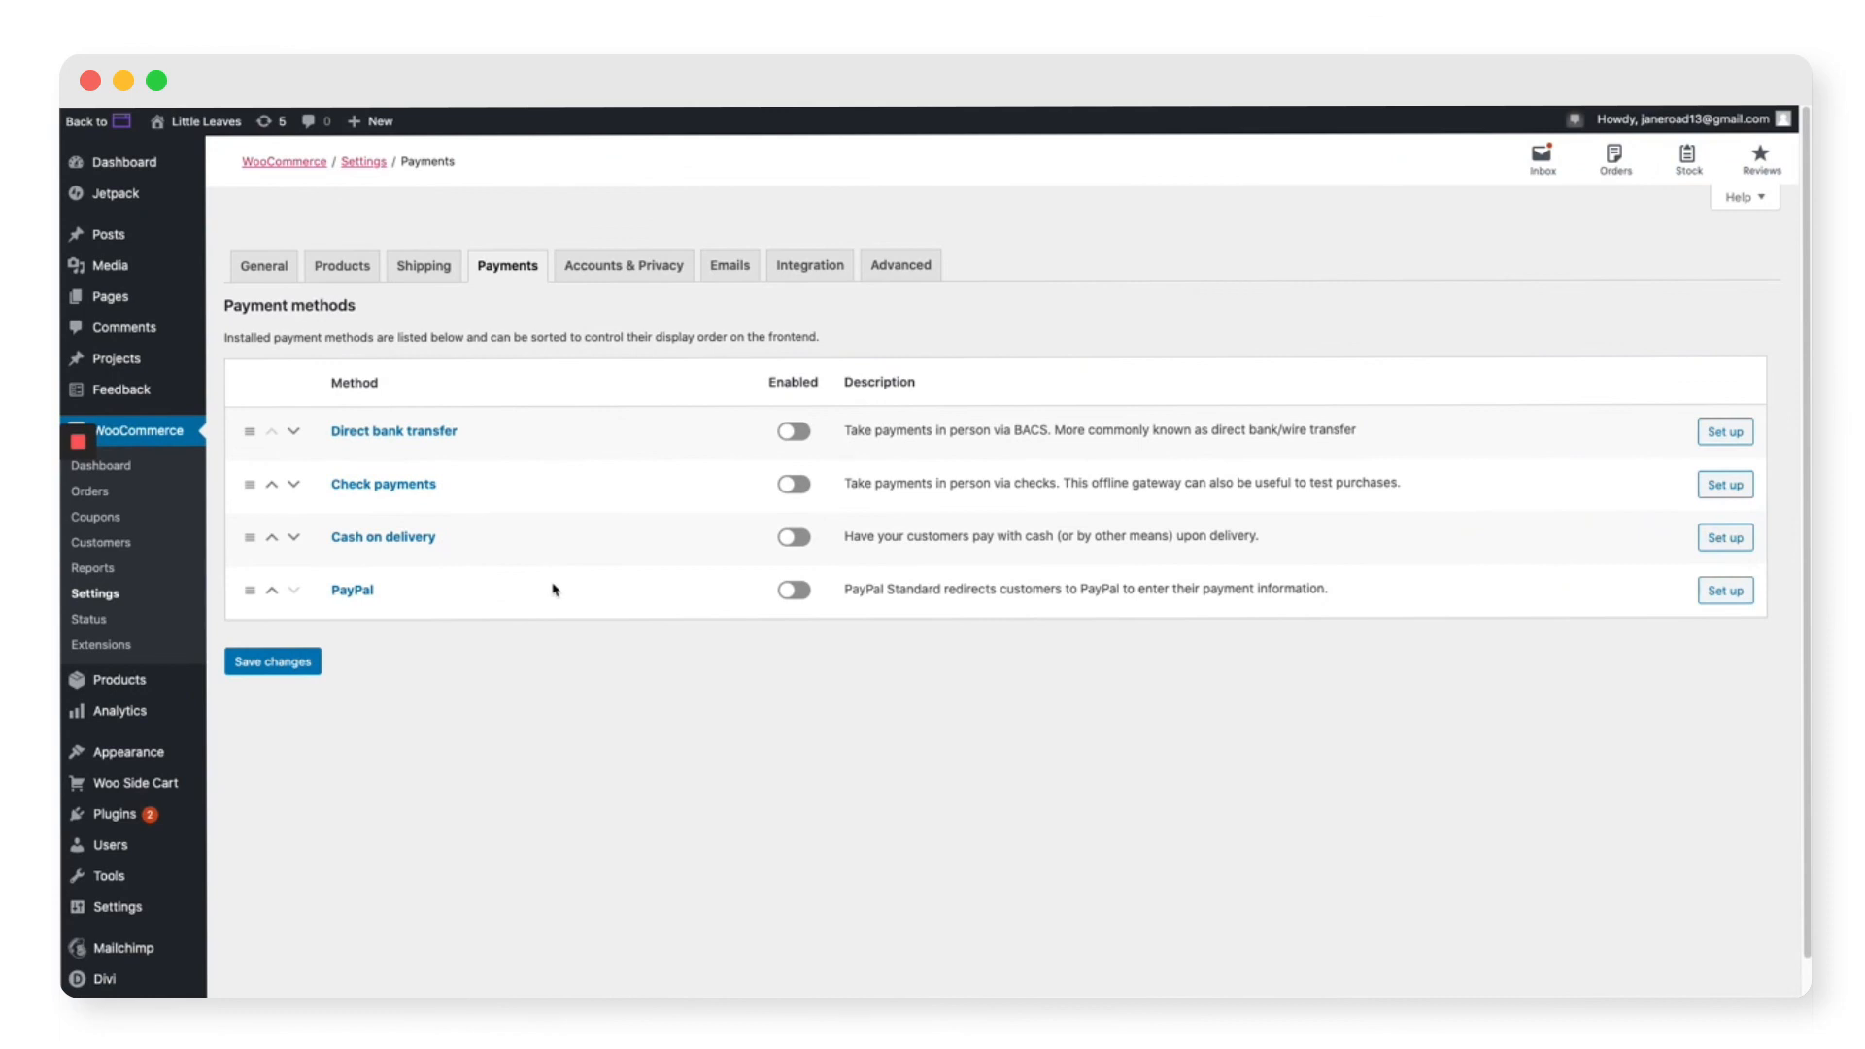
{"action": "left_click", "coordinate": [789, 594]}
{"action": "mouse_move", "coordinate": [118, 814]}
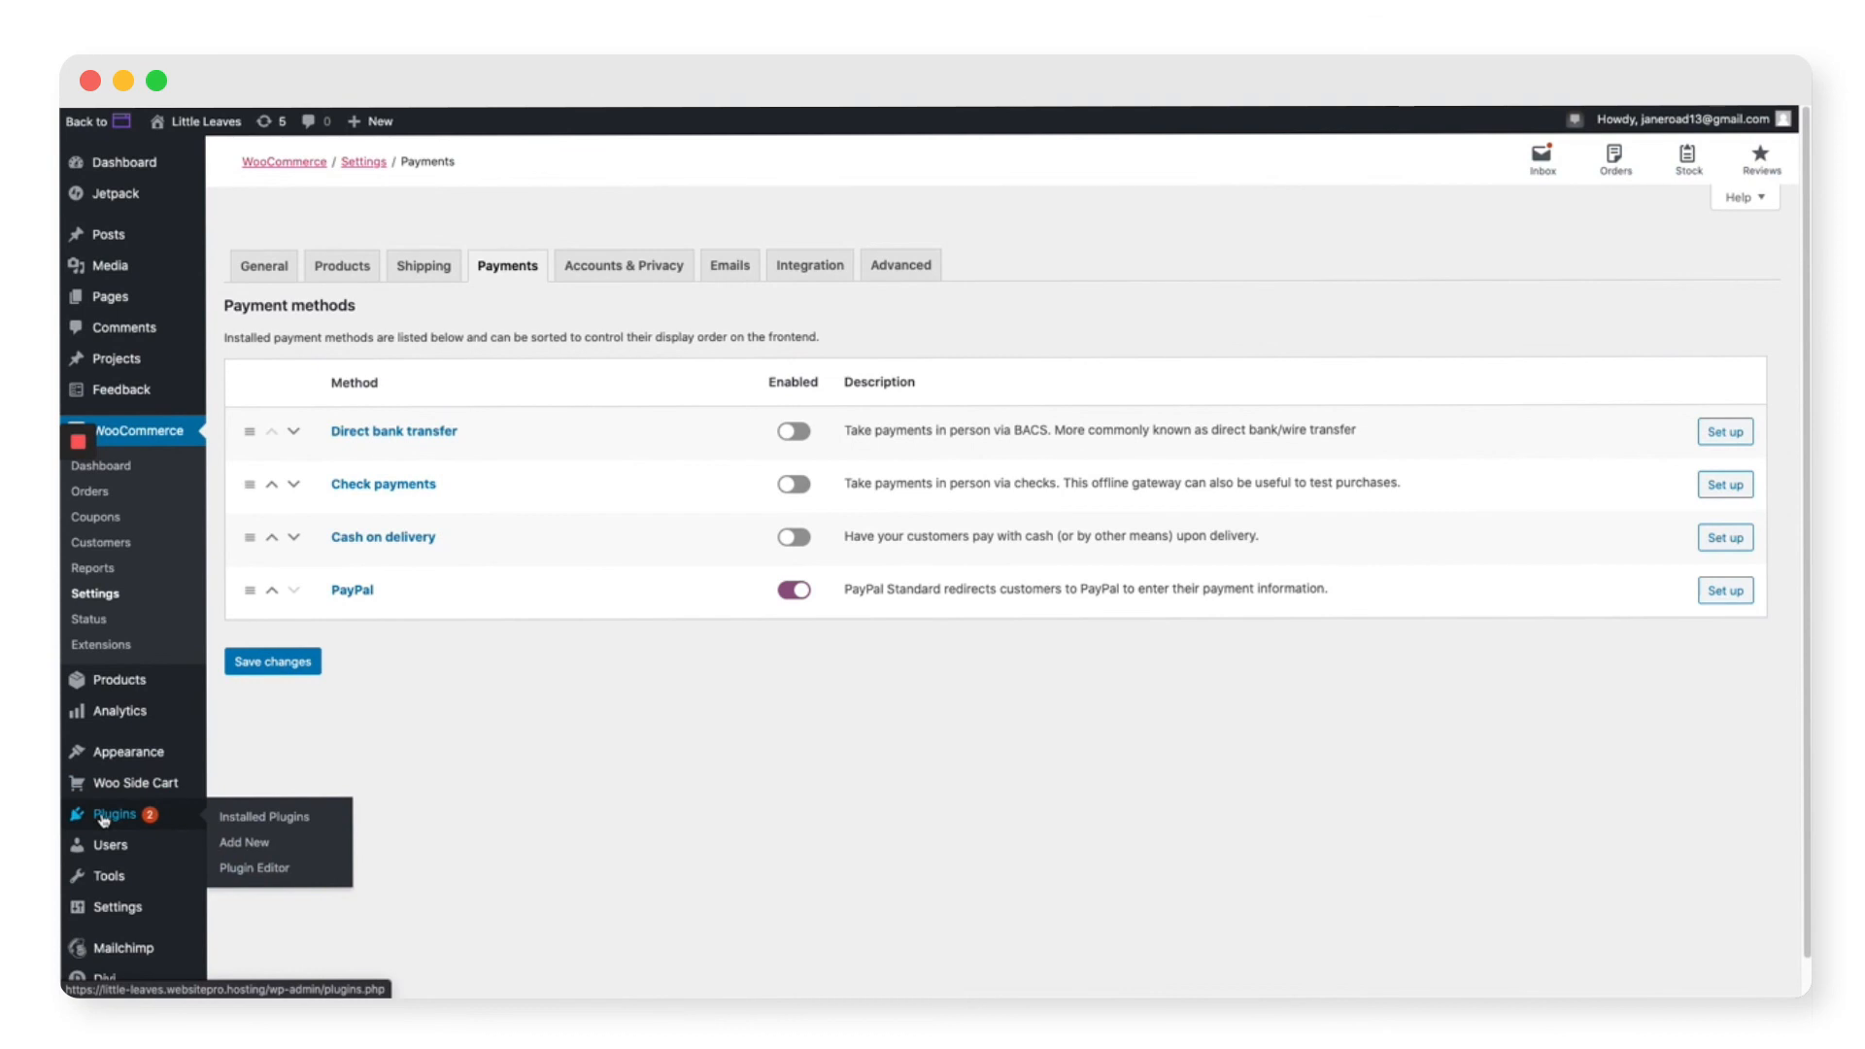
Step: Search Add Plugins for 'stripe woocommerce'
{"action": "left_click", "coordinate": [248, 843]}
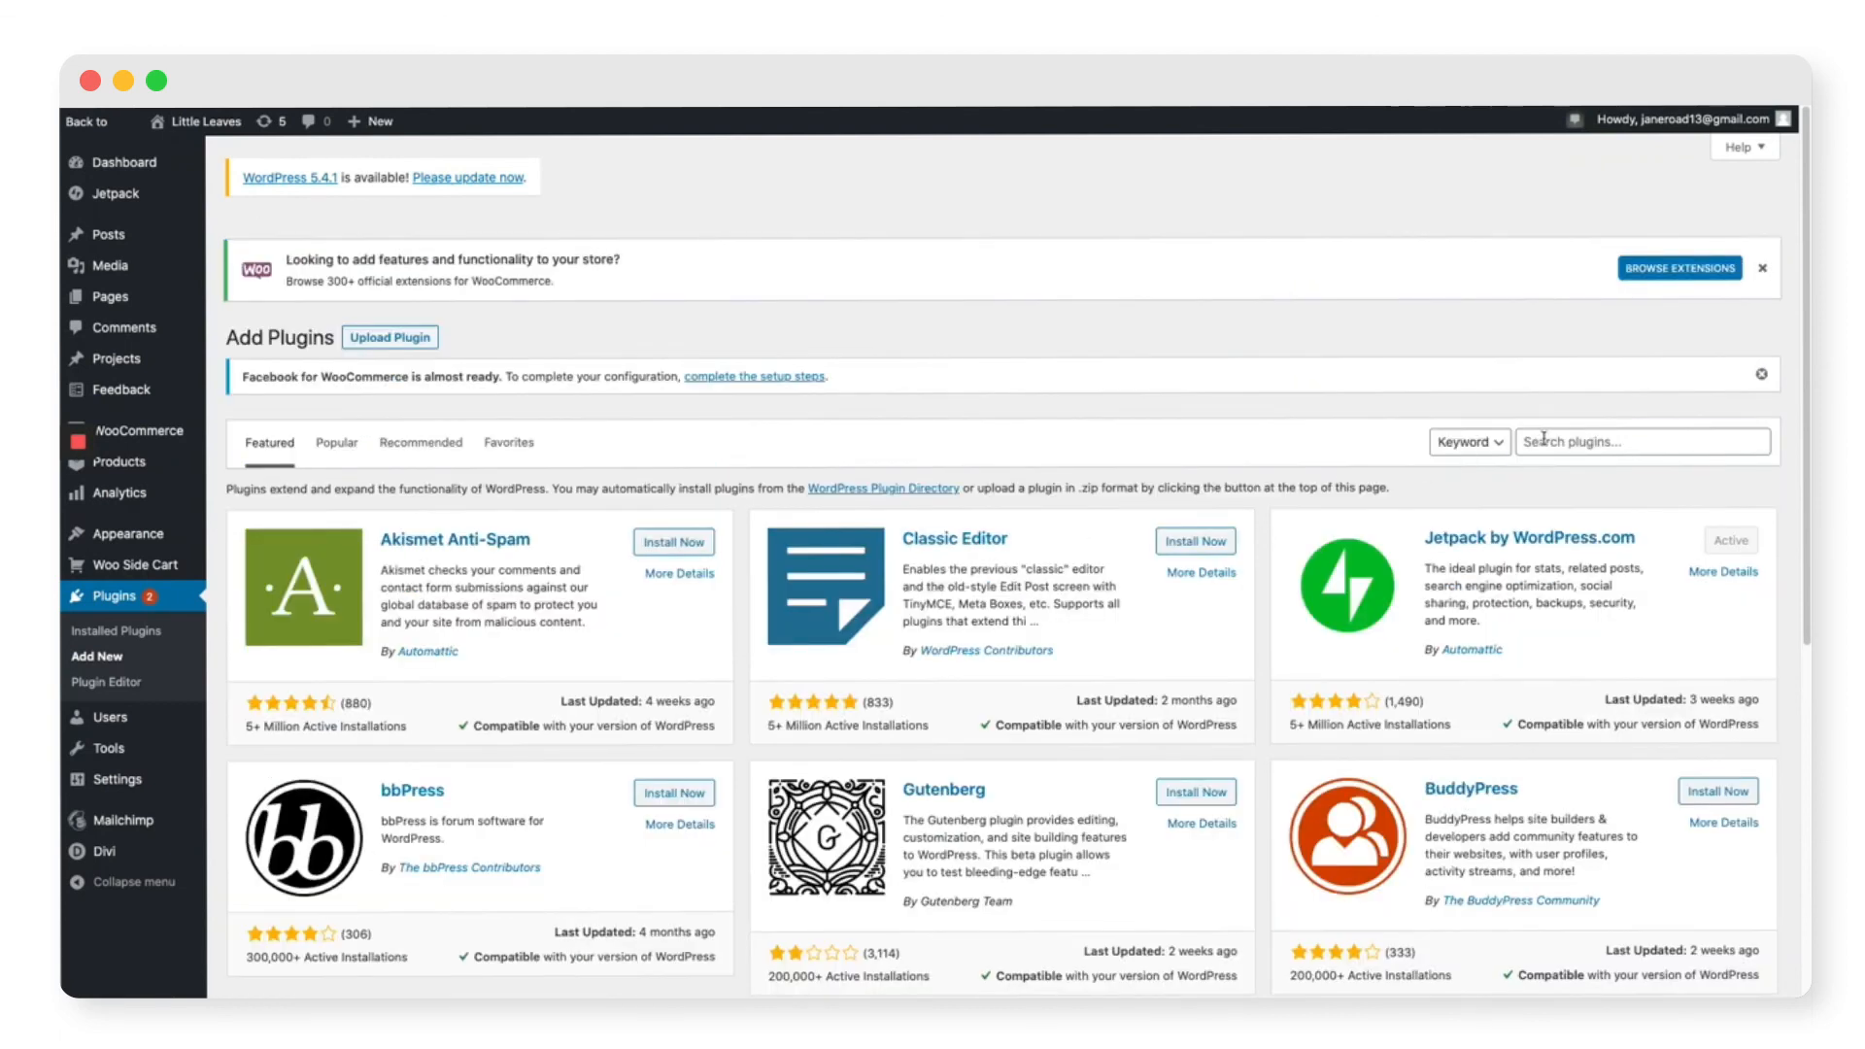
{"action": "left_click", "coordinate": [1543, 438]}
{"action": "type", "text": "stripe wooco"}
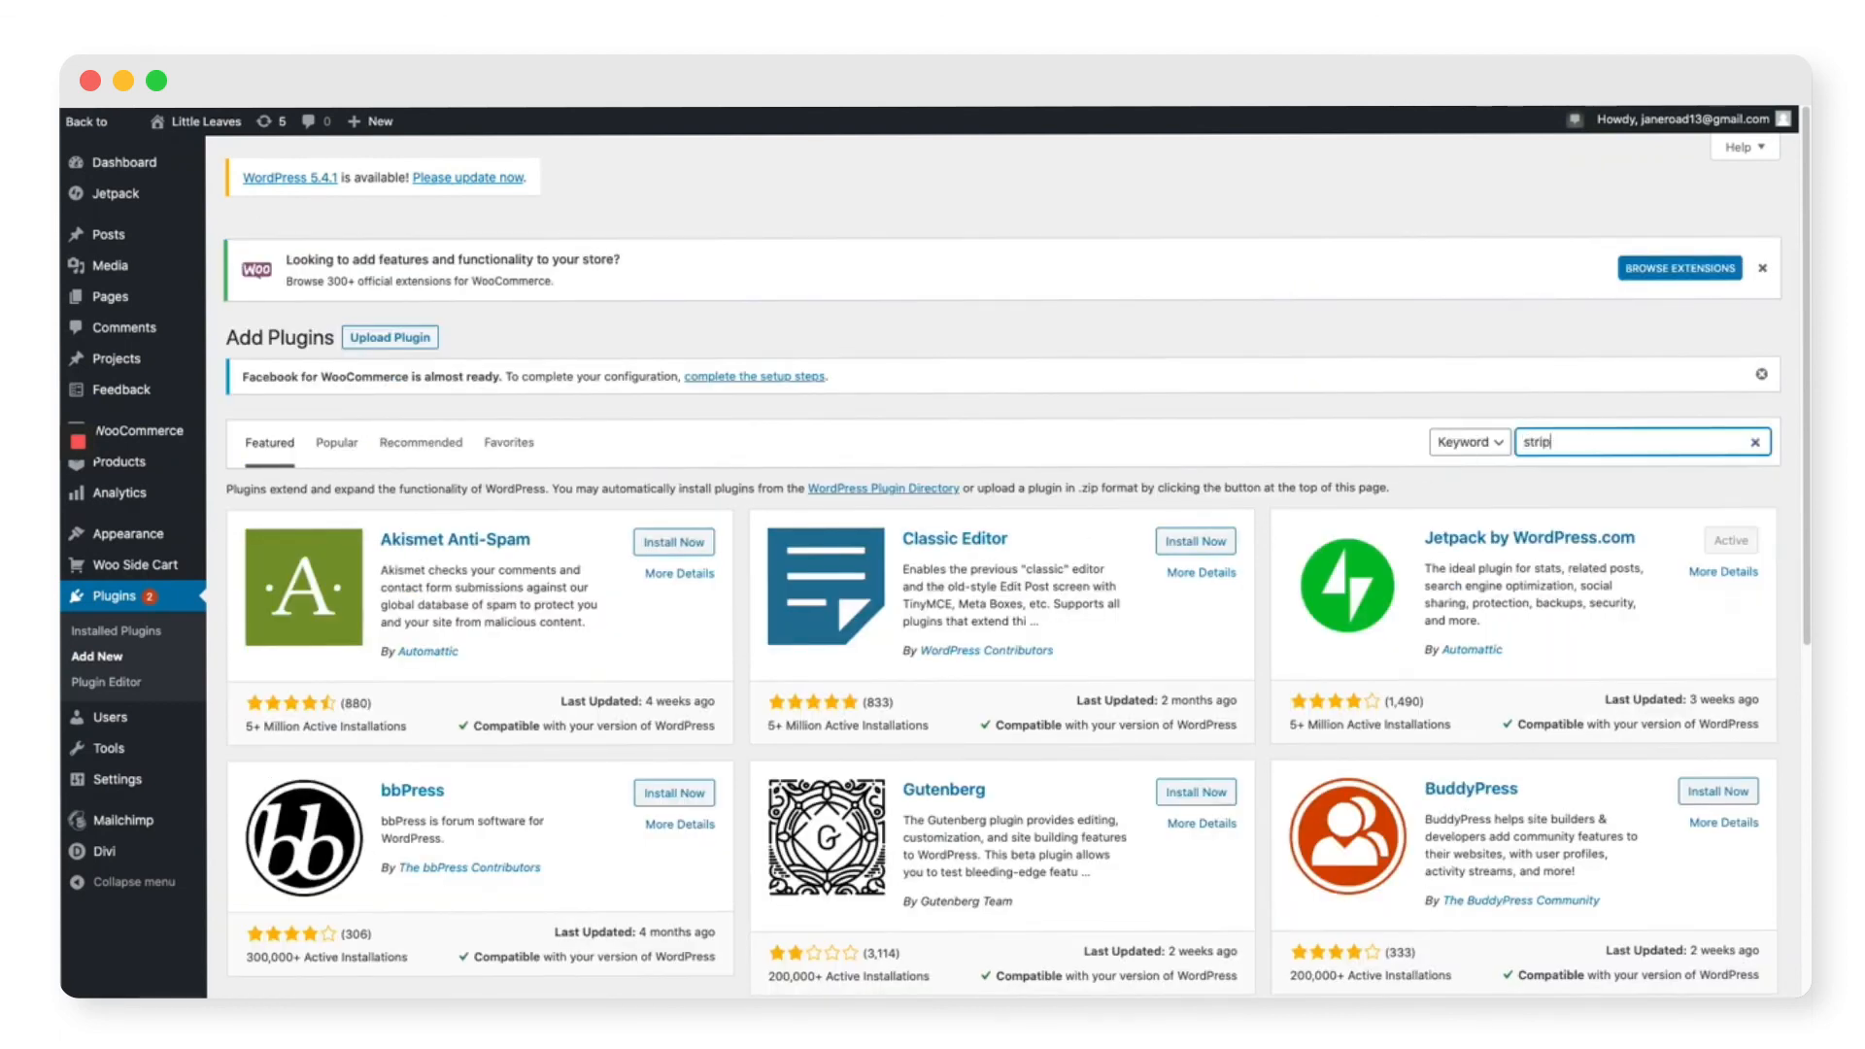
{"action": "type", "text": "mmerce"}
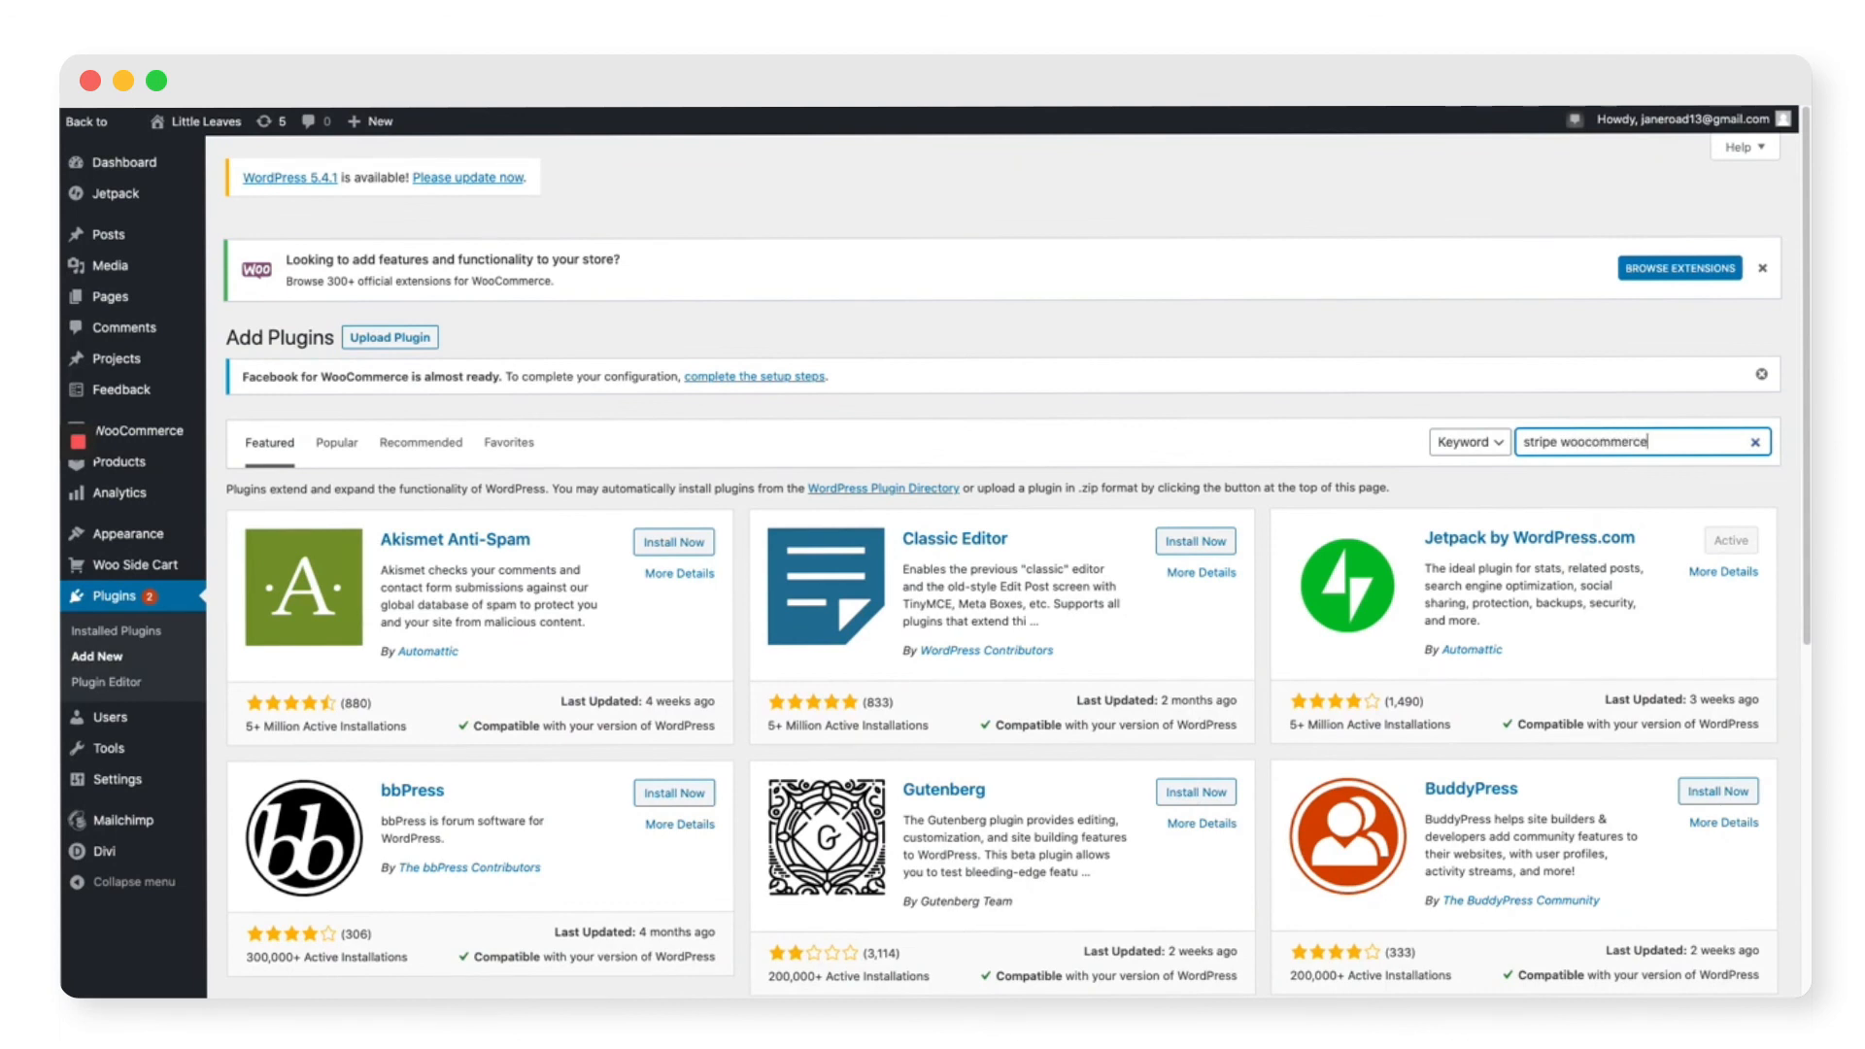